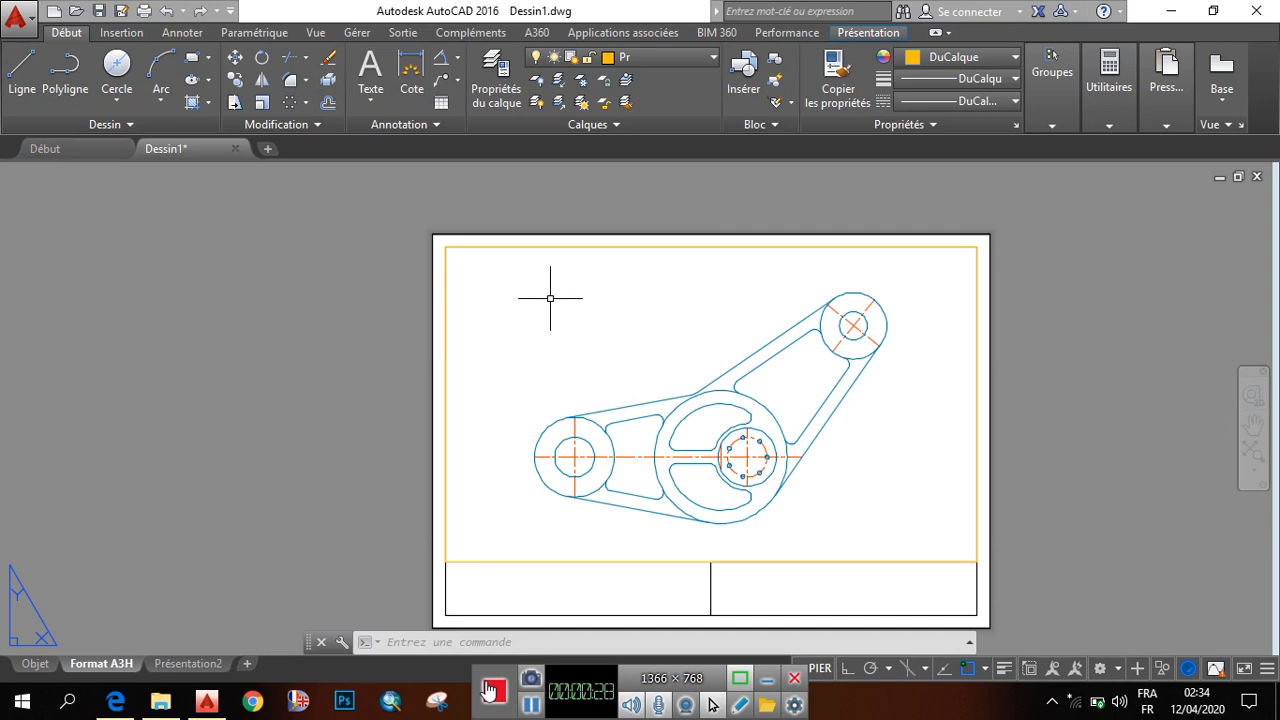
Switch to model space and examine the mechanical part's geometry.
click(33, 664)
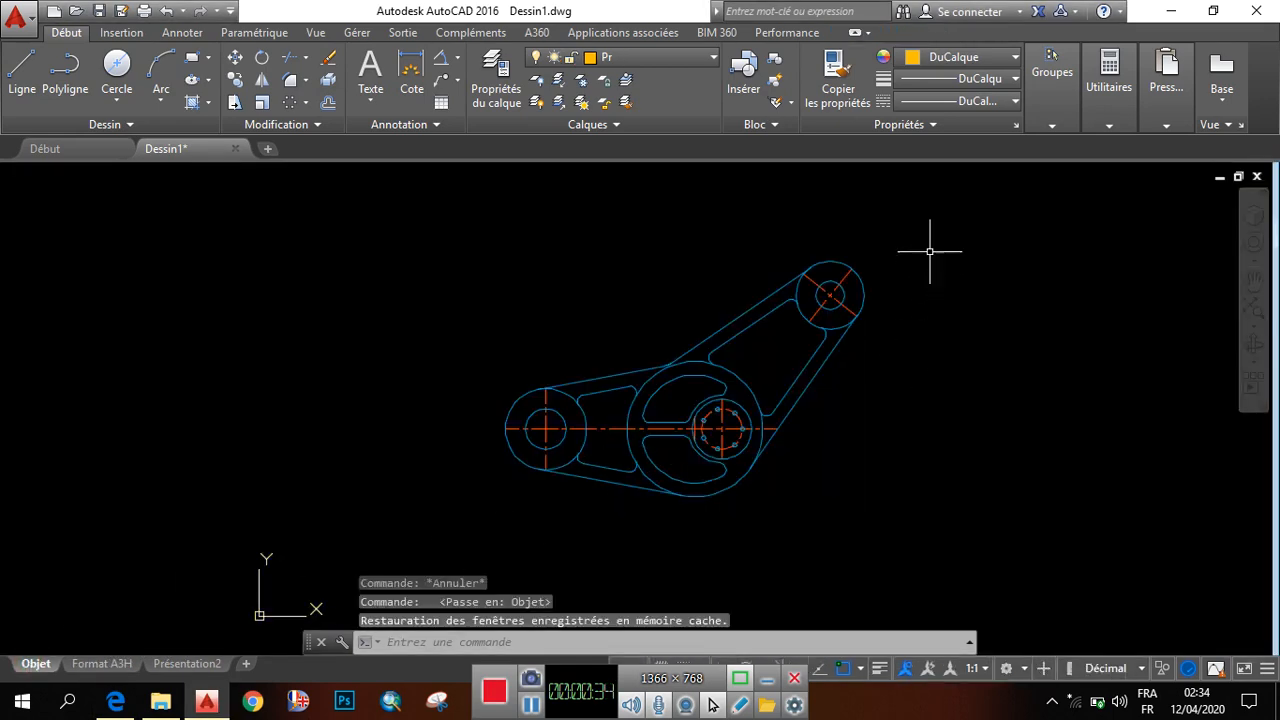
scroll(766, 223, up, 4)
scroll(843, 223, down, 5)
scroll(800, 292, up, 4)
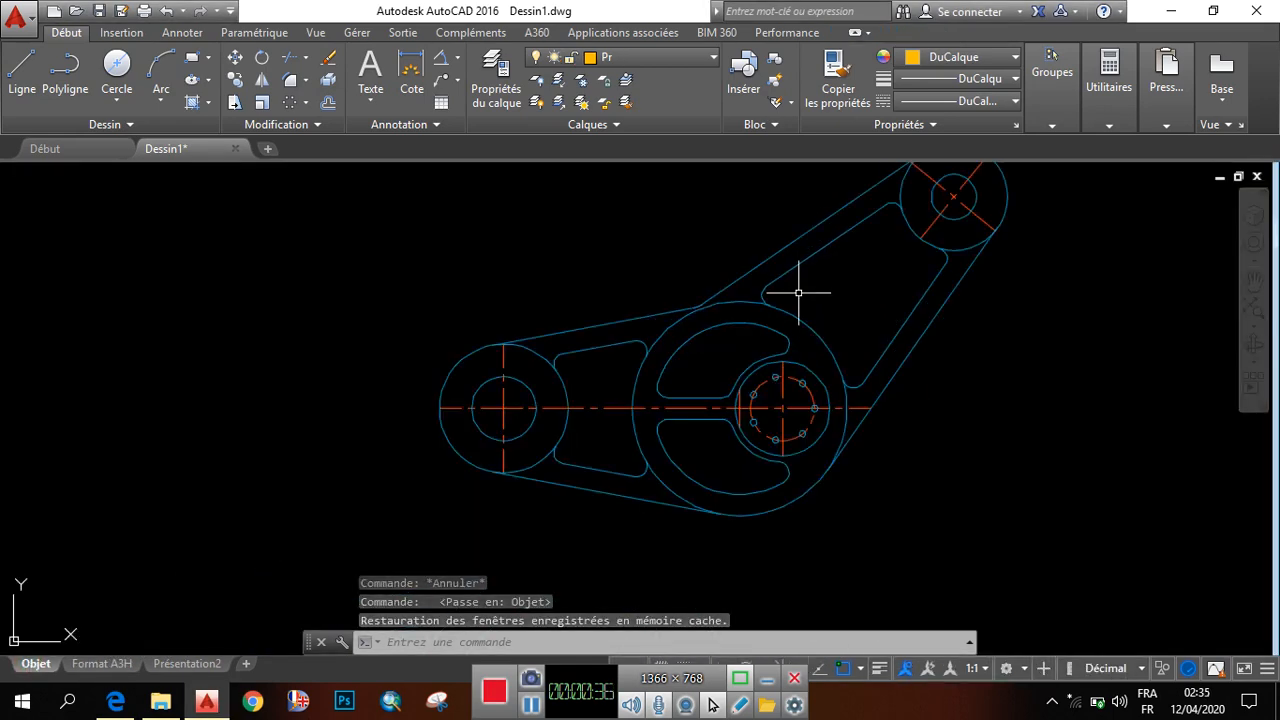
scroll(766, 380, down, 4)
scroll(757, 371, up, 6)
scroll(766, 377, down, 6)
scroll(766, 368, up, 4)
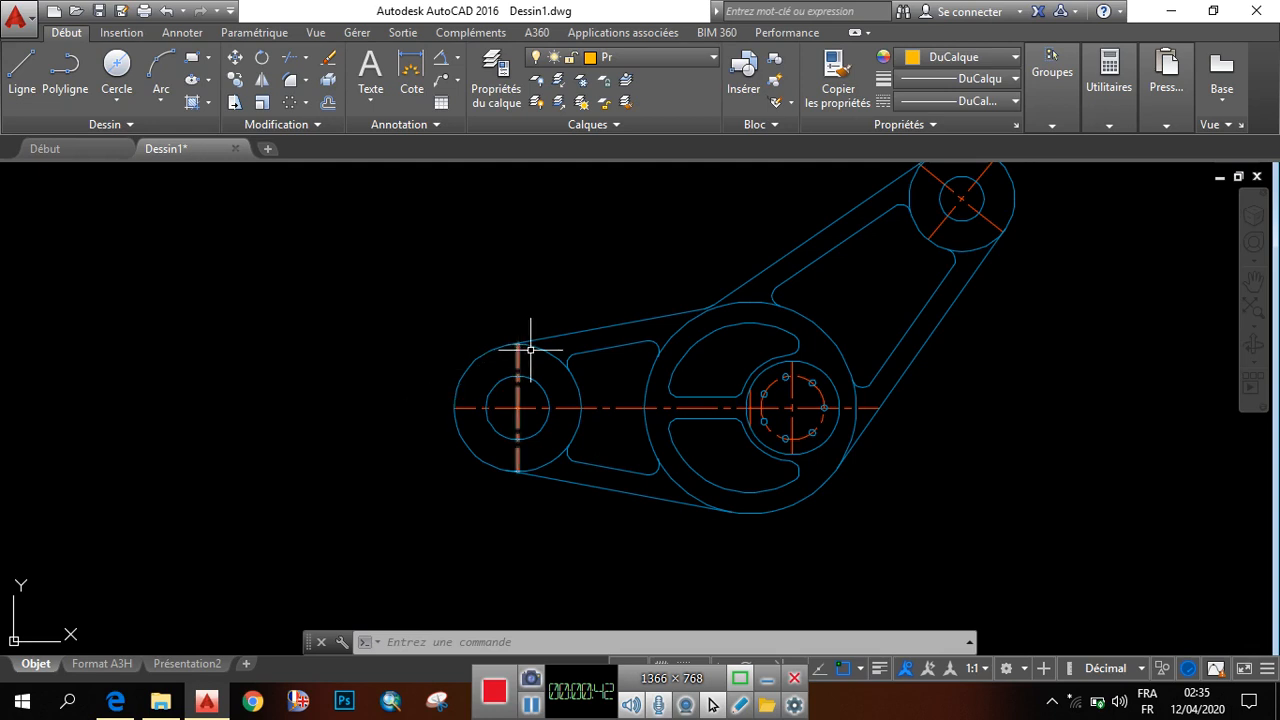
scroll(530, 408, down, 2)
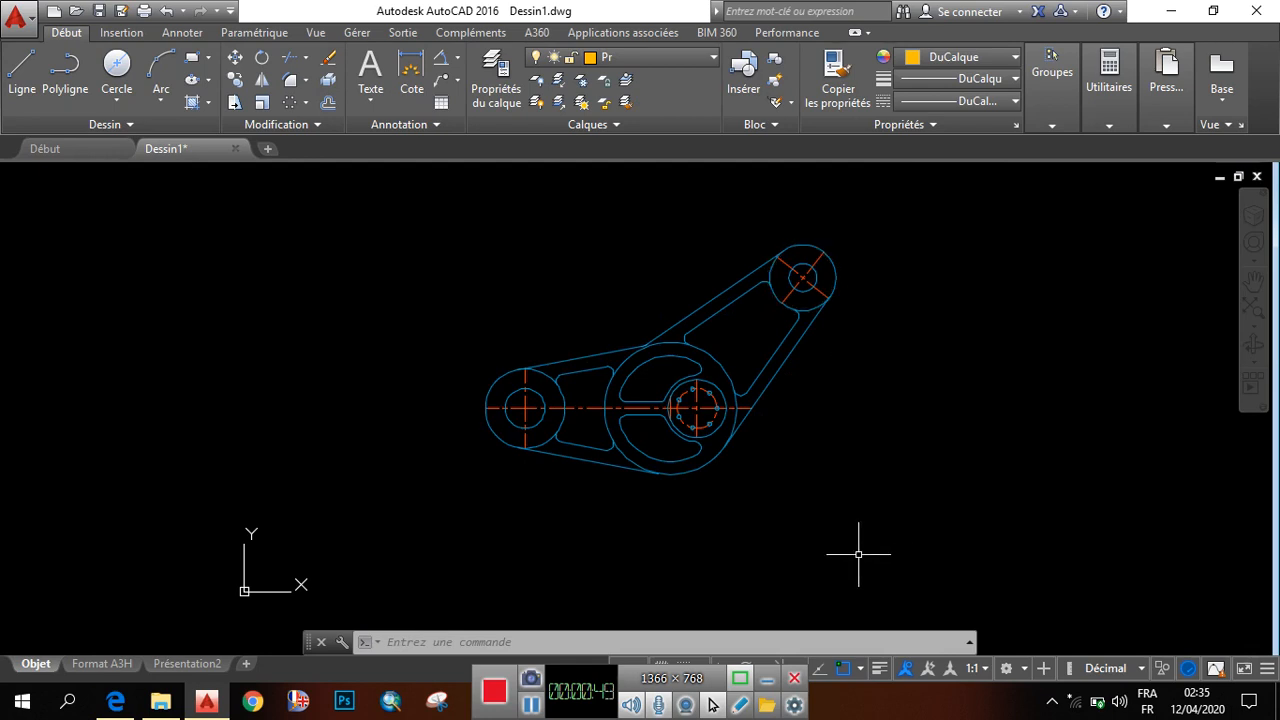
Return to the Format A3H layout and consult the dimensioned reference drawing in Pièce_meca_n°4.pdf.
click(138, 664)
scroll(674, 357, down, 4)
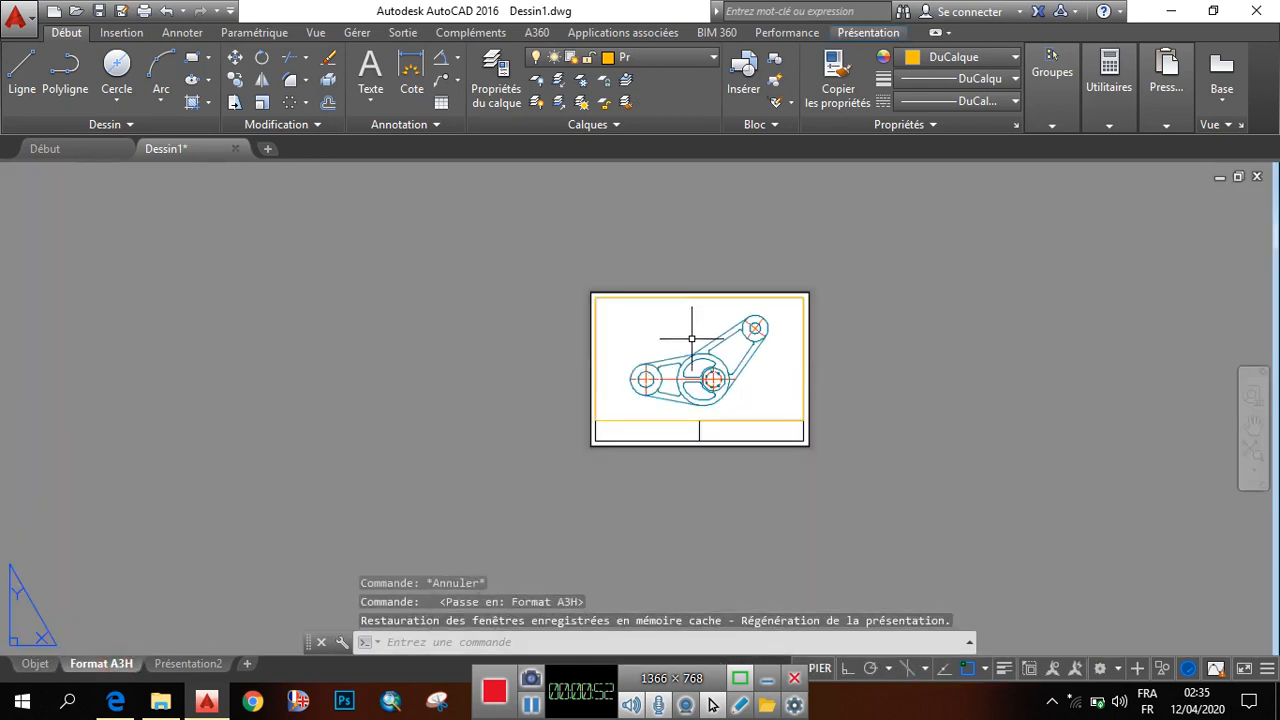
scroll(694, 371, up, 6)
scroll(690, 401, down, 4)
scroll(697, 414, up, 2)
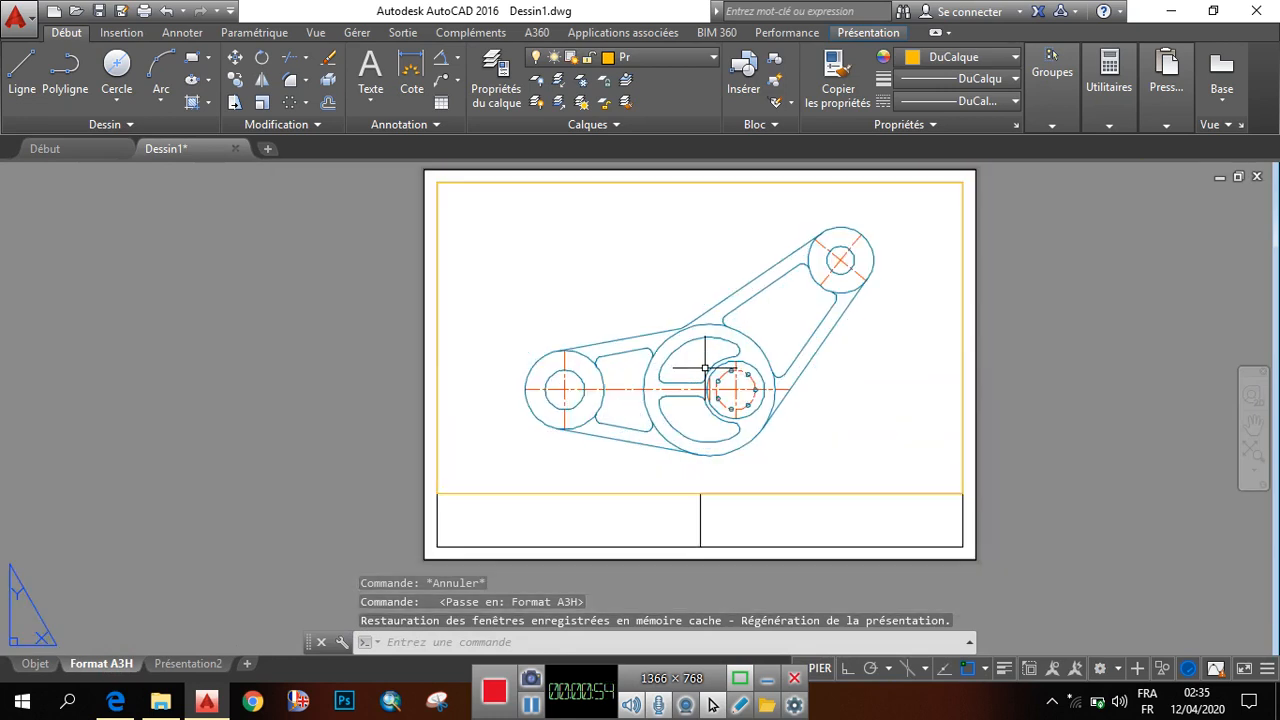
scroll(699, 428, down, 2)
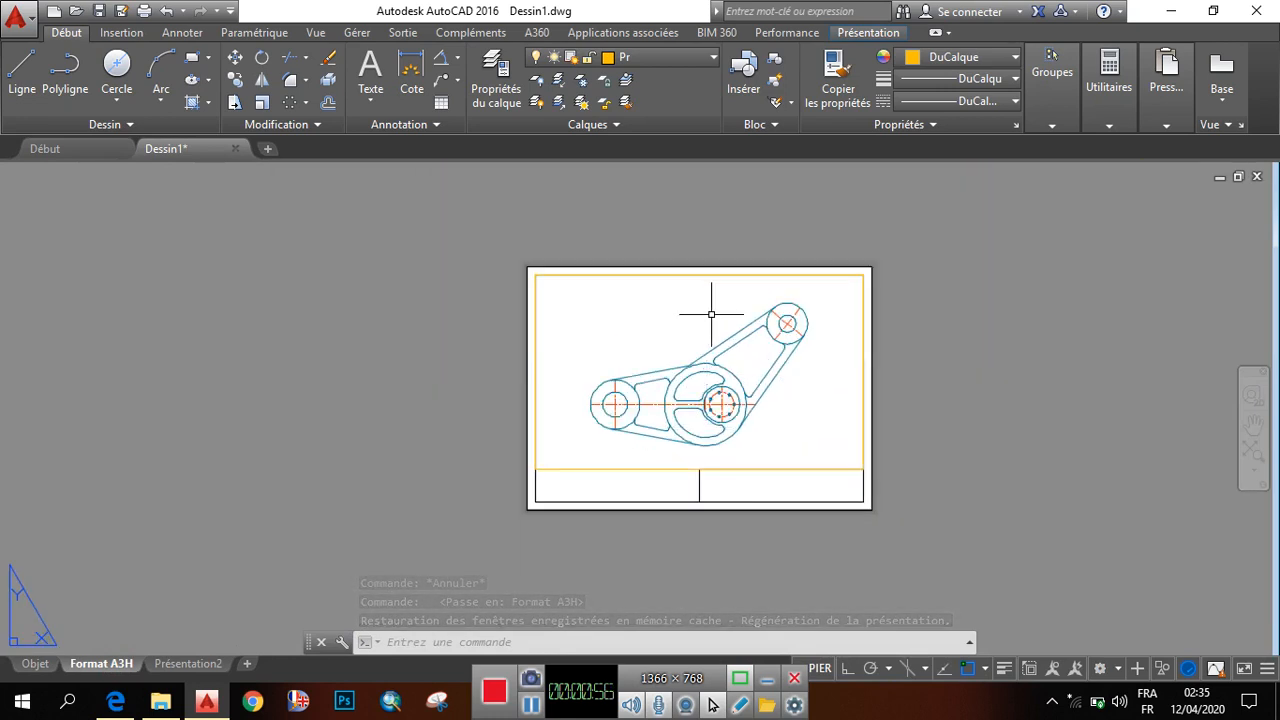
scroll(710, 330, up, 2)
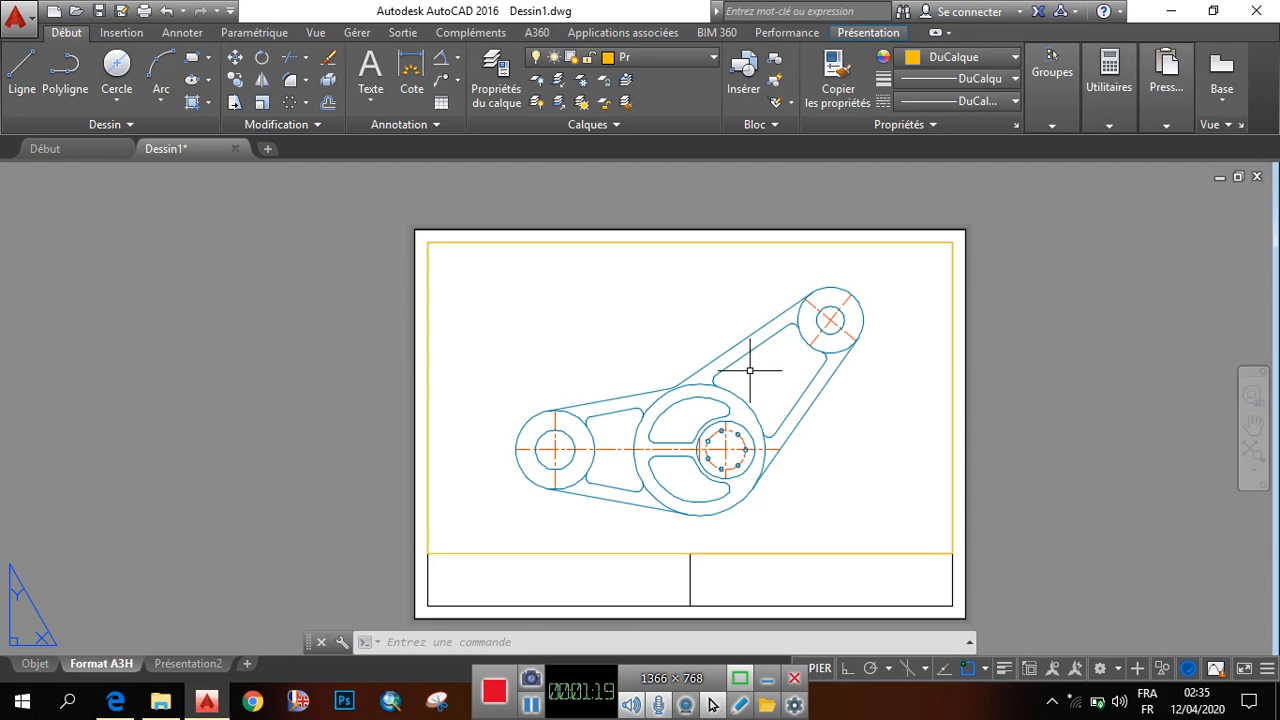
click(116, 703)
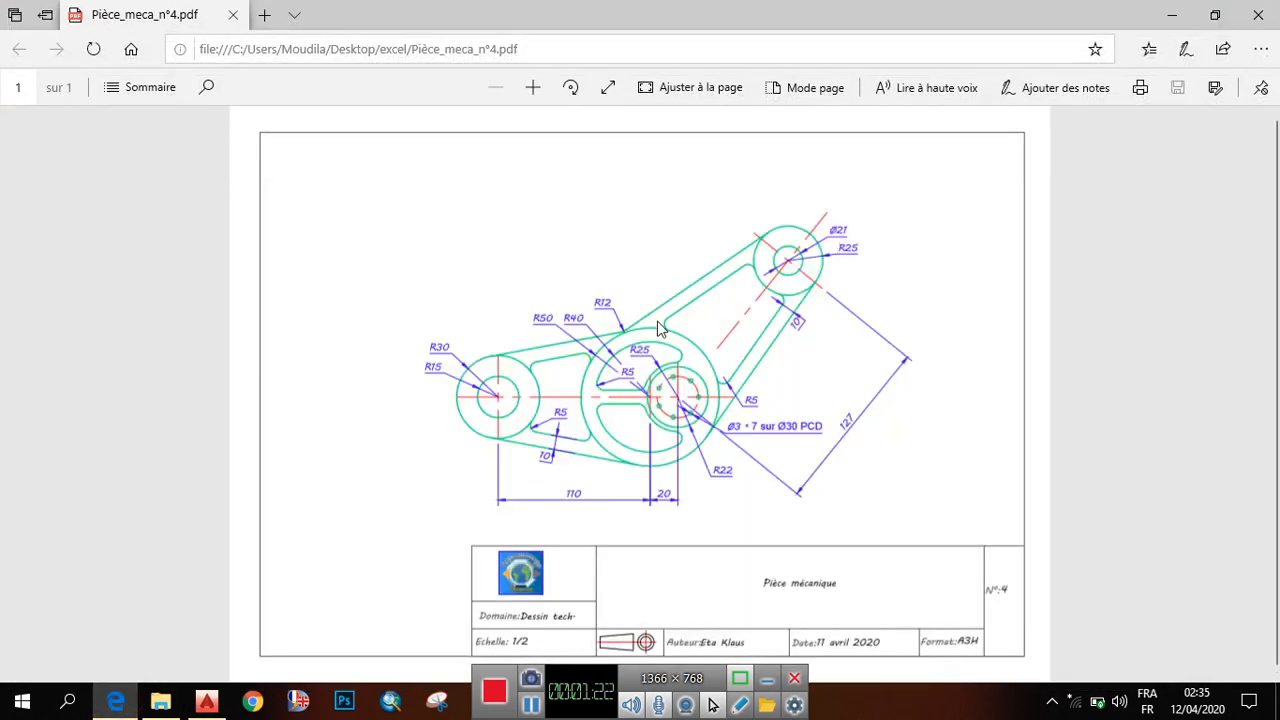
click(116, 703)
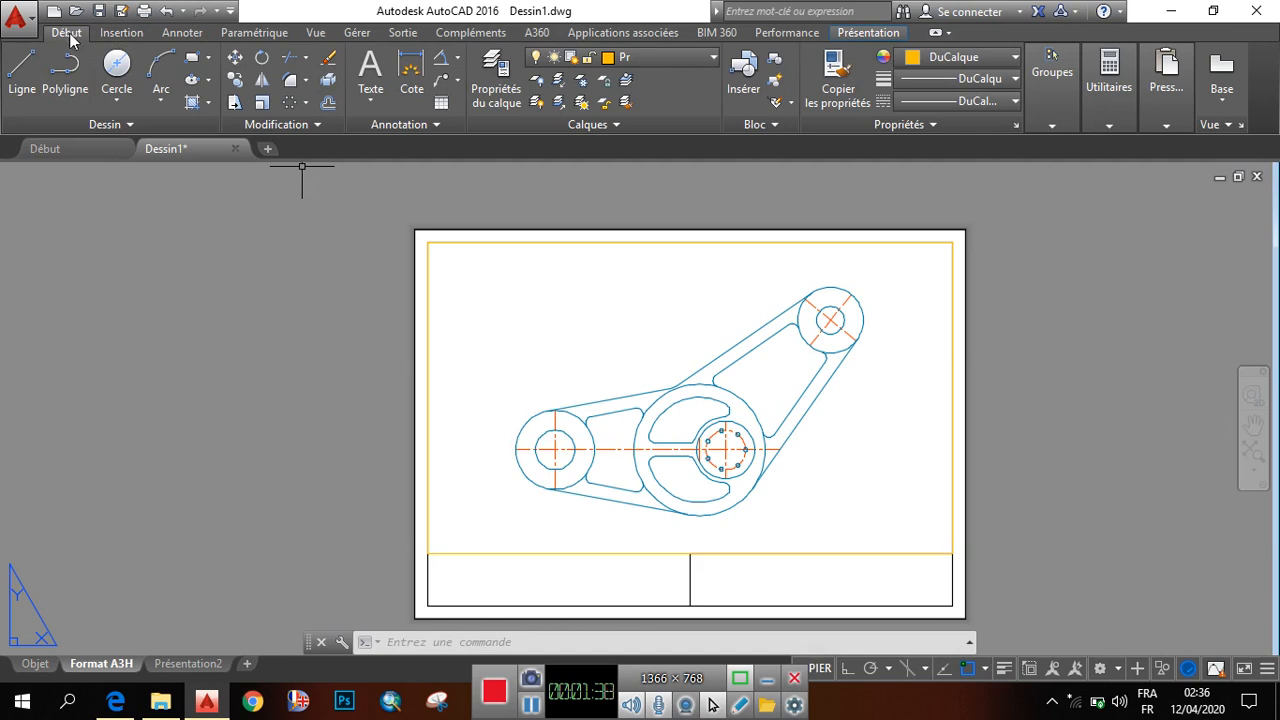
Create a new layer named "cotation" and set its colour to green (vert).
click(492, 75)
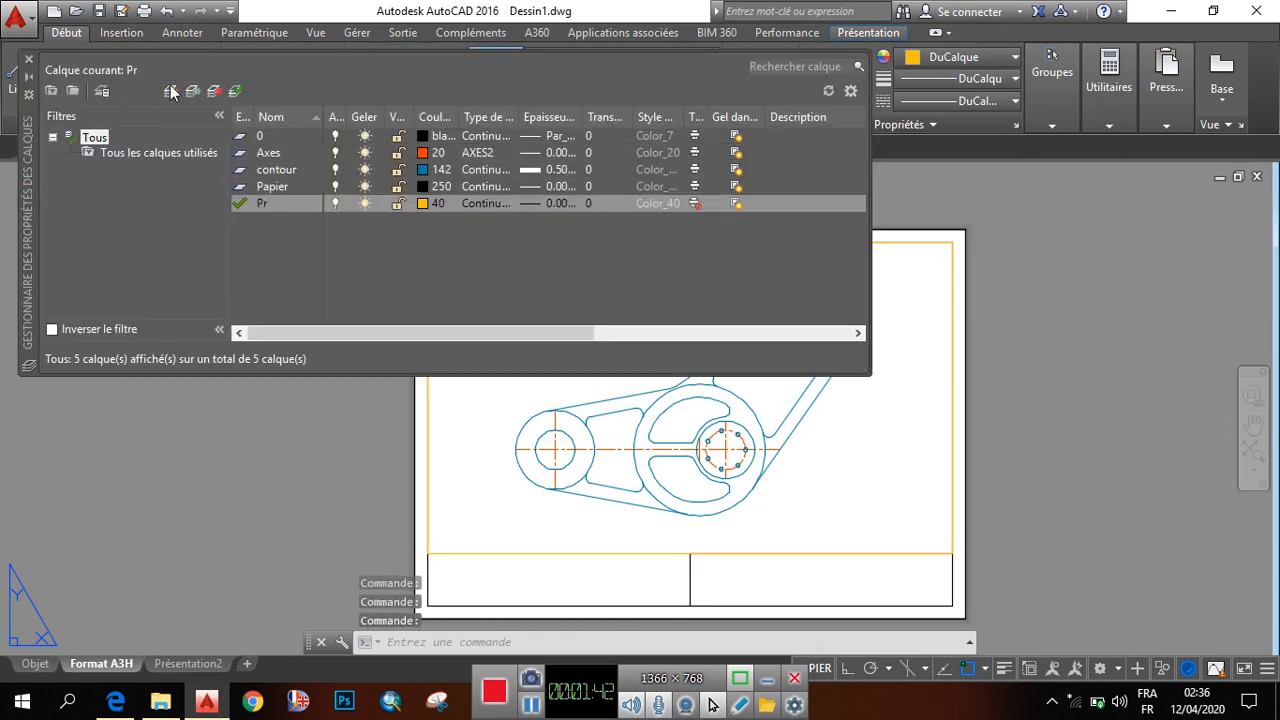
click(172, 91)
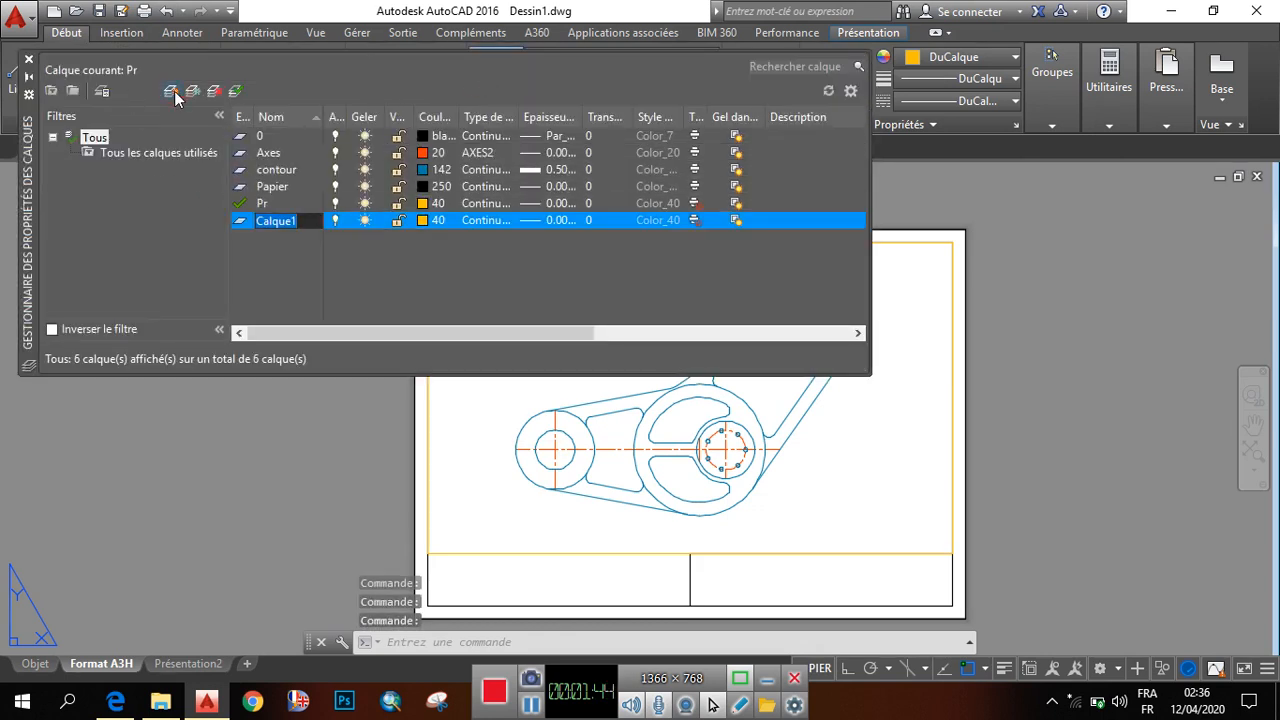
text(cotation)
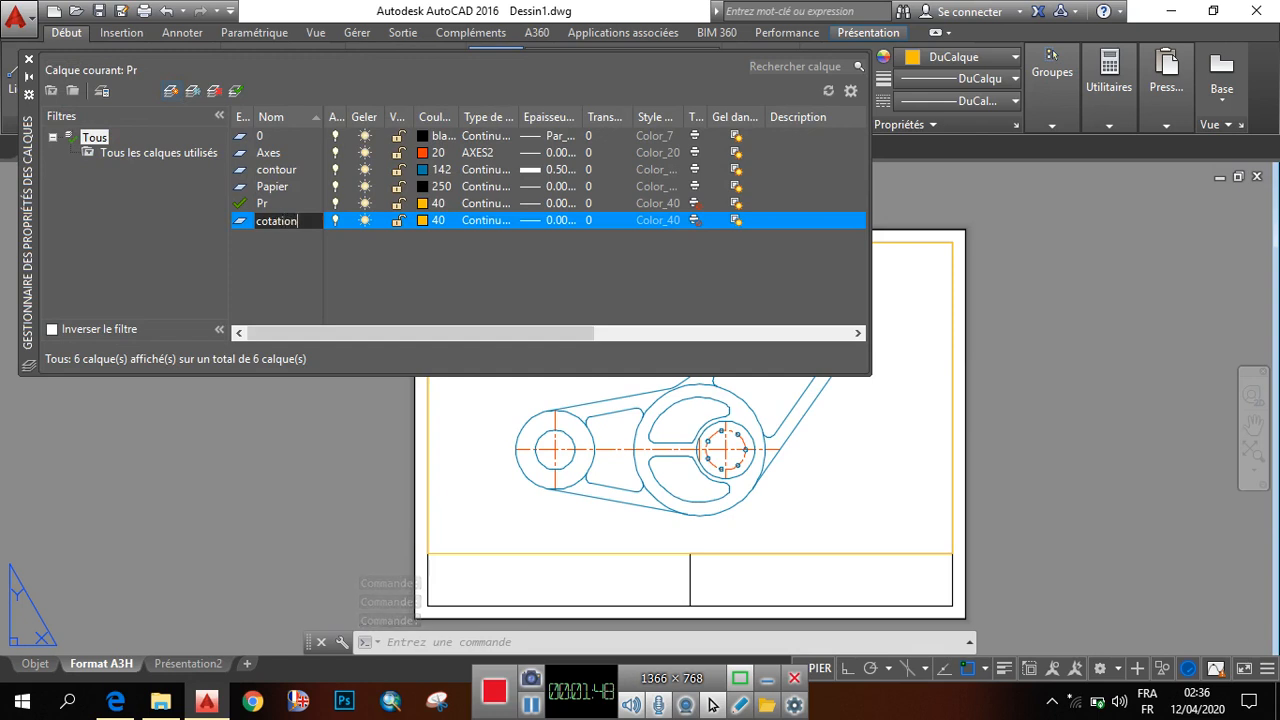
click(422, 221)
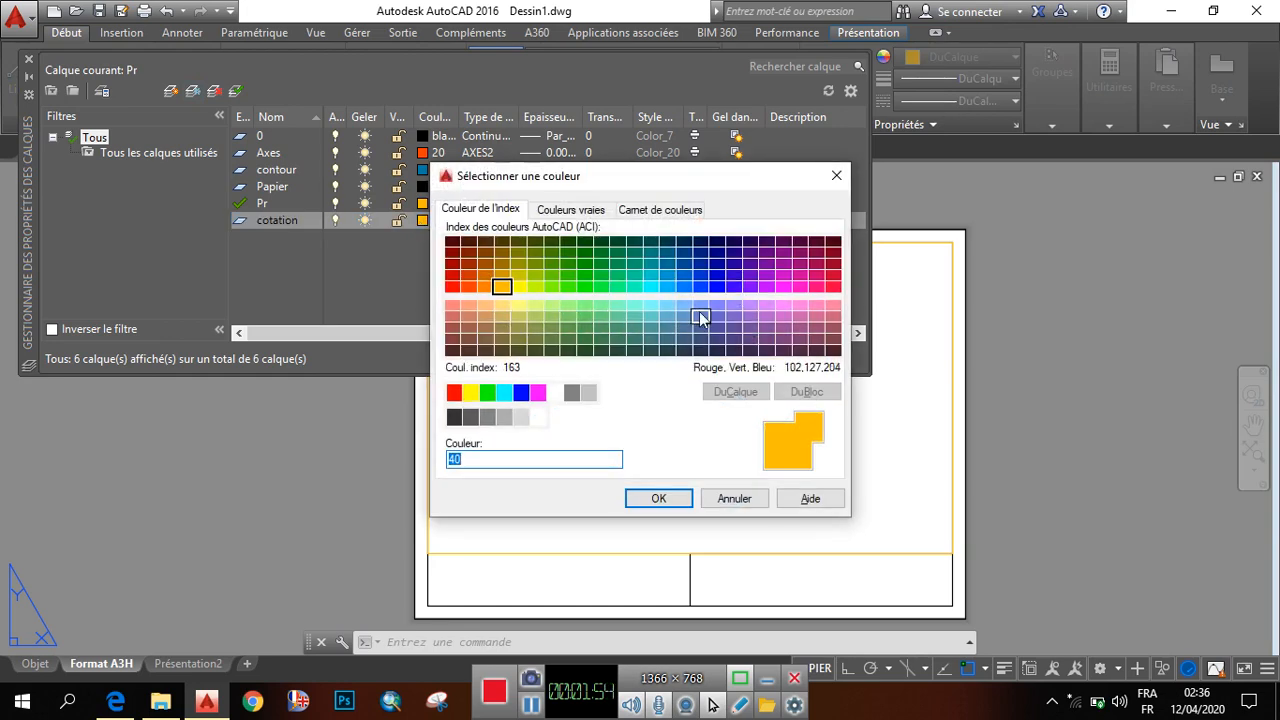
click(487, 392)
click(650, 498)
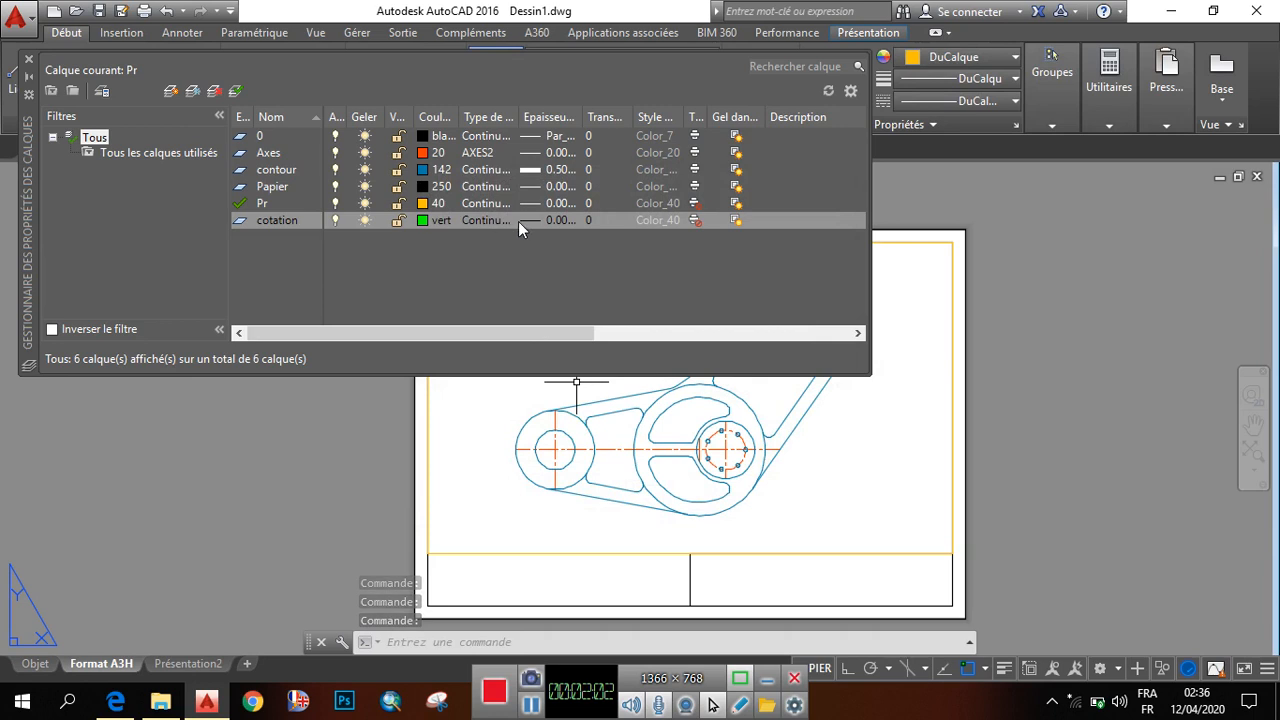
Make the cotation layer plottable and set it as the current layer.
click(694, 221)
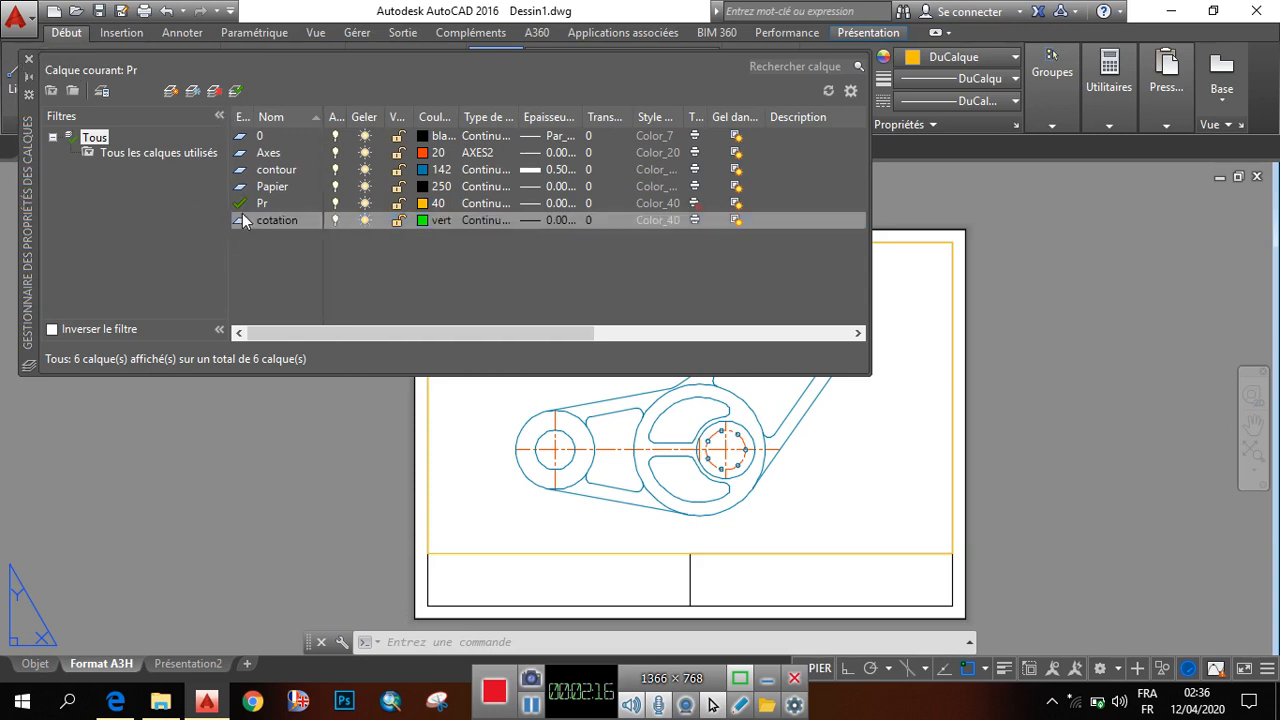
click(238, 90)
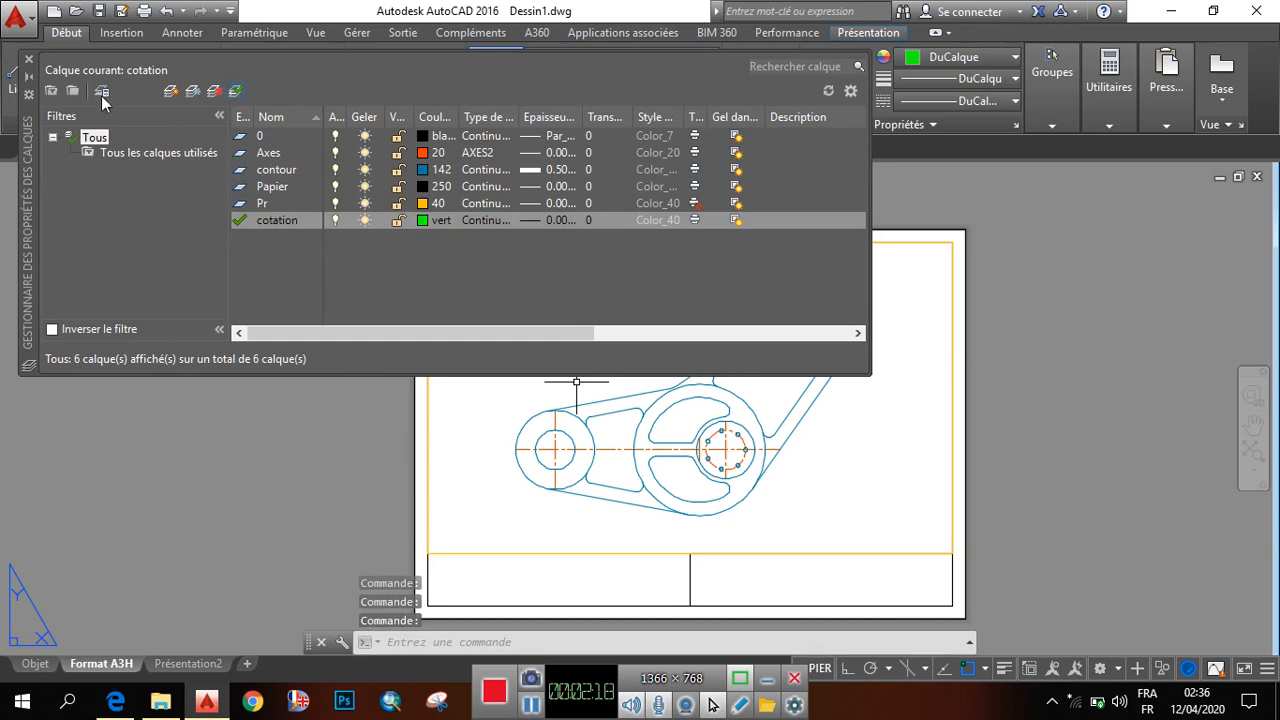
click(29, 61)
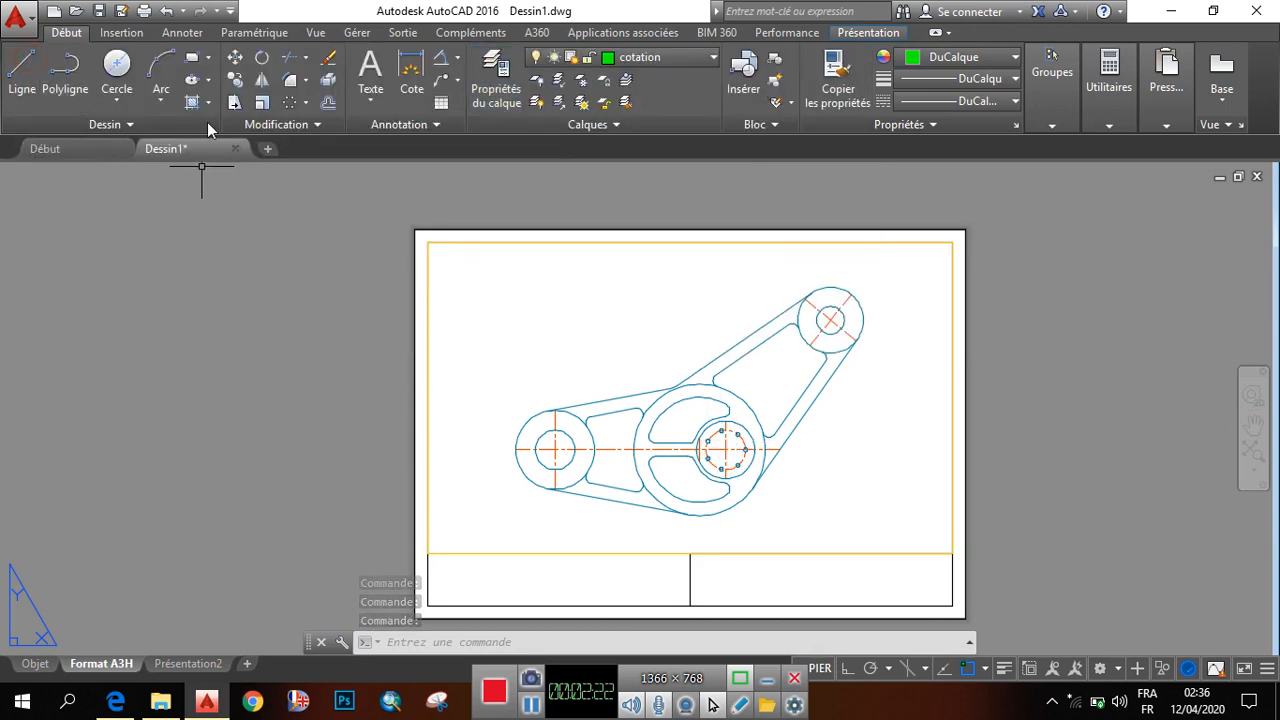
Create a new text style named "stylecotes" for the dimension text.
click(182, 33)
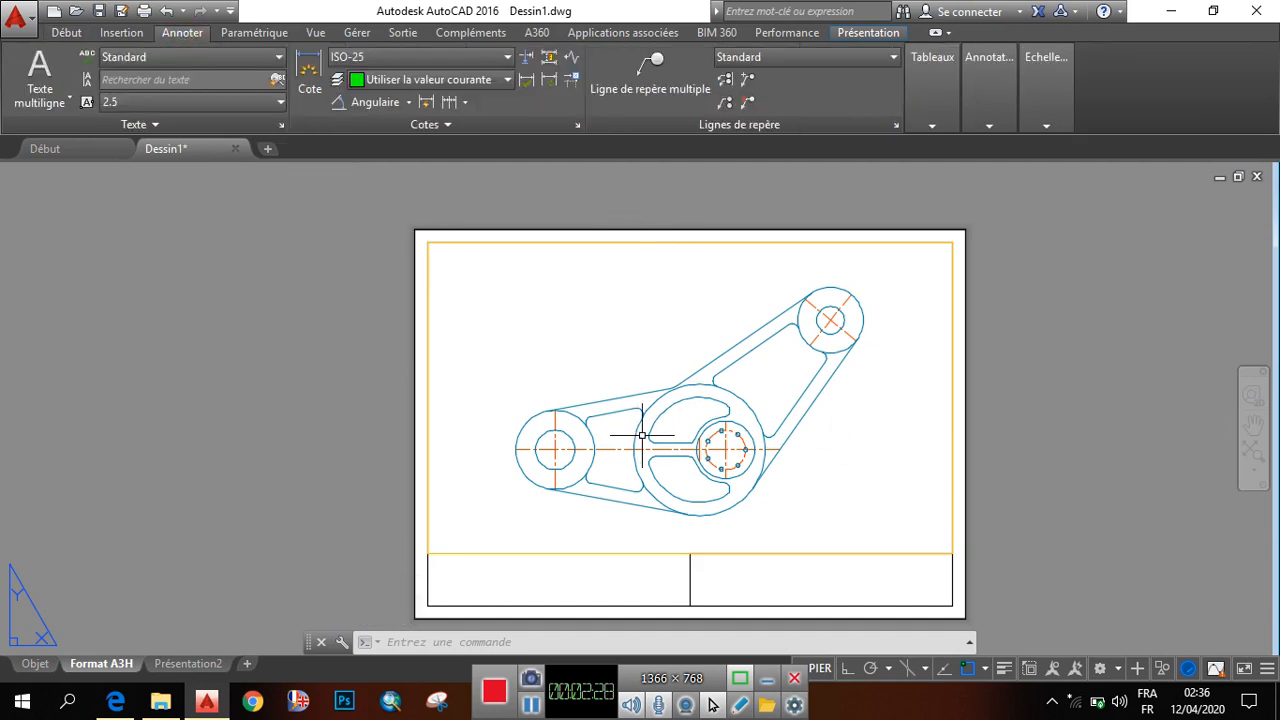
click(282, 126)
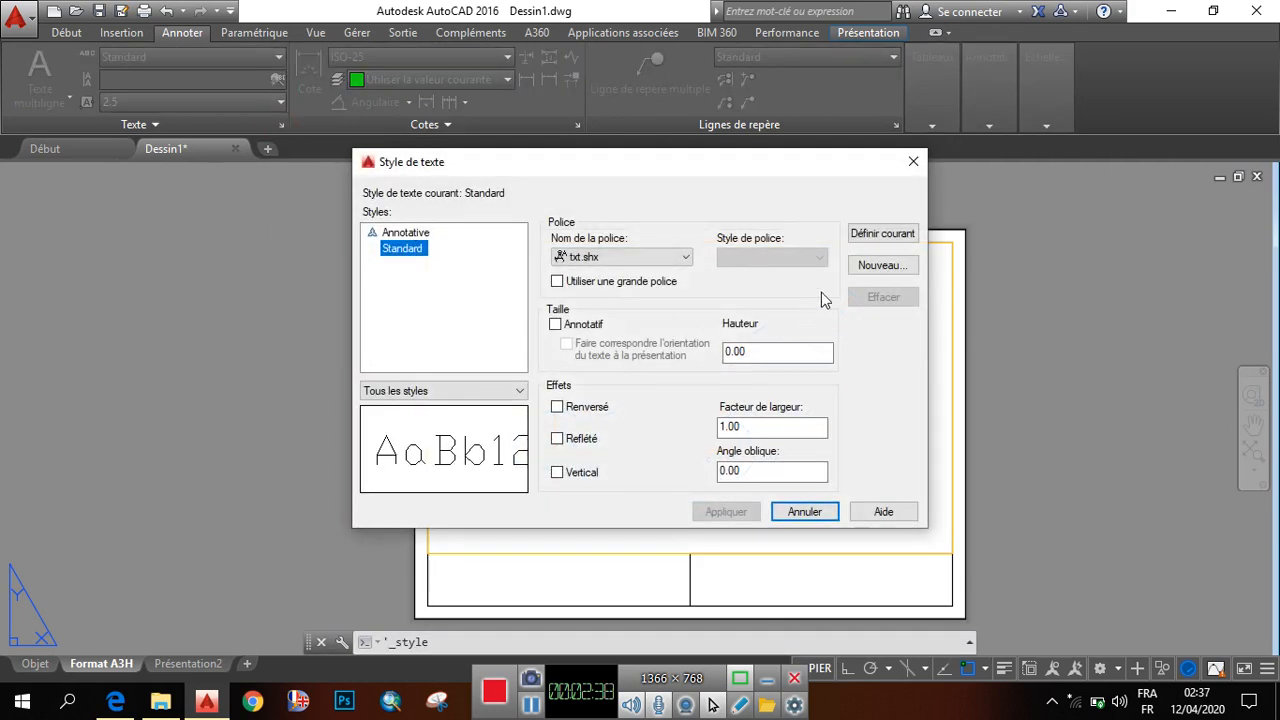
click(870, 265)
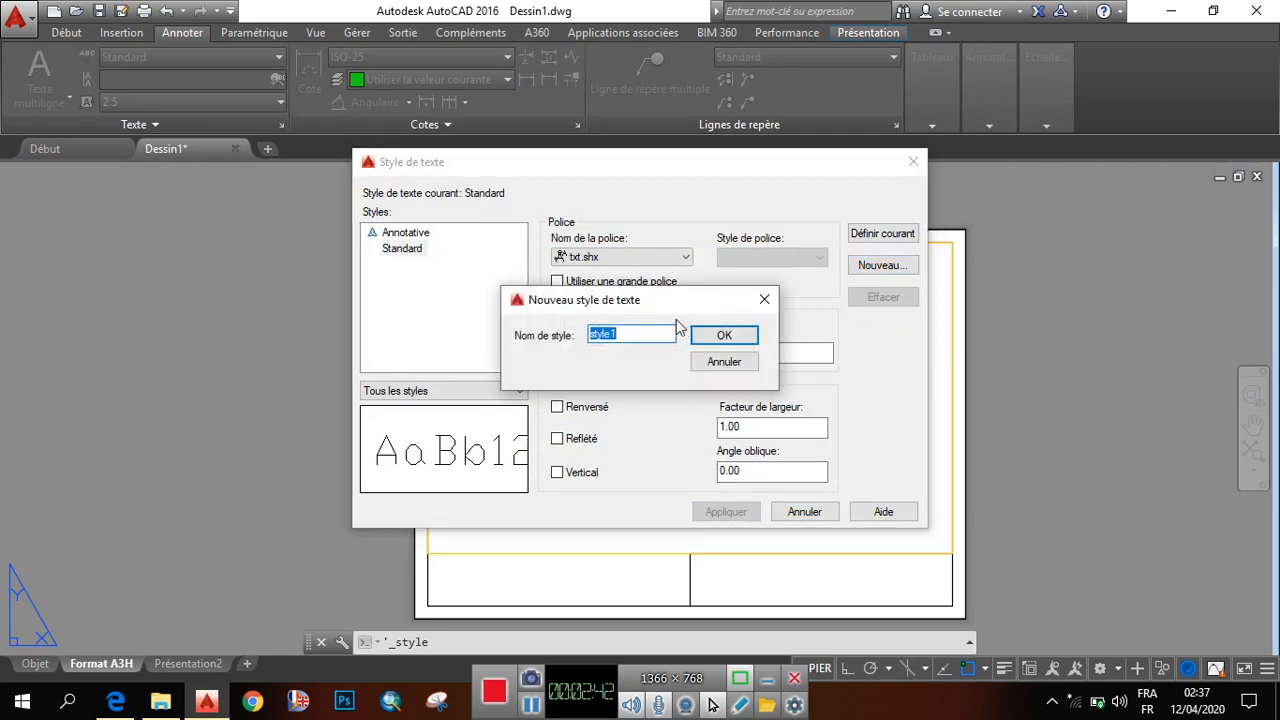
key(BackSpace)
click(722, 338)
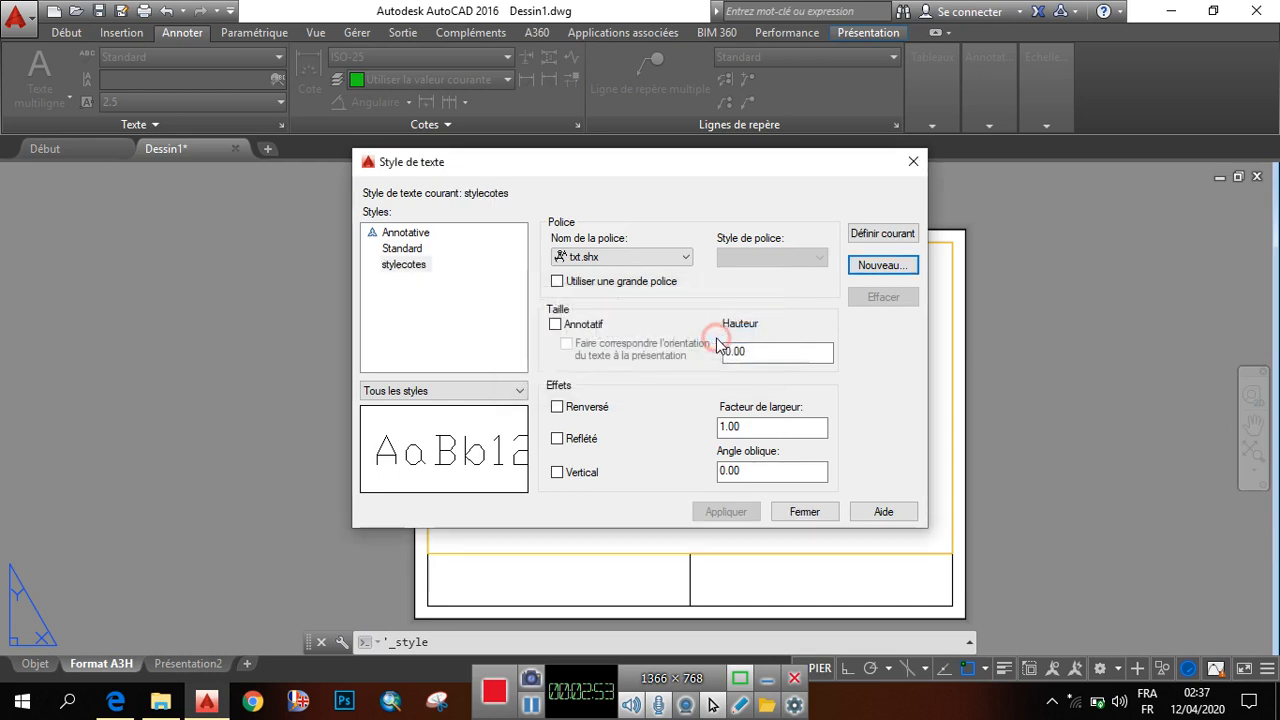
Set the stylecotes text style's font to Verdana, apply it and make the style current.
click(684, 258)
key(v)
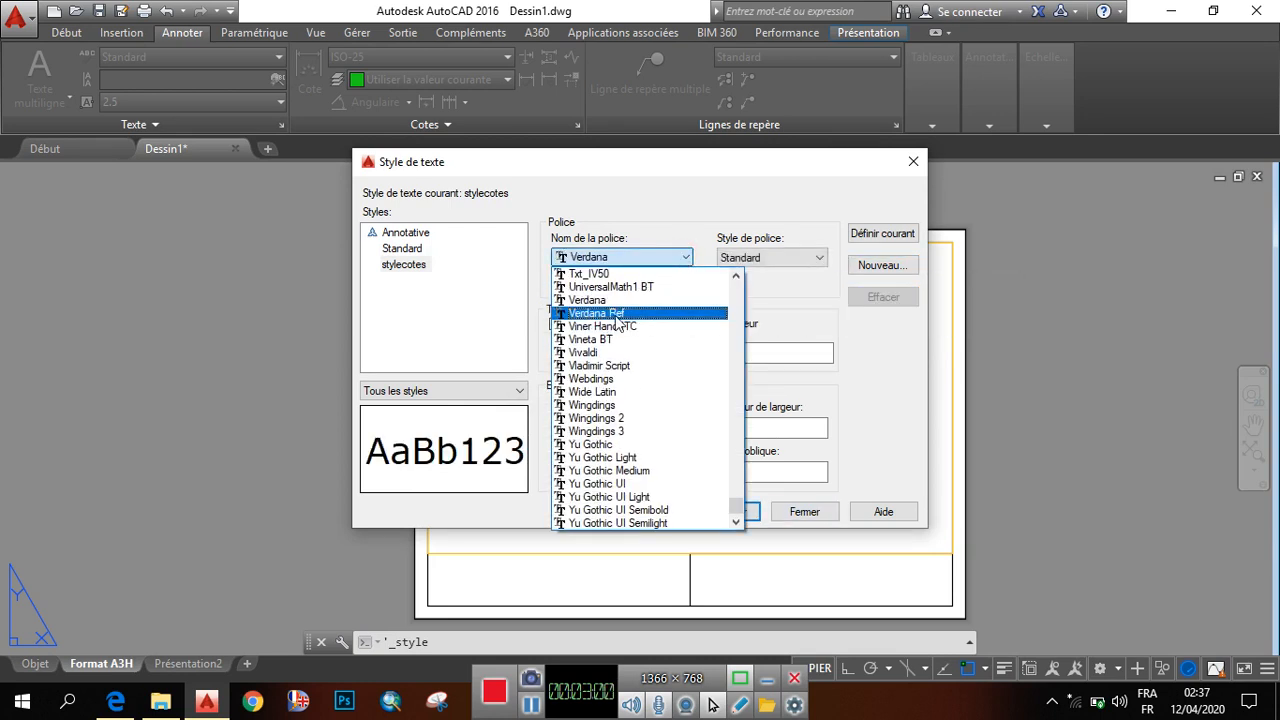
click(605, 300)
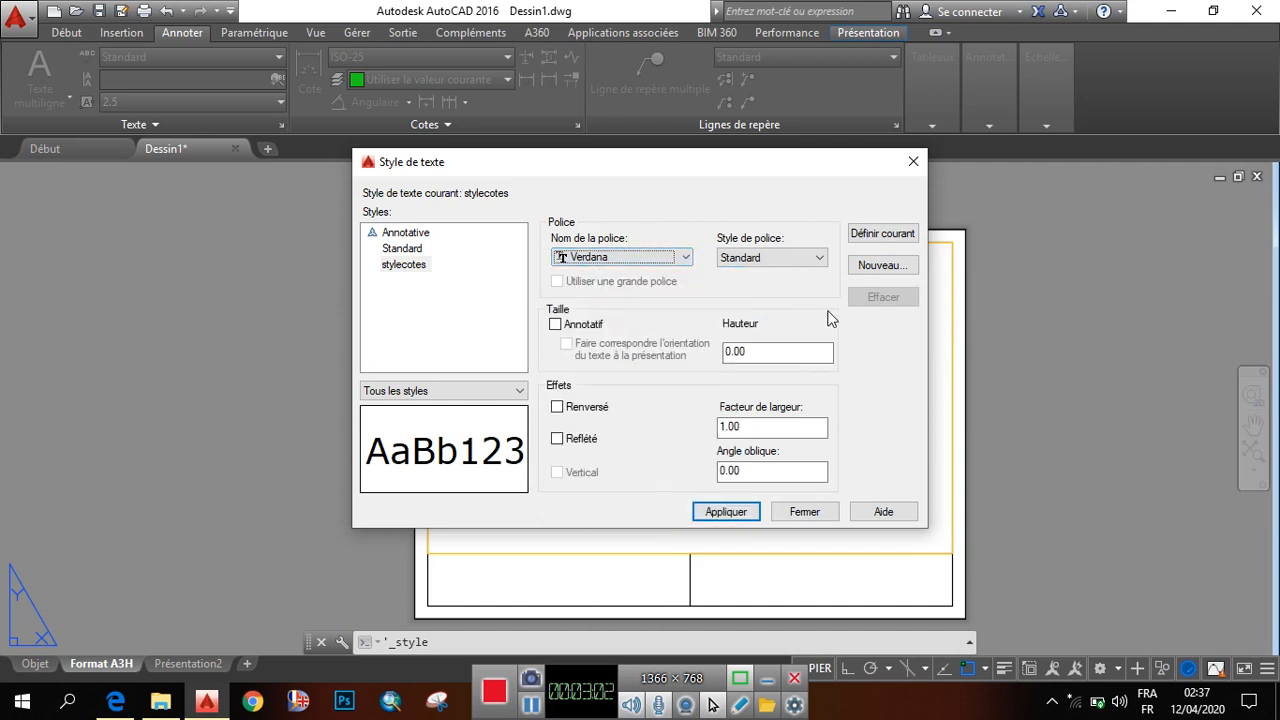
click(876, 237)
click(745, 514)
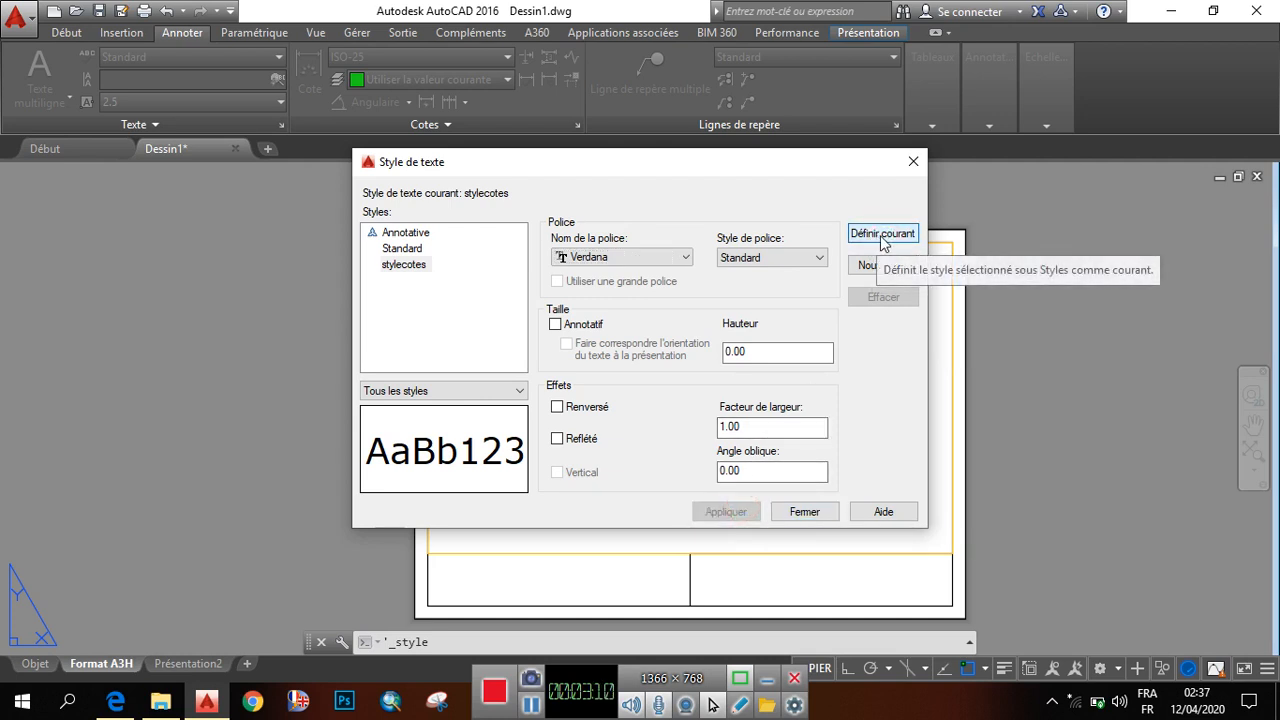
click(805, 512)
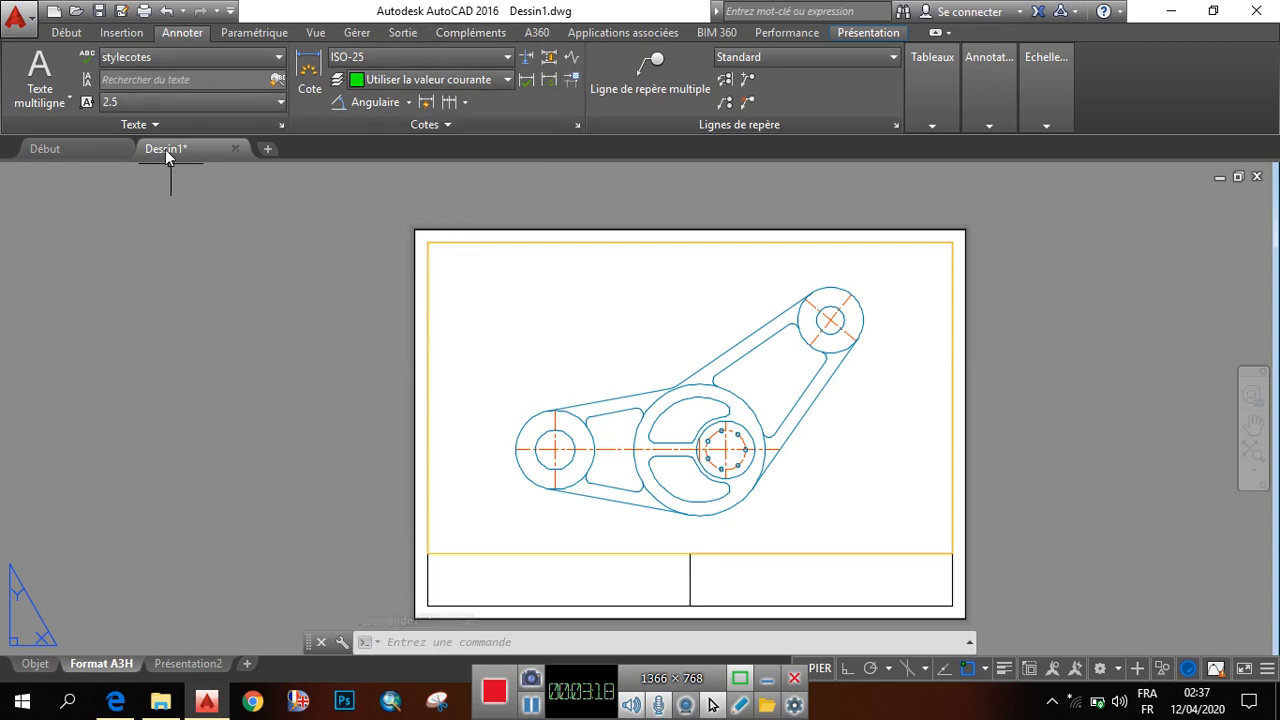
Create a new dimension style named "cotes" based on ISO-25 for all dimensions.
click(576, 124)
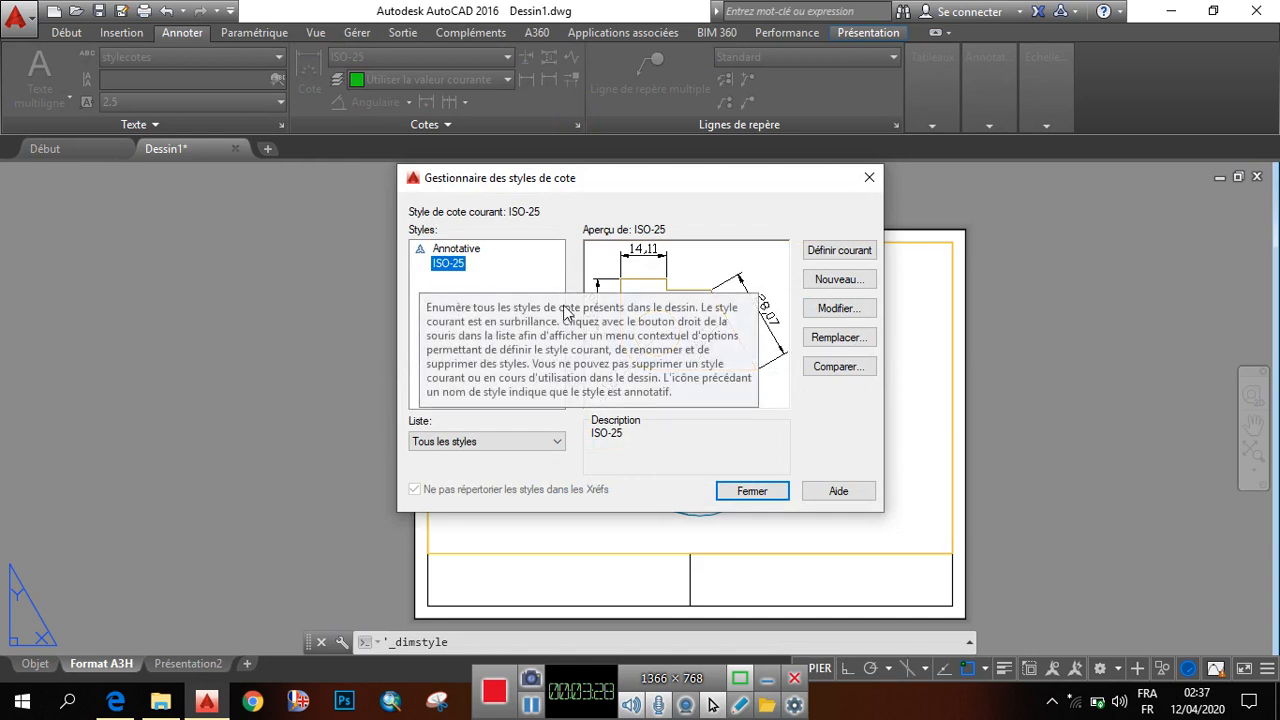
click(841, 281)
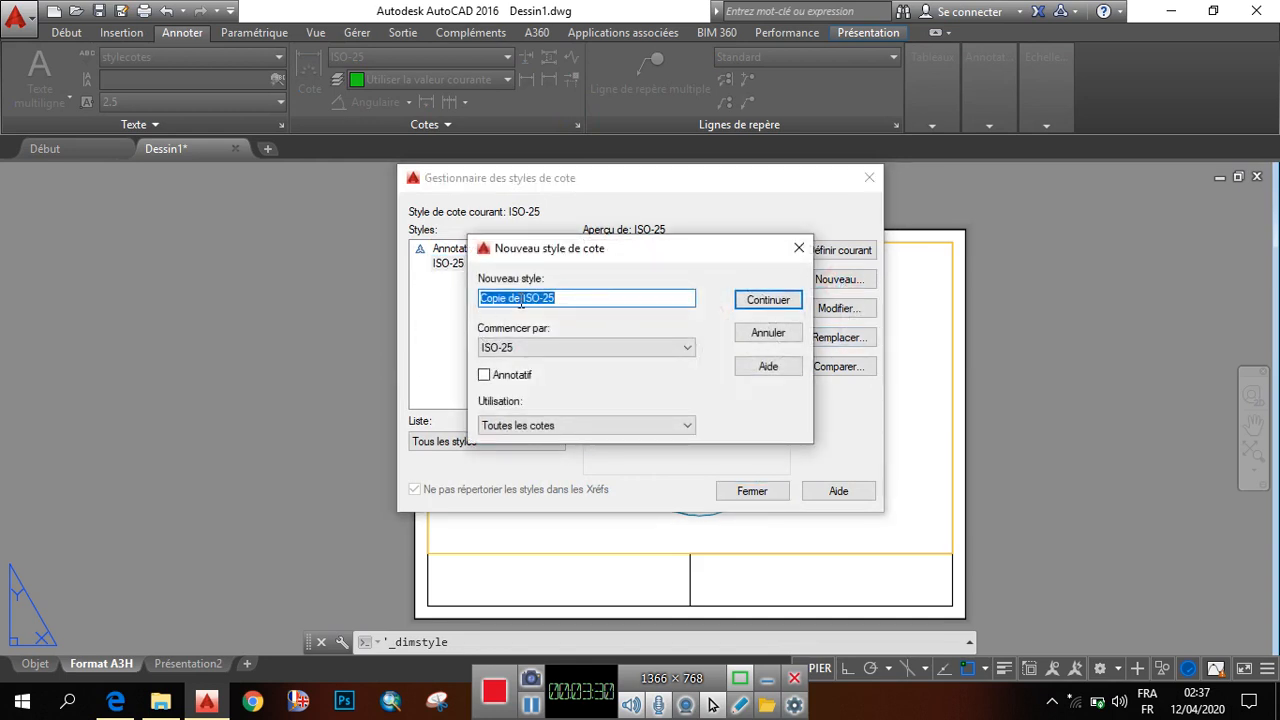
key(BackSpace)
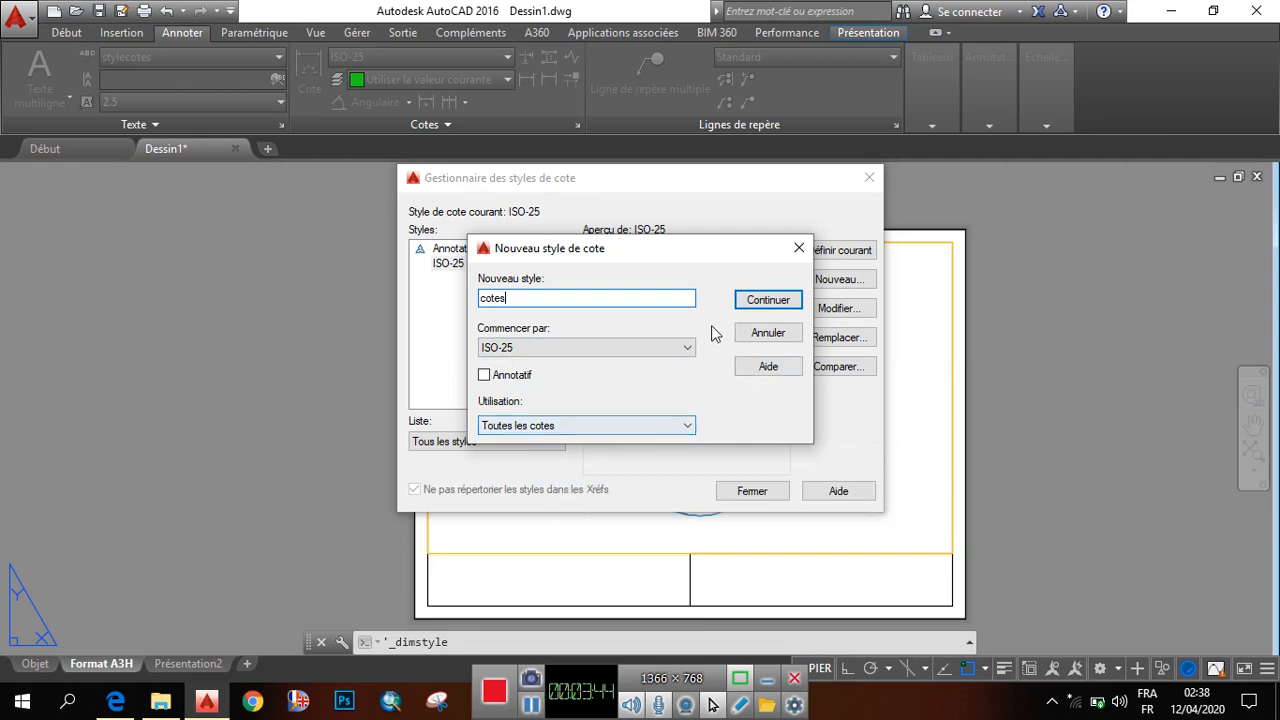
click(757, 299)
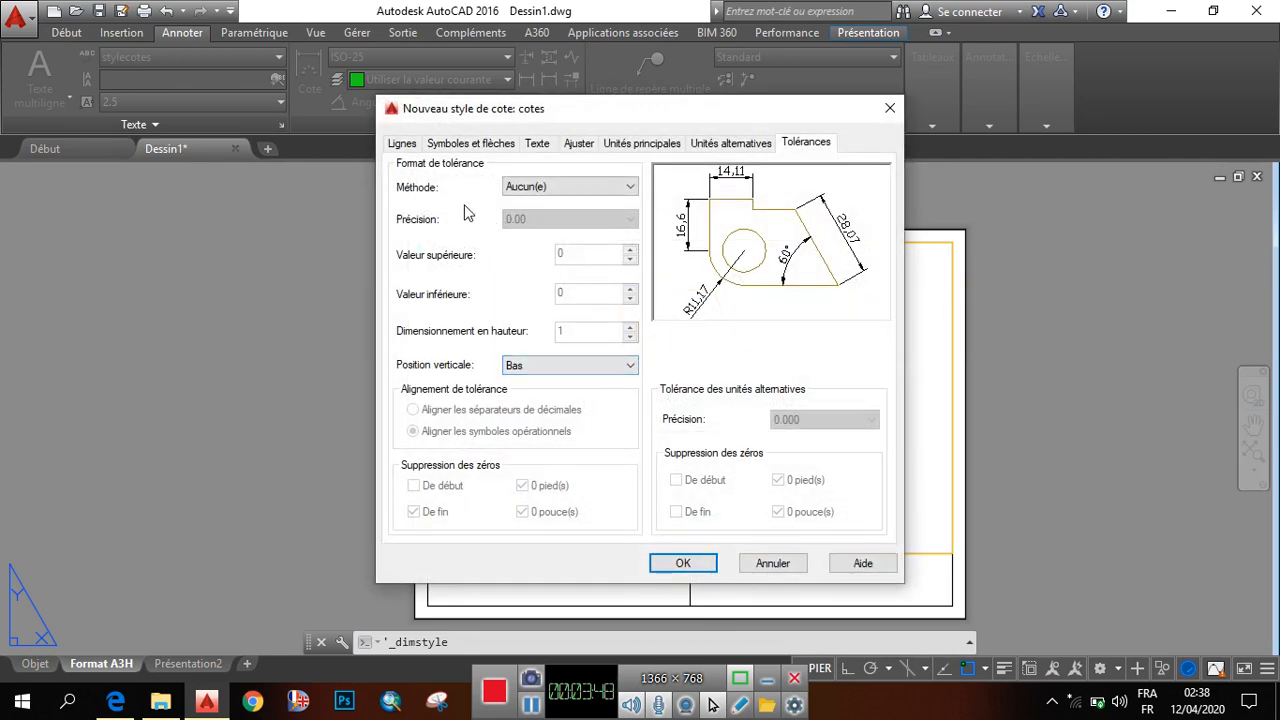
Set the dimension lines' colour, linetype and lineweight to DuCalque in the cotes style.
click(399, 145)
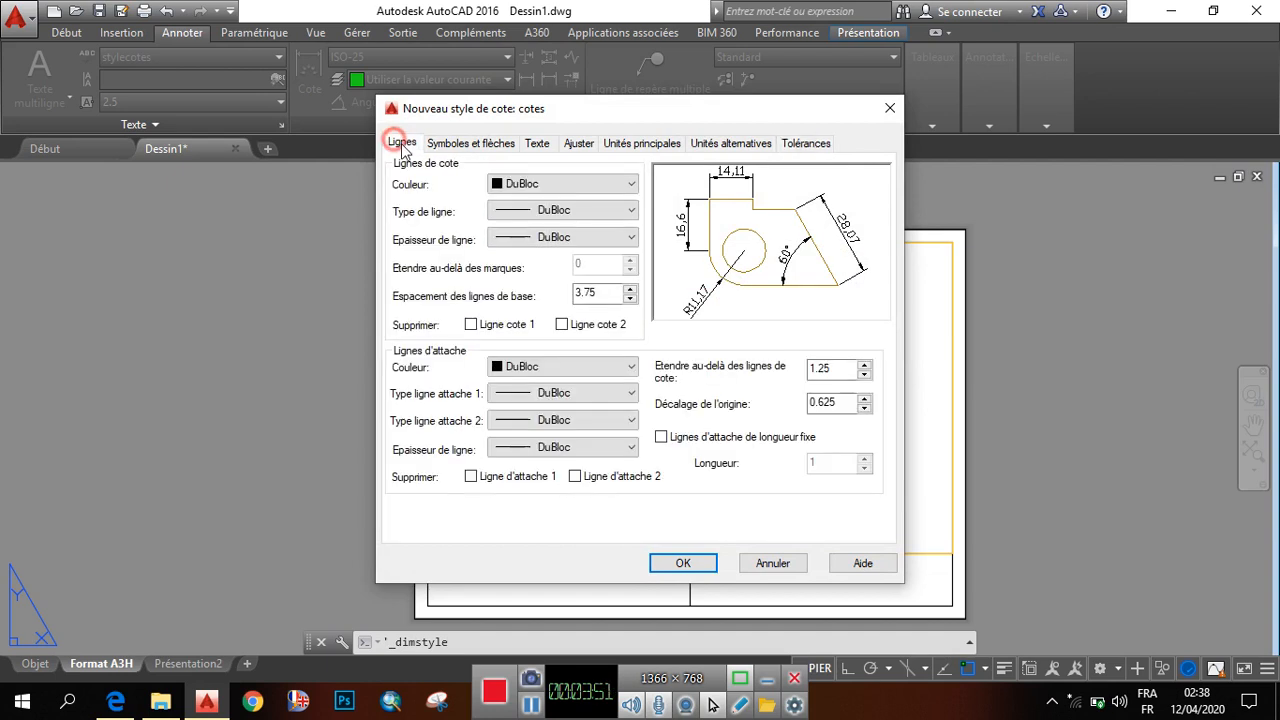
click(632, 186)
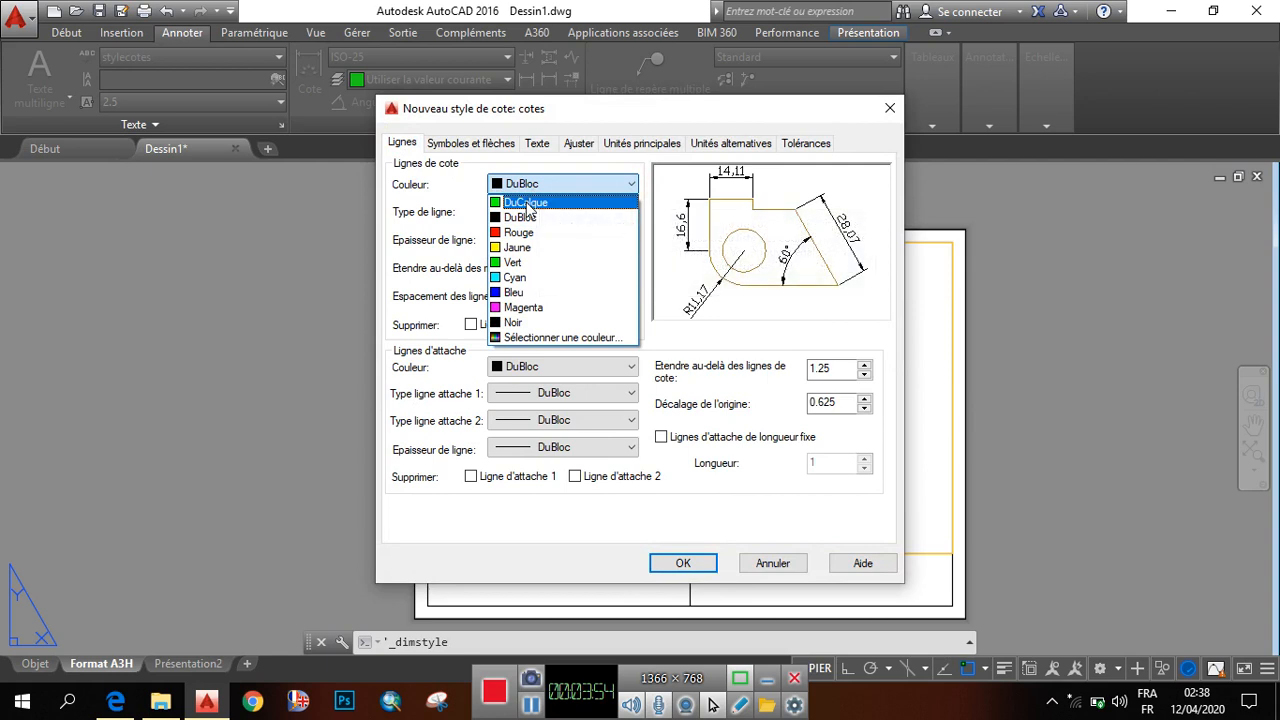
click(527, 204)
click(632, 212)
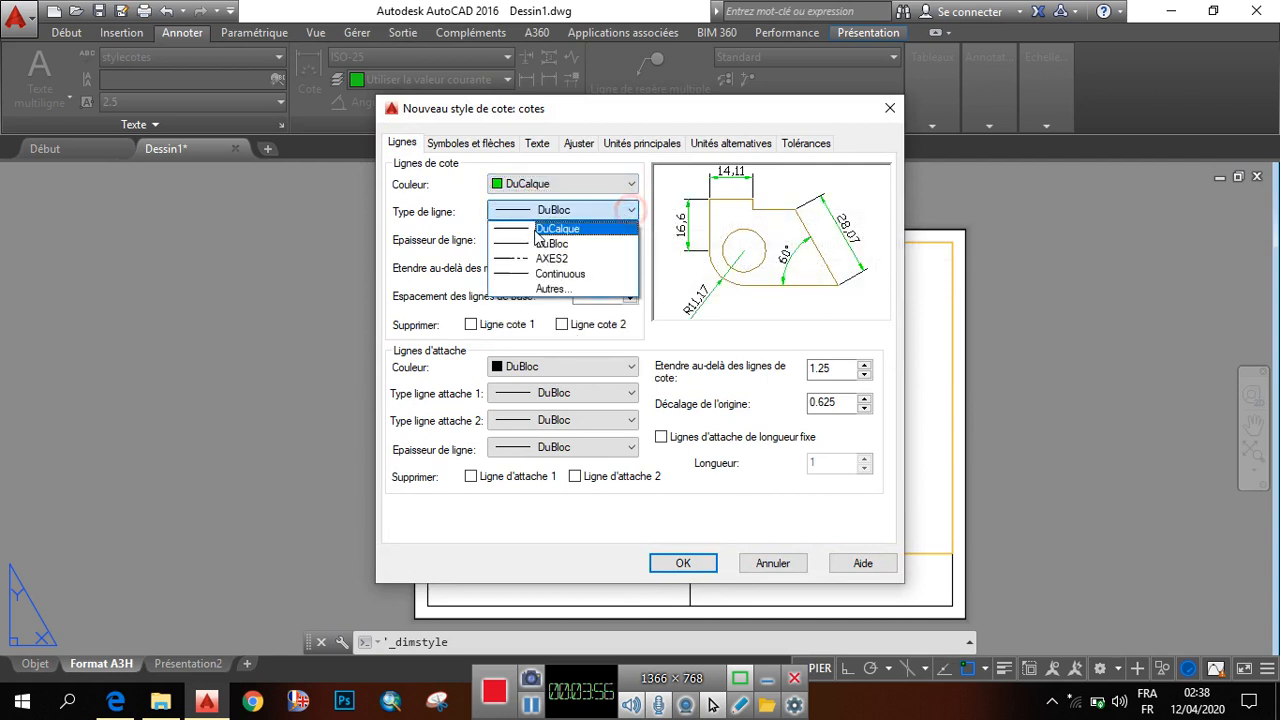
click(535, 230)
click(624, 240)
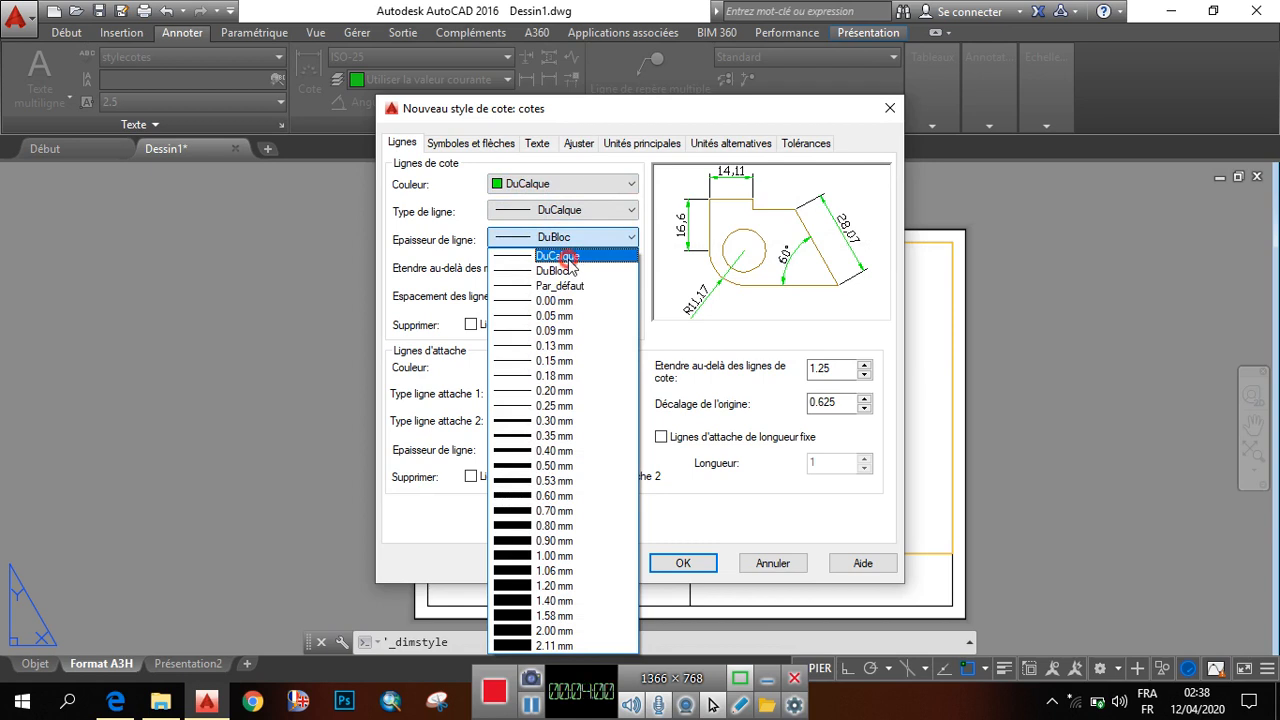
click(566, 256)
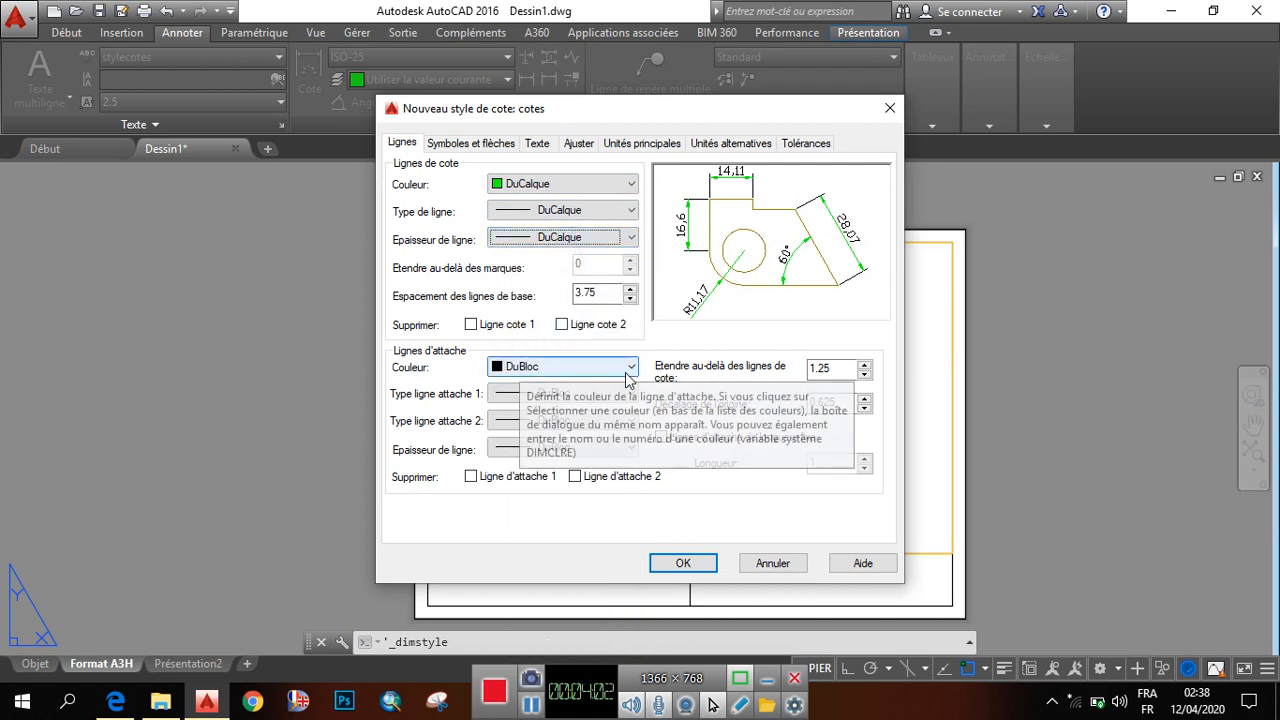
Set the extension lines' colour and both linetypes to DuCalque and their lineweight to 0.05 mm in the cotes style.
click(628, 368)
click(526, 386)
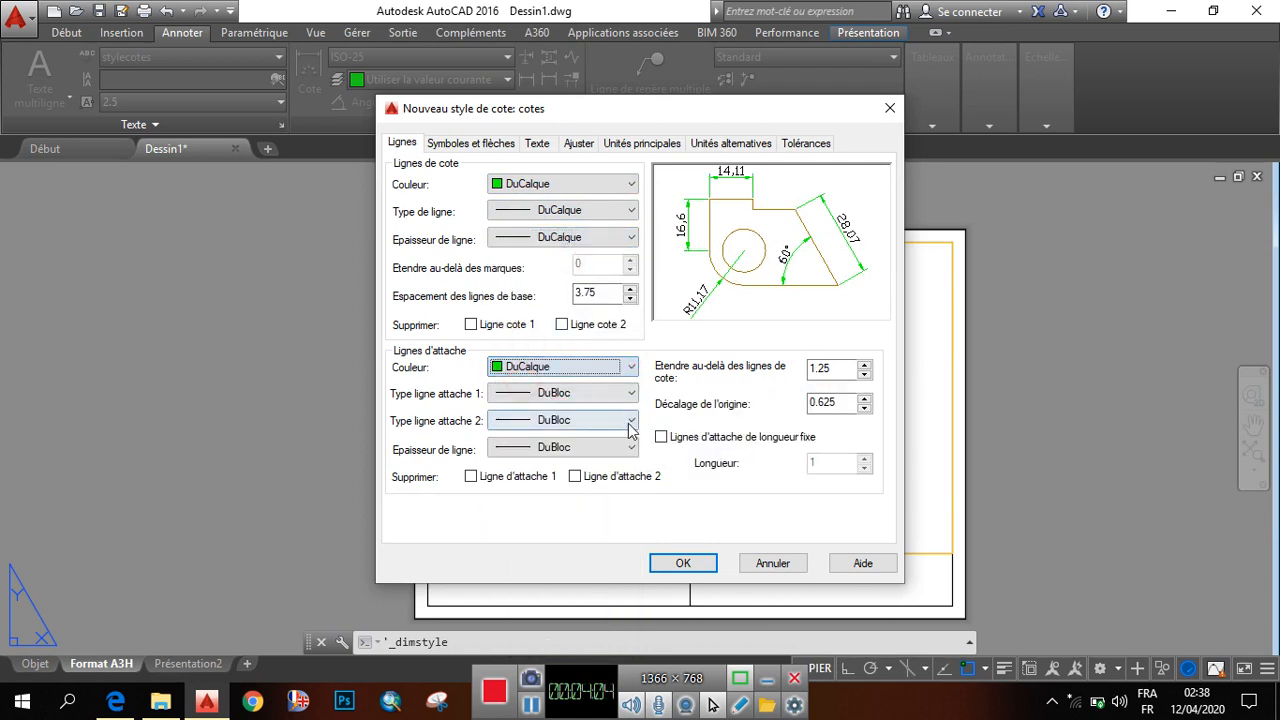
click(558, 393)
click(560, 409)
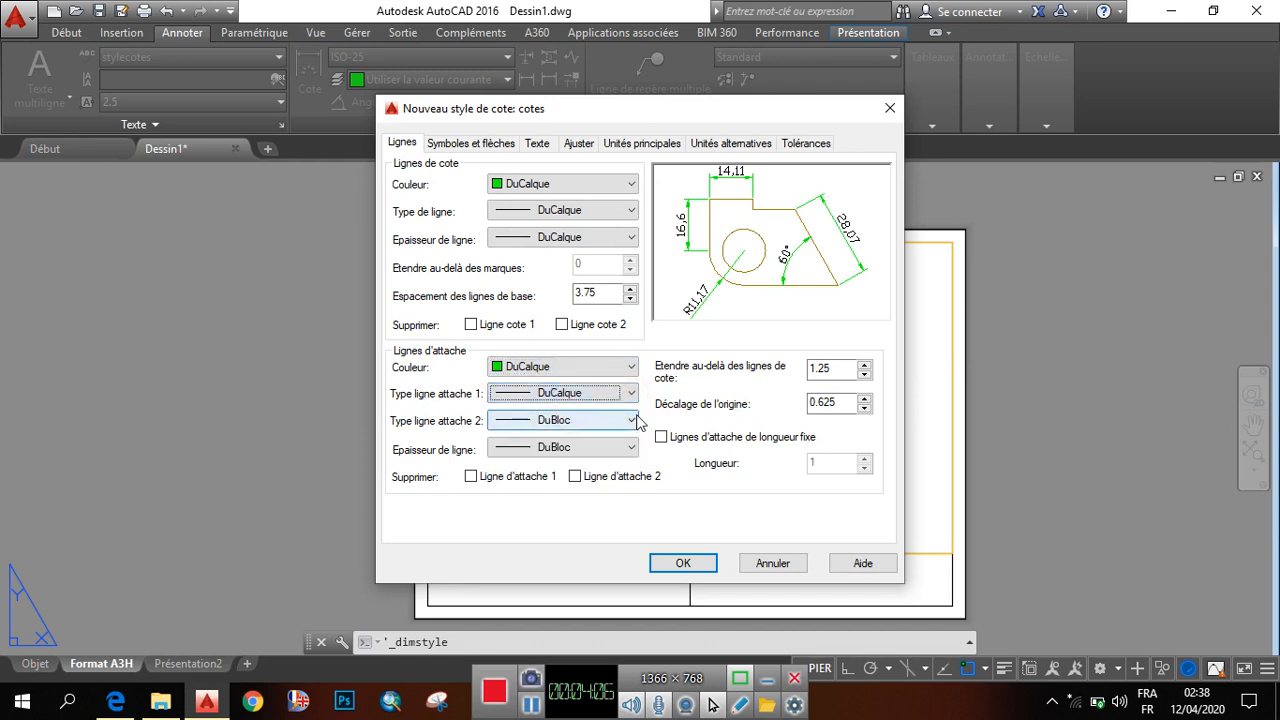
click(632, 420)
click(610, 436)
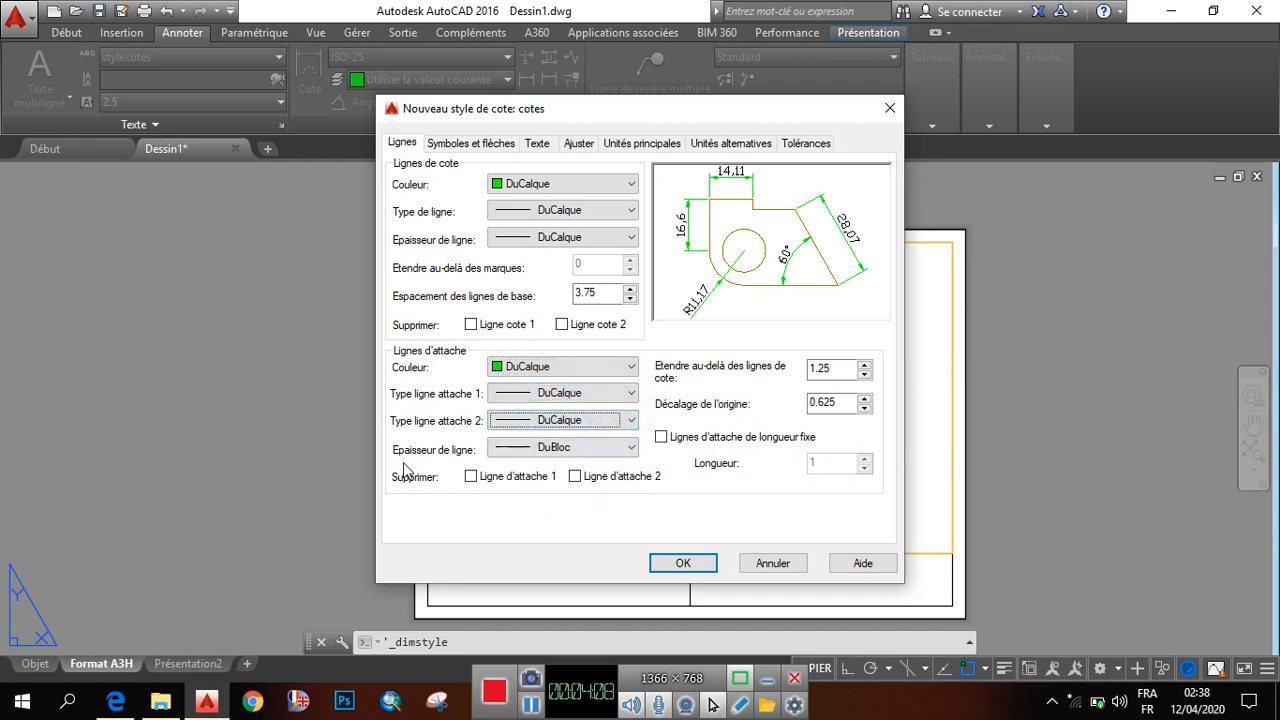
click(630, 450)
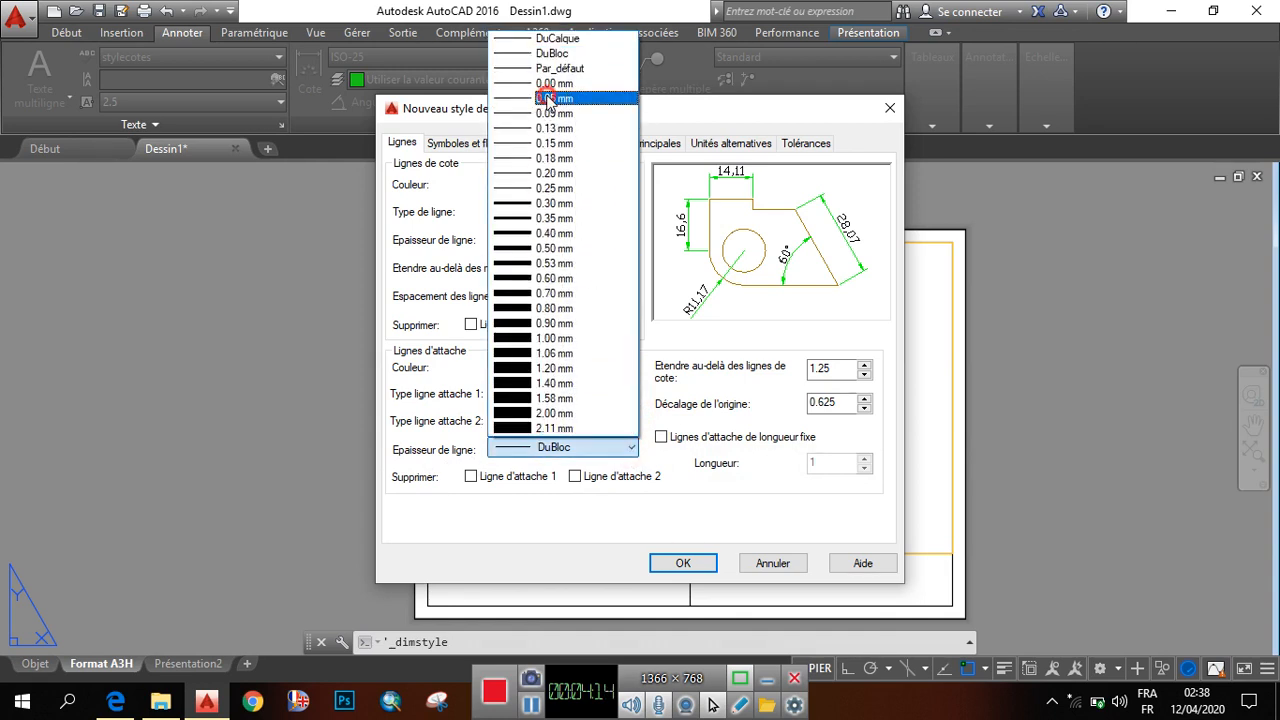
click(548, 98)
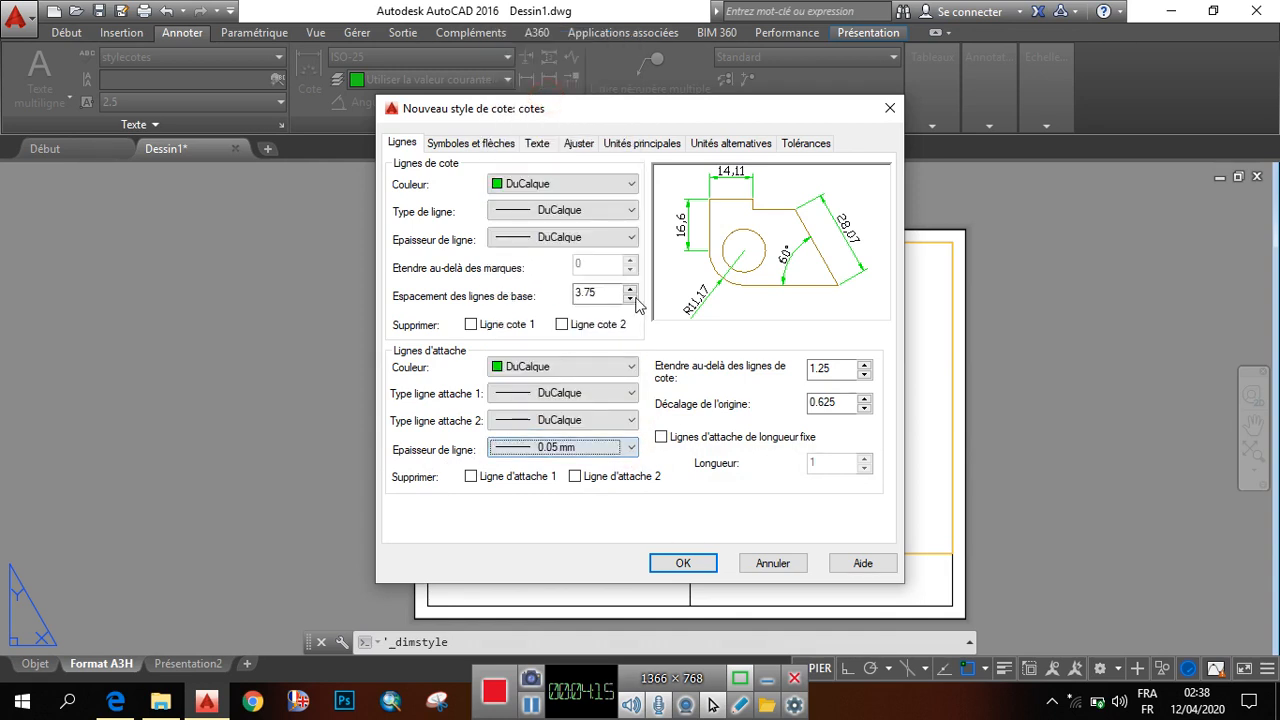
Assign the stylecotes text style to the dimension text and set its colour to Noir.
click(445, 150)
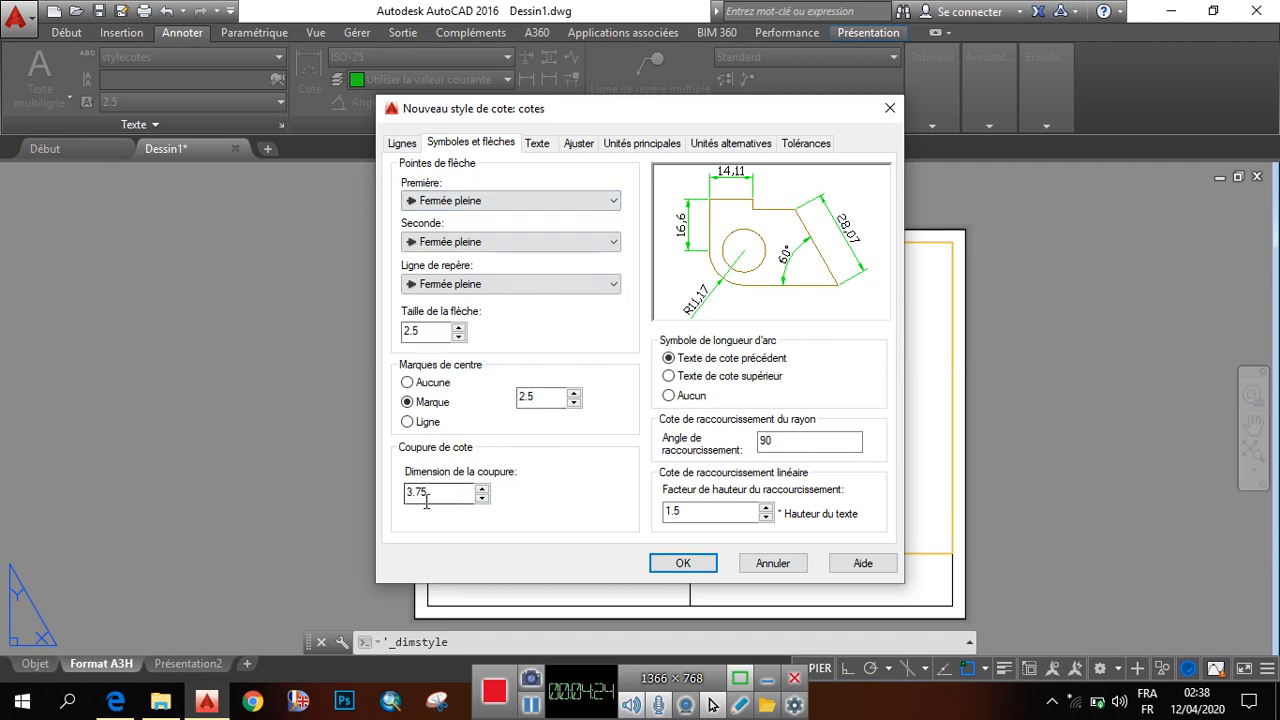
click(545, 144)
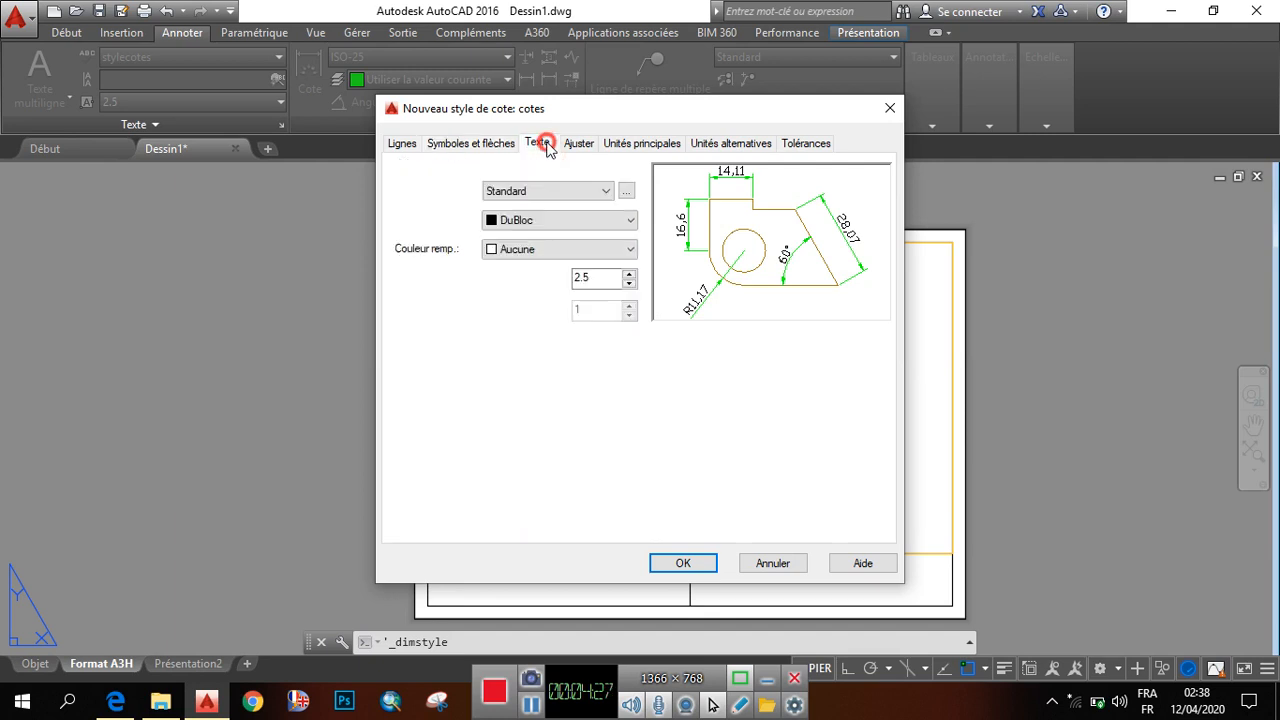
click(607, 192)
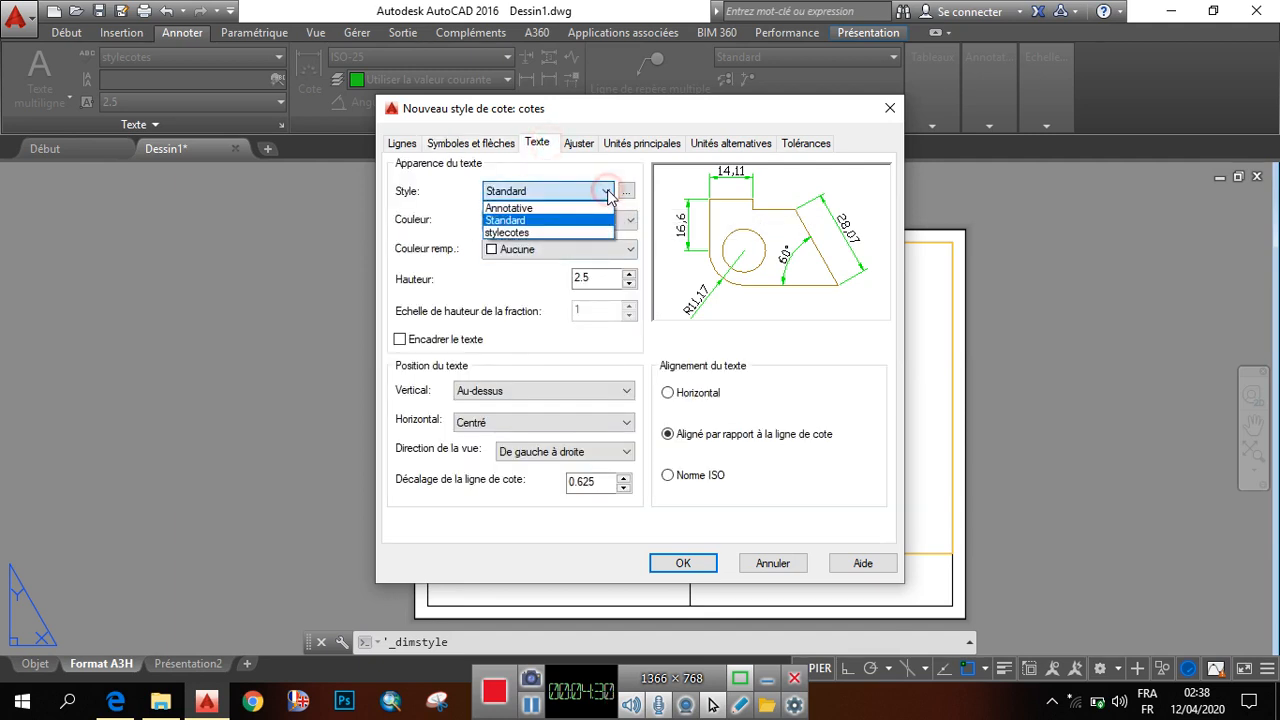
click(509, 235)
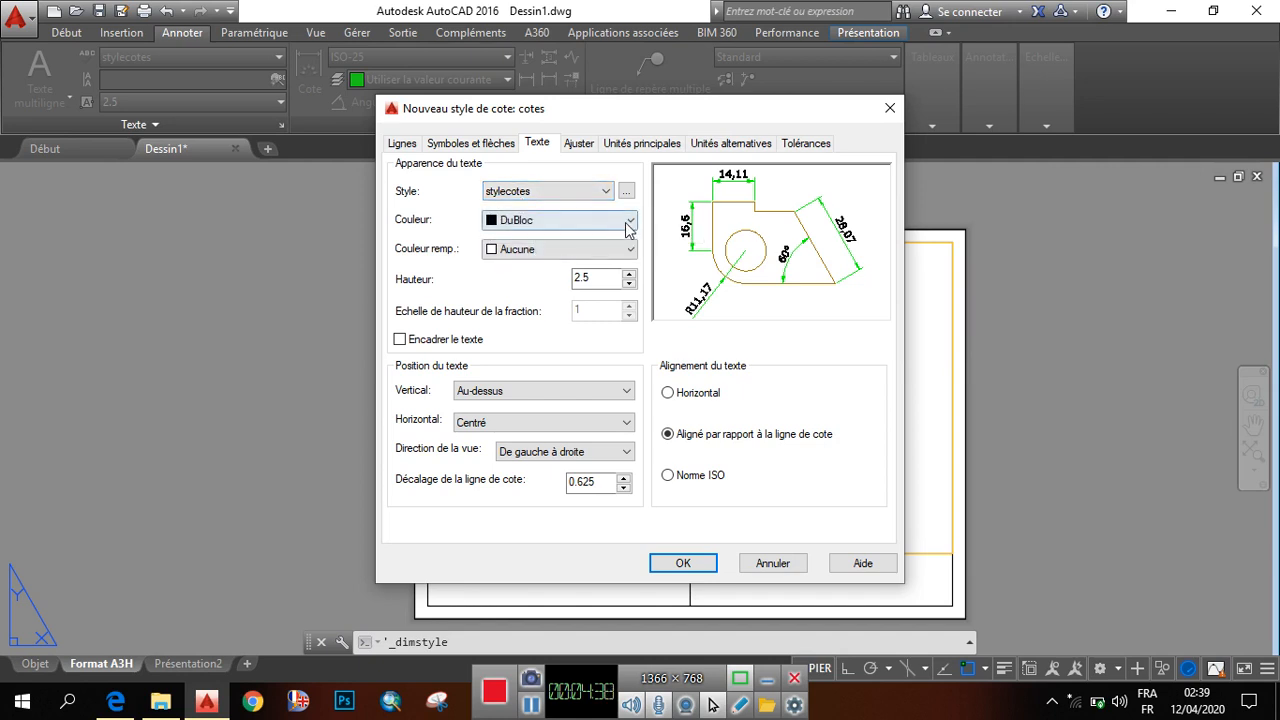
click(628, 220)
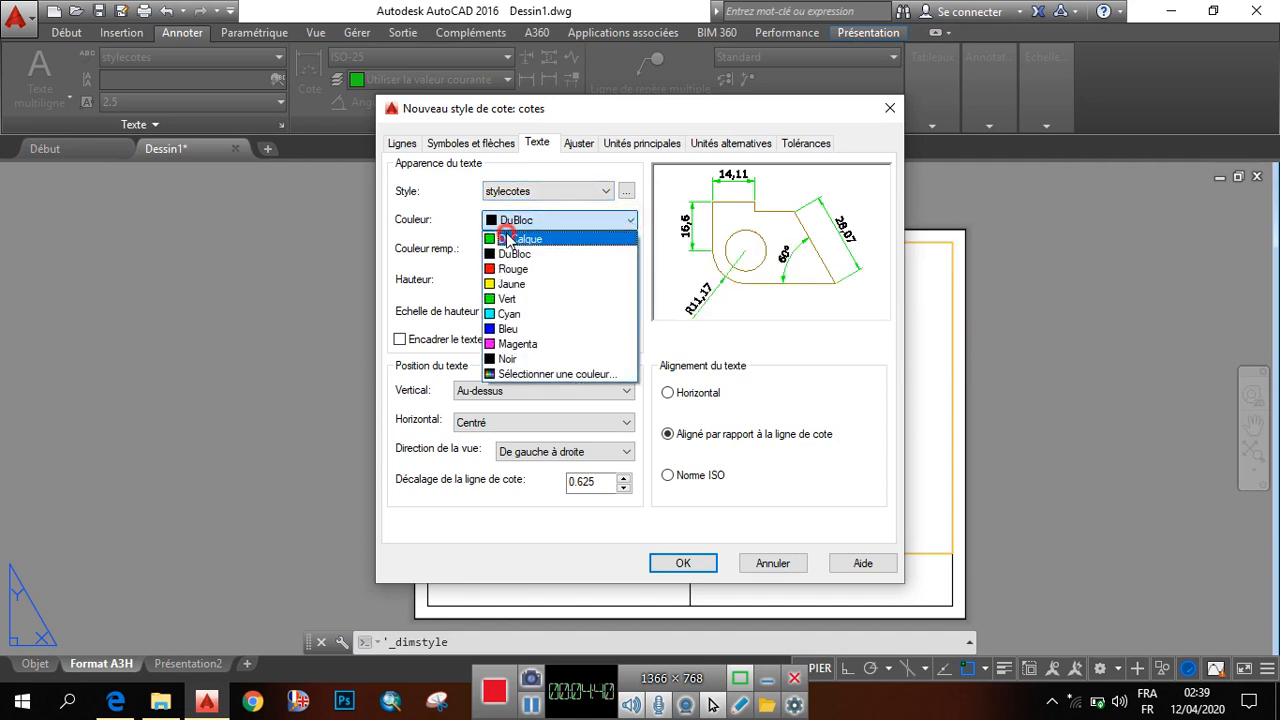
click(508, 238)
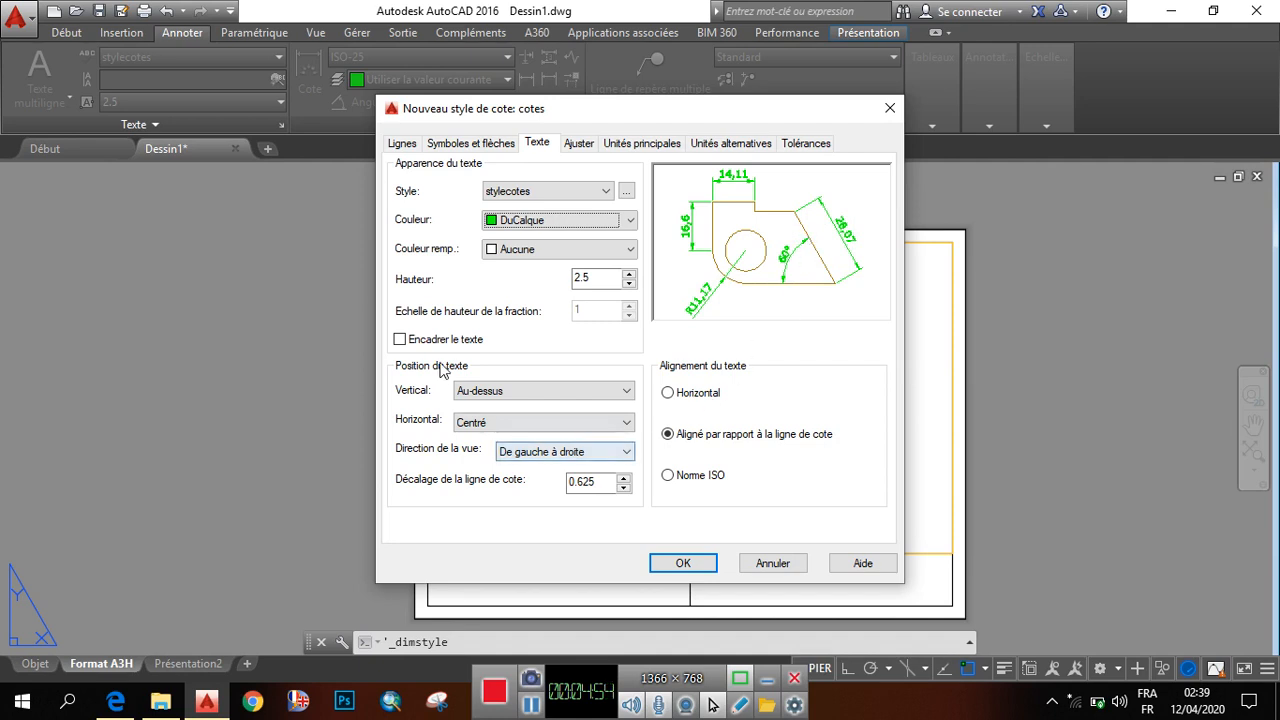
click(630, 219)
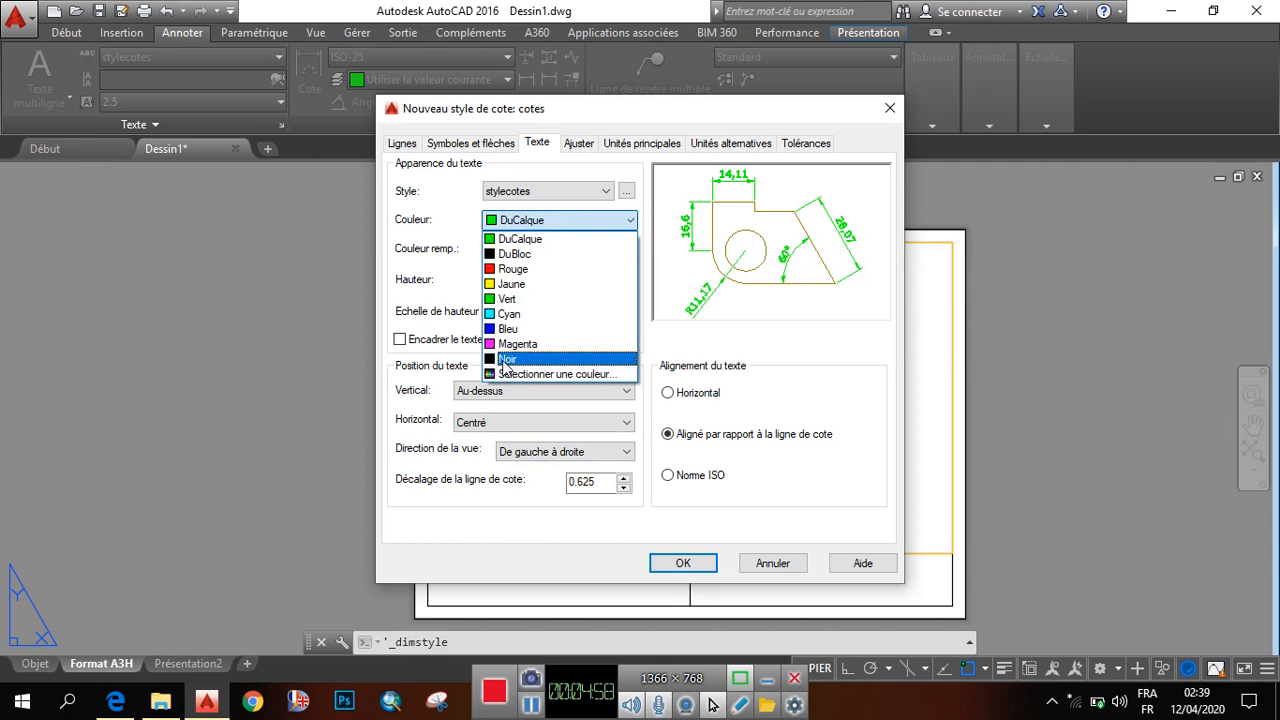
click(507, 358)
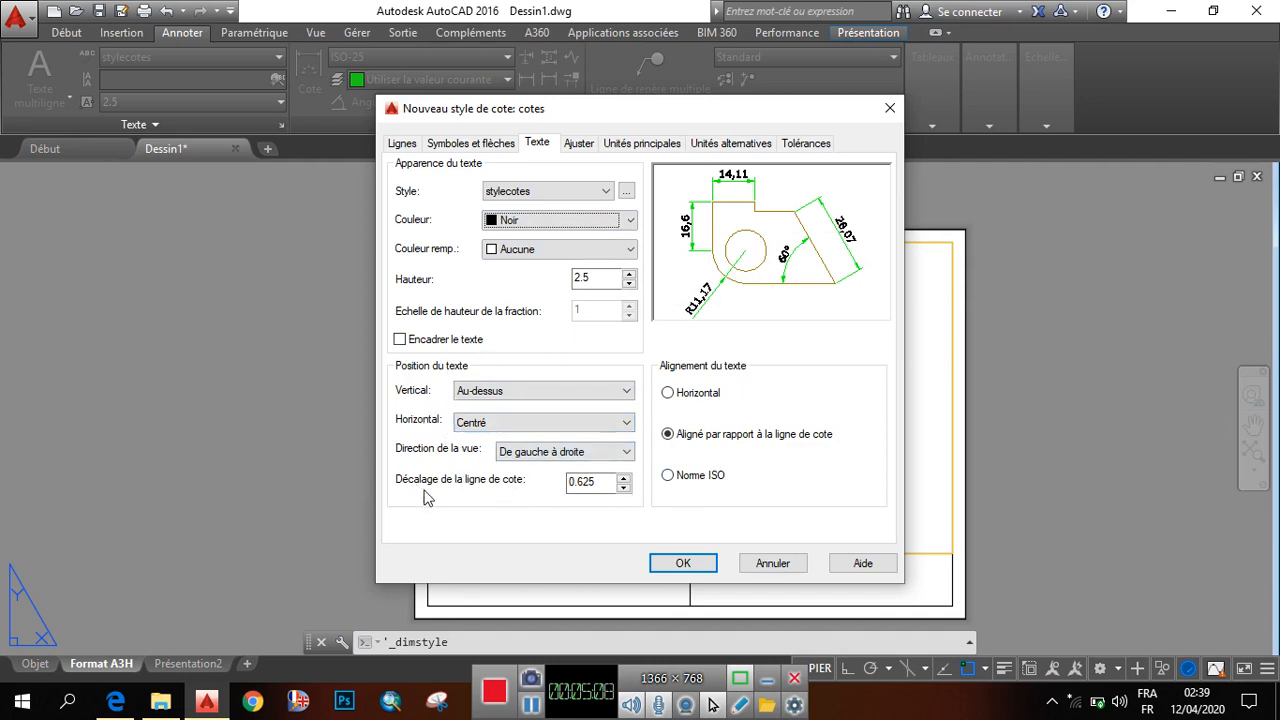
Set the text offset from the dimension line to 0.67 and the text alignment to Norme ISO.
click(598, 484)
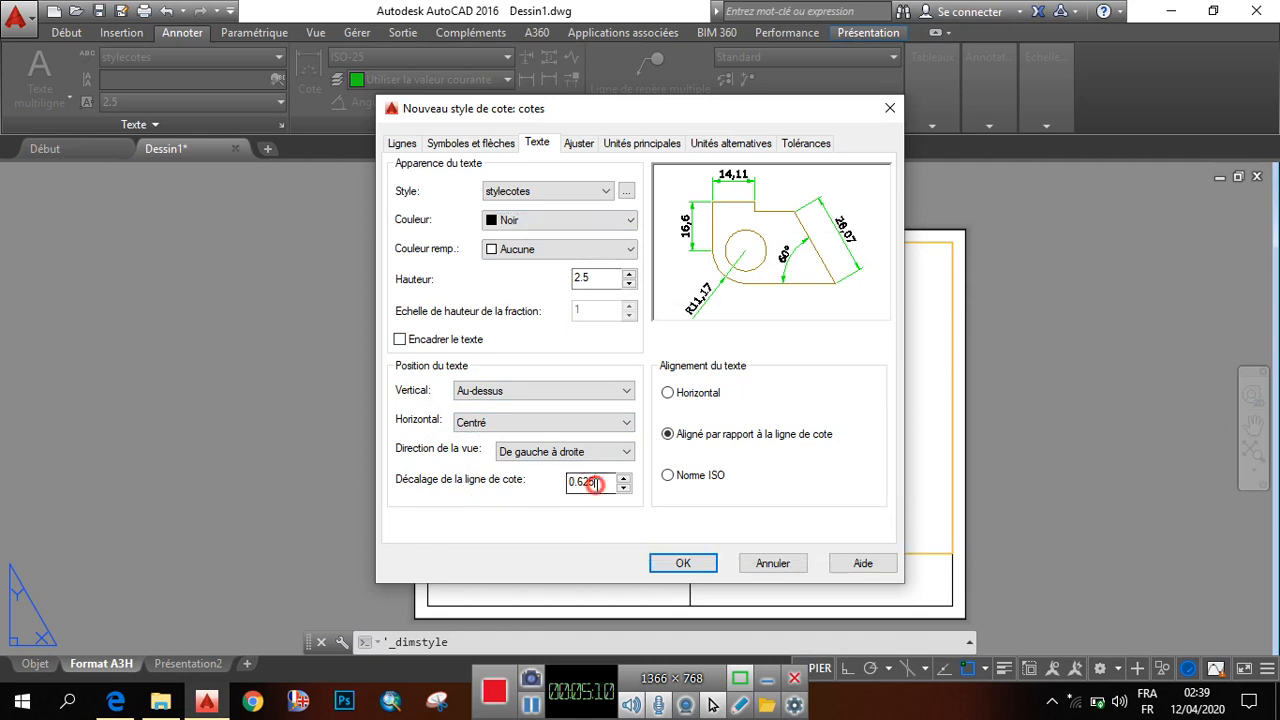
key(BackSpace)
key(BackSpace)
text(7)
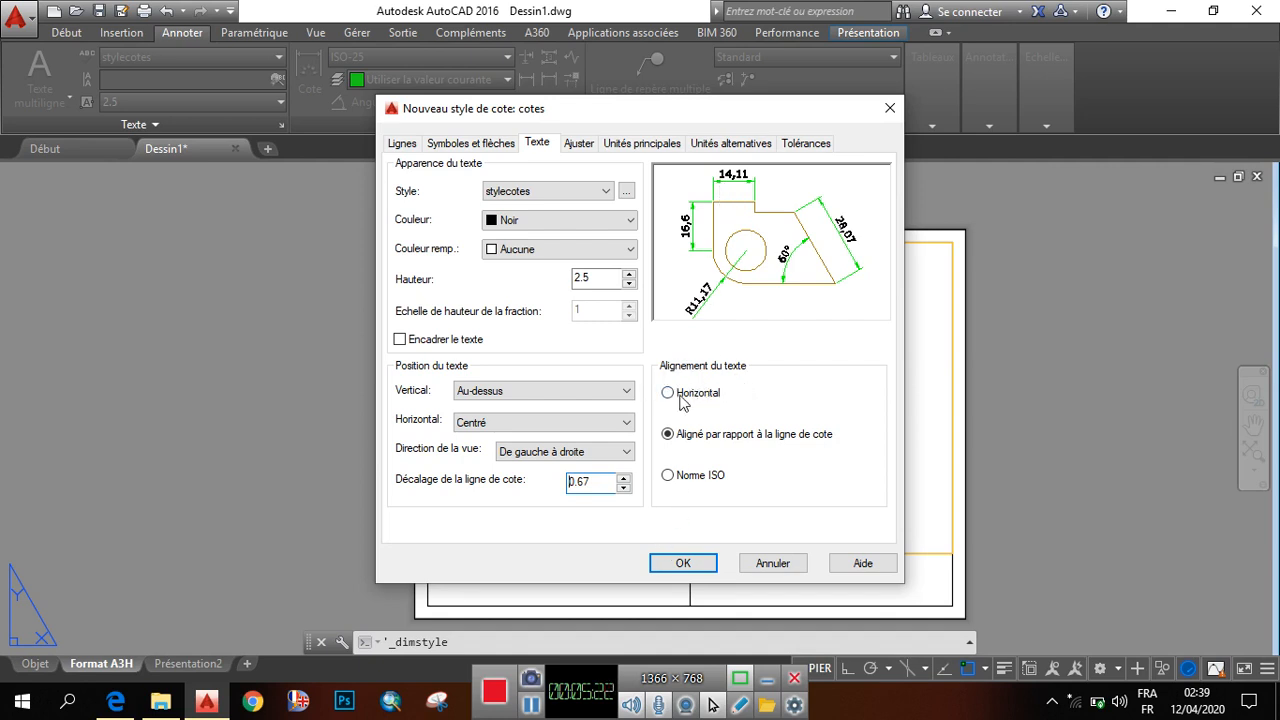
click(666, 478)
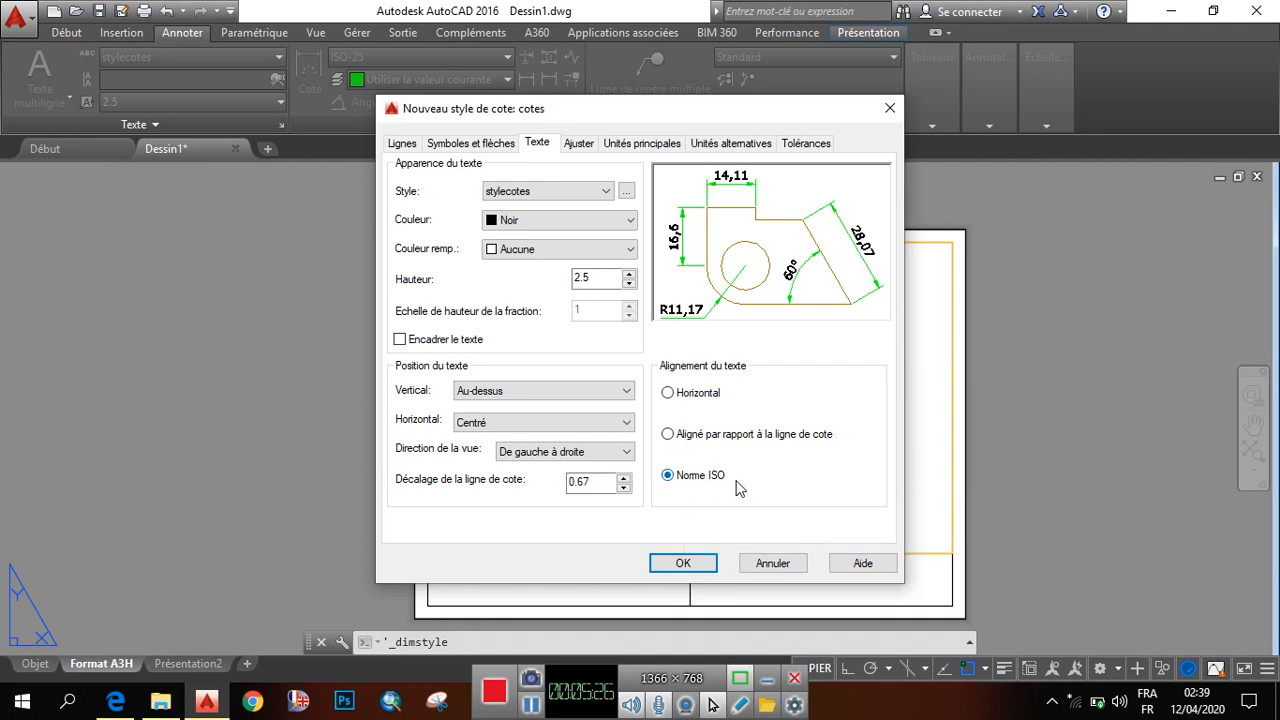
Set the linear dimensions to decimal units with 0.00 precision and suppress trailing zeros for angular dimensions.
click(588, 146)
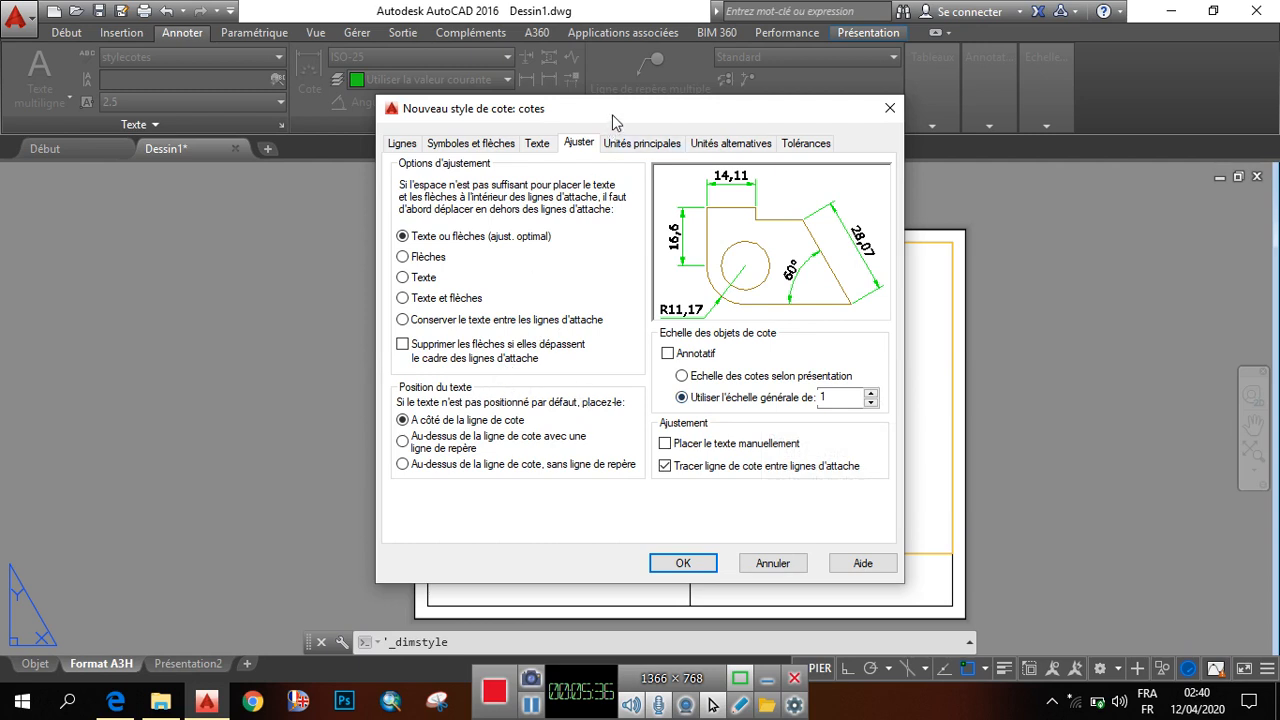
click(621, 147)
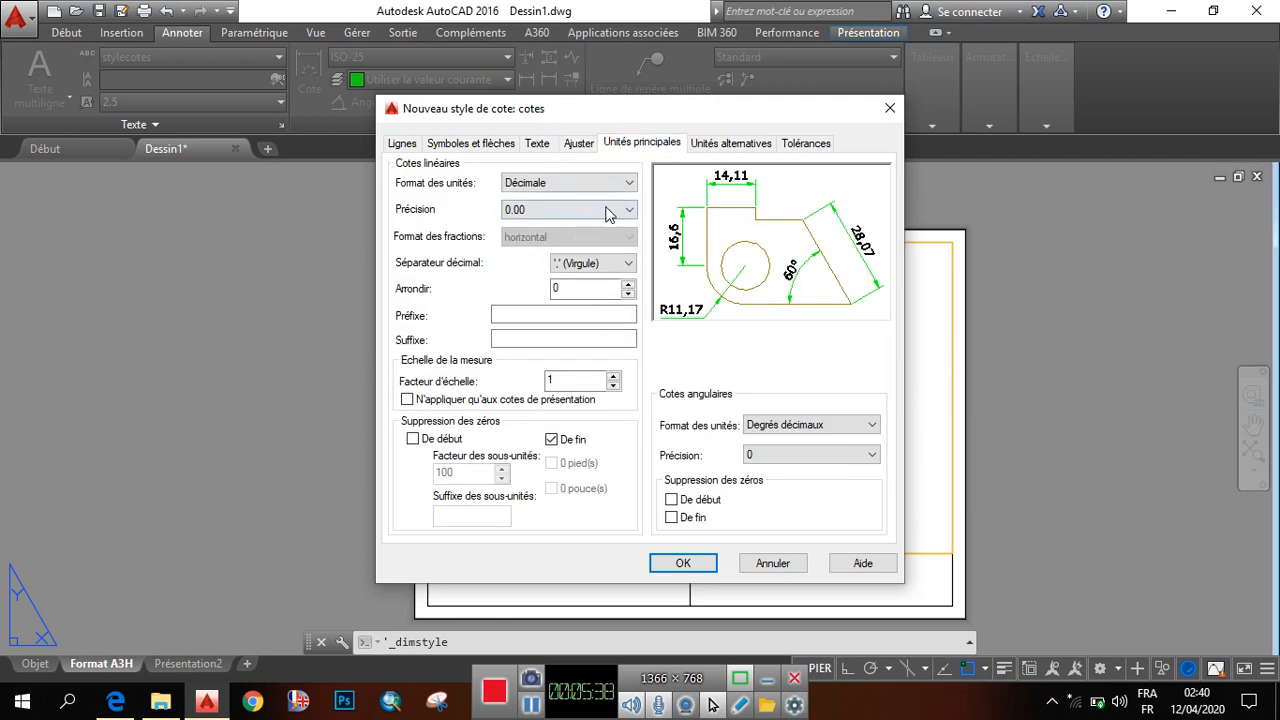
click(627, 183)
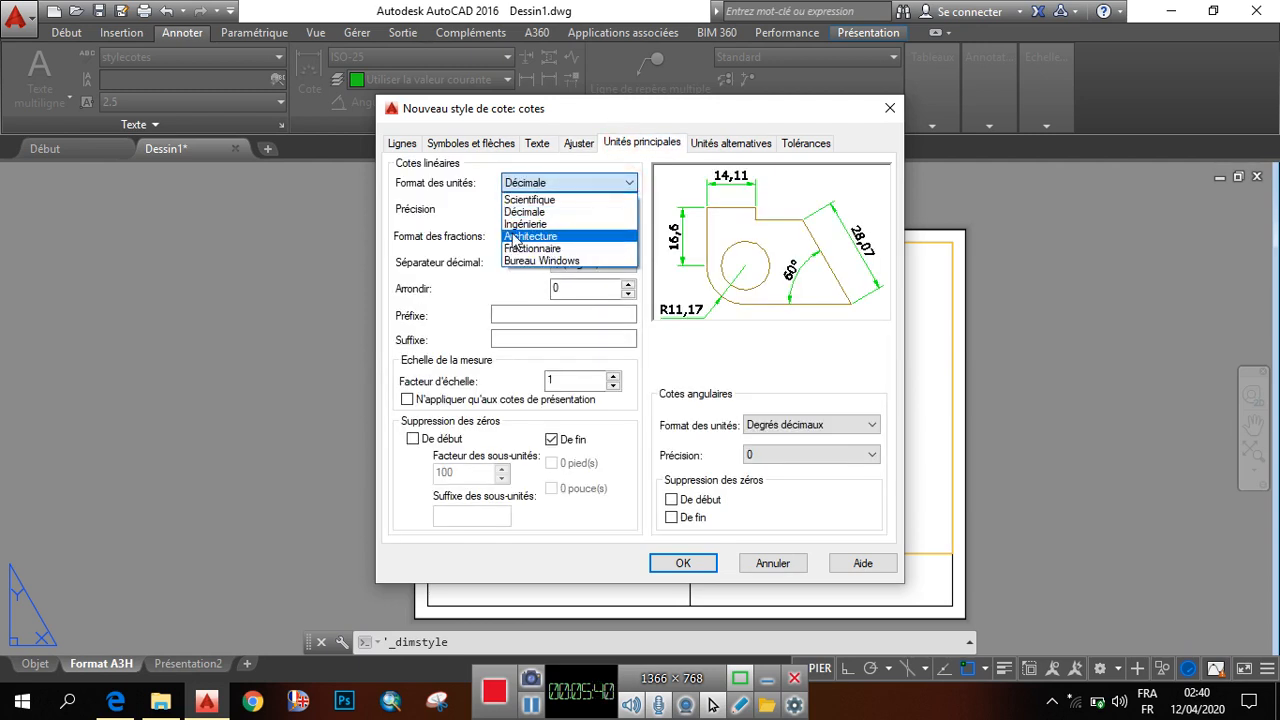
click(553, 212)
click(554, 211)
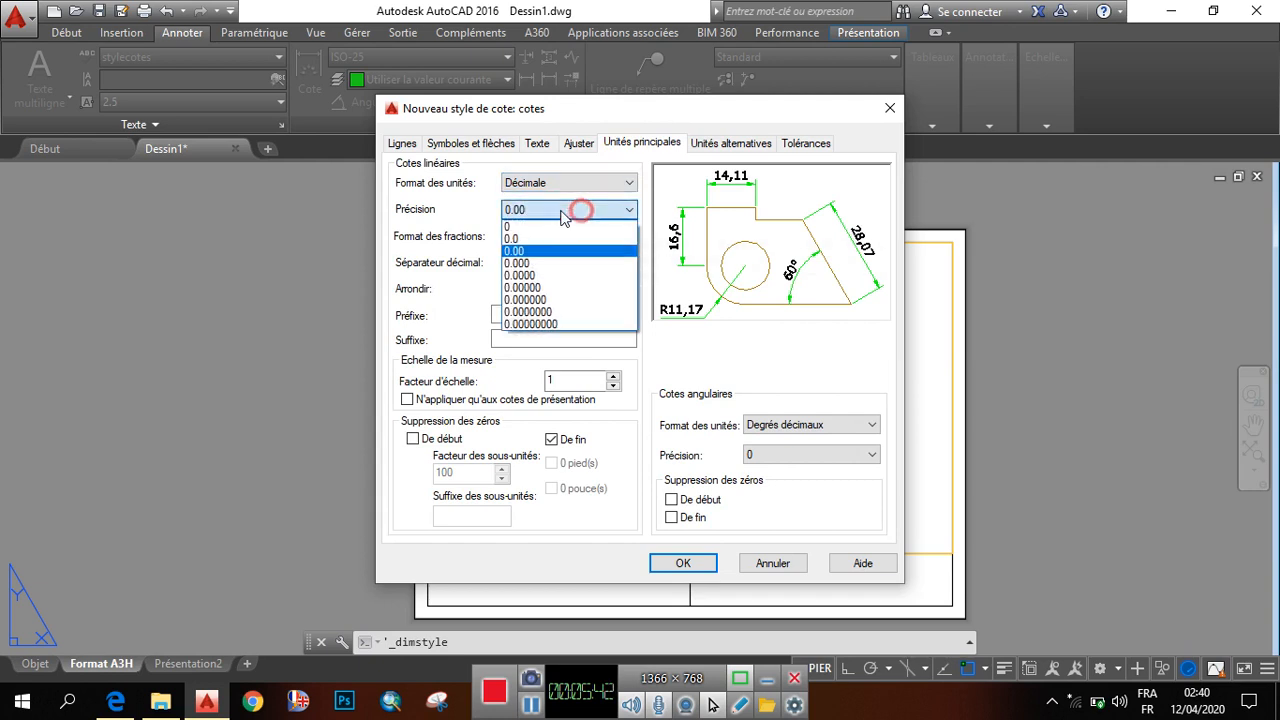
click(538, 248)
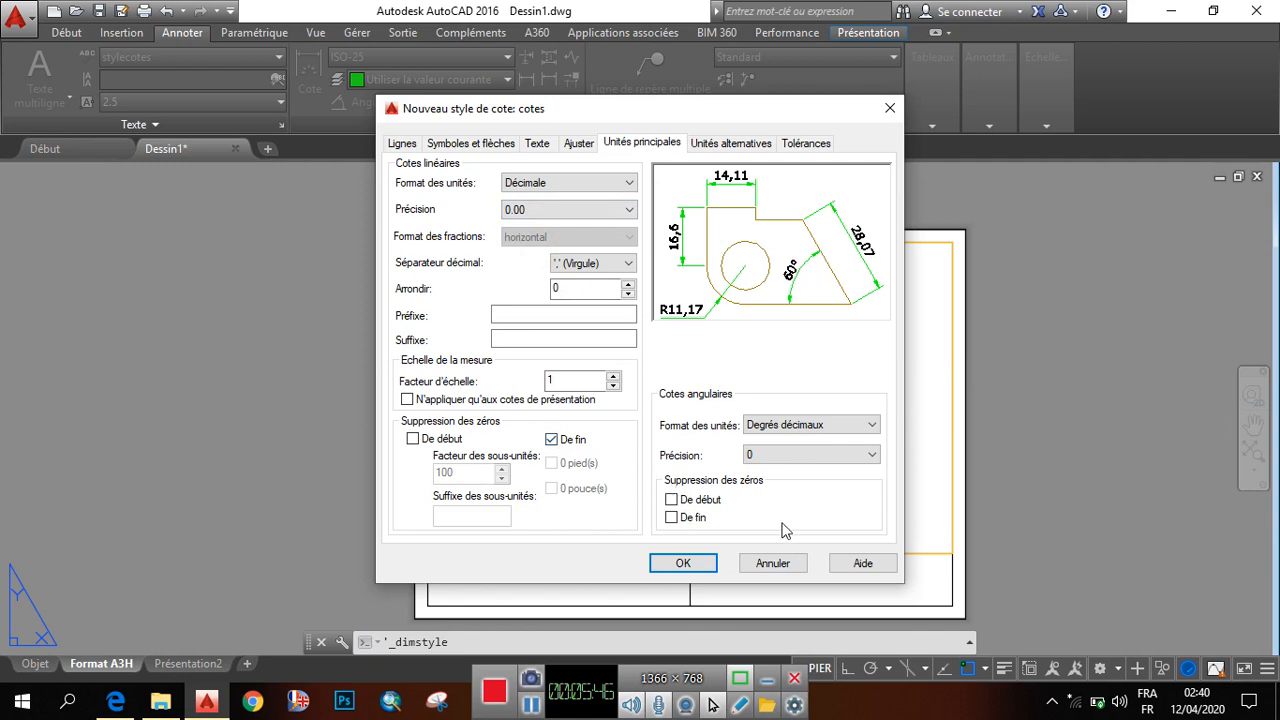
click(671, 518)
Set the extension lines' offset from origin to 2 in the cotes style.
click(461, 146)
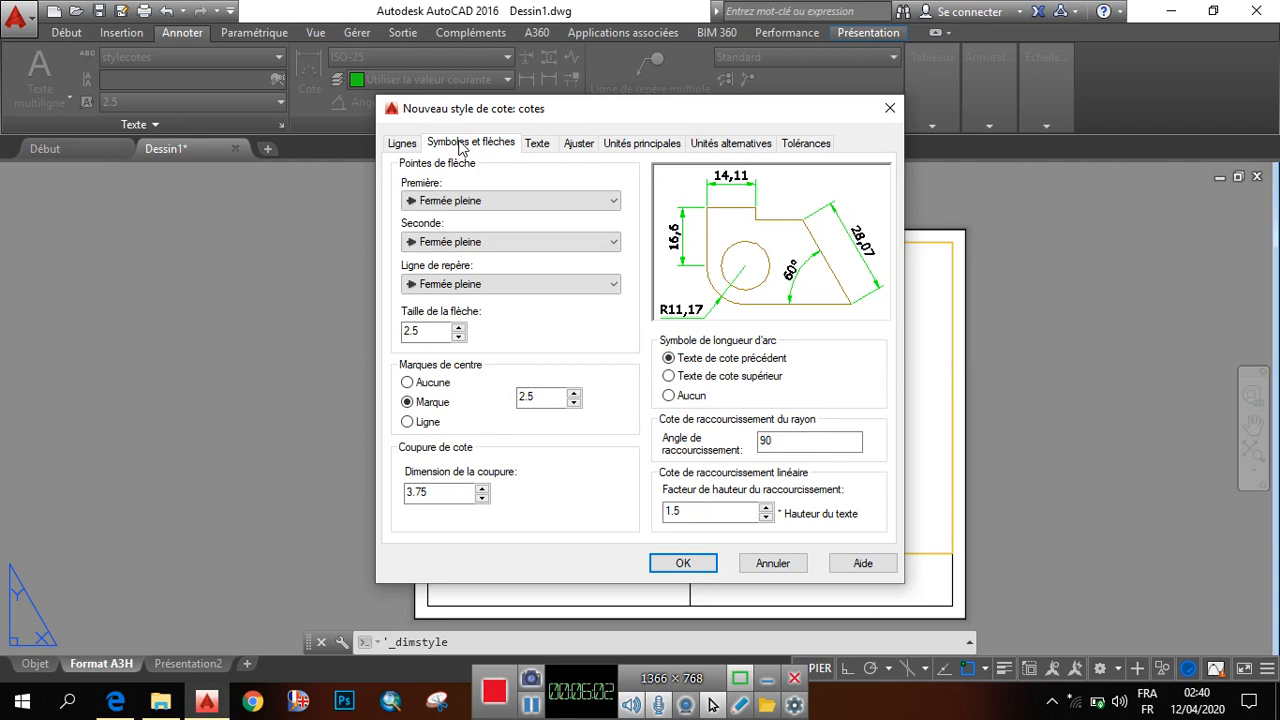
click(404, 143)
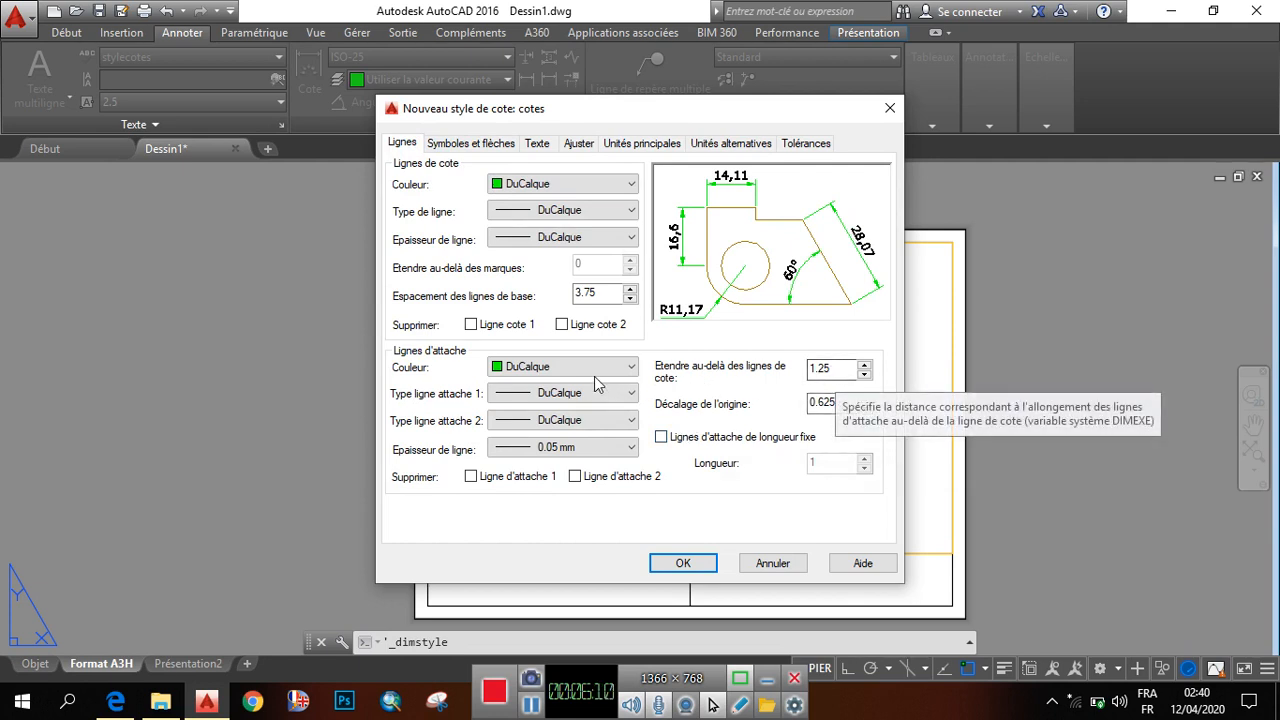
click(838, 370)
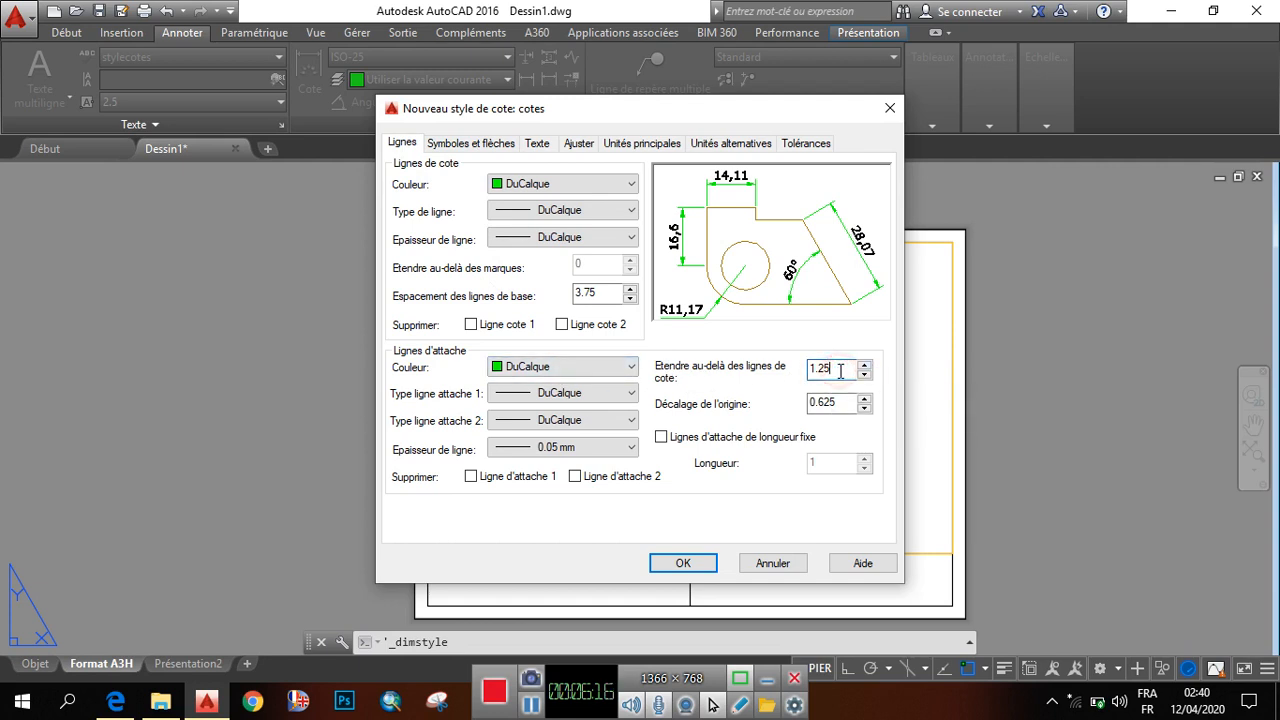
click(834, 402)
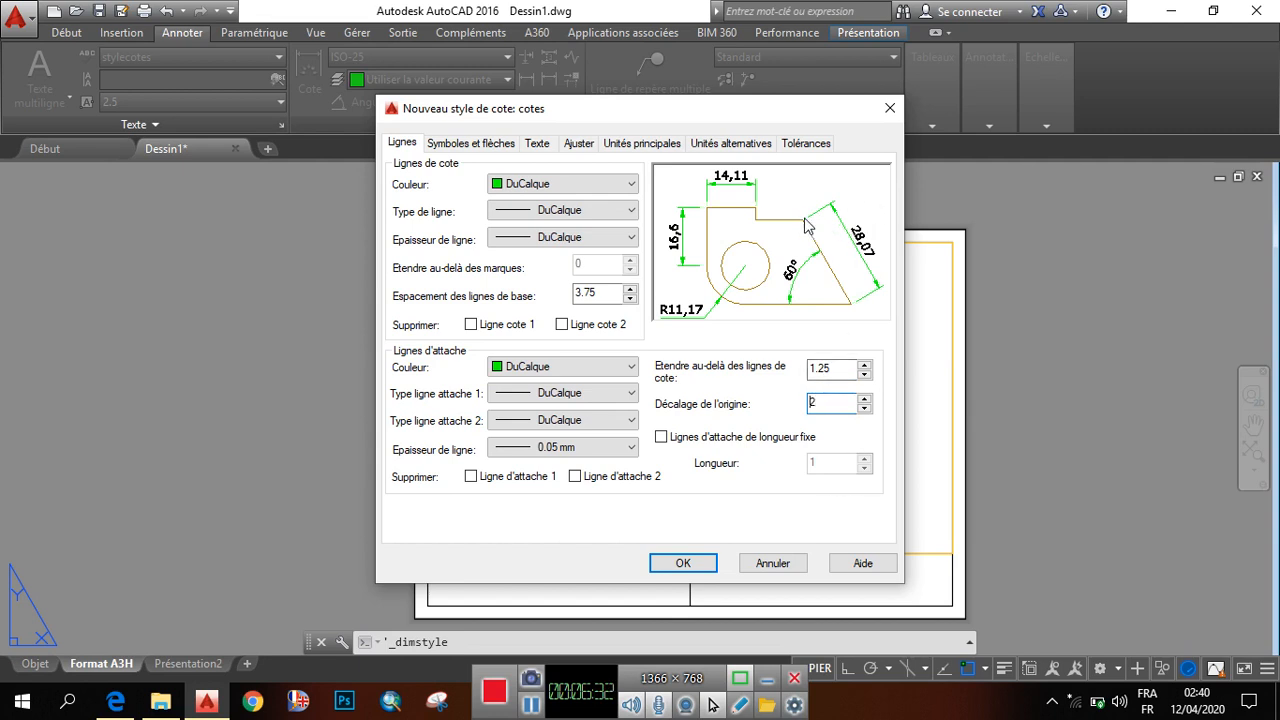
Save the cotes style settings, make cotes the current dimension style and leave the style manager.
click(672, 562)
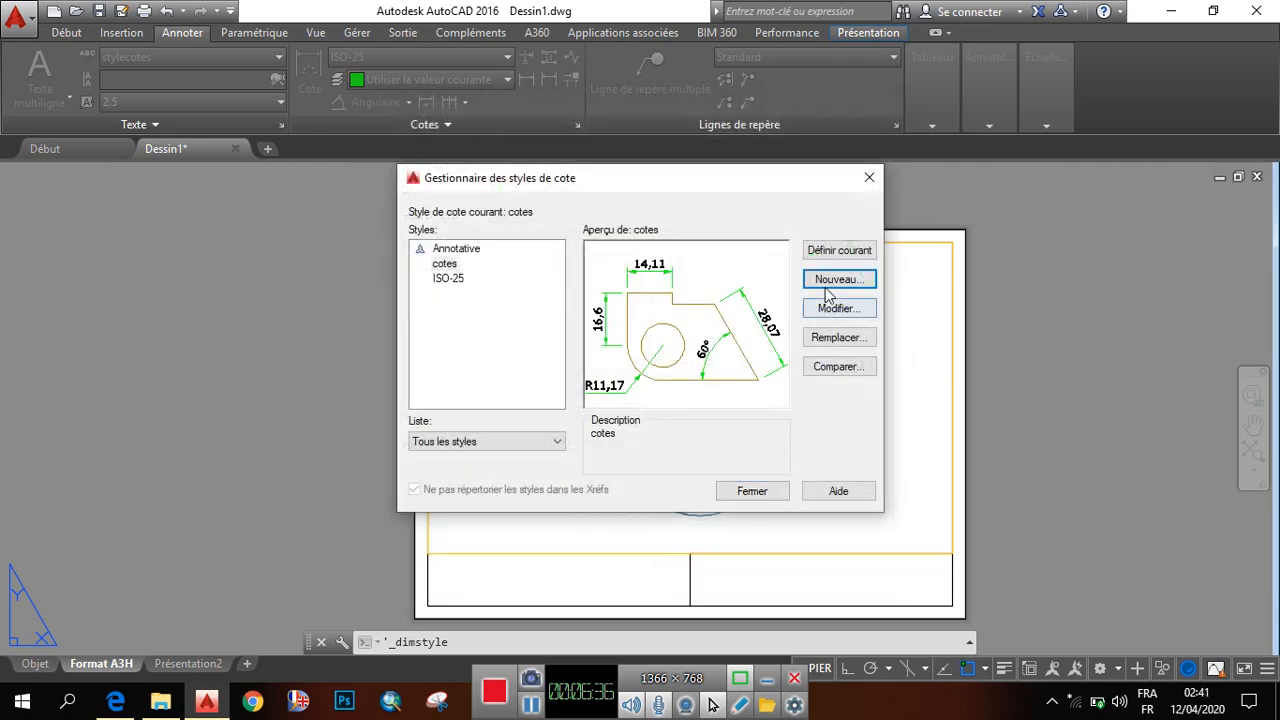
click(838, 253)
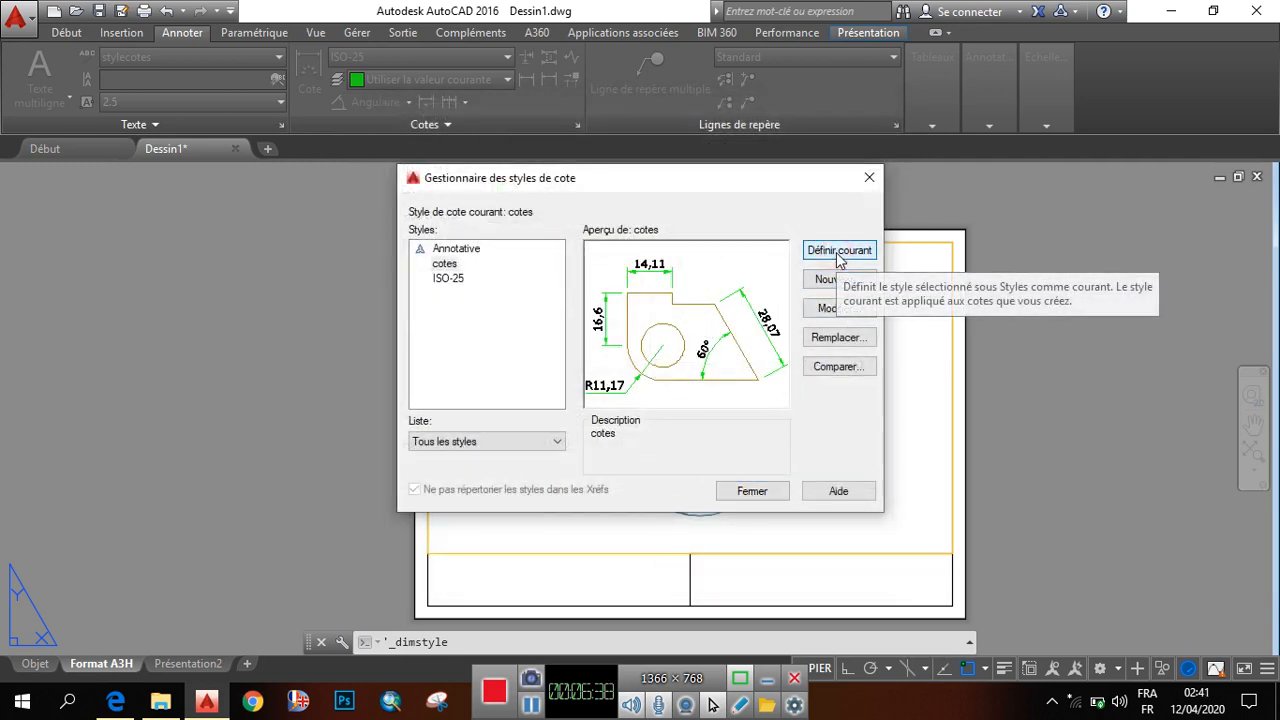
click(762, 491)
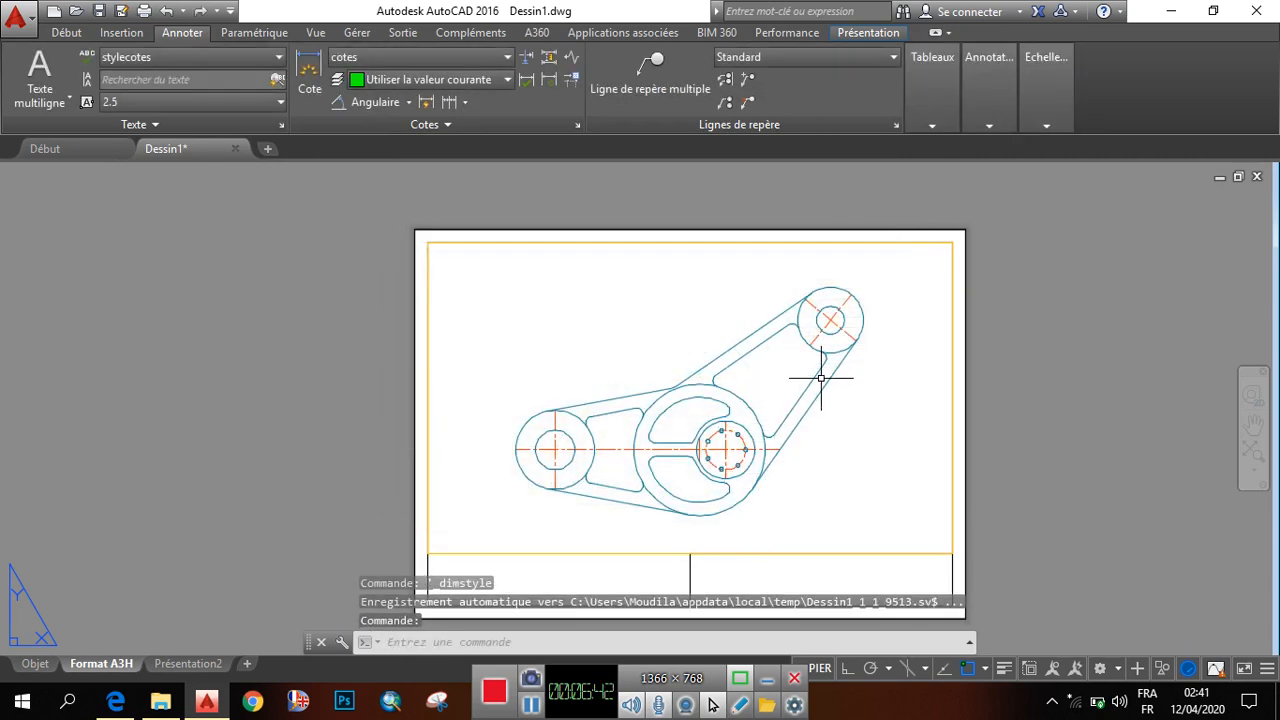
scroll(815, 338, up, 3)
scroll(815, 338, down, 3)
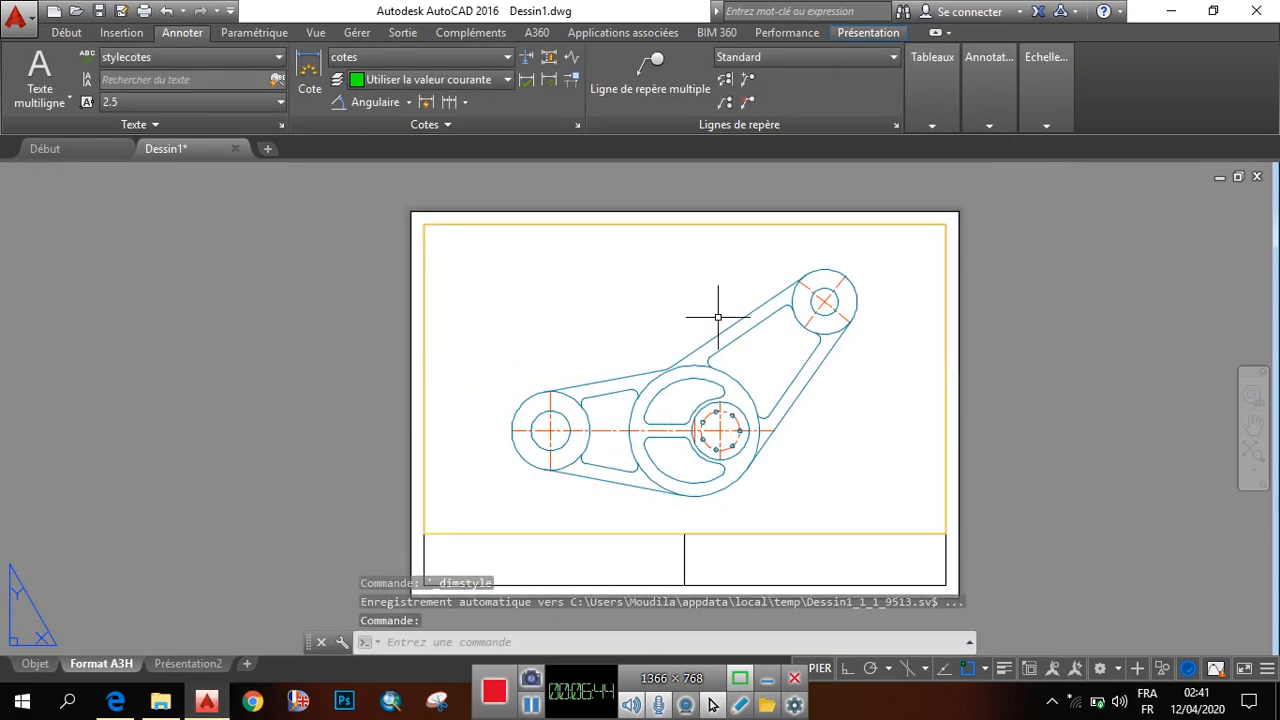
click(36, 664)
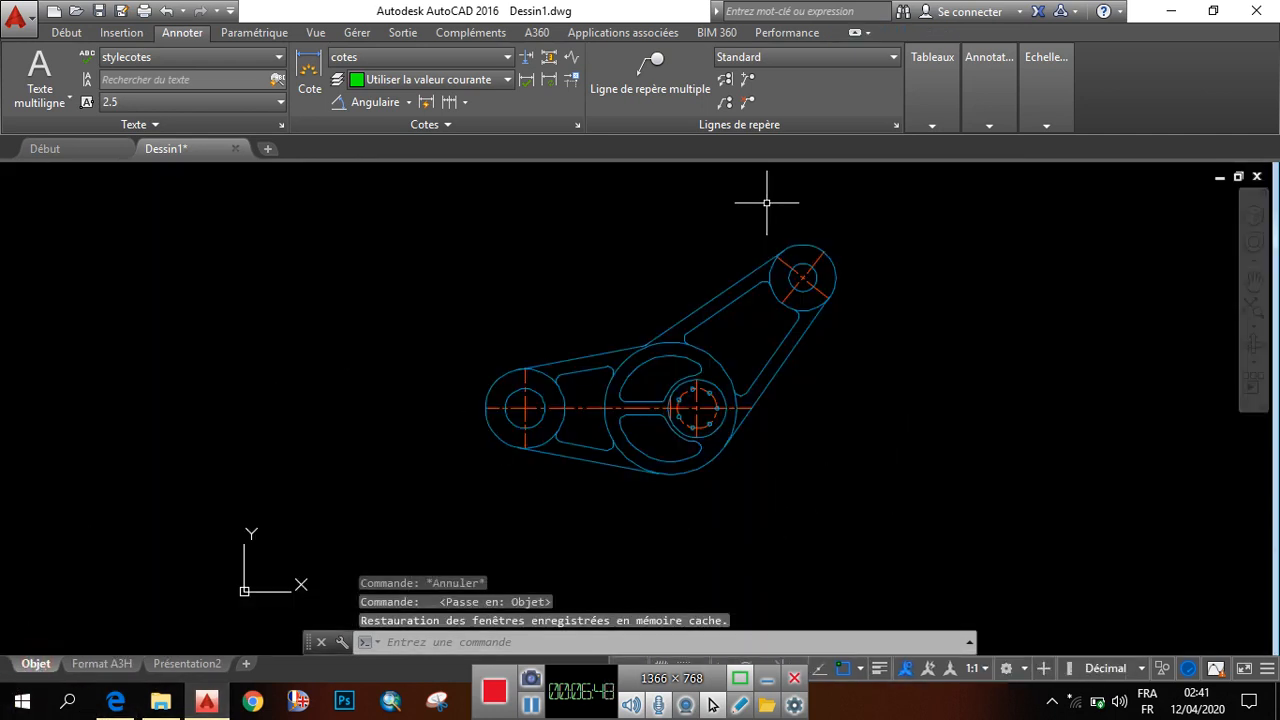
click(86, 664)
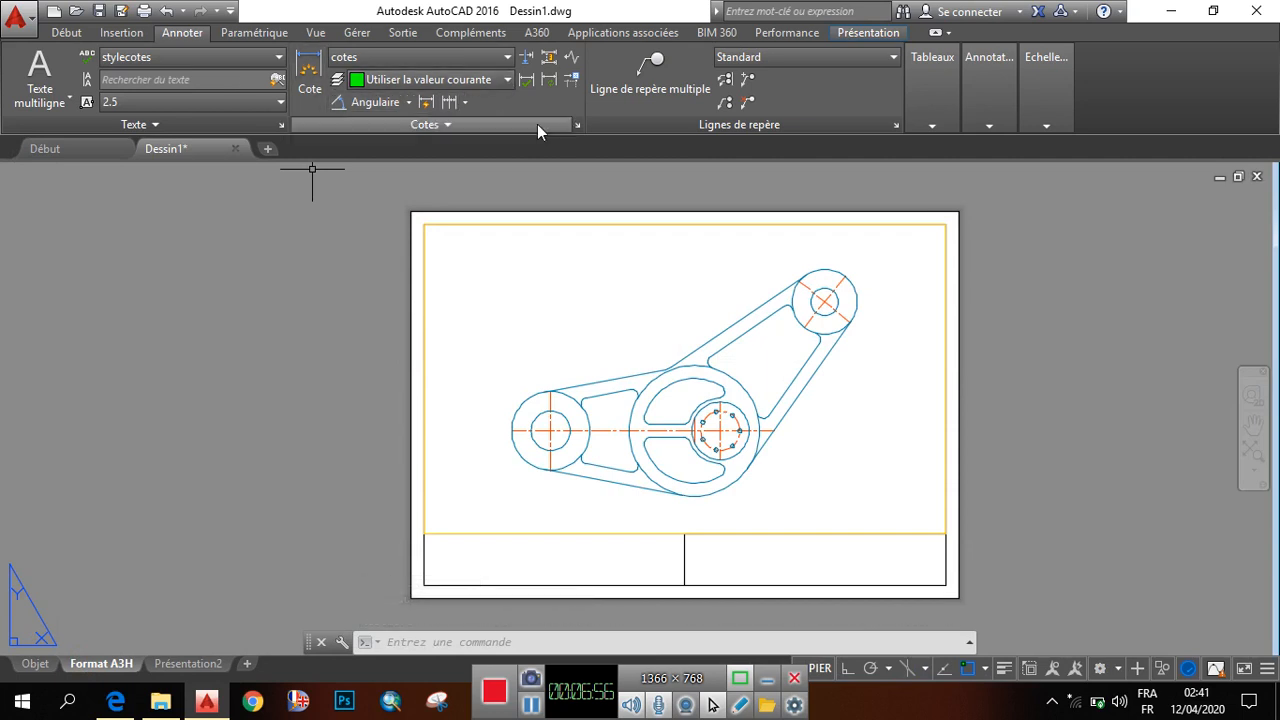
Add an angular dimension between the upper-right boss's inclined centerline and the horizontal centerline, placing its arc above the part.
scroll(852, 397, up, 1)
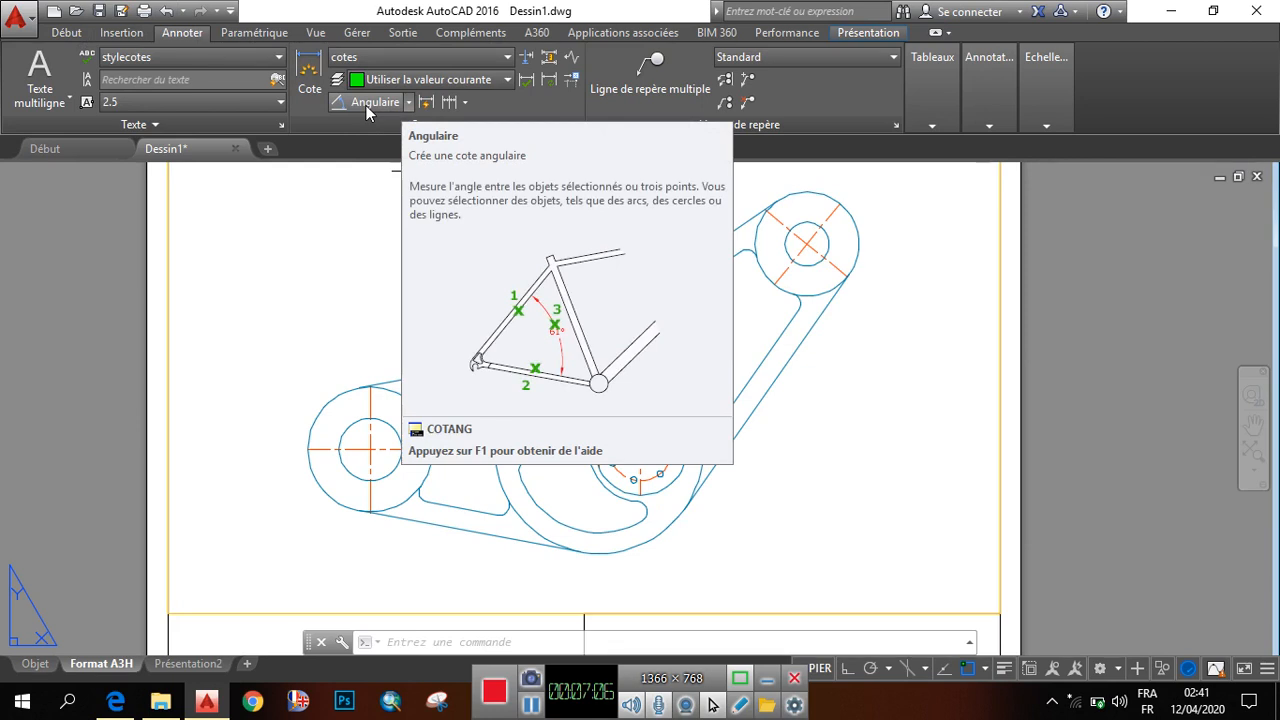
click(366, 104)
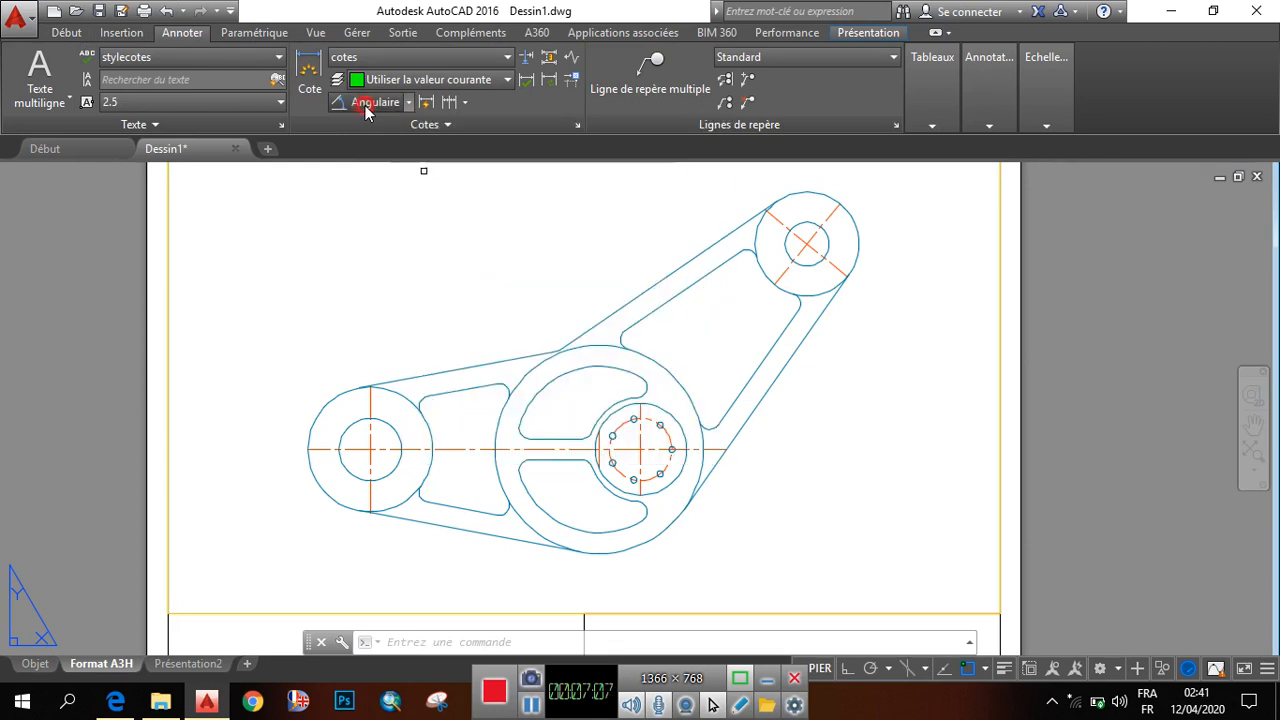
click(781, 276)
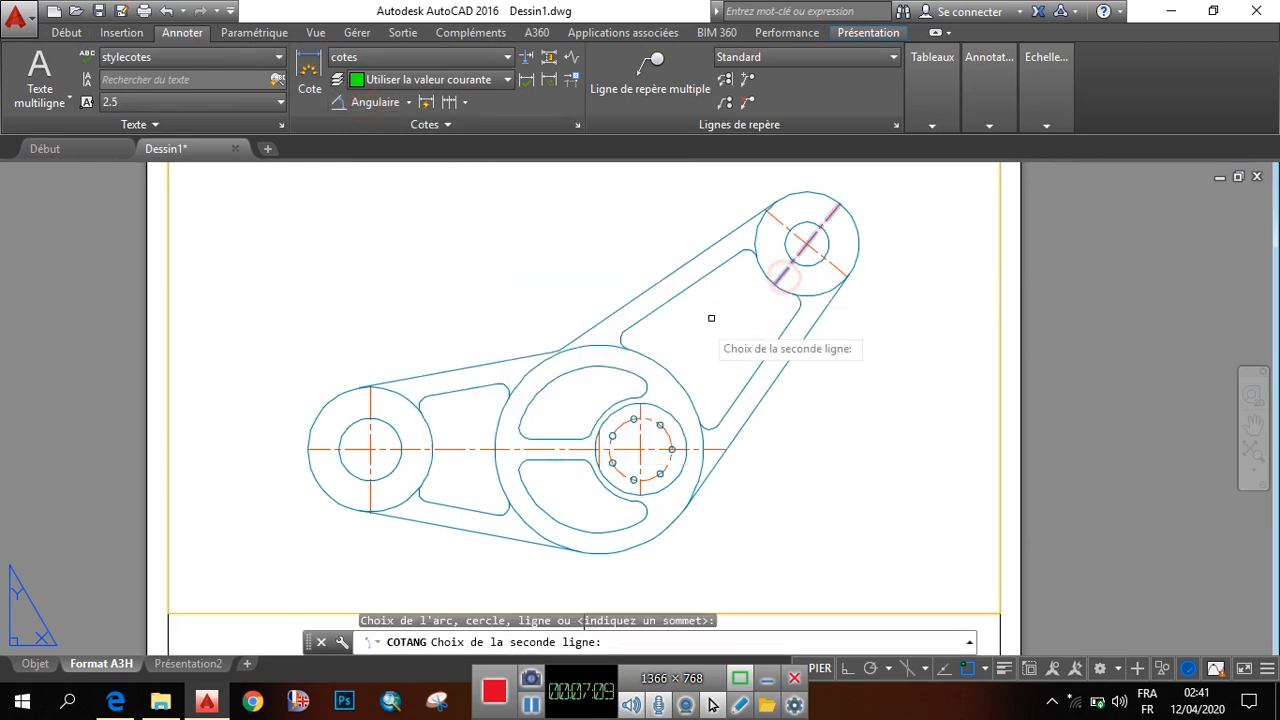
click(578, 447)
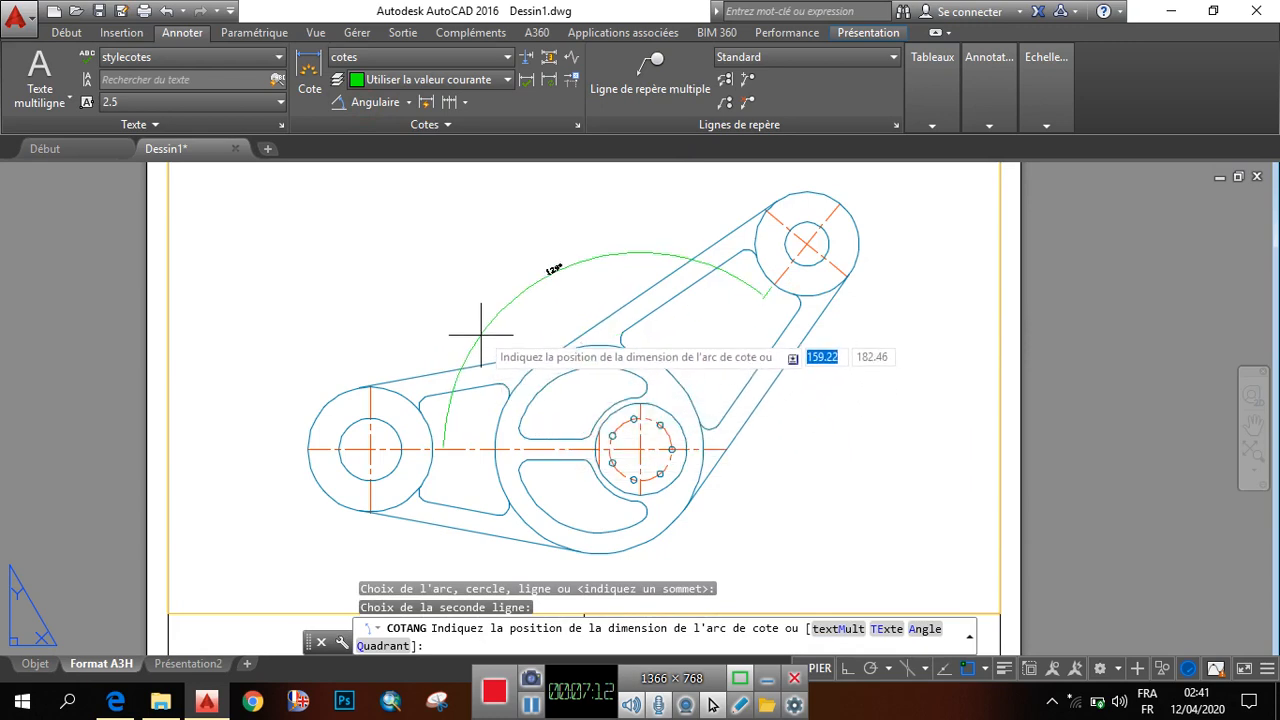
scroll(523, 229, up, 2)
scroll(545, 257, down, 2)
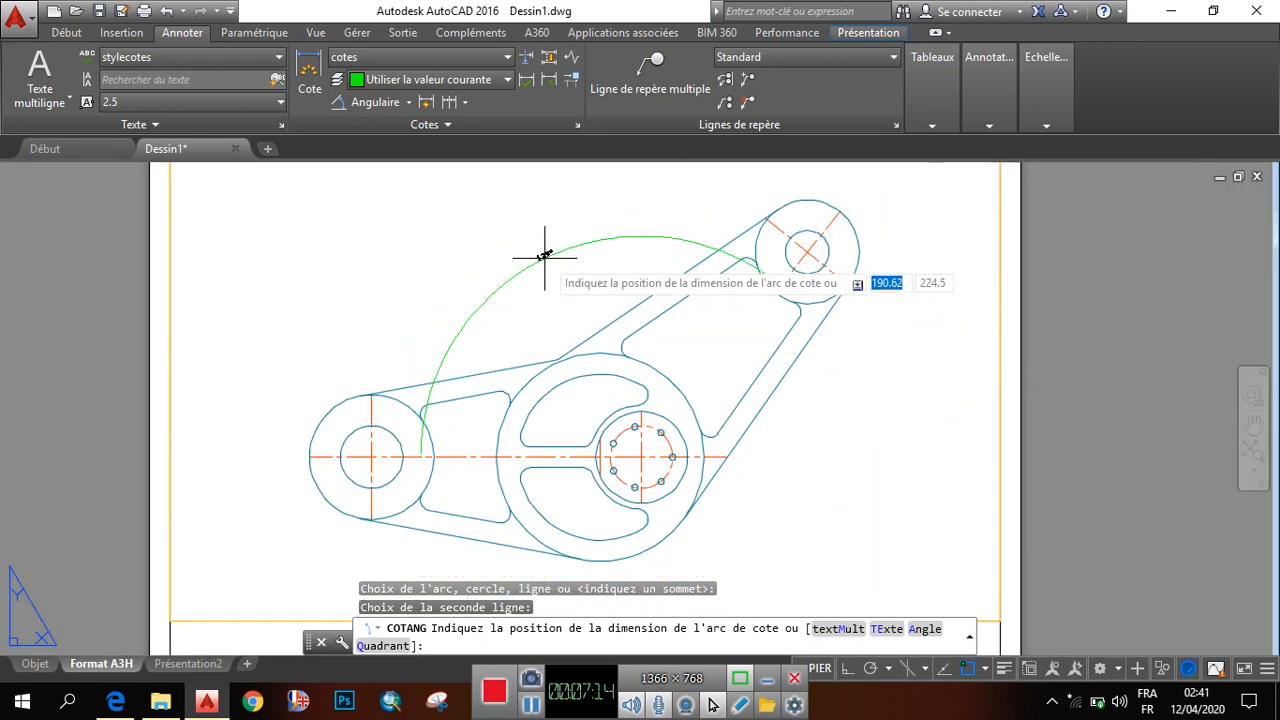
scroll(568, 283, up, 2)
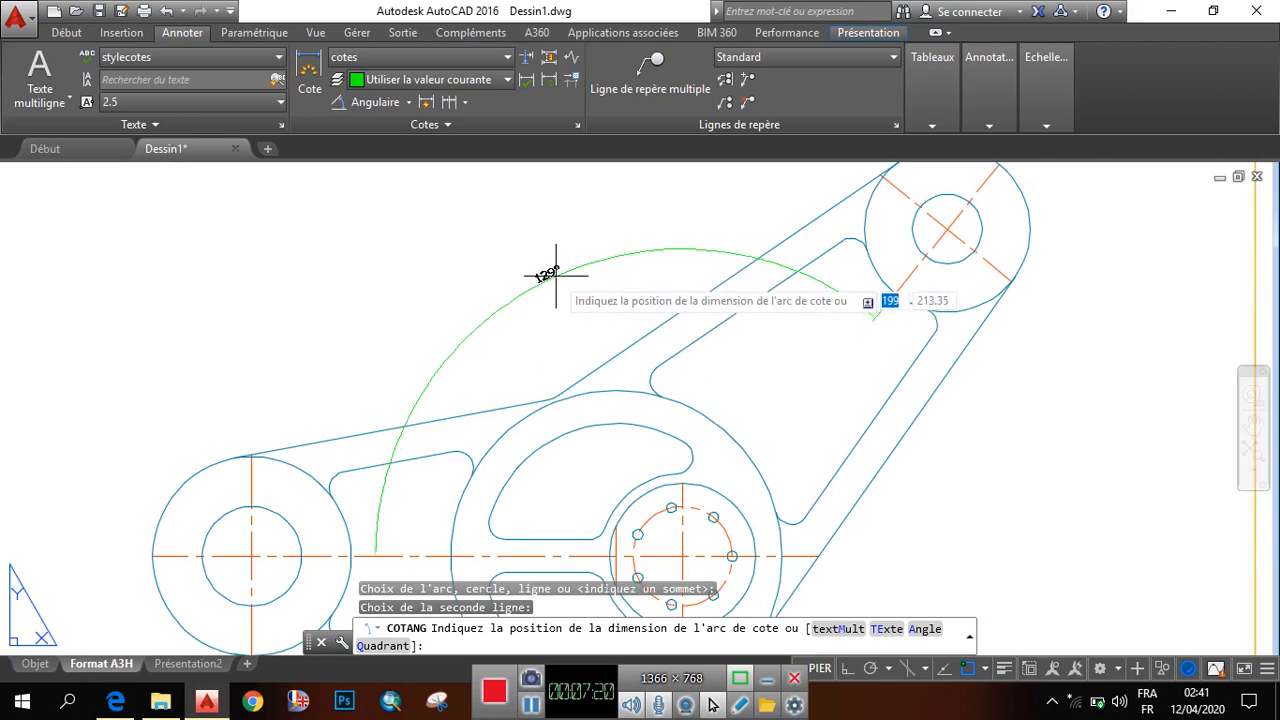
click(556, 275)
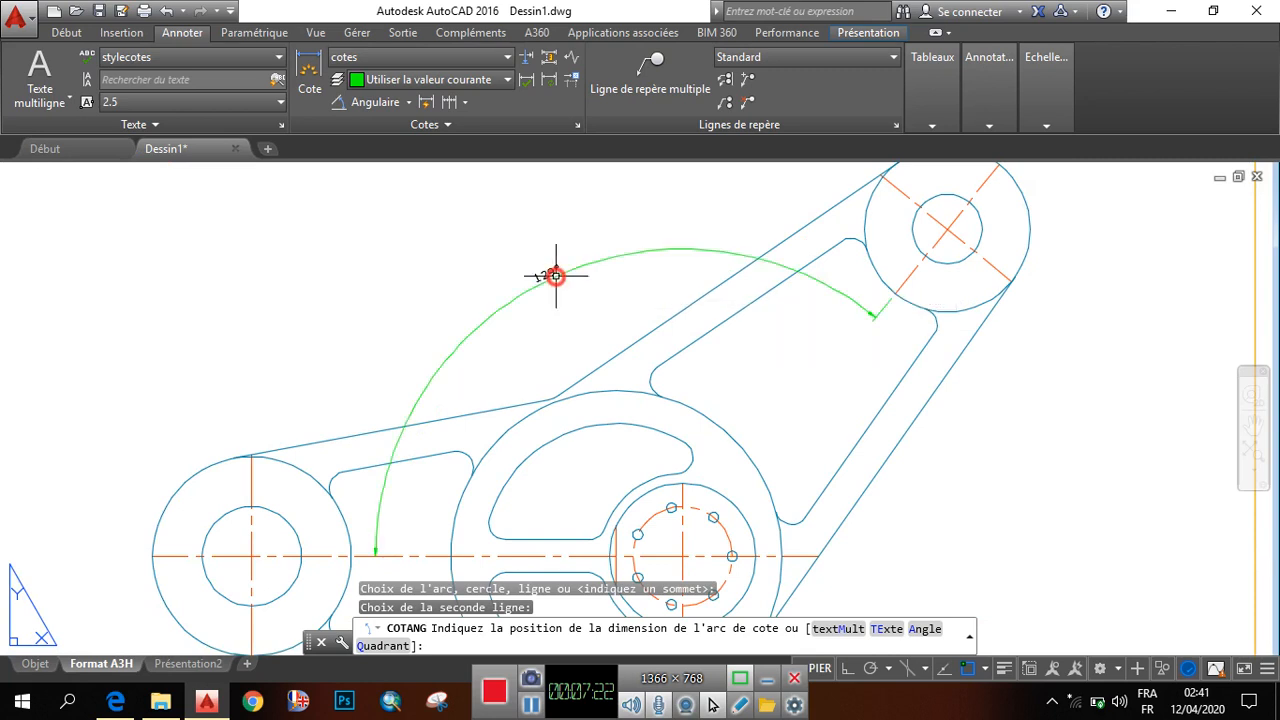
Add a radius dimension to the left boss's outer circle, placing its text outside the part to the upper left.
click(409, 102)
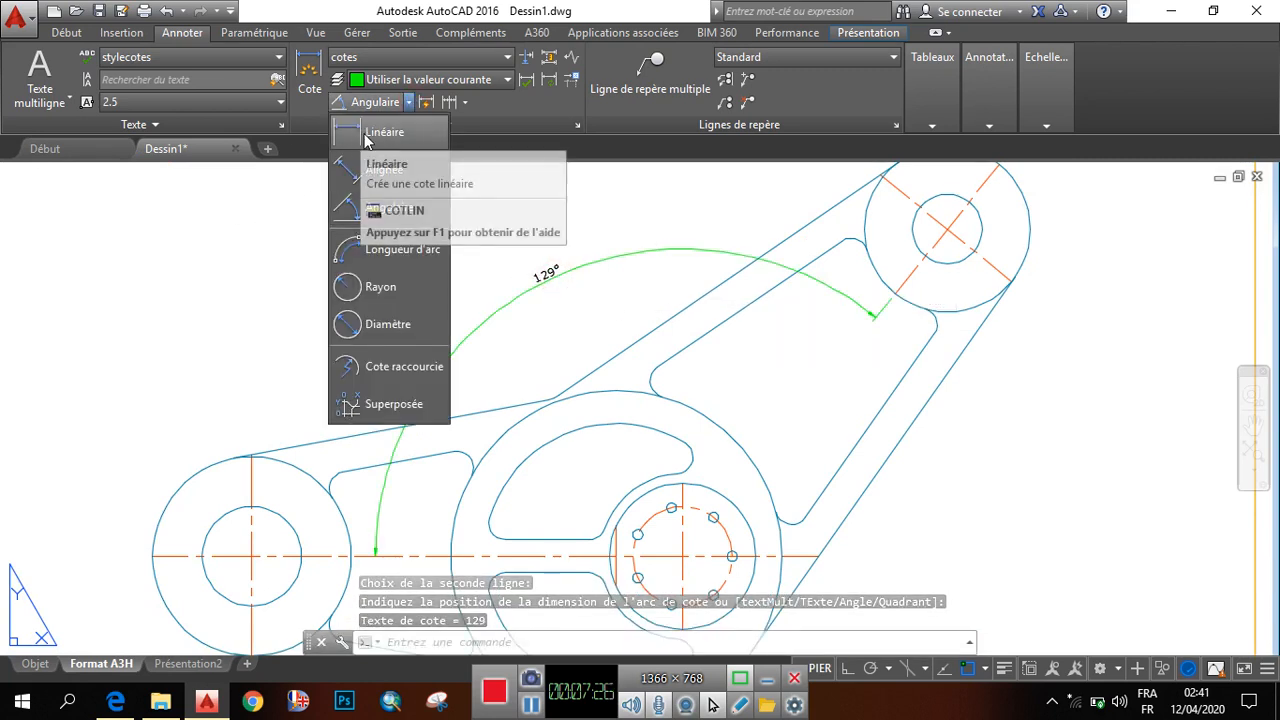
click(367, 288)
scroll(688, 330, down, 2)
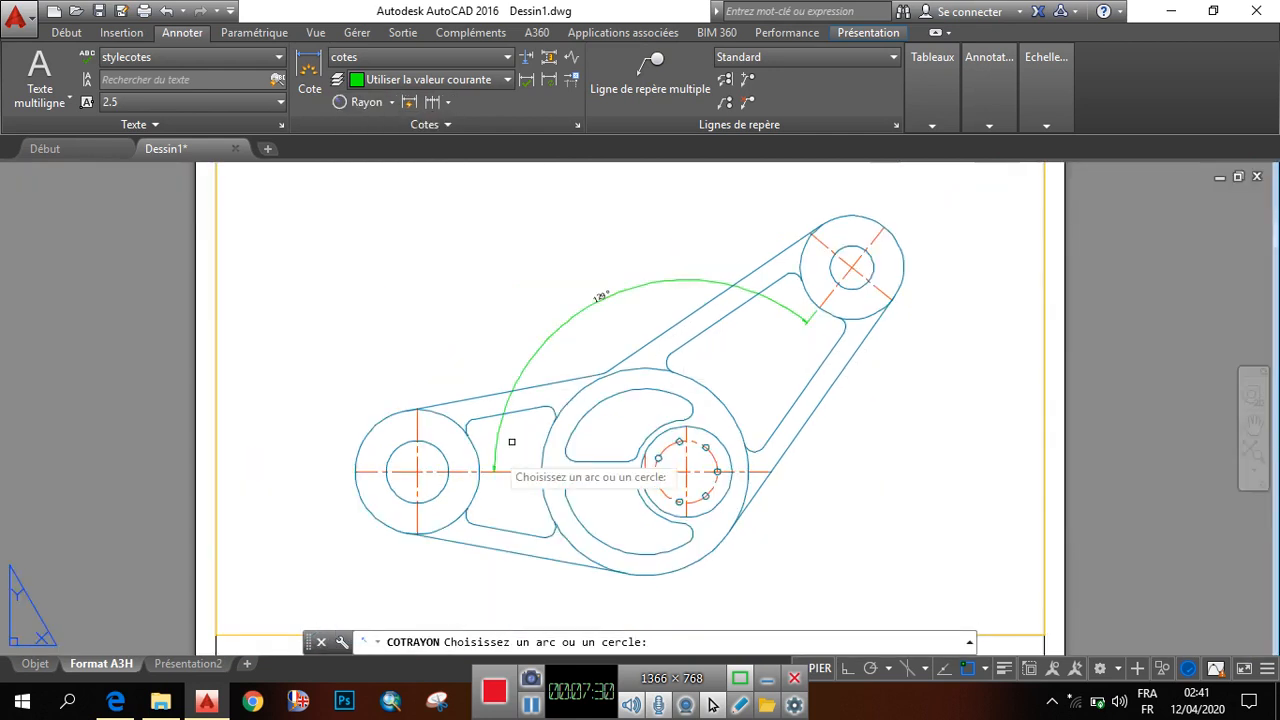
click(365, 436)
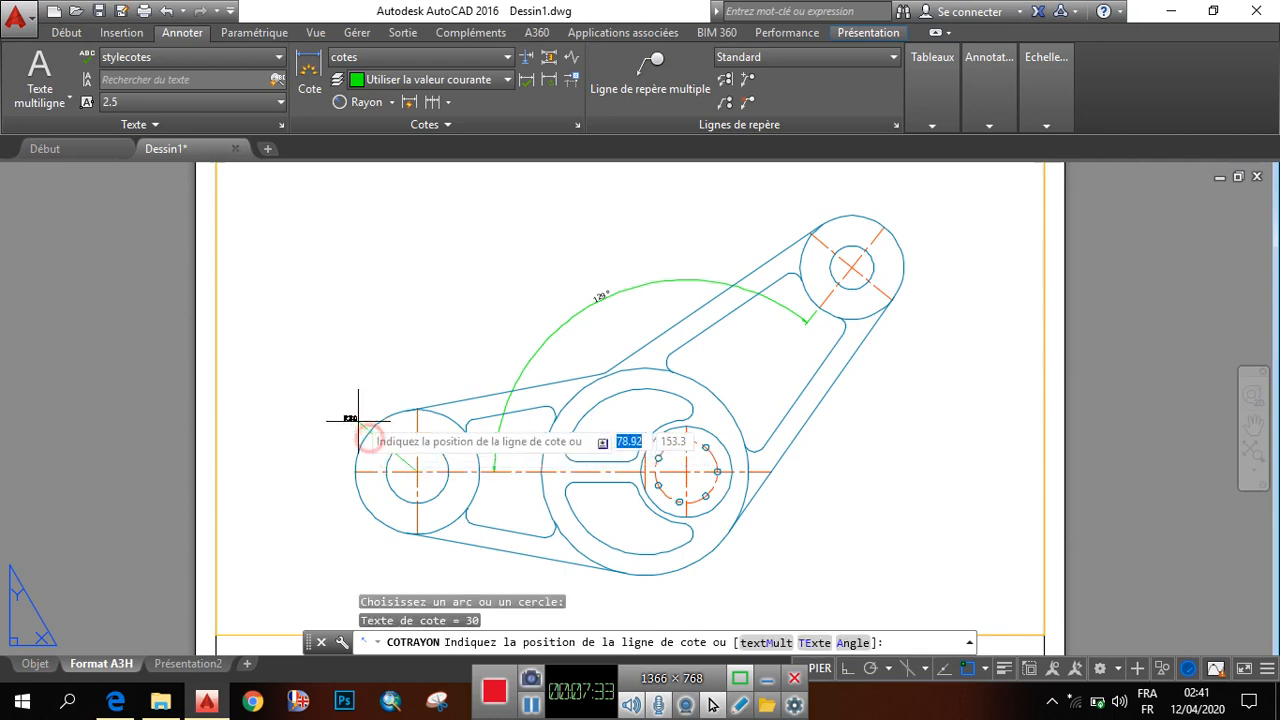
click(328, 379)
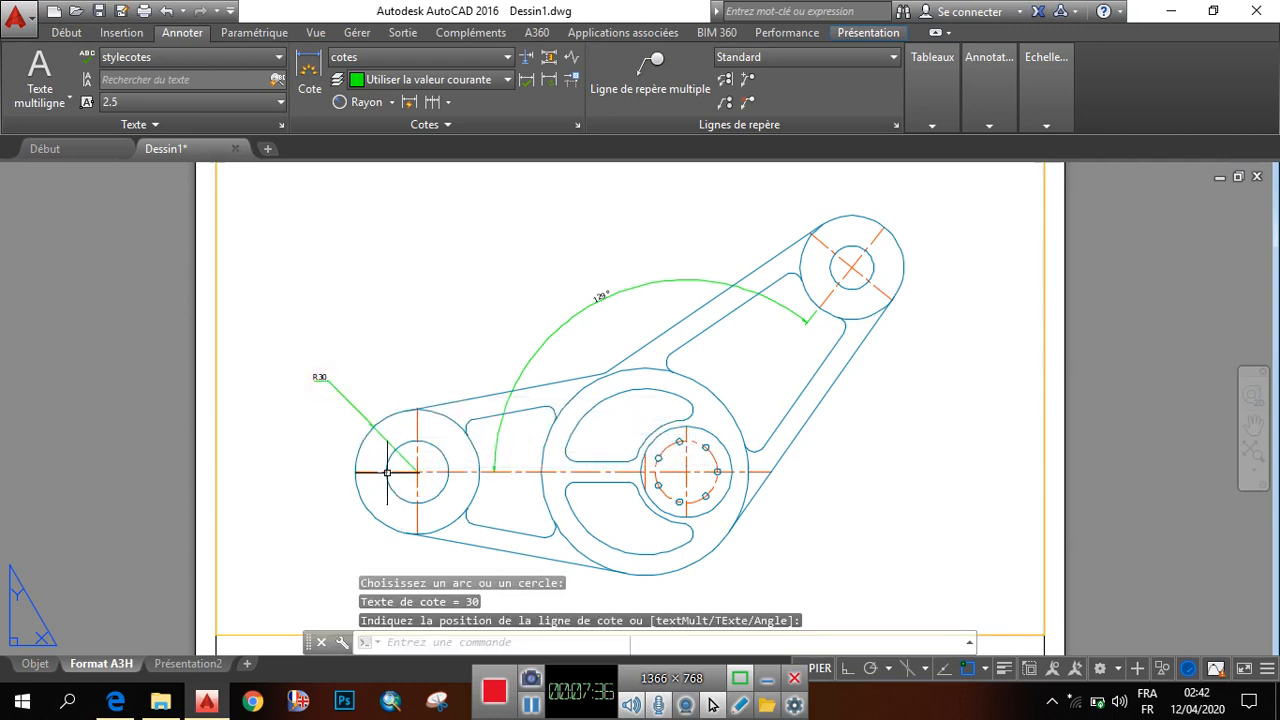
Add a radius dimension to the left boss's inner hole, placing its text outside the boss below the outer circle's dimension.
scroll(294, 363, up, 4)
scroll(365, 330, down, 4)
scroll(357, 285, up, 4)
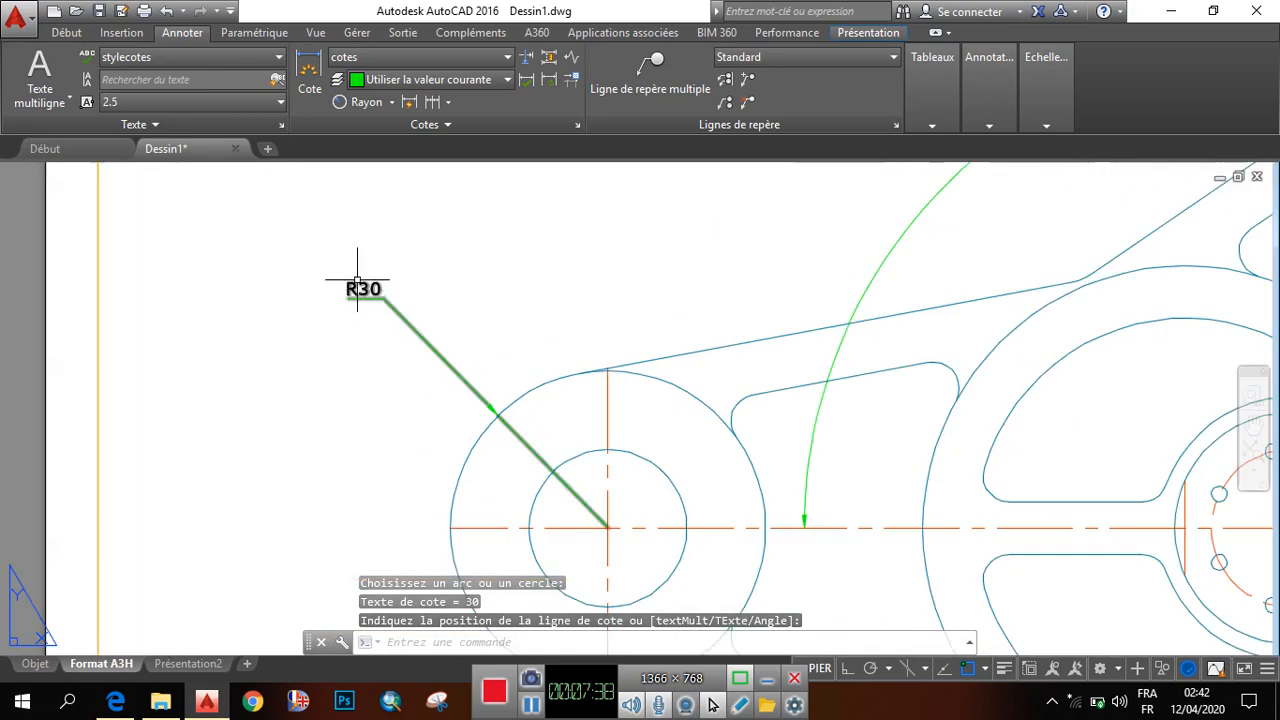
click(354, 102)
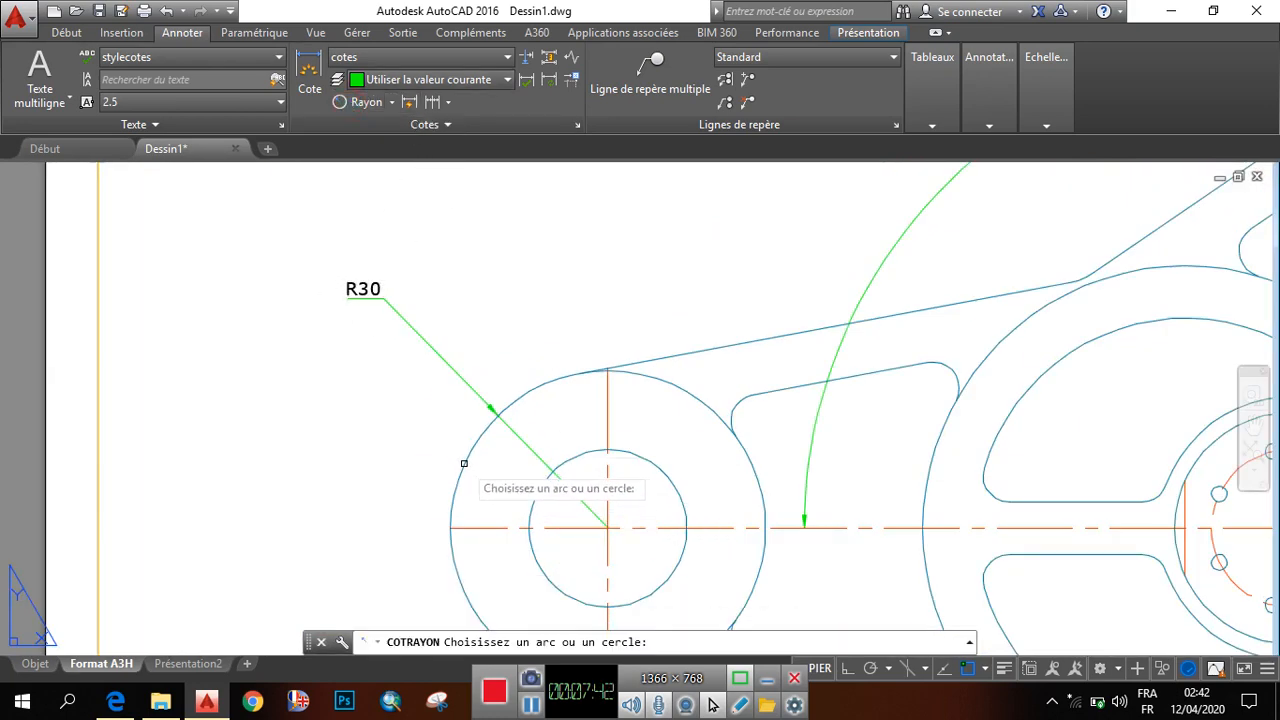
click(532, 503)
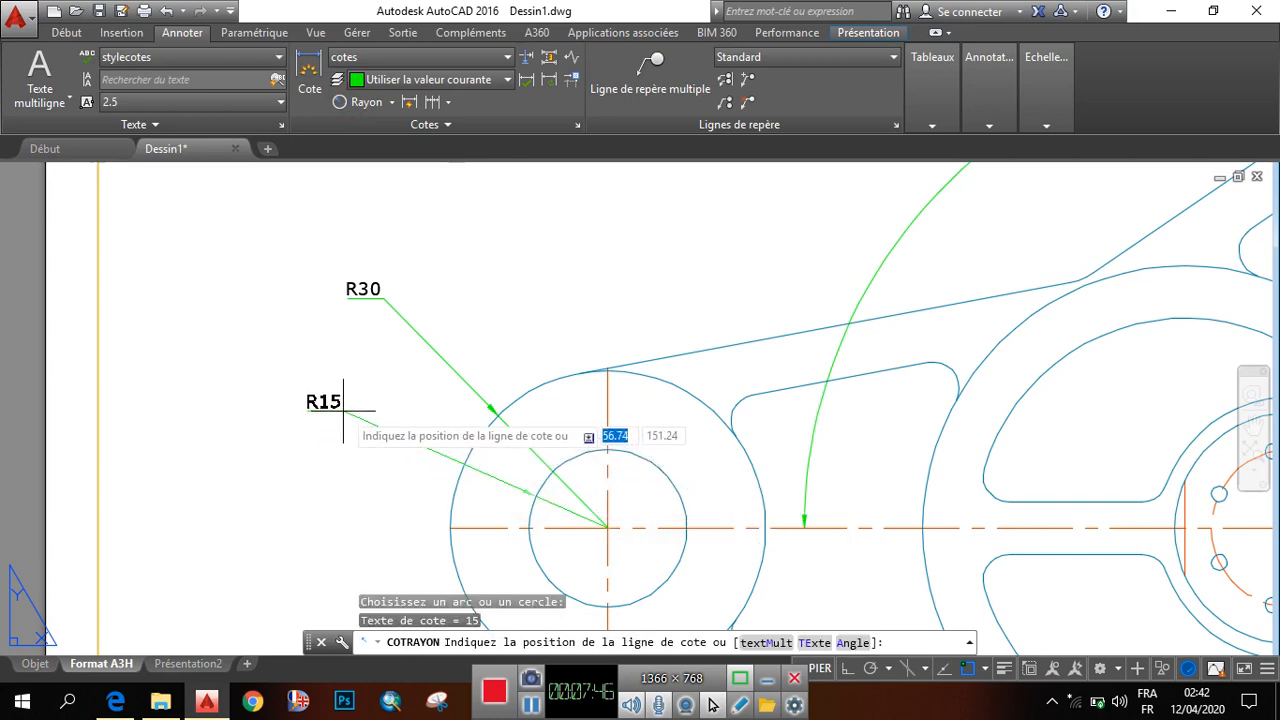
click(343, 410)
Dimension the radius of the upper-right corner fillet in the left arm's pocket, placing the text inside the pocket.
scroll(337, 370, down, 4)
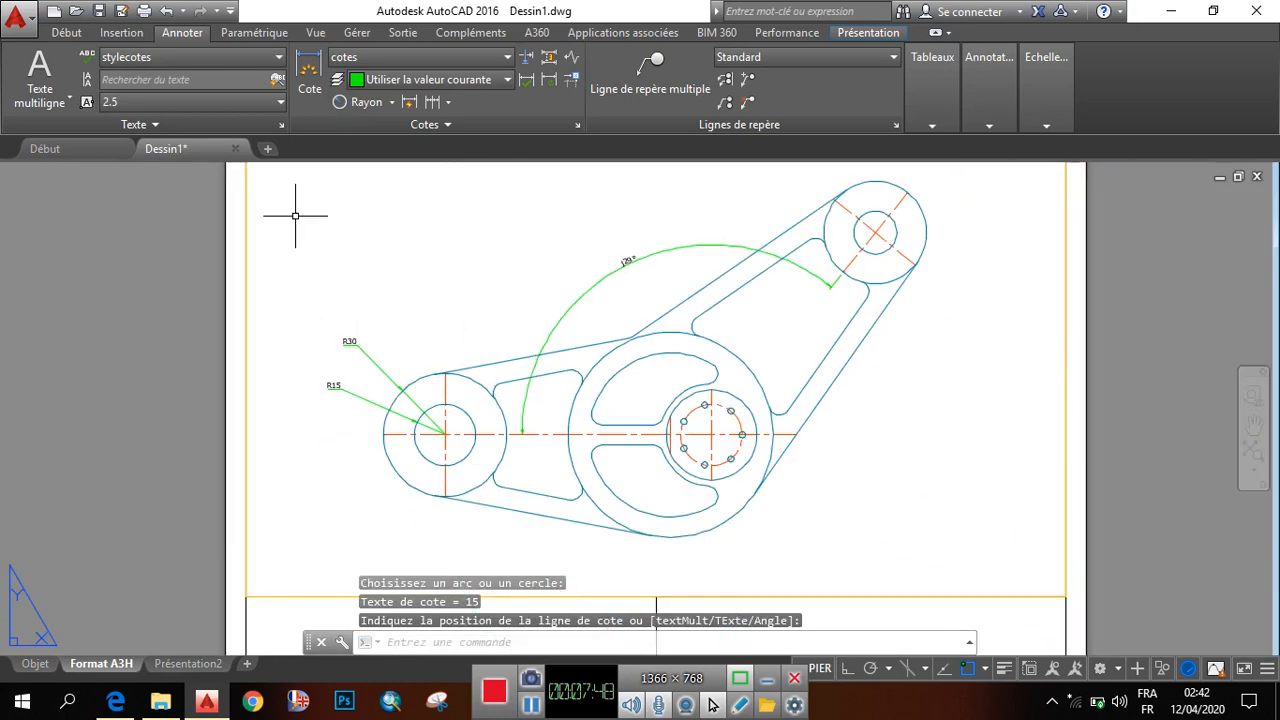
click(338, 104)
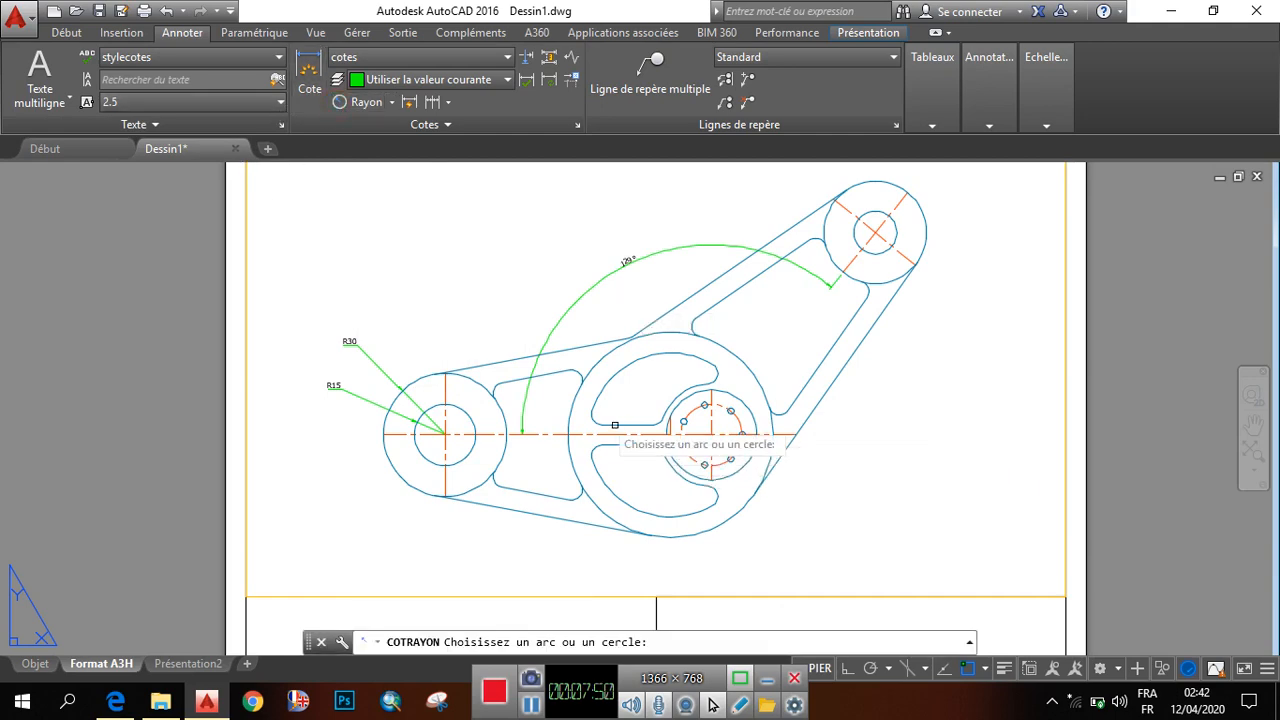
click(582, 375)
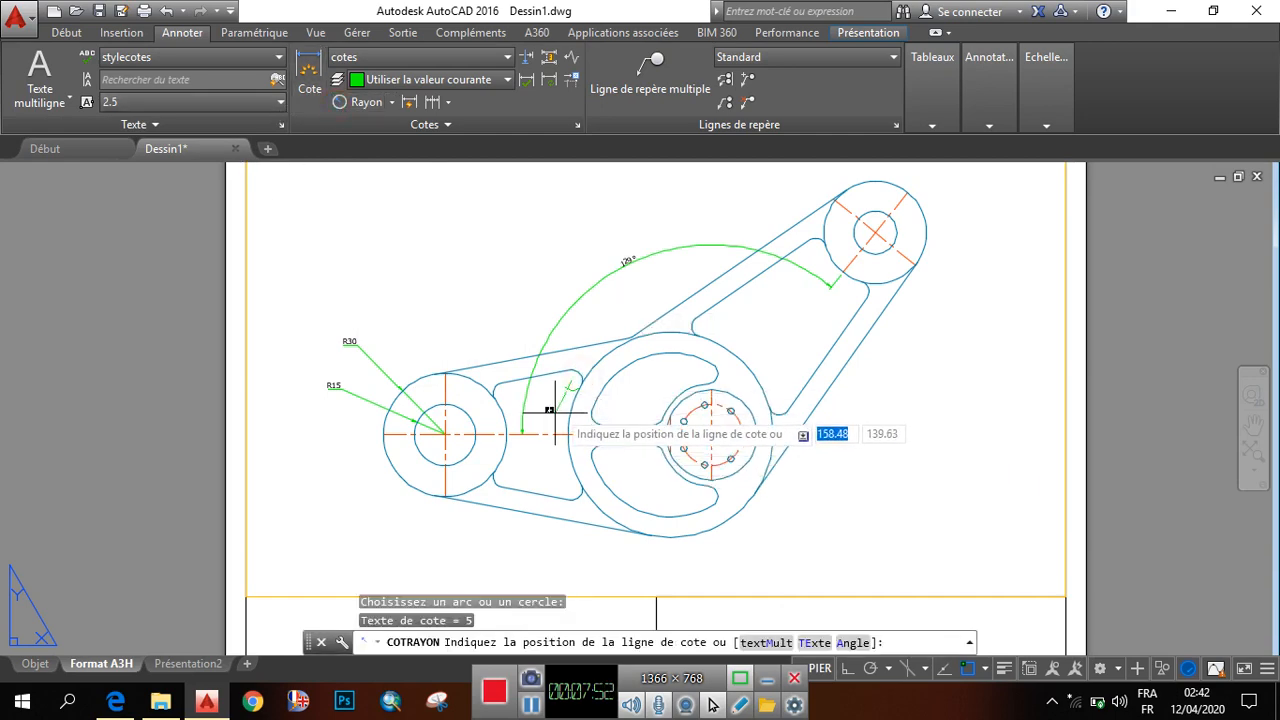
scroll(580, 380, up, 5)
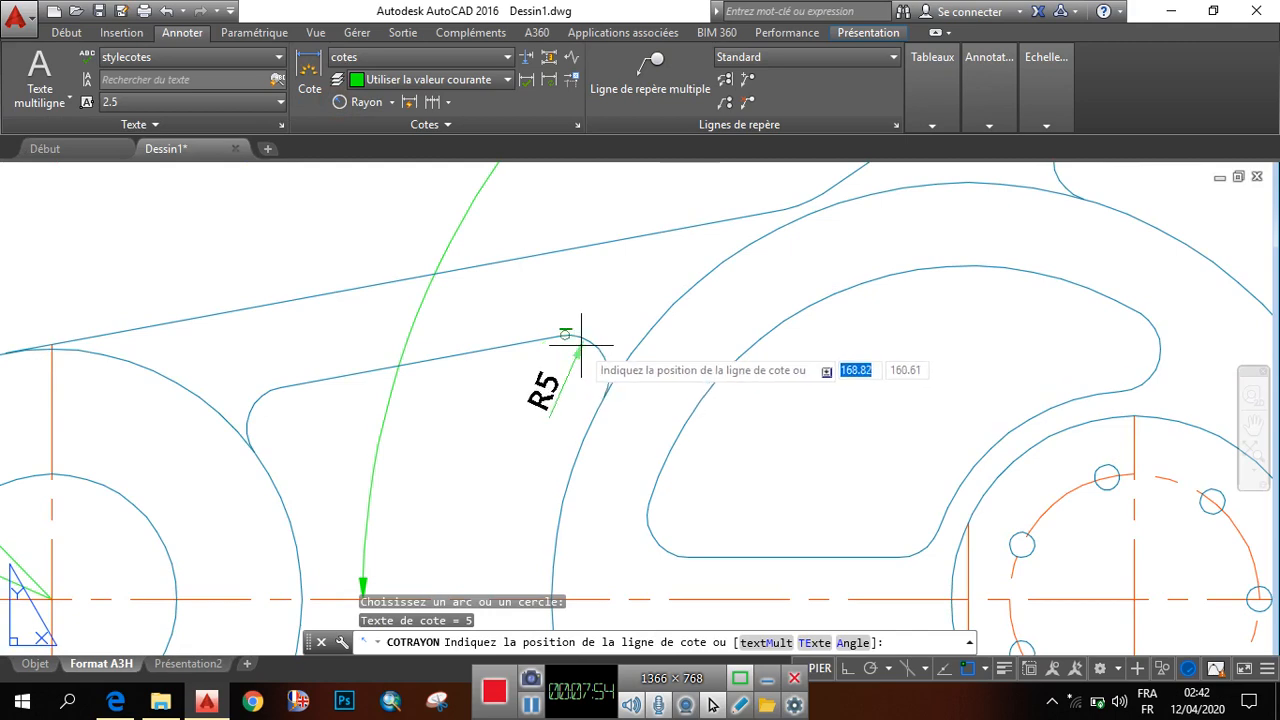
click(584, 355)
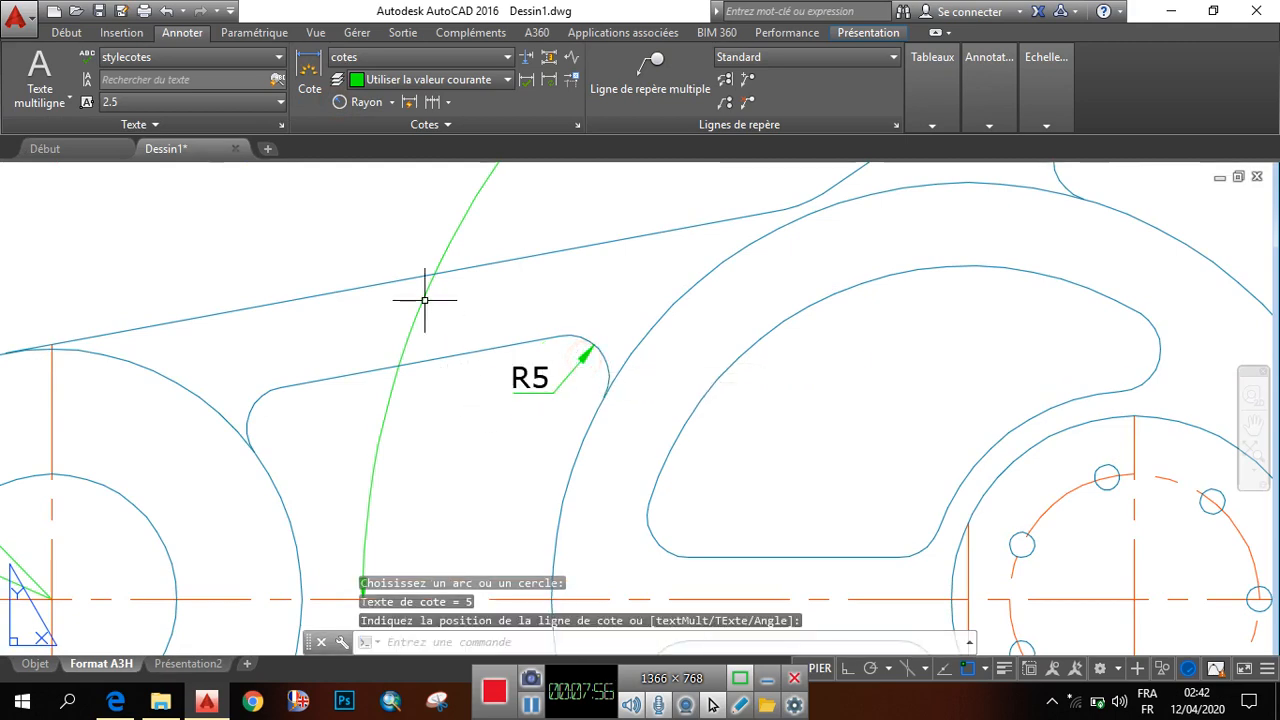
Dimension the radius of the lower-left fillet in the central hub's upper cutout, placing the text inside the cutout.
click(360, 106)
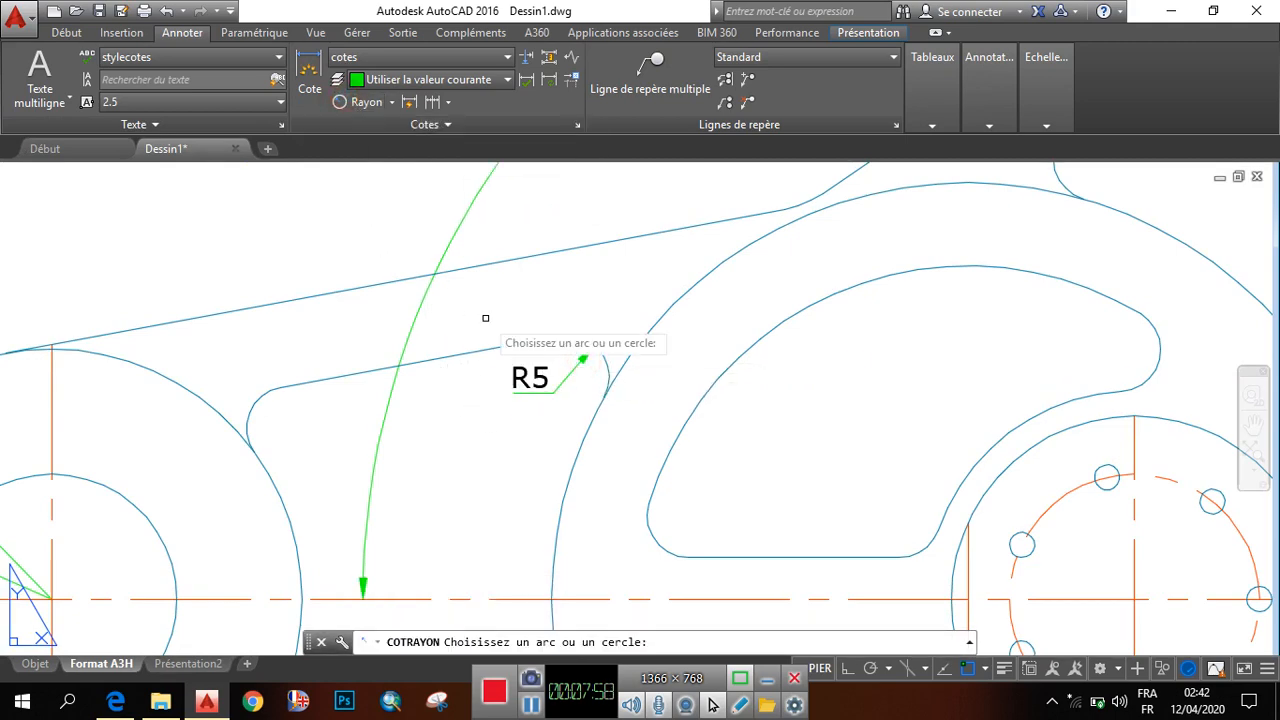
scroll(485, 320, down, 5)
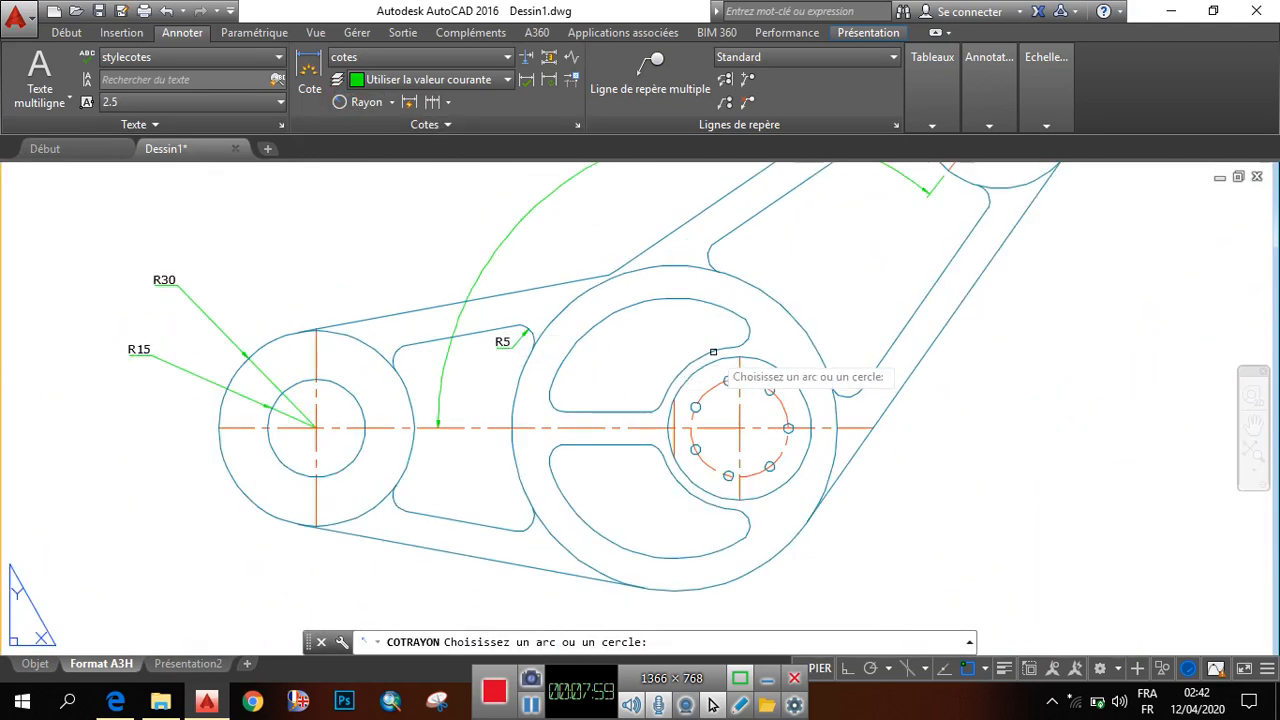
click(552, 398)
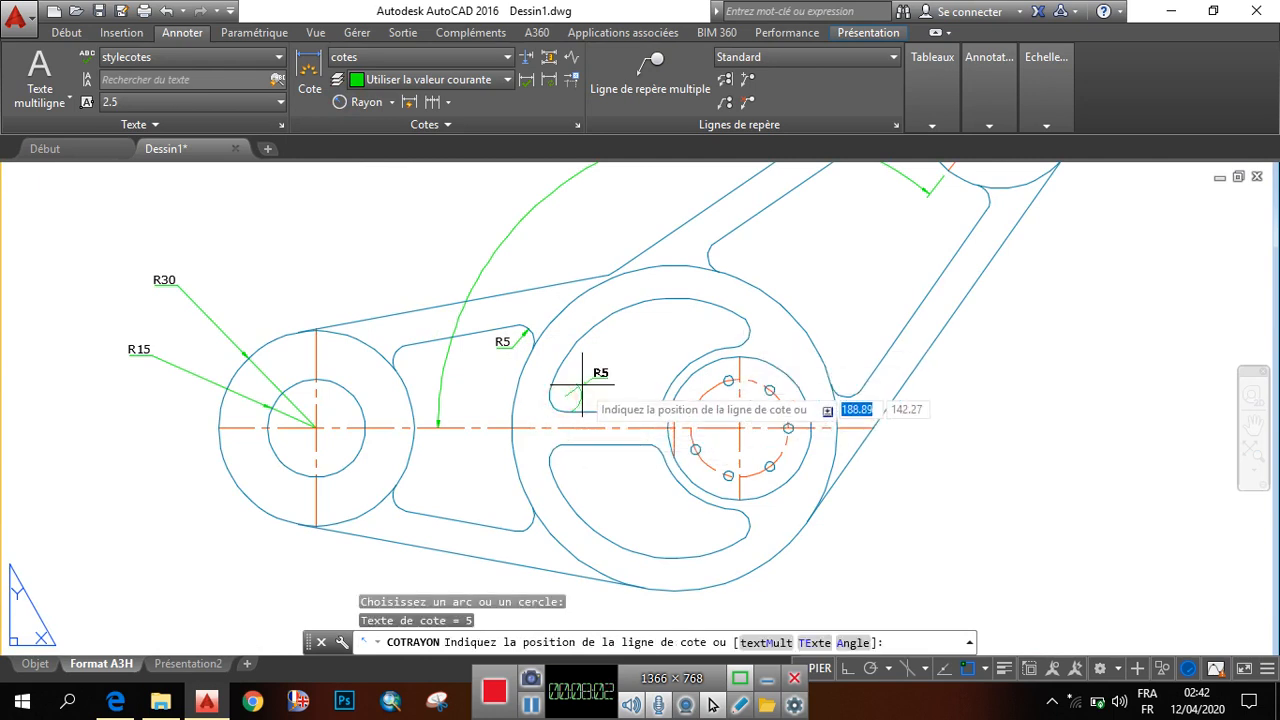
scroll(572, 385, up, 2)
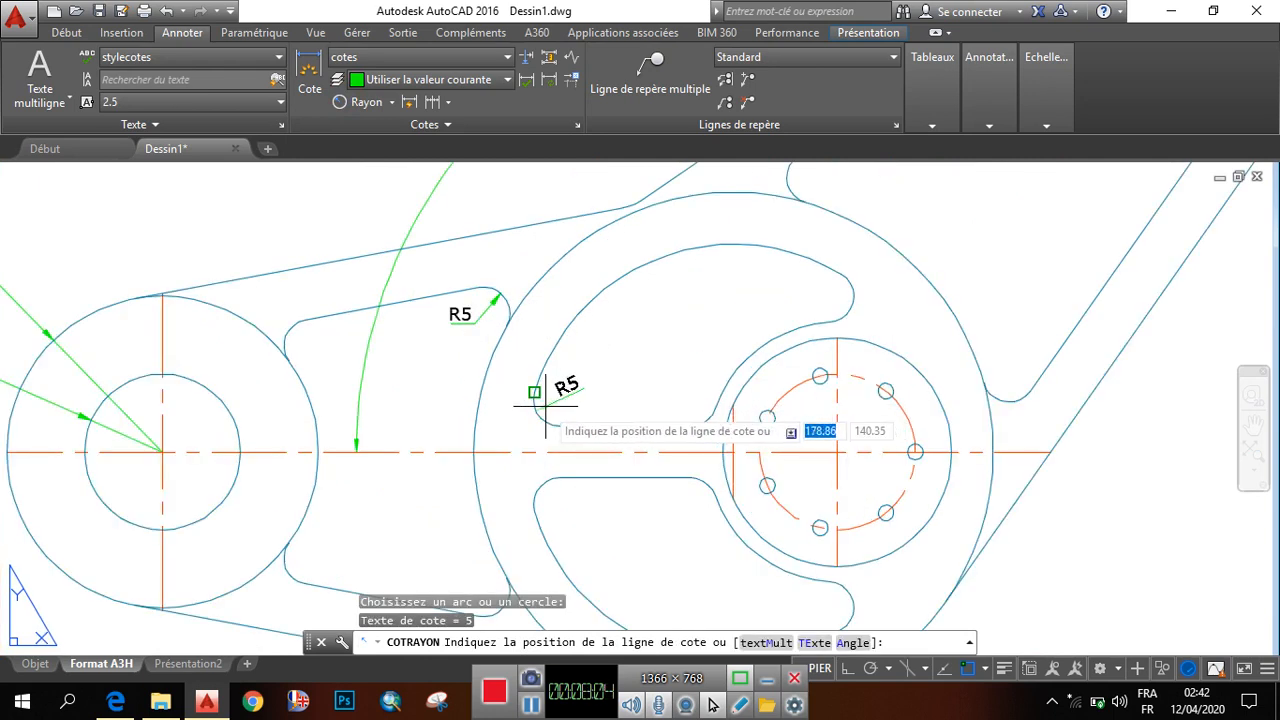
click(547, 408)
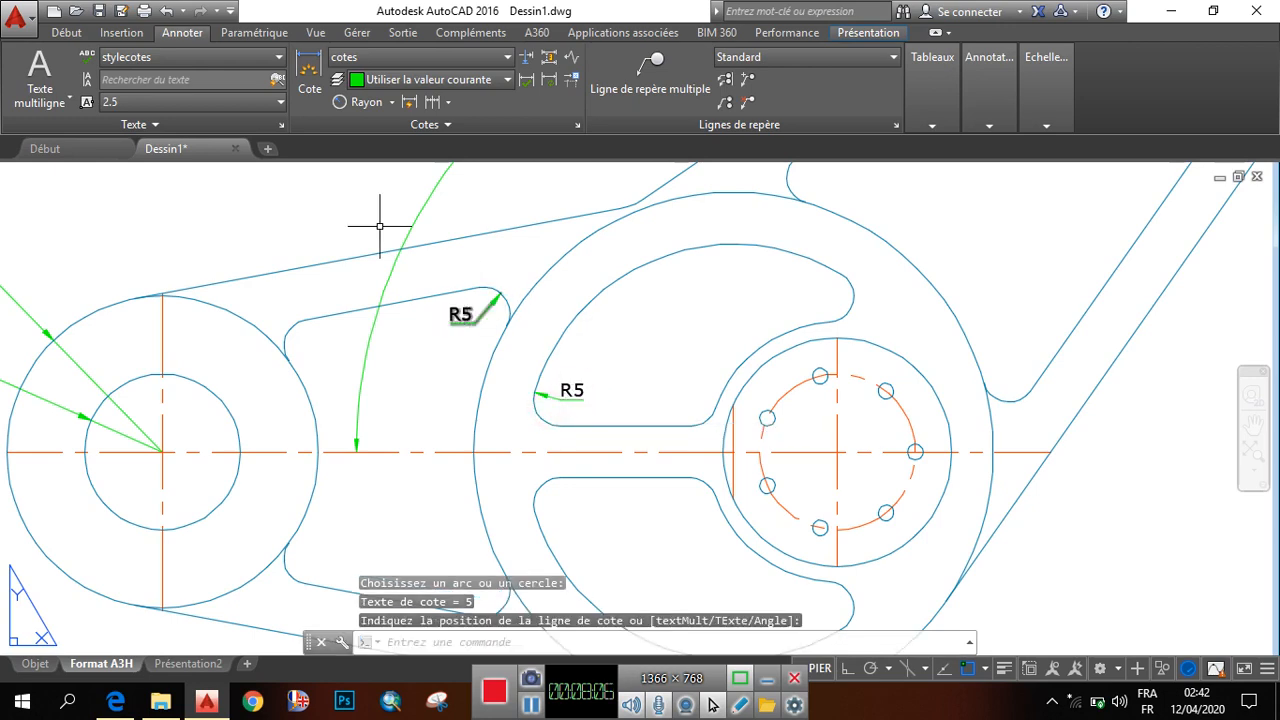
Add a radius dimension to the large outer arc of the hub's upper cutout, placing its text above the left arm.
click(342, 104)
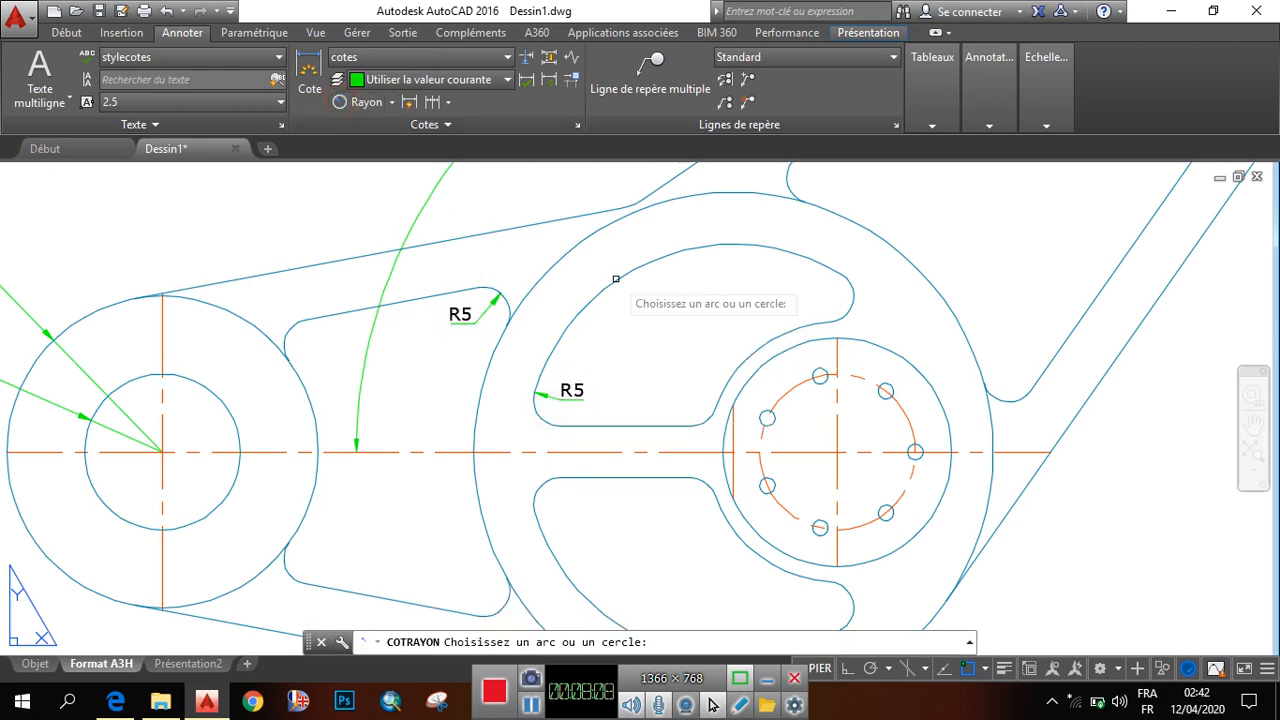
click(614, 280)
scroll(480, 245, down, 2)
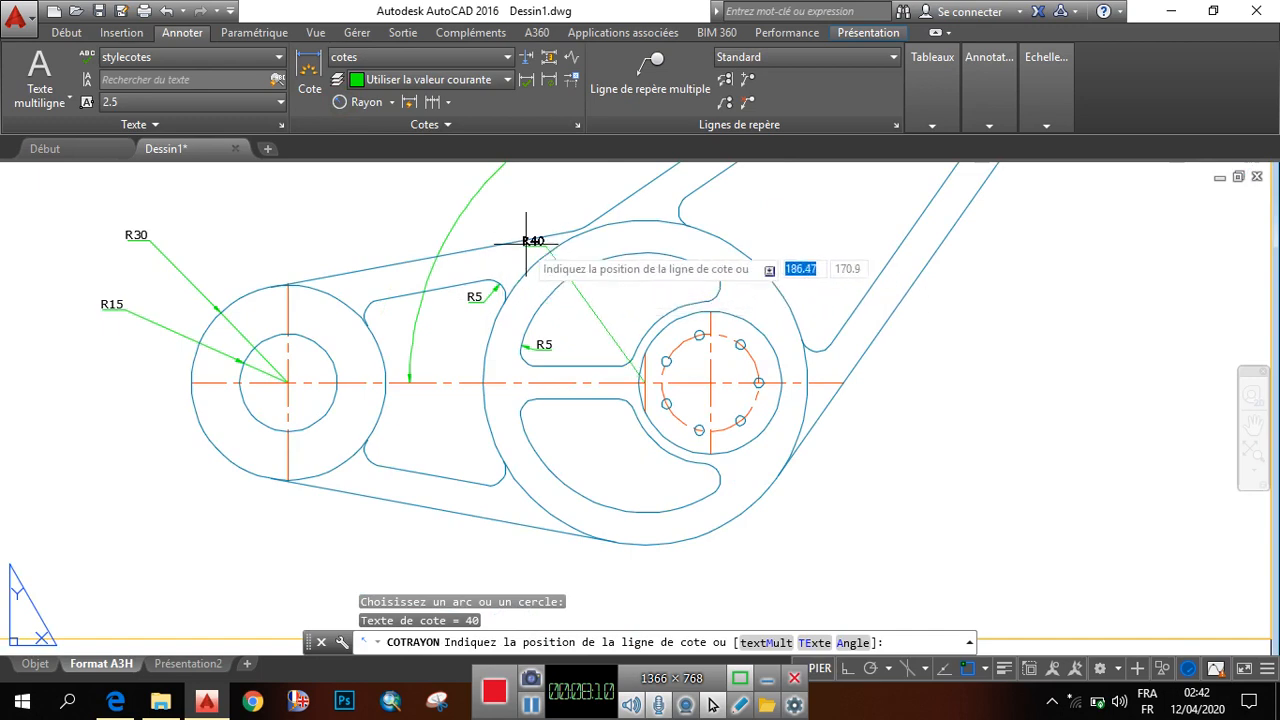
scroll(525, 243, up, 2)
scroll(515, 240, down, 2)
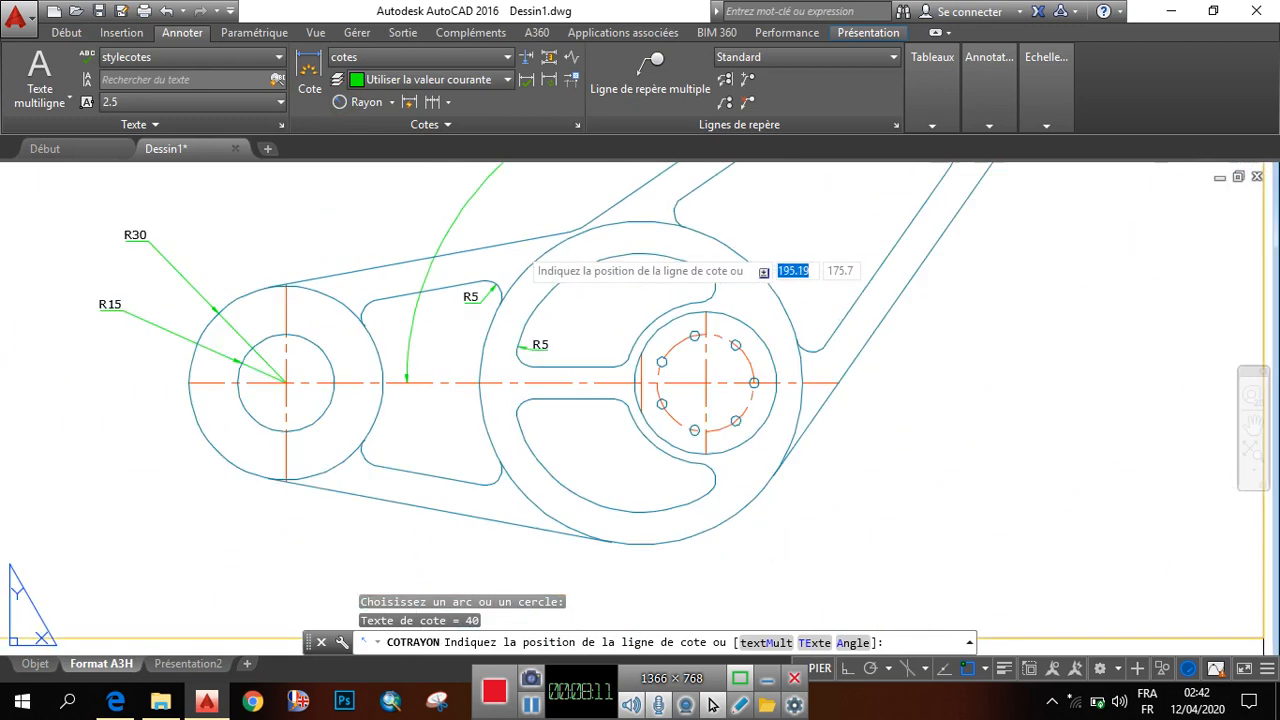
click(518, 217)
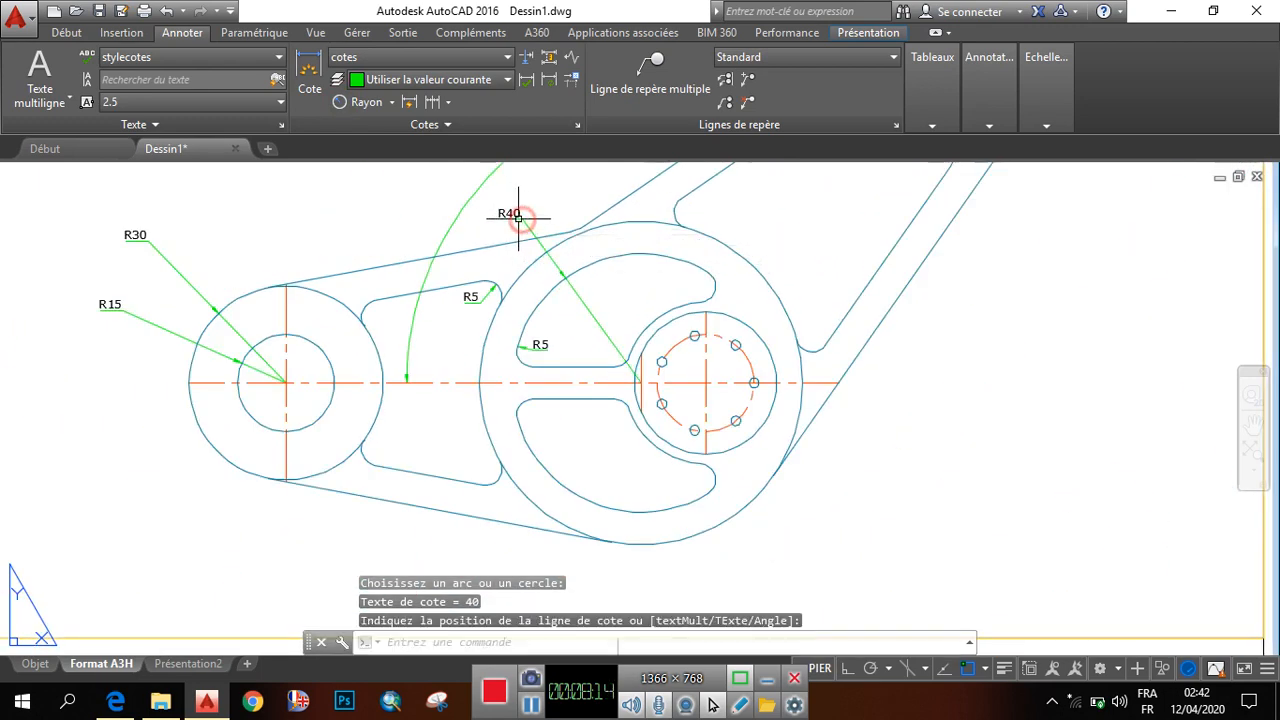
Add a radius dimension to the central hub's outer circle, placing its text just left of the cutout arc's dimension.
click(338, 102)
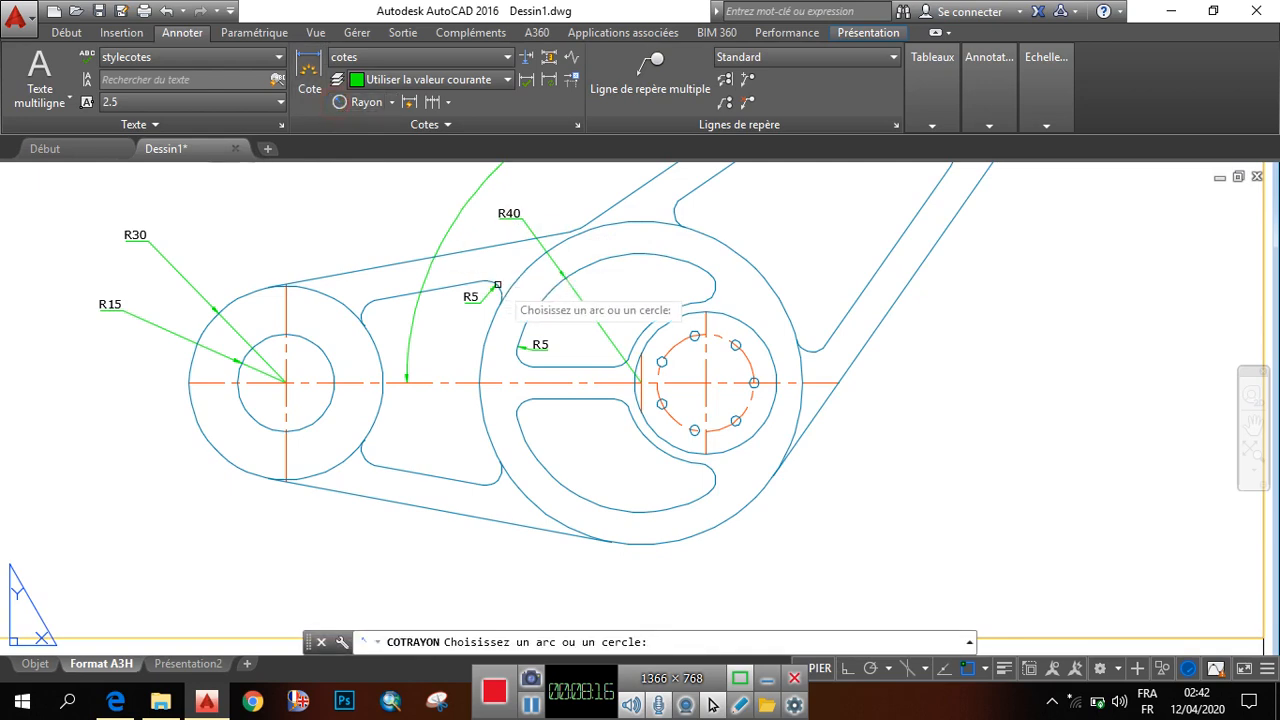
click(527, 268)
scroll(476, 256, up, 4)
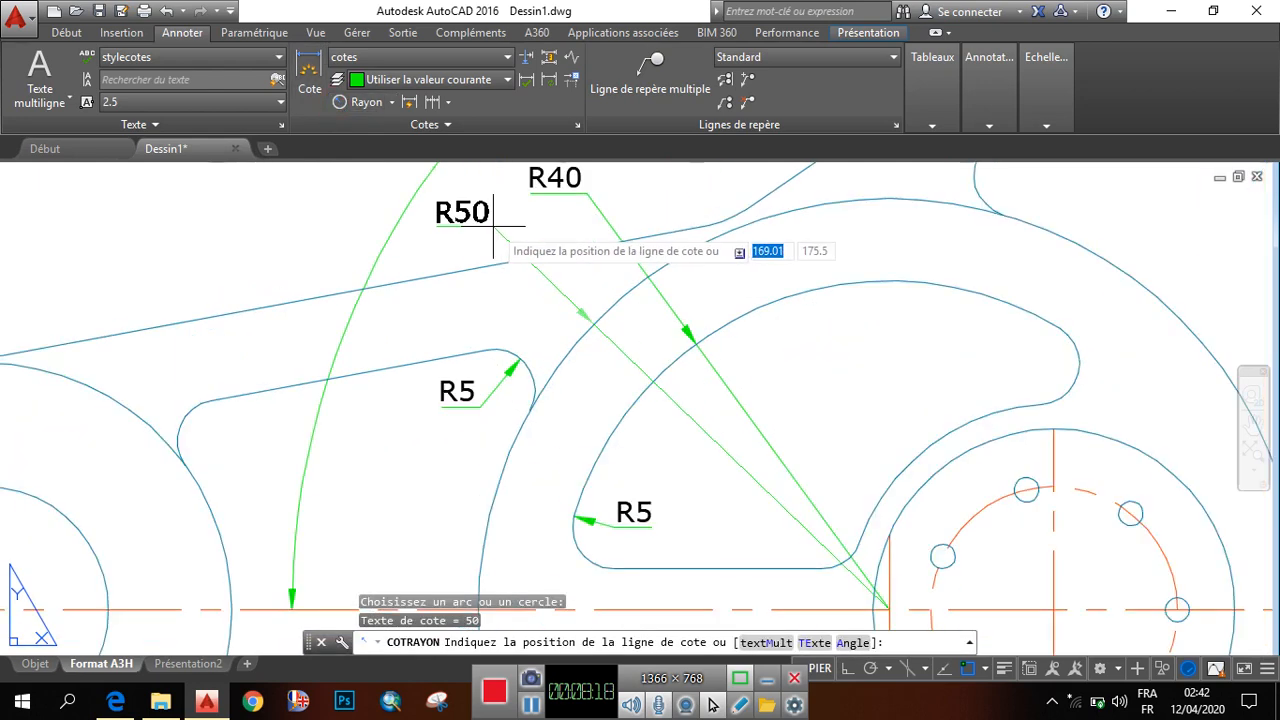
click(514, 214)
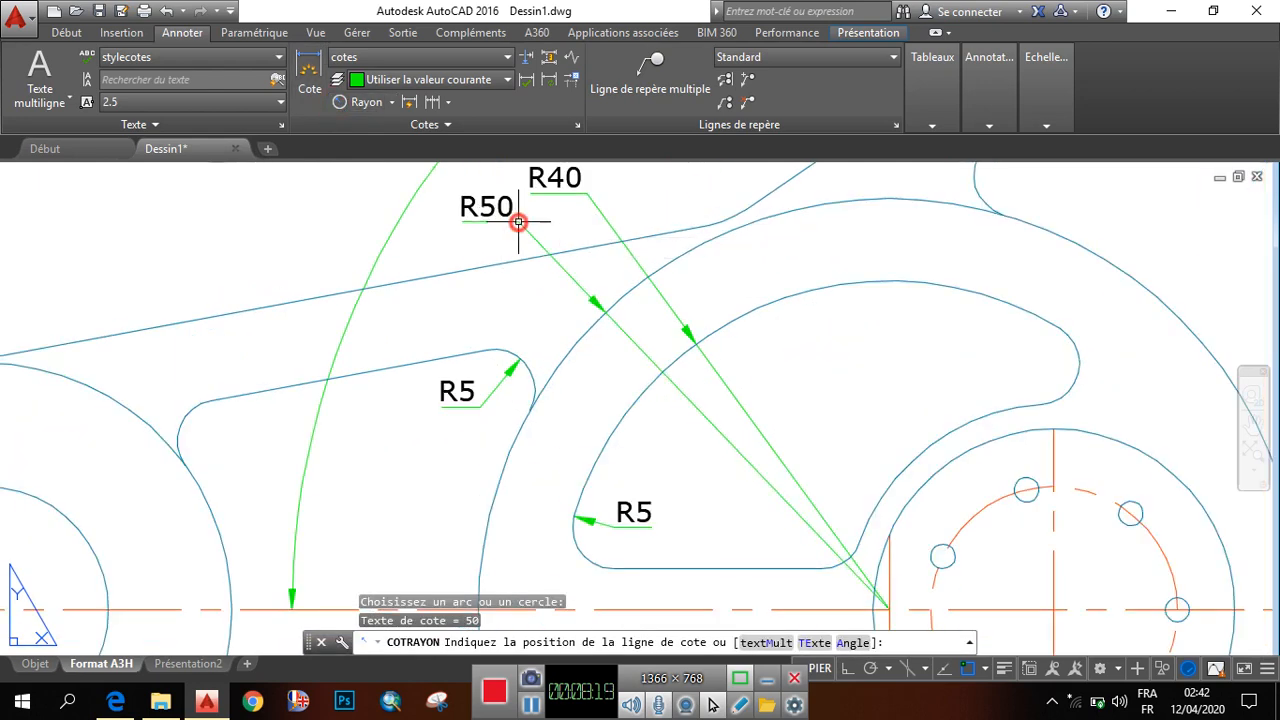
Dimension the radius of the lower-left corner fillet in the right arm's pocket, placing the text inside the pocket.
click(338, 102)
scroll(556, 420, down, 4)
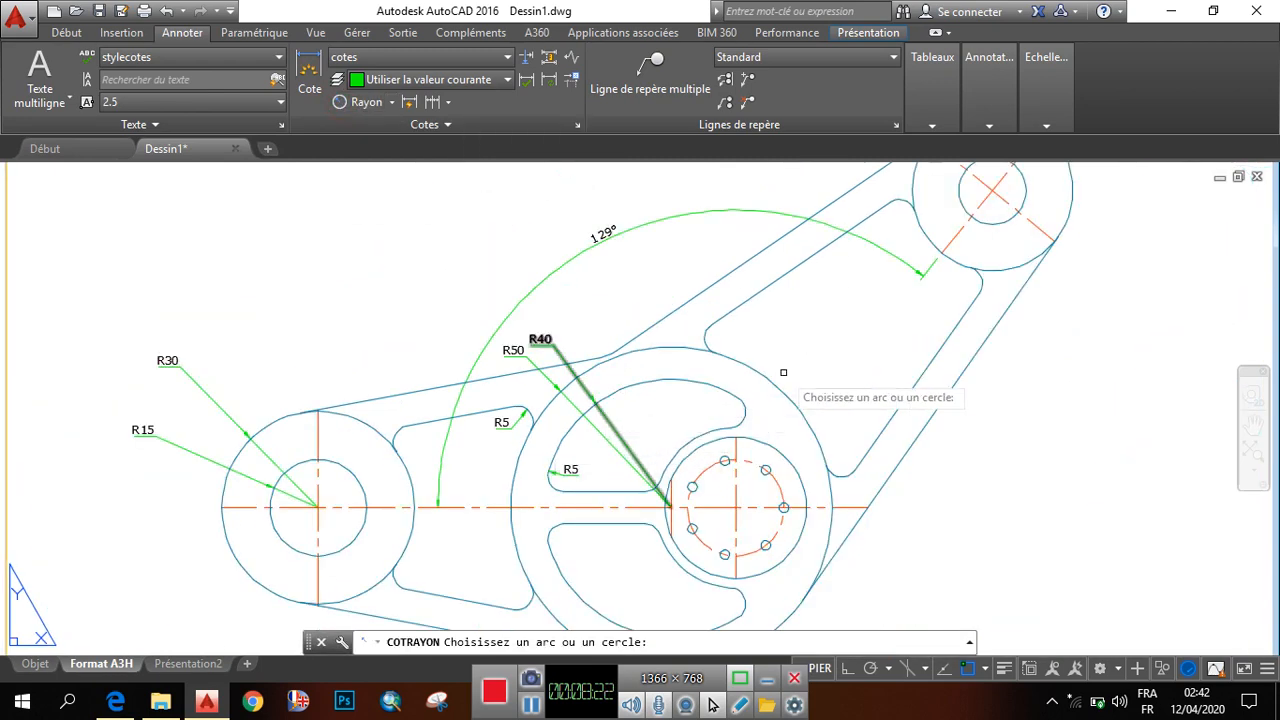
click(705, 336)
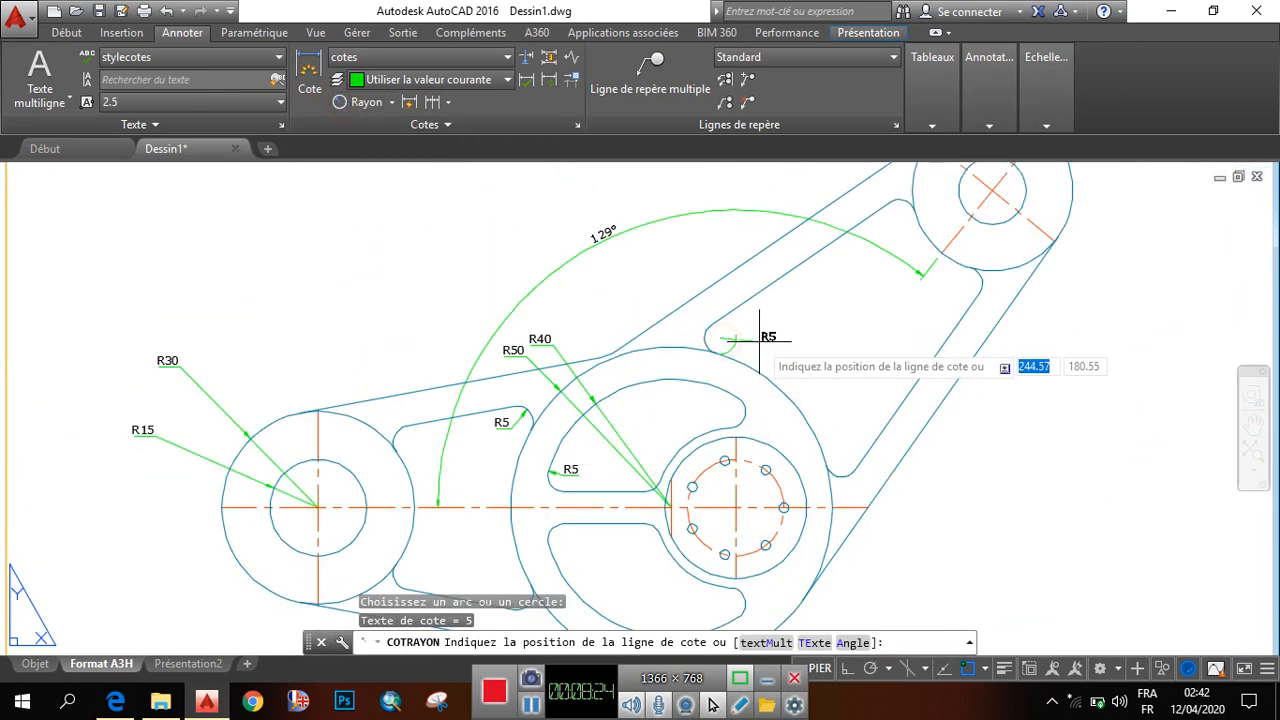
scroll(708, 341, up, 5)
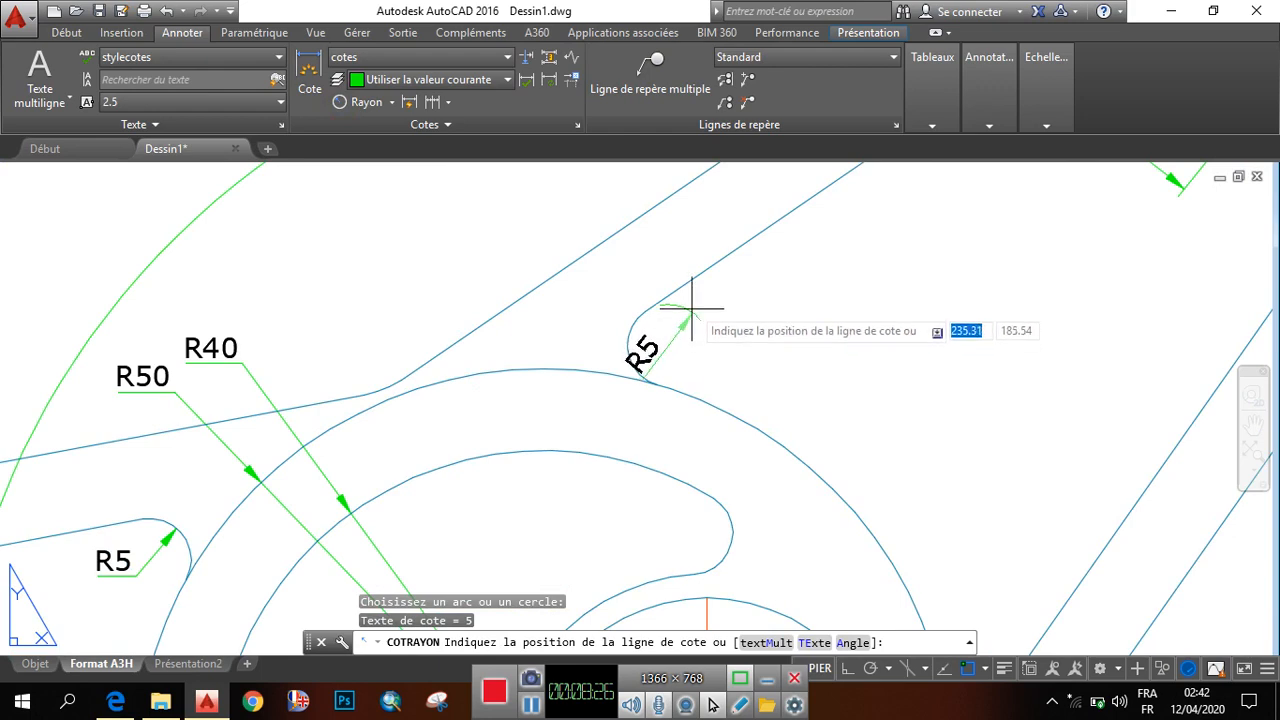
click(658, 324)
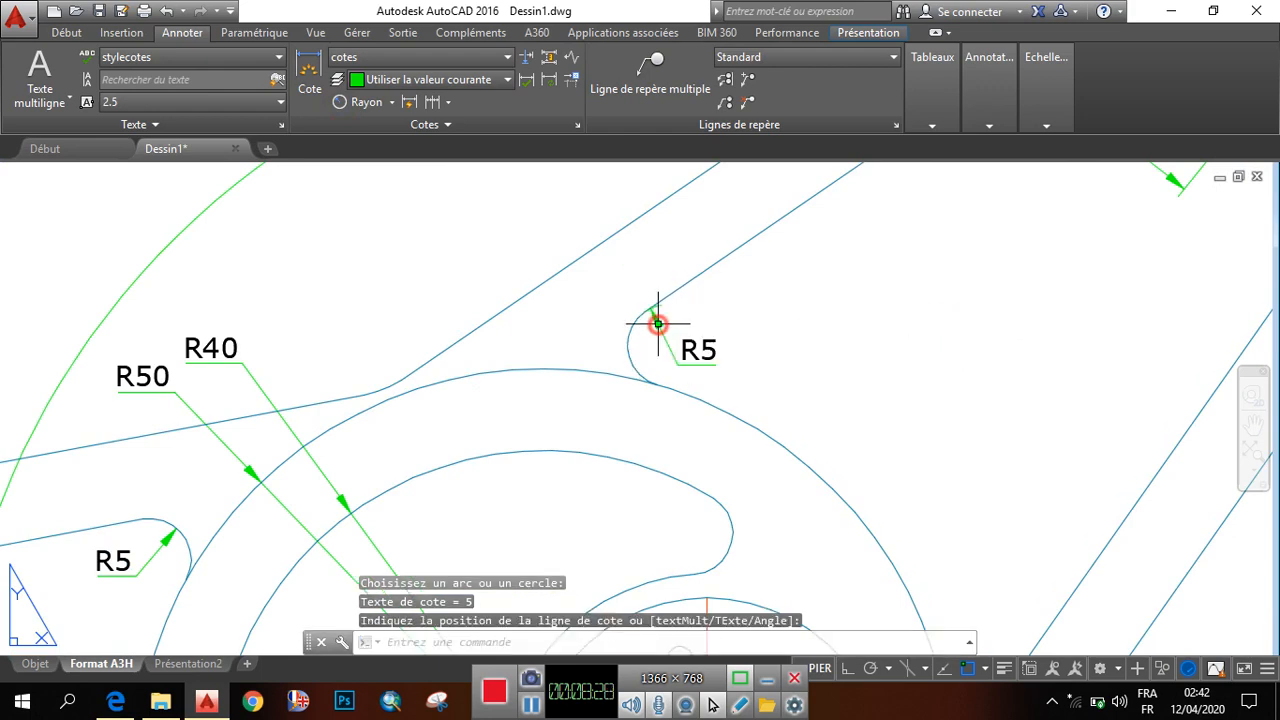
scroll(655, 350, down, 3)
scroll(626, 337, up, 3)
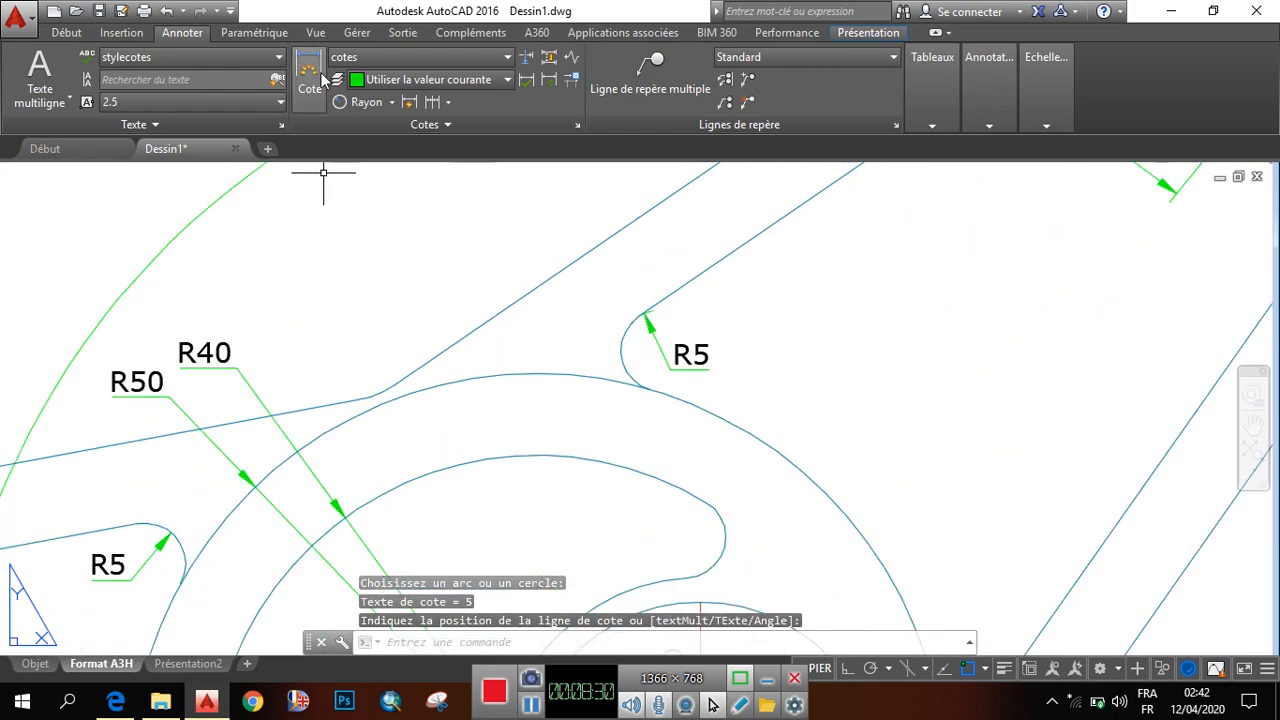
click(340, 102)
scroll(543, 314, down, 3)
scroll(543, 349, up, 4)
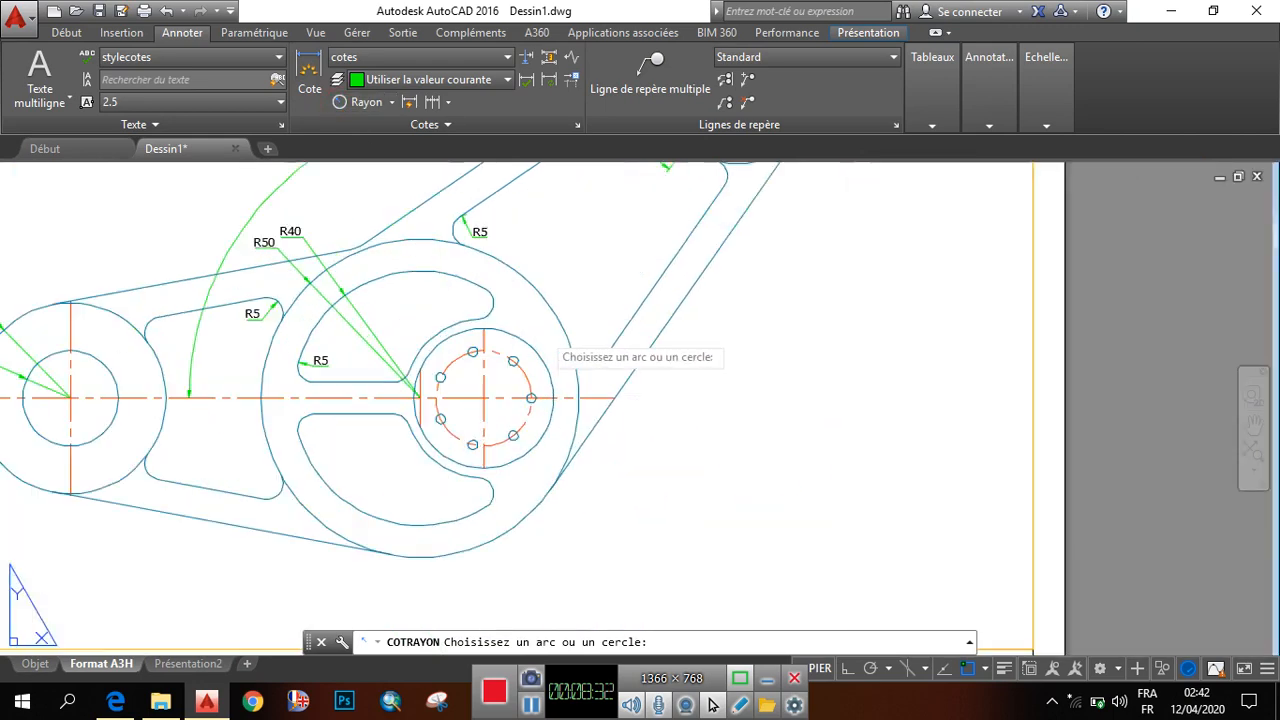
scroll(658, 368, down, 3)
scroll(575, 415, up, 4)
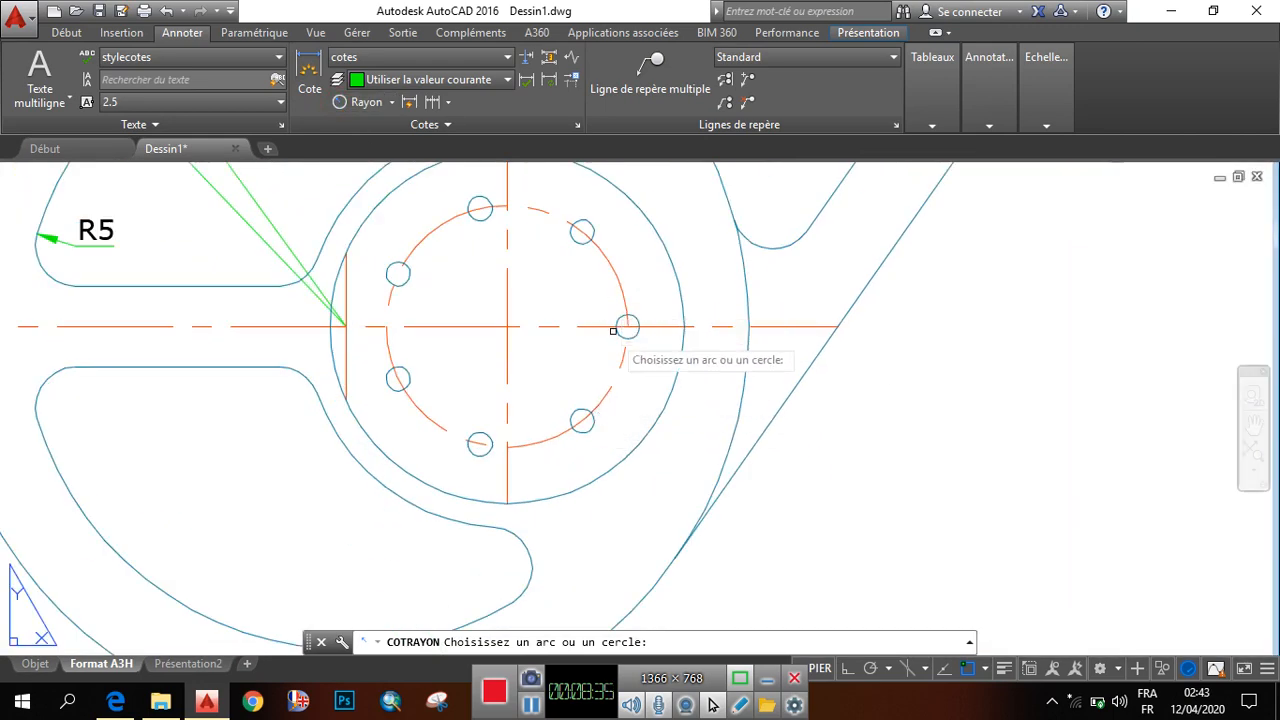
click(600, 404)
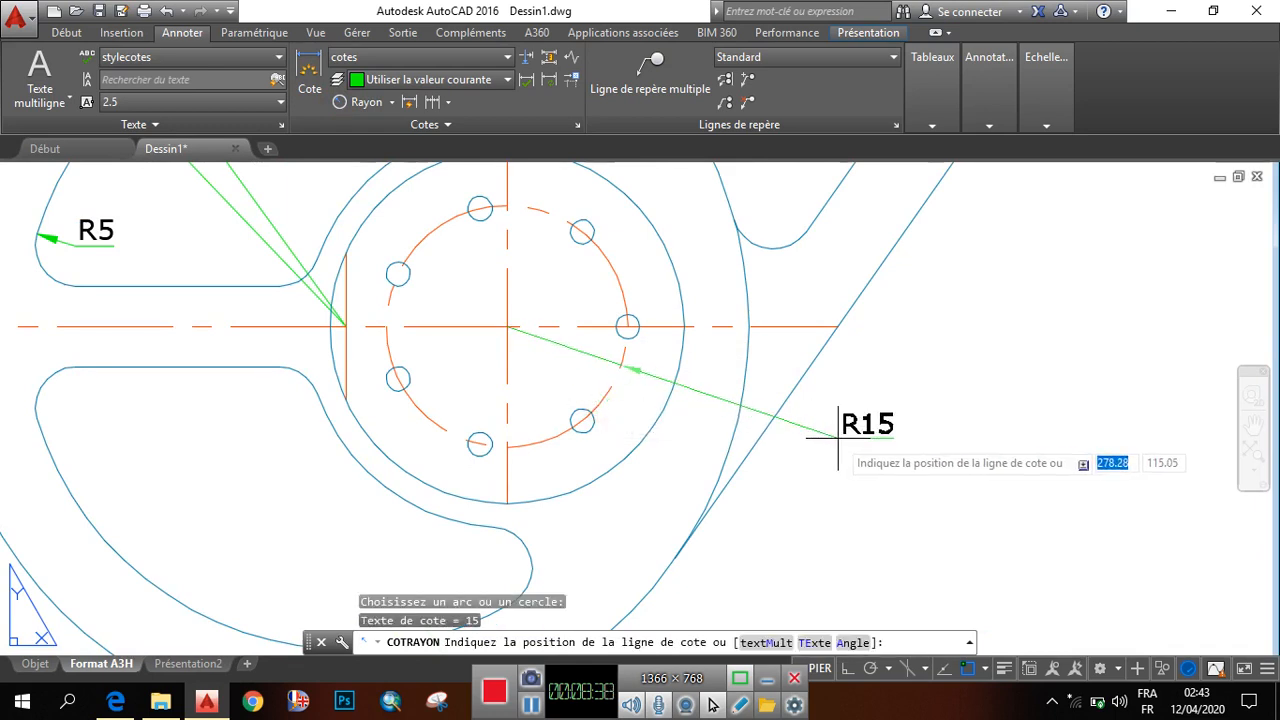
key(Escape)
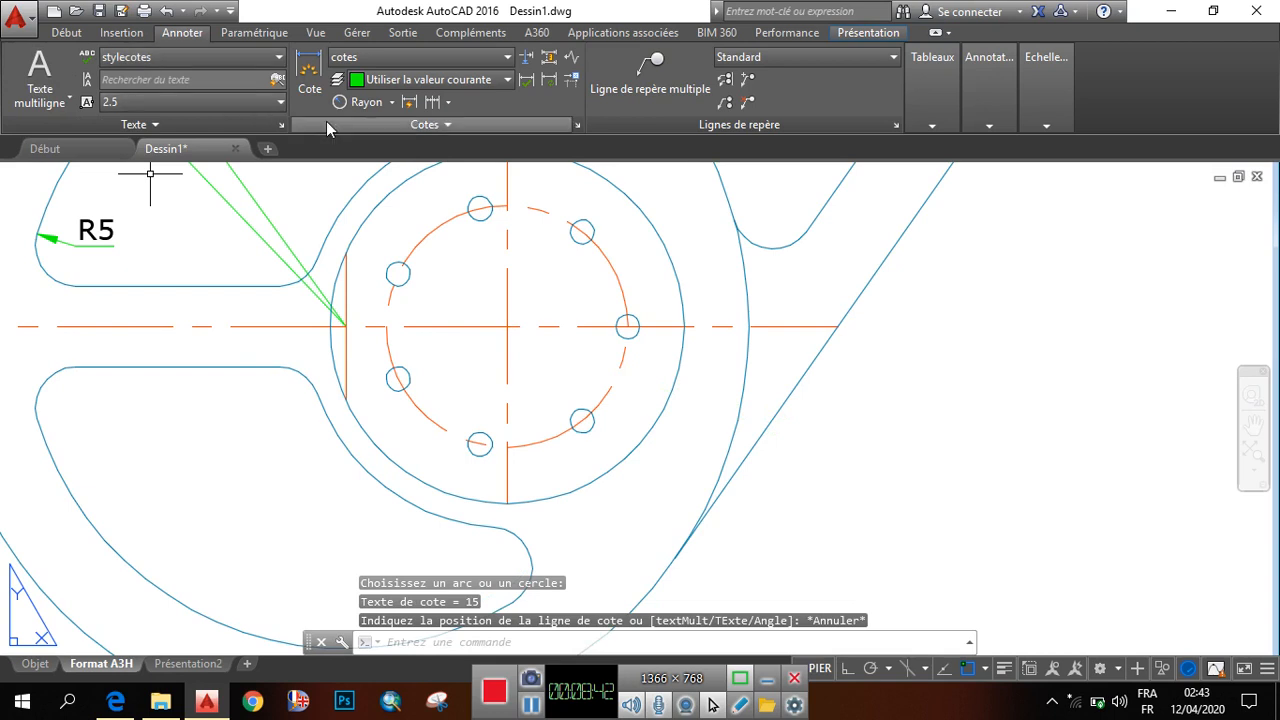
Add a diameter dimension to the dashed bolt circle in the hub, placing its text outside the part beyond the slanted edge.
click(393, 102)
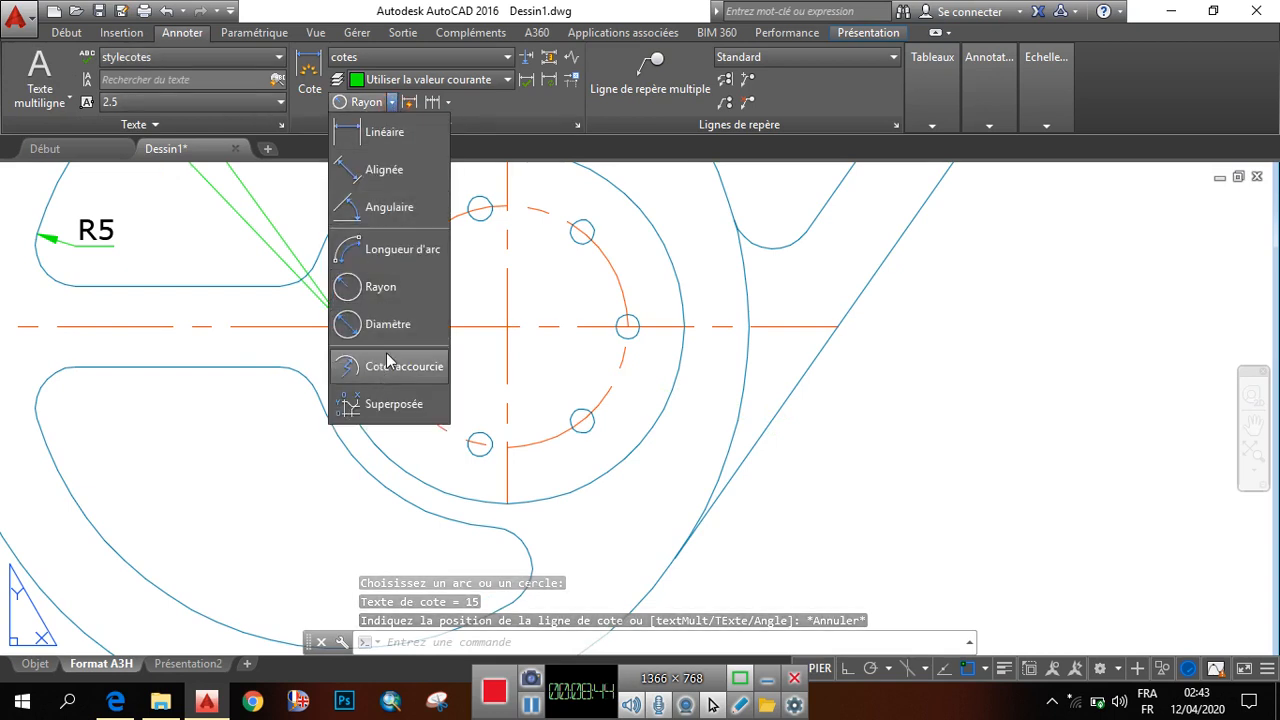
click(378, 324)
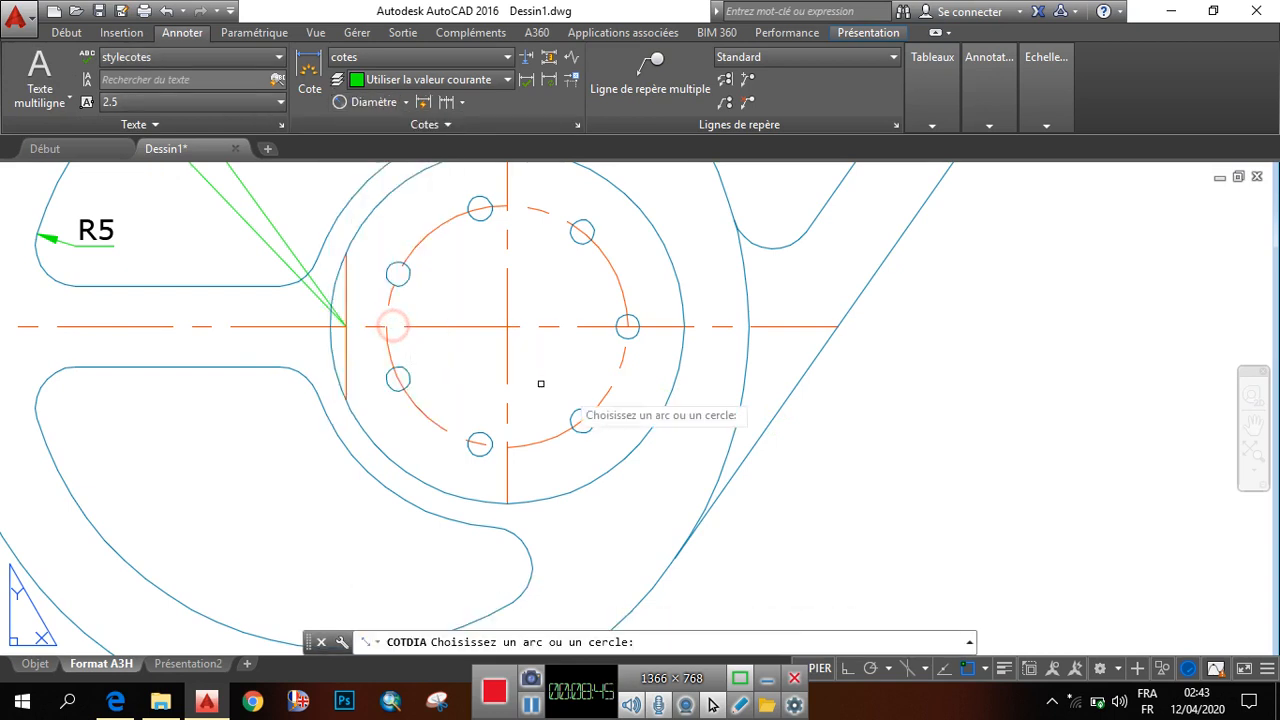
click(610, 392)
scroll(804, 455, up, 2)
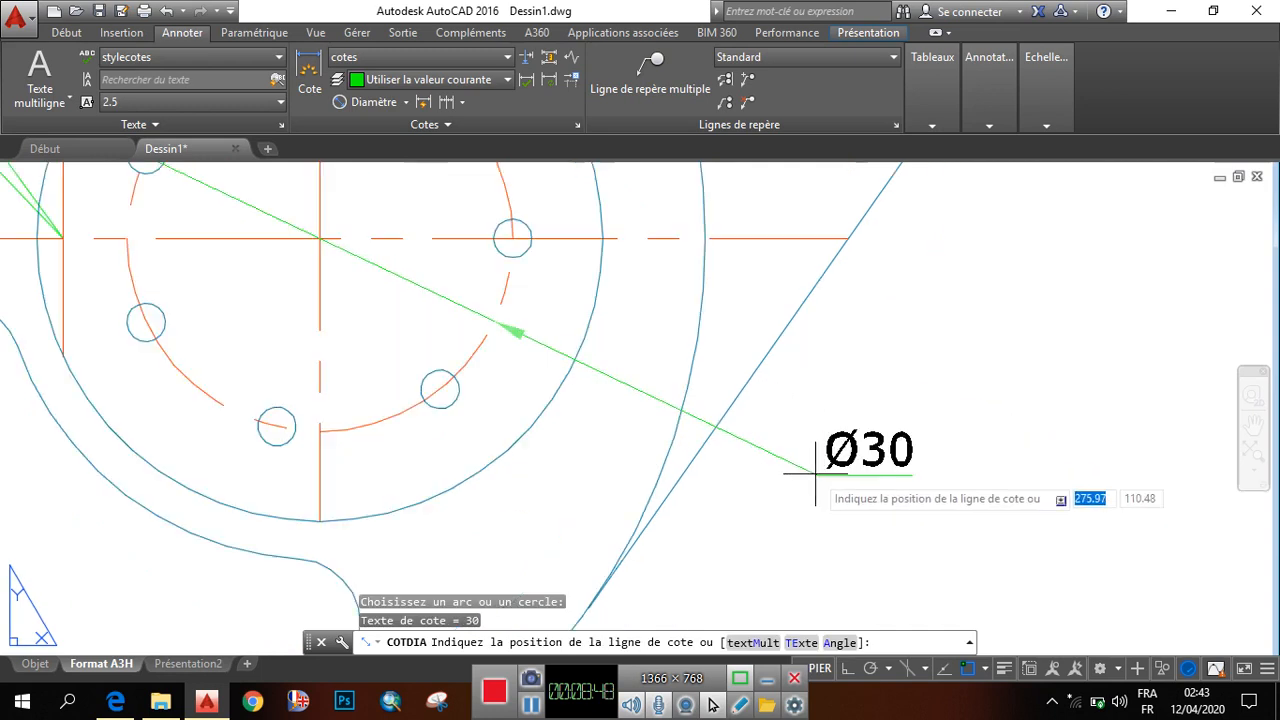
click(803, 457)
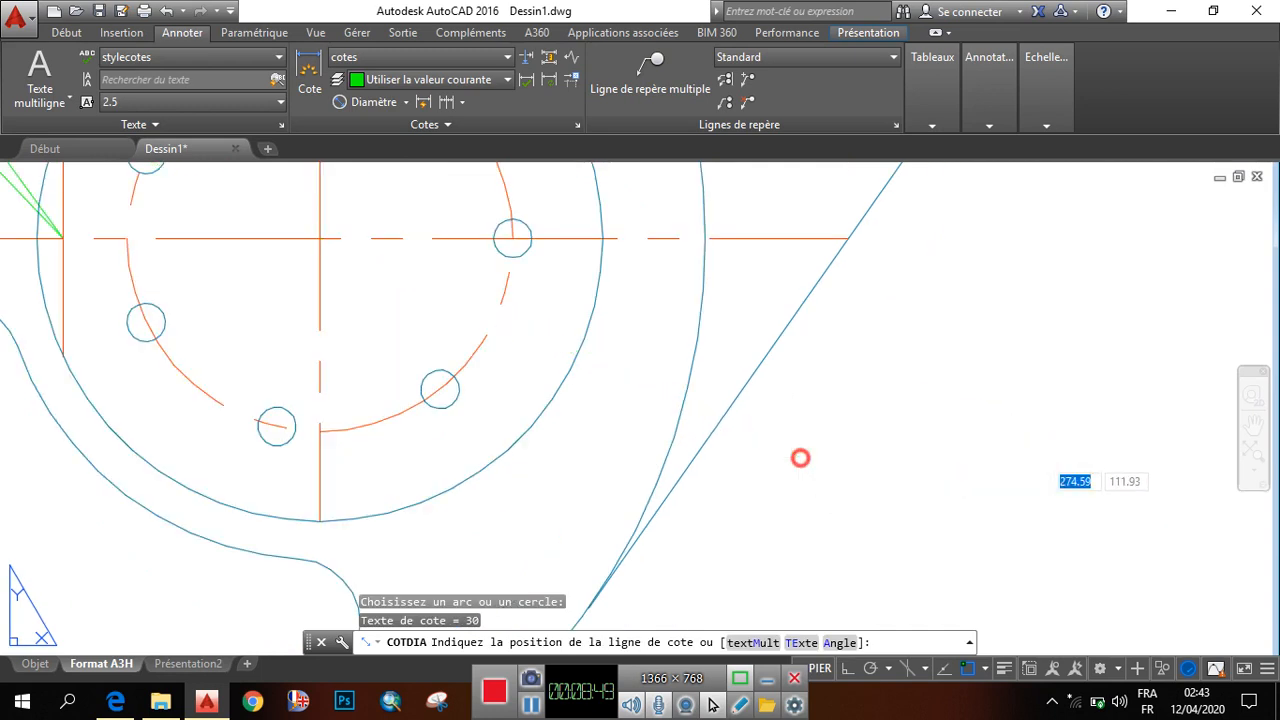
Add a diameter dimension to the lower-right small hole on the bolt circle, placing its text below the bolt circle's dimension.
click(345, 102)
scroll(440, 390, down, 2)
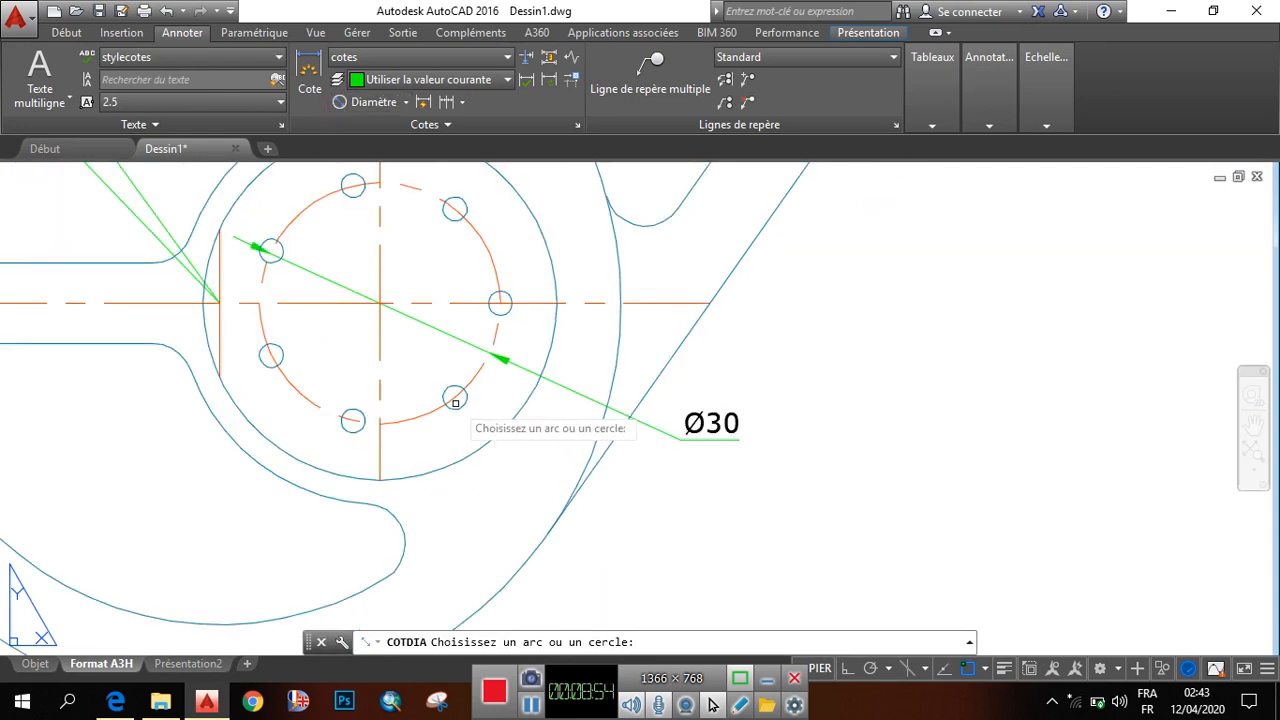
click(466, 399)
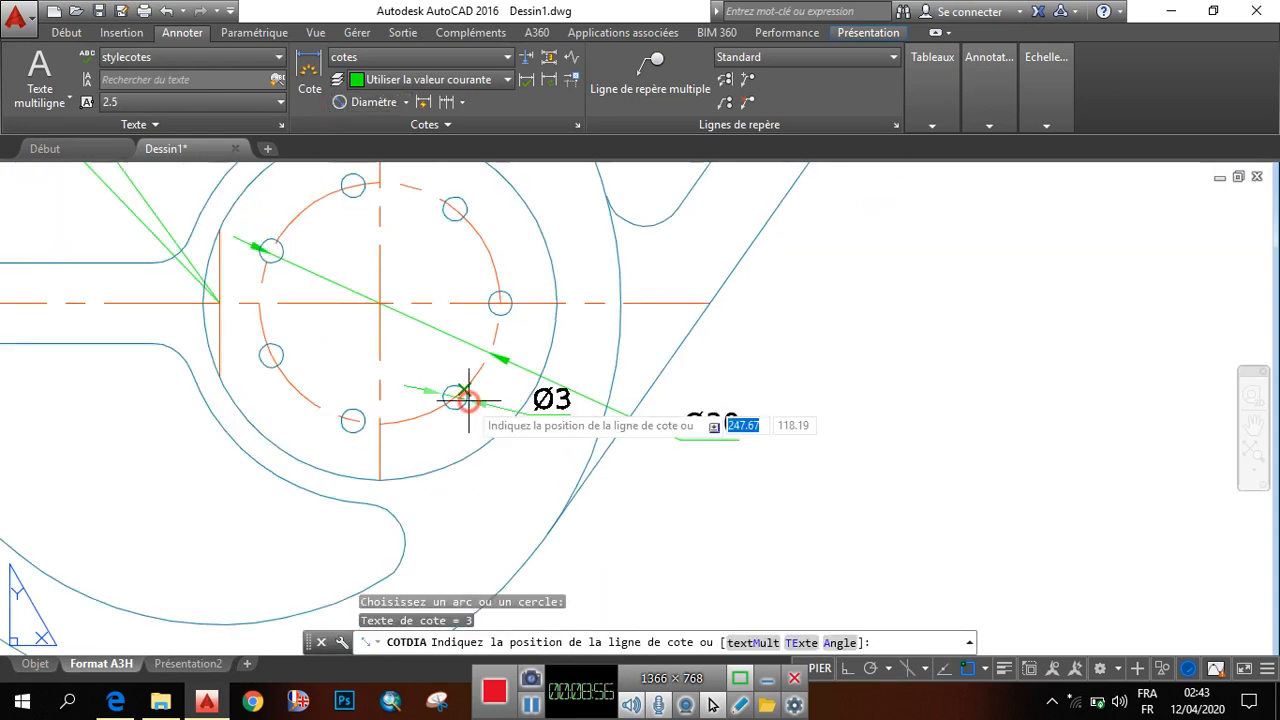
click(653, 500)
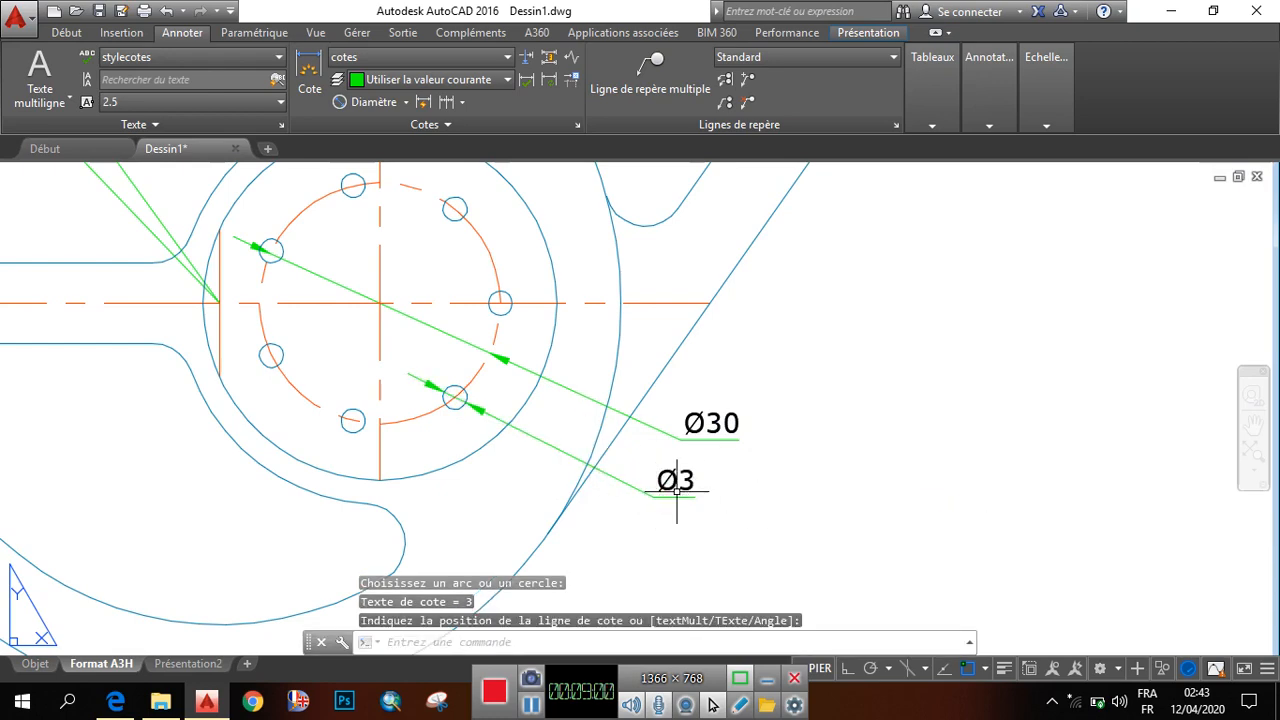
Check the bolt-hole callout in Pièce_meca_n°4.pdf in the browser, and back in AutoCAD replace the small hole's dimension text with %%c3.
scroll(676, 490, down, 2)
scroll(676, 490, up, 5)
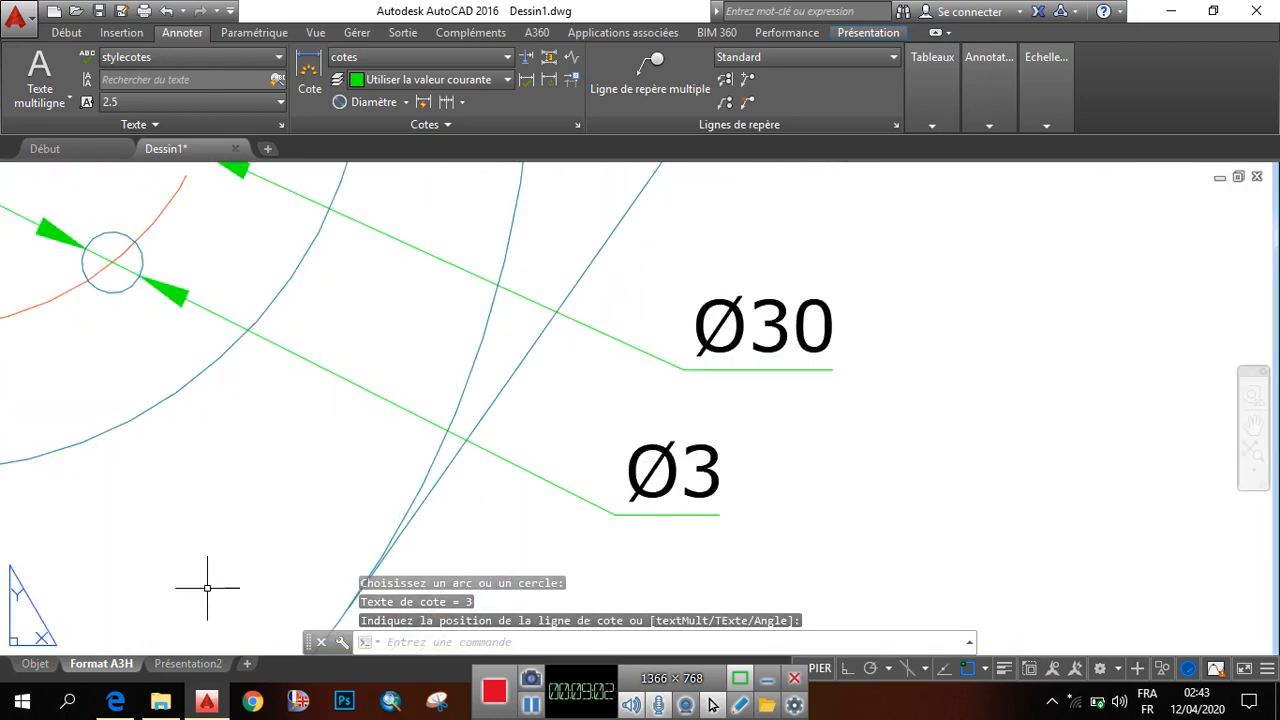
click(130, 695)
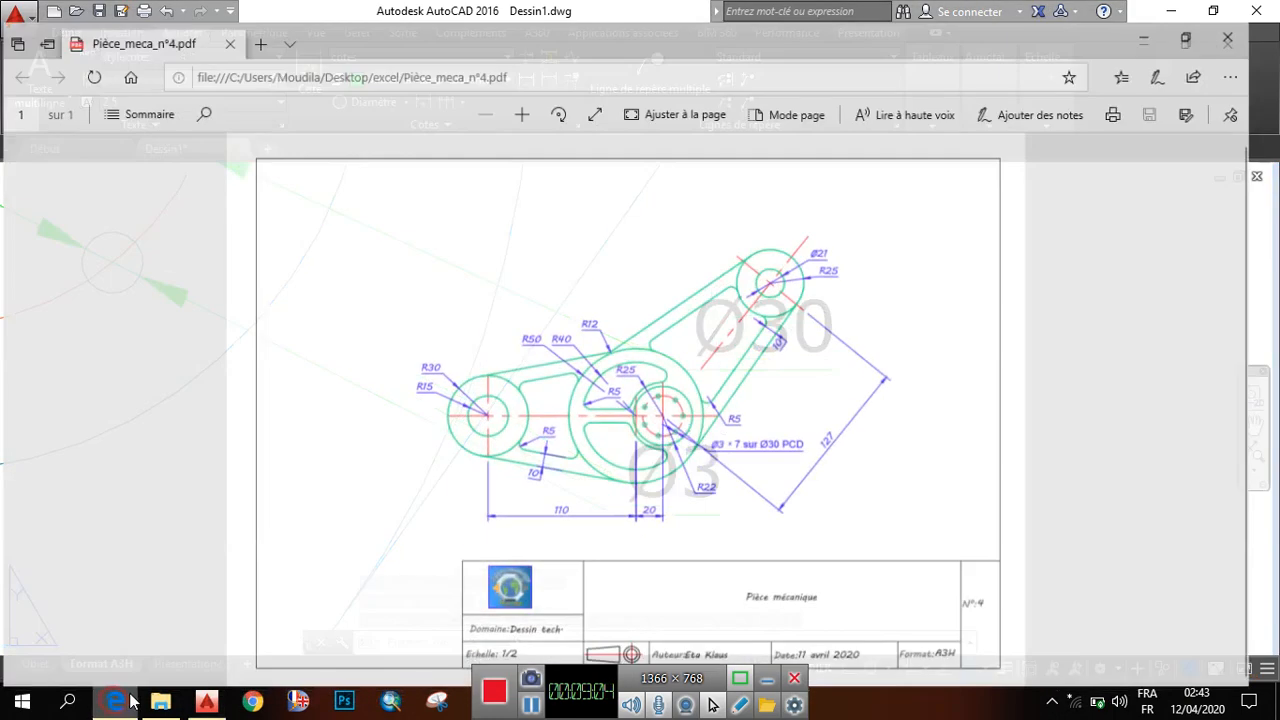
click(532, 88)
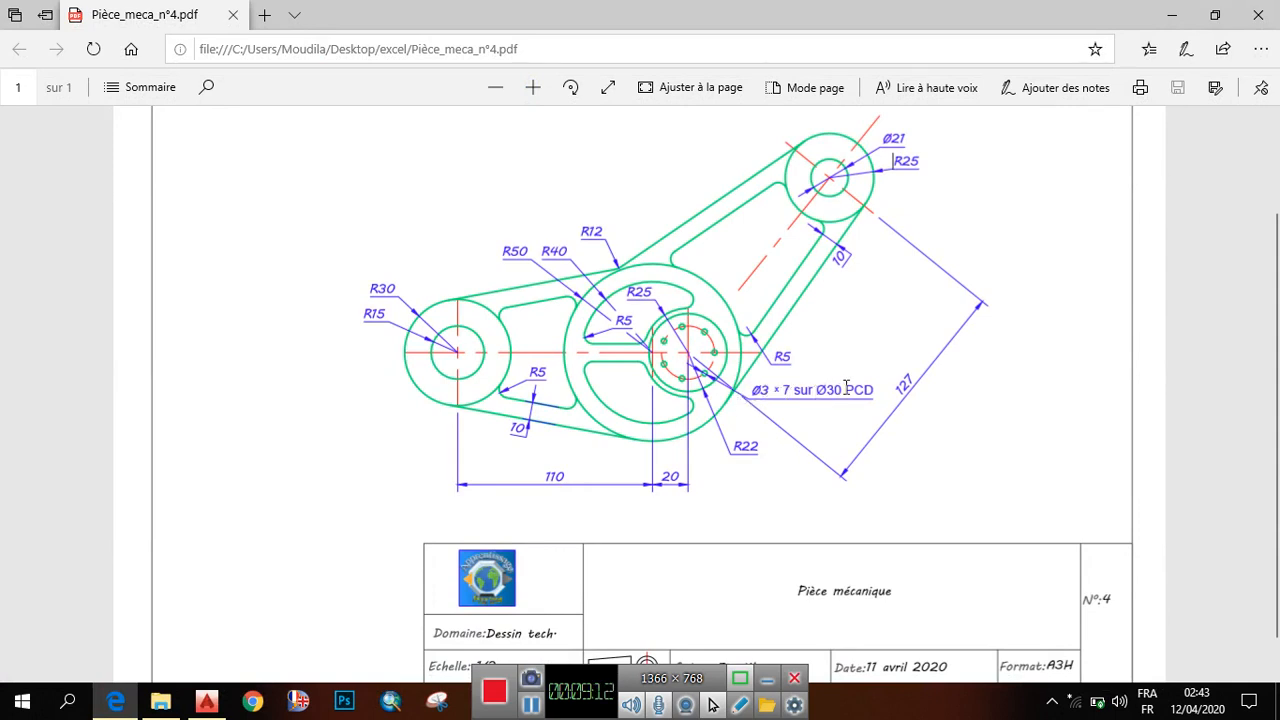
click(120, 704)
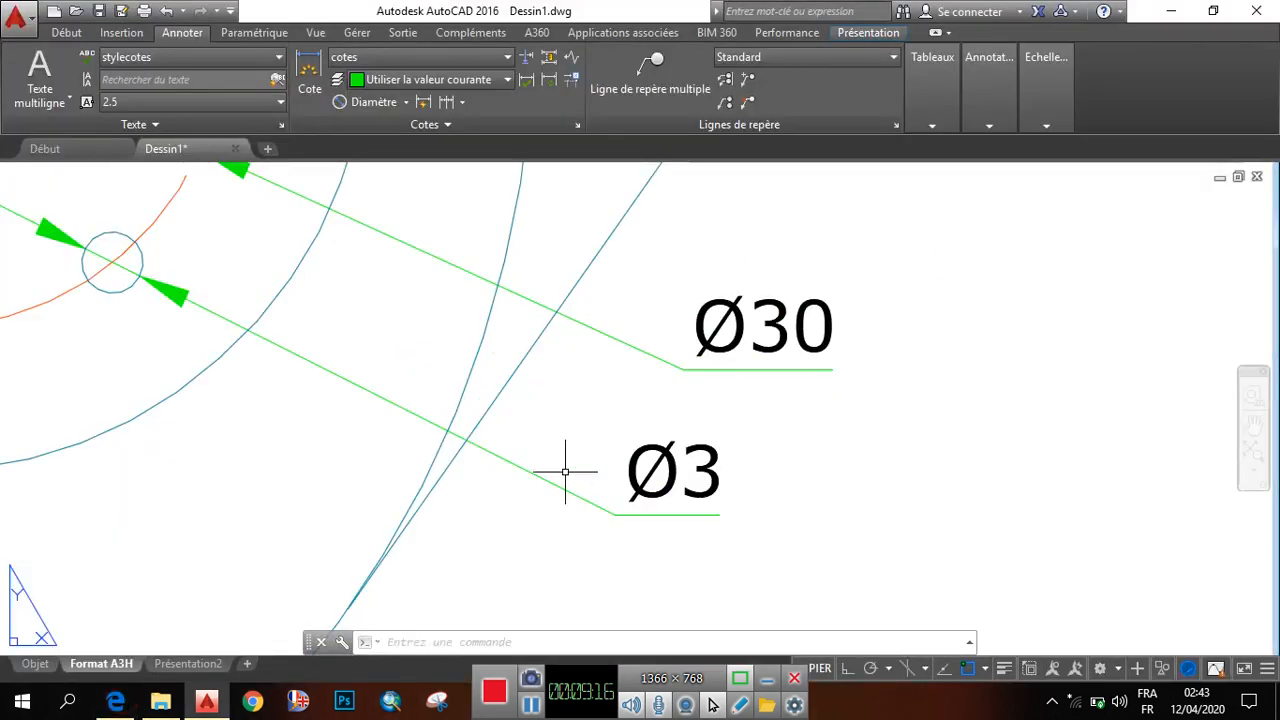
click(671, 455)
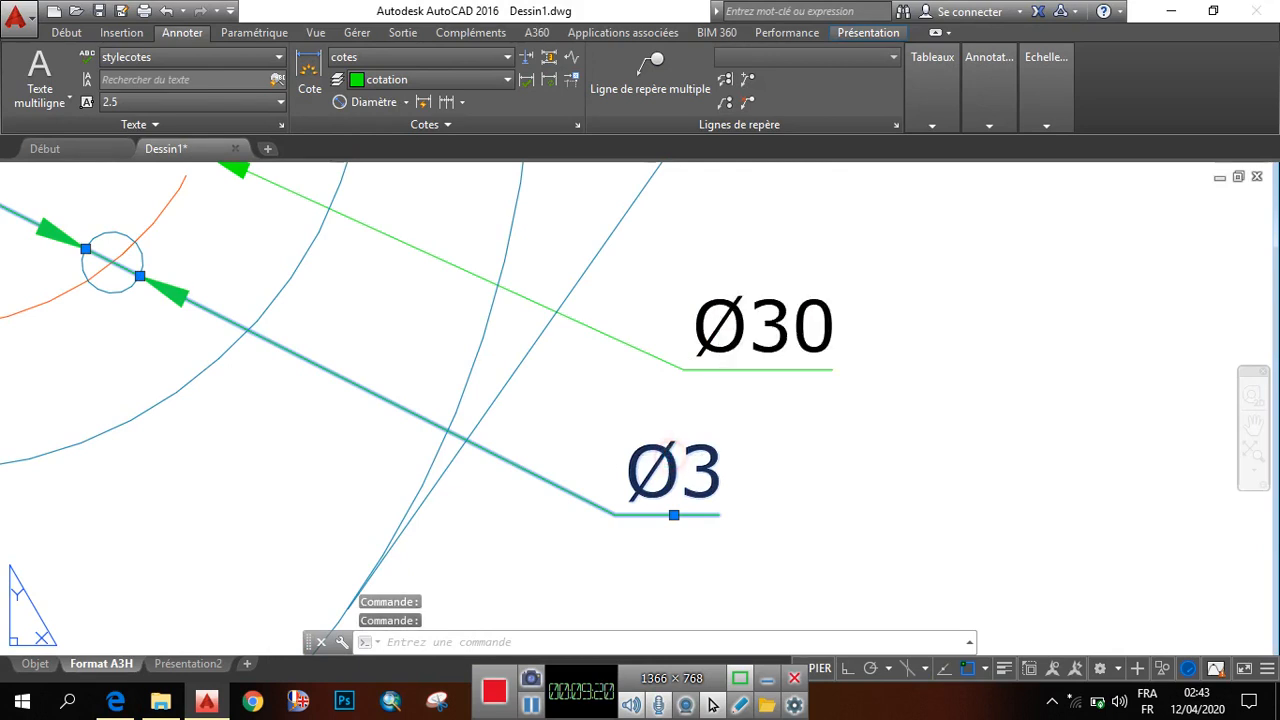
double_click(668, 472)
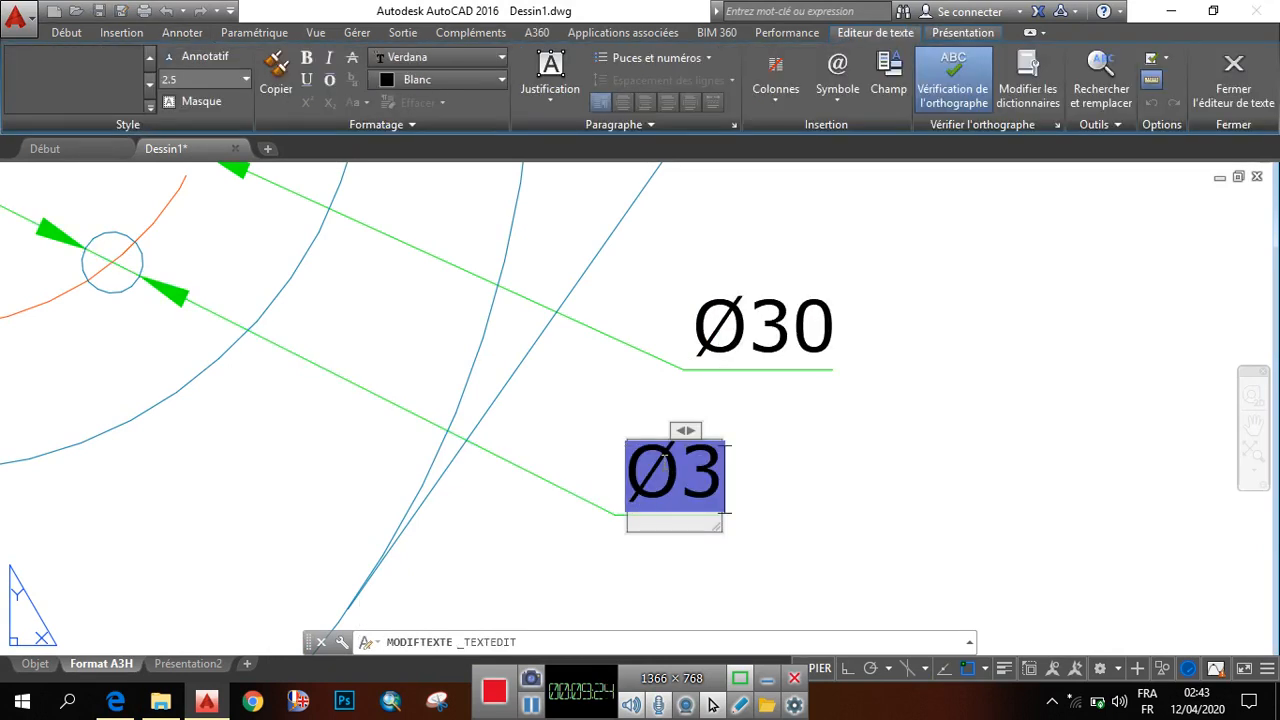
key(Delete)
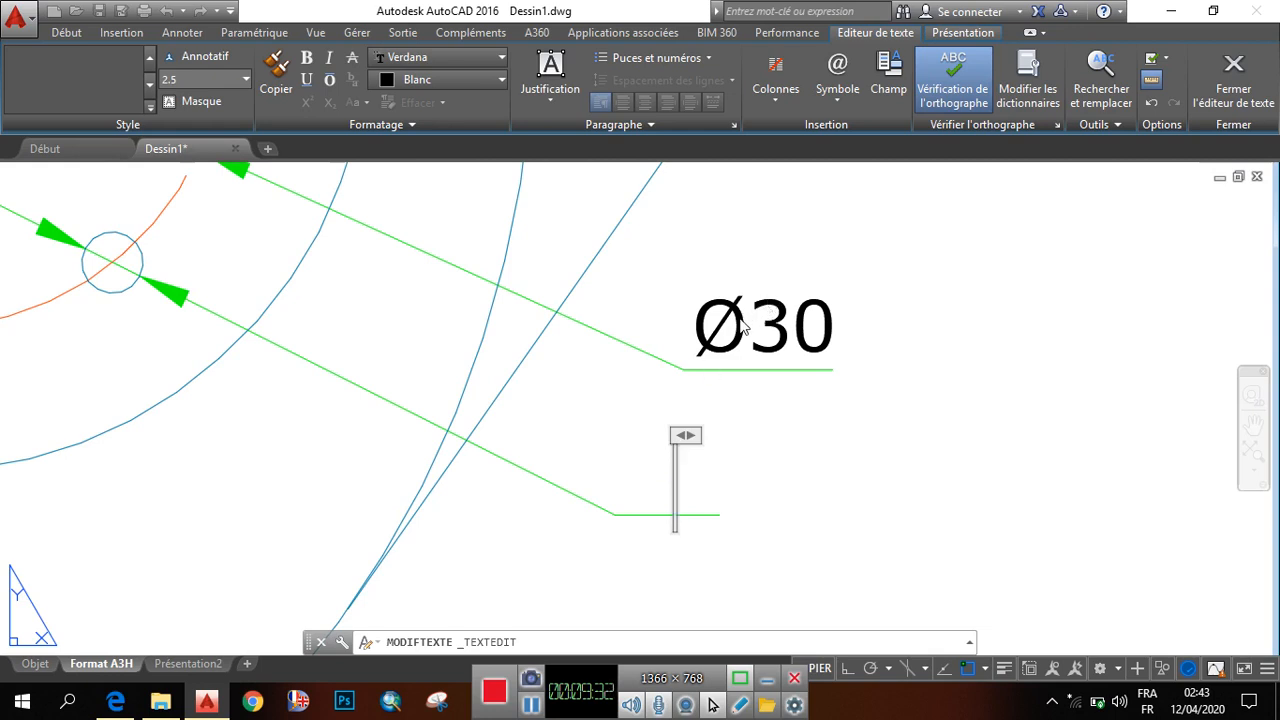
text(%)
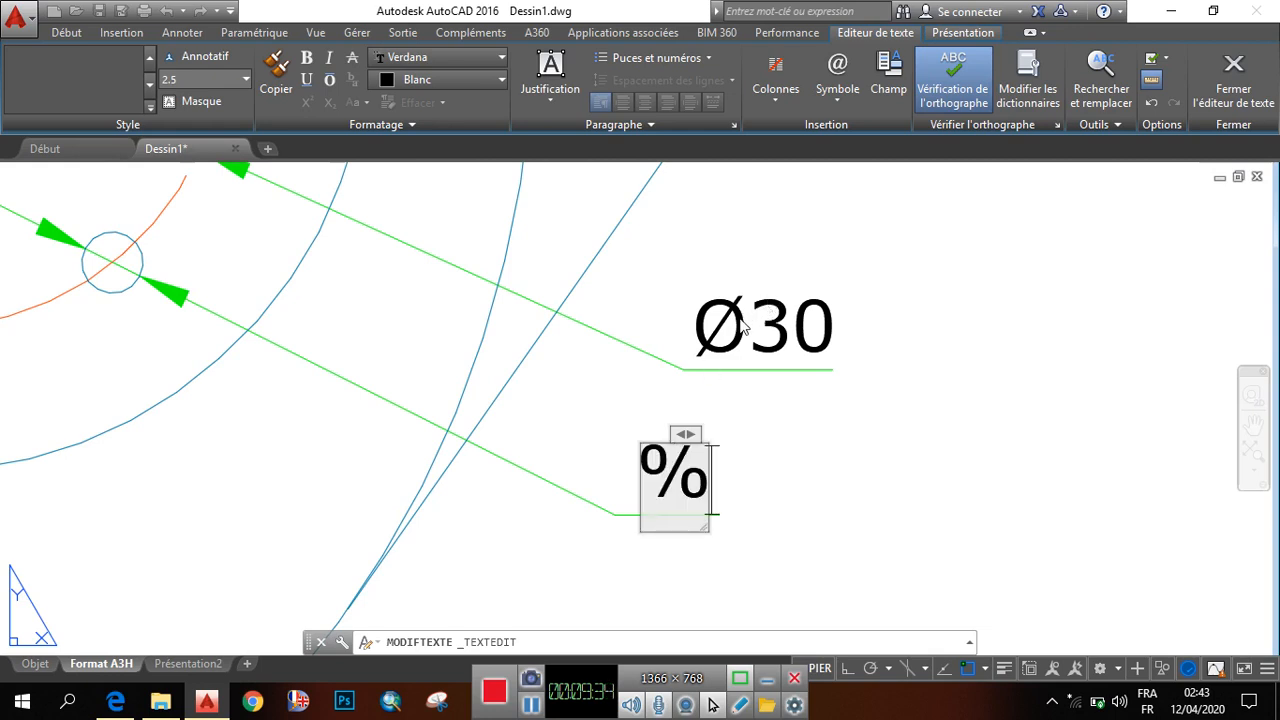
text(%c)
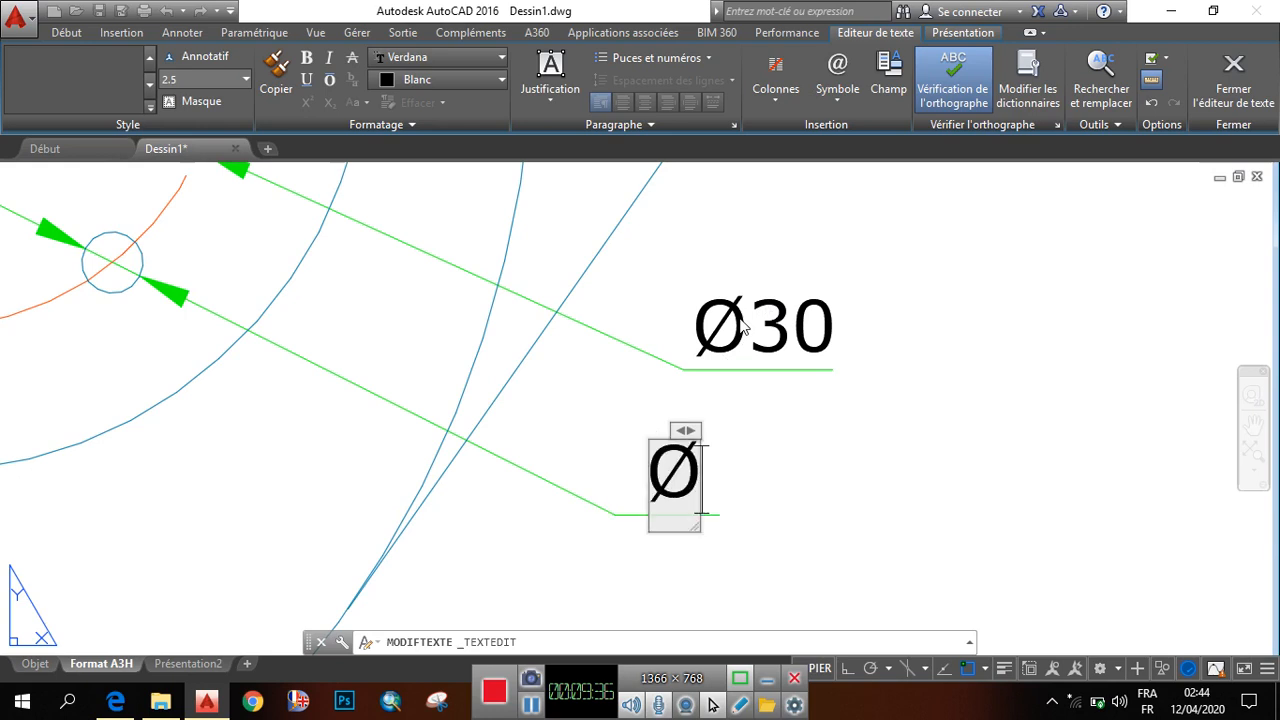
text(3)
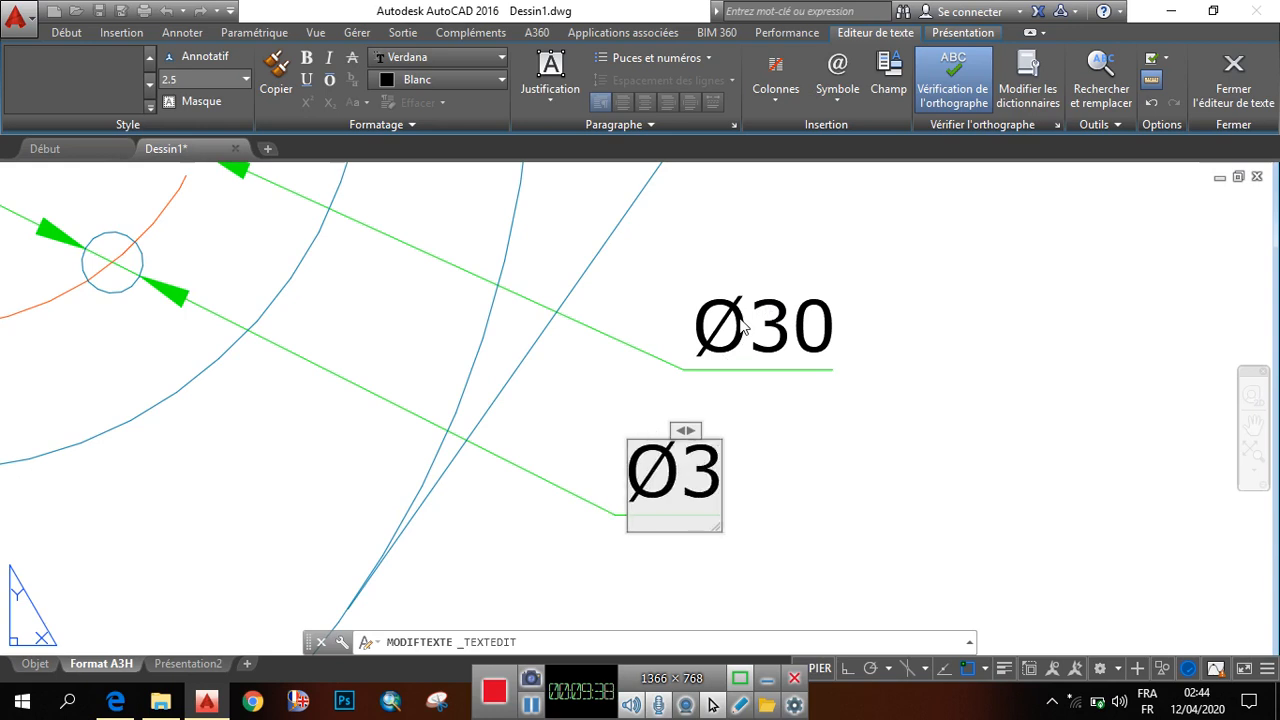
Find the cross accent character (U+02DF) in the Arial character map, copy it to the clipboard and close the map.
click(838, 95)
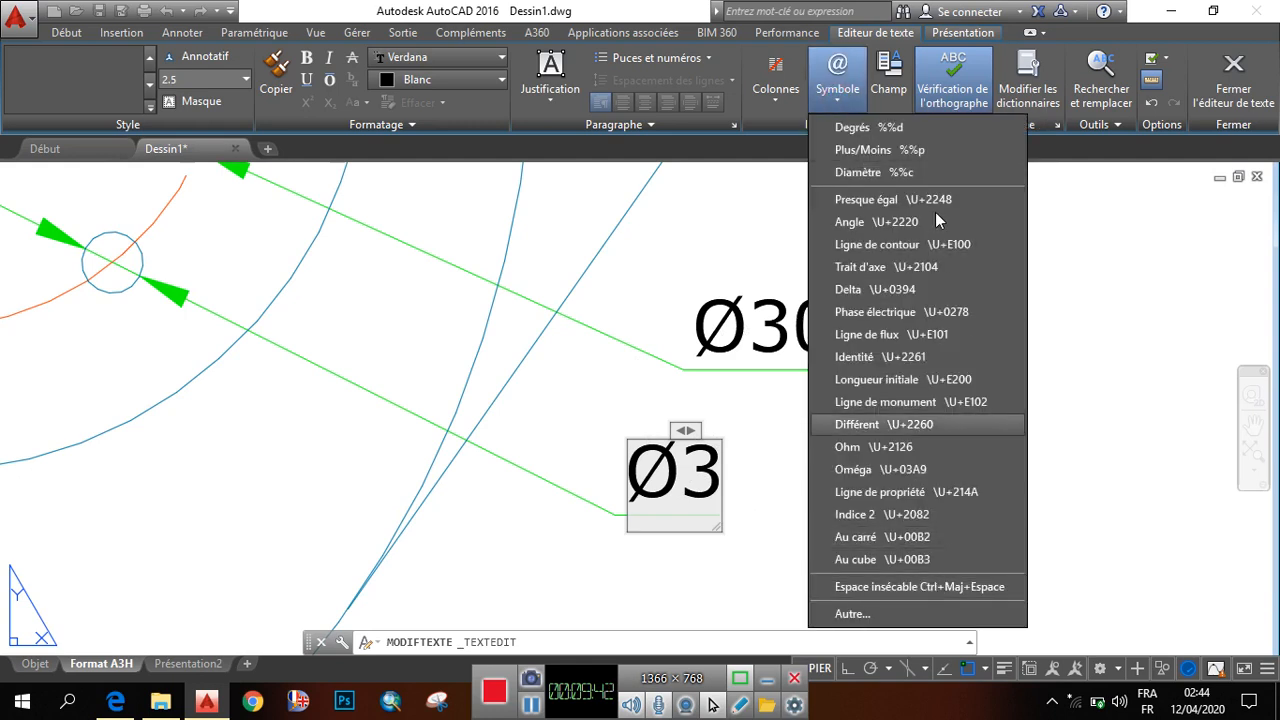
click(866, 614)
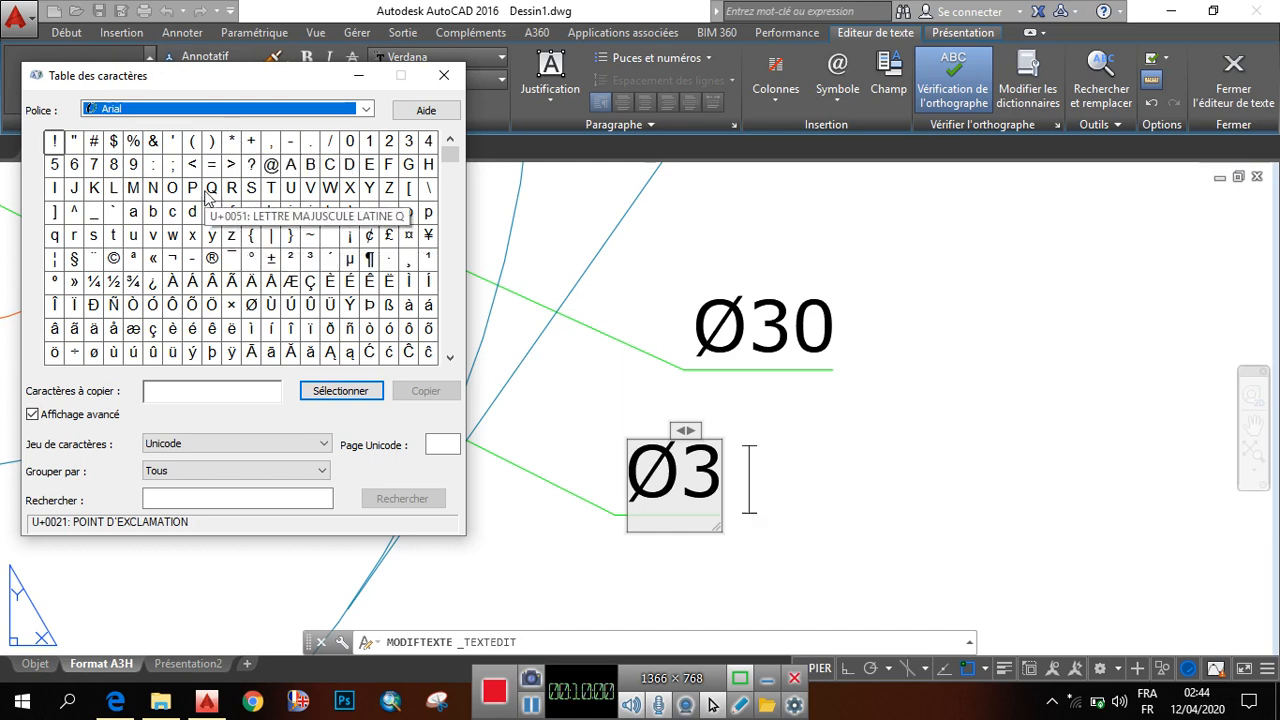
click(450, 362)
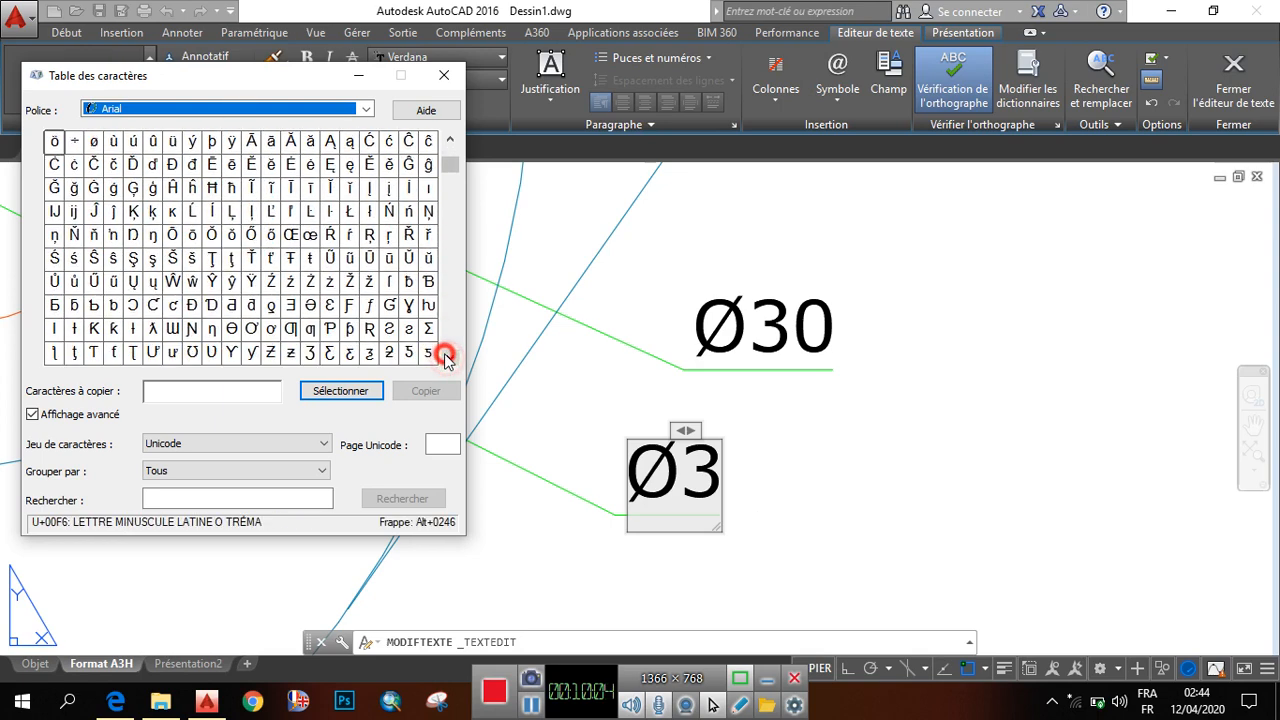
drag(447, 360, 449, 360)
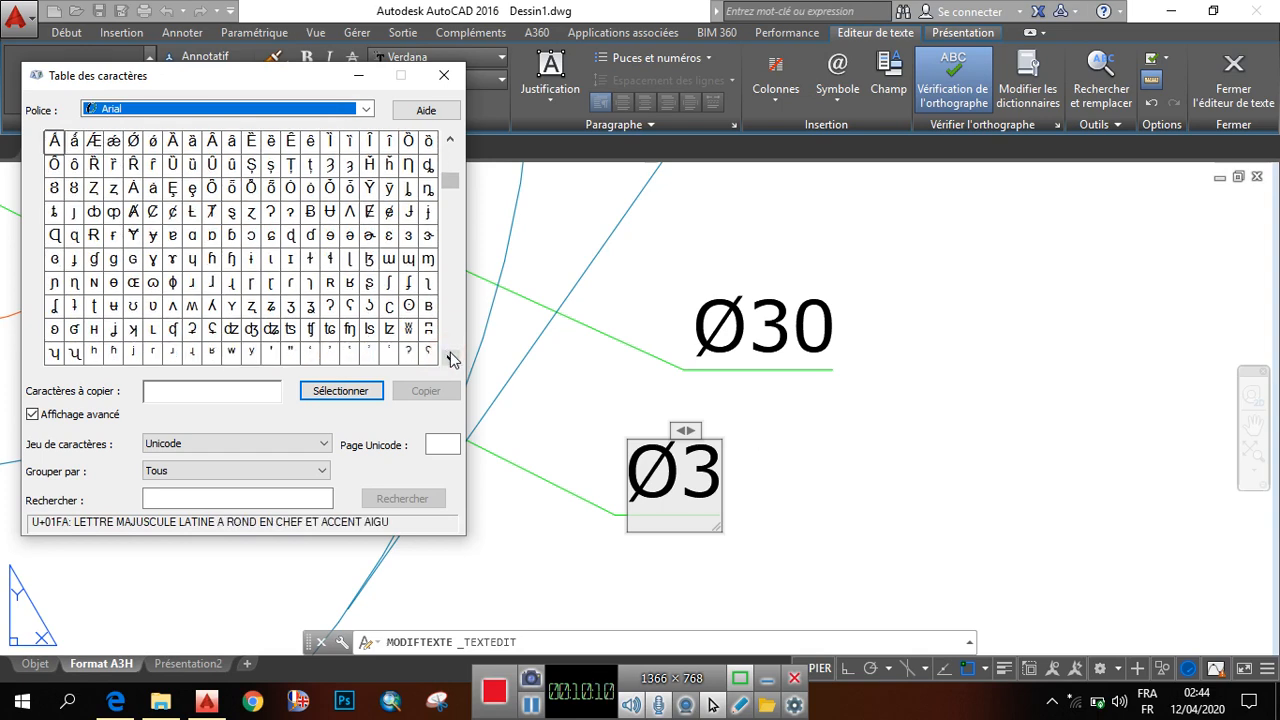
click(451, 358)
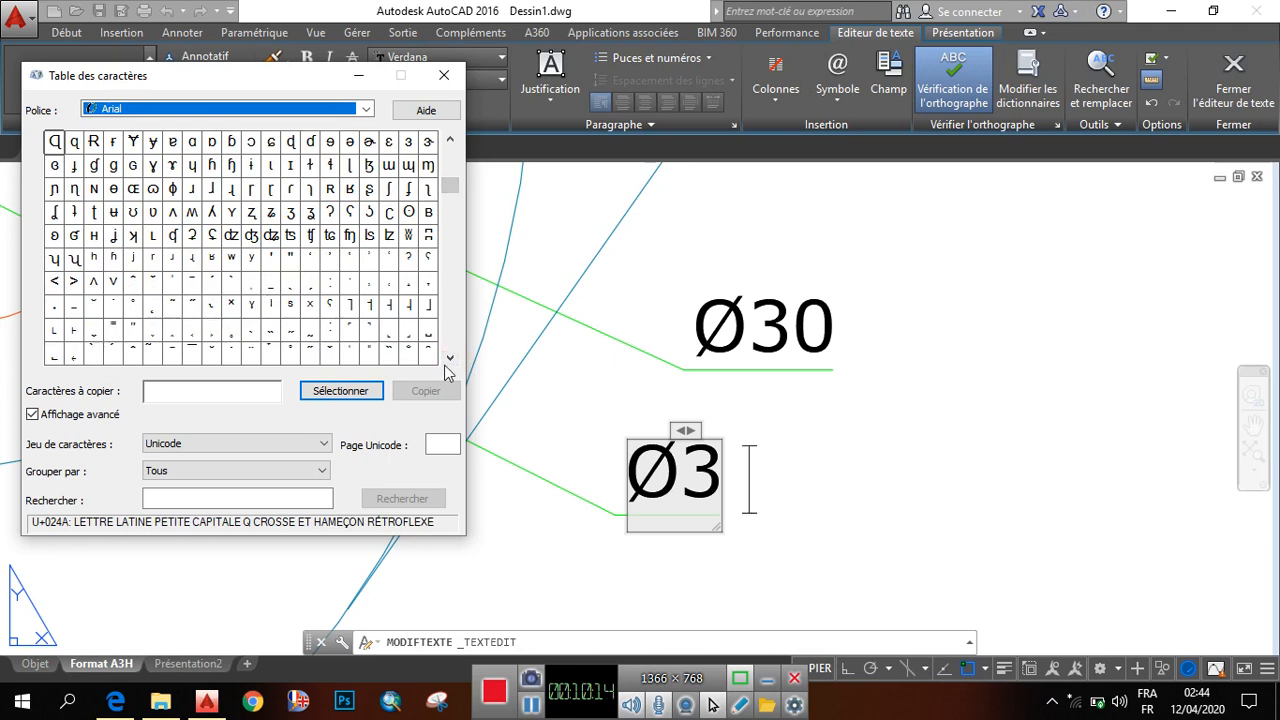
click(228, 306)
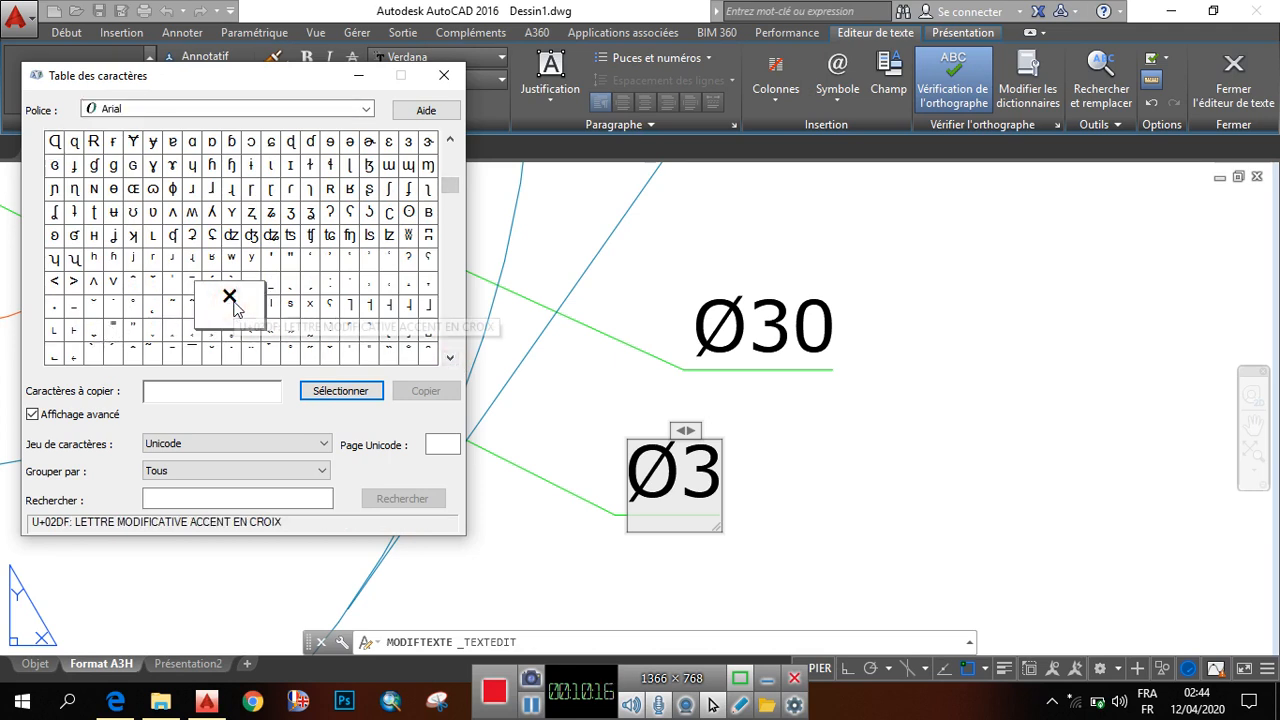
click(345, 390)
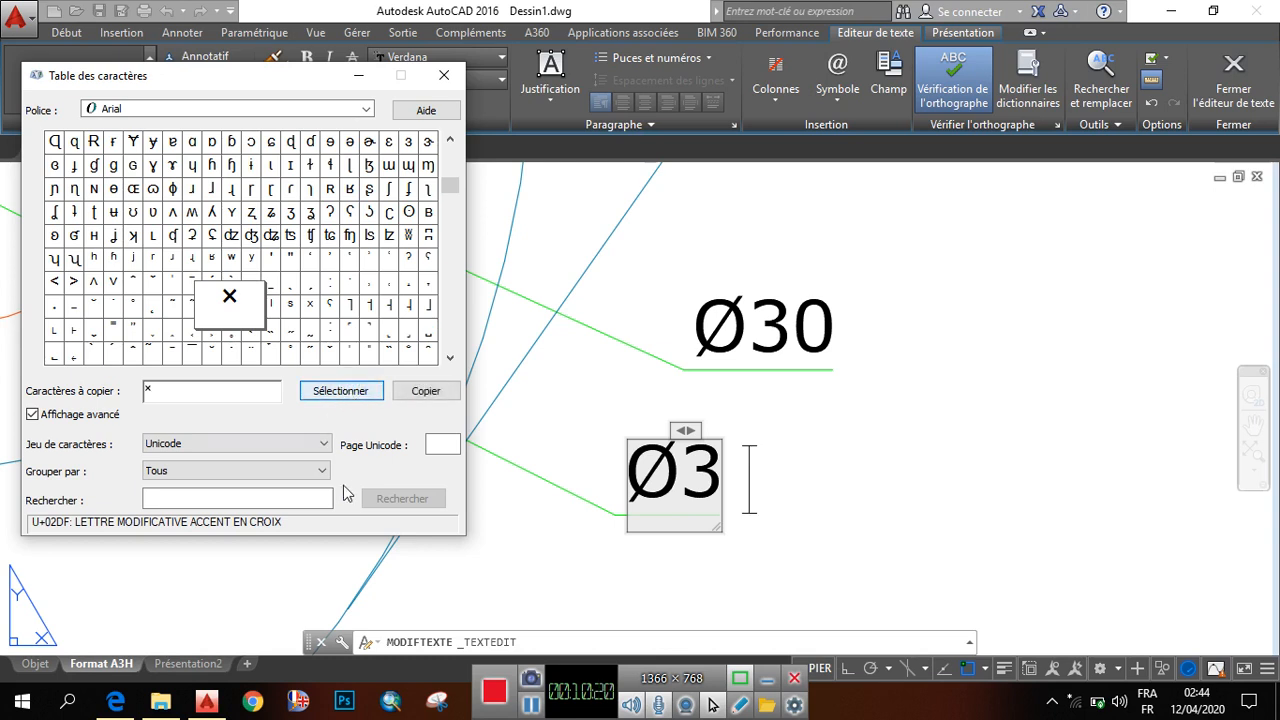
click(440, 393)
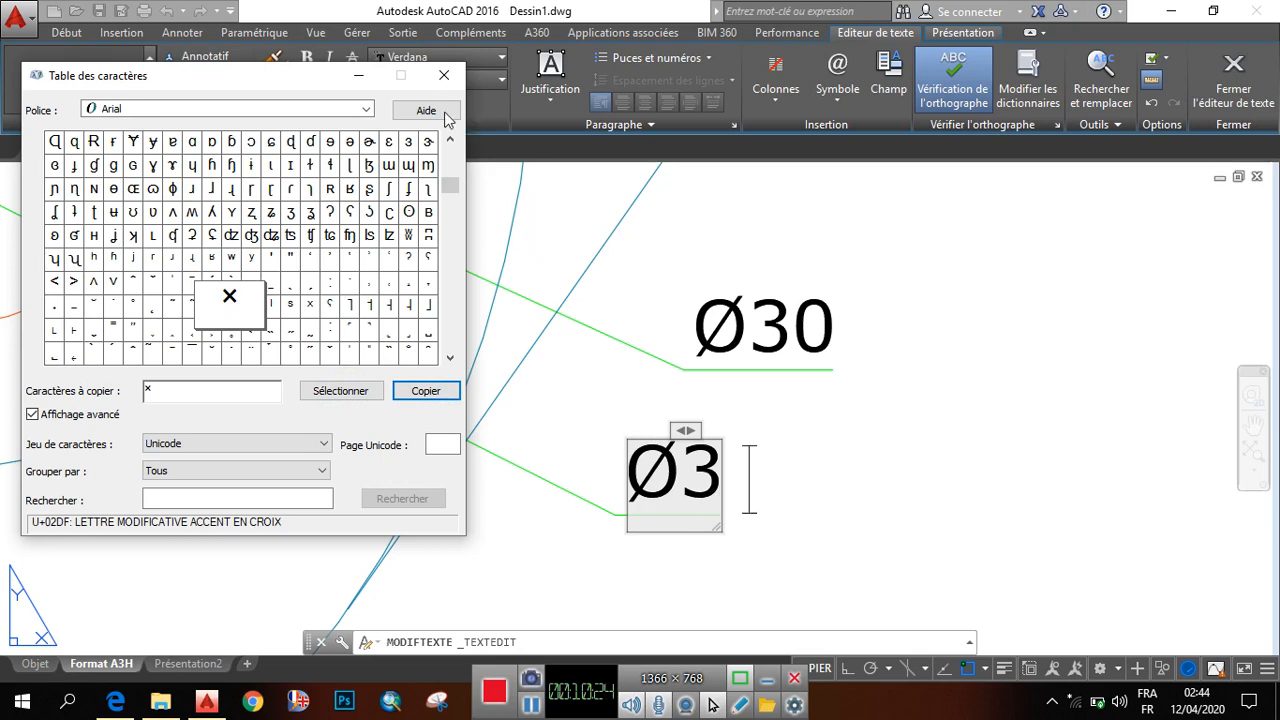
click(444, 75)
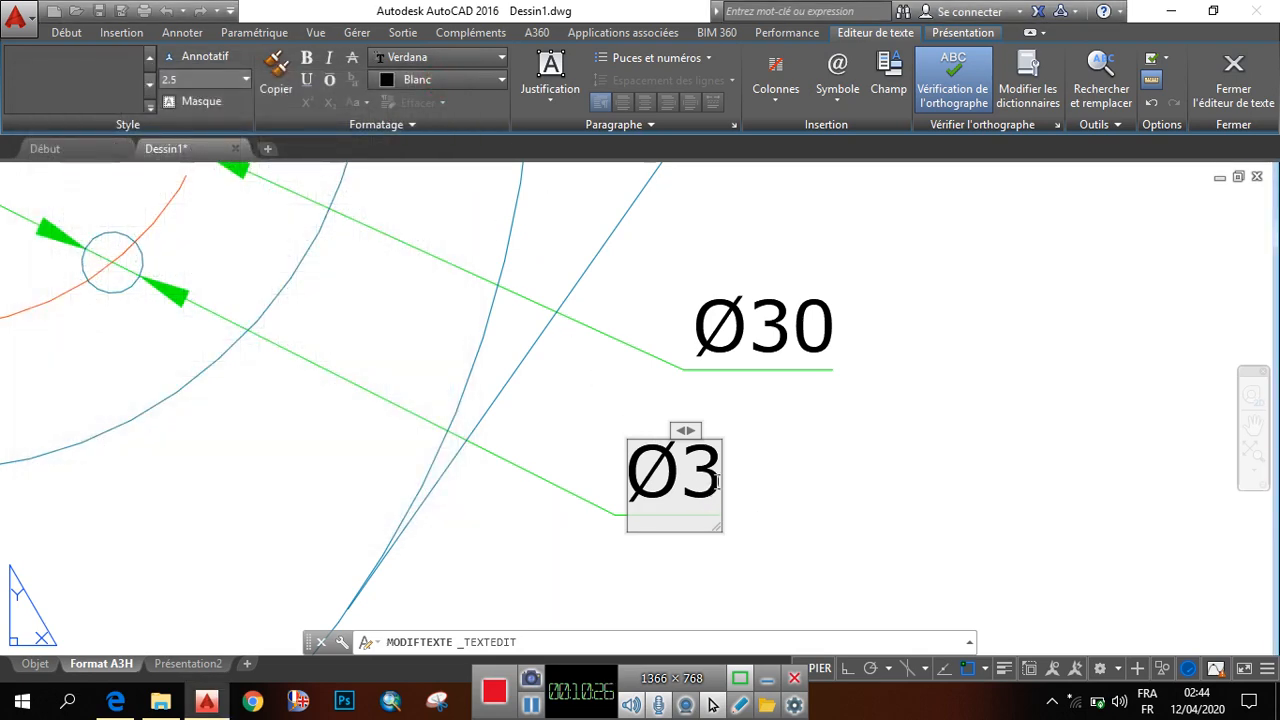
Paste the cross after Ø3 in the small hole's dimension text and set its colour to black (0,0,0).
right_click(734, 472)
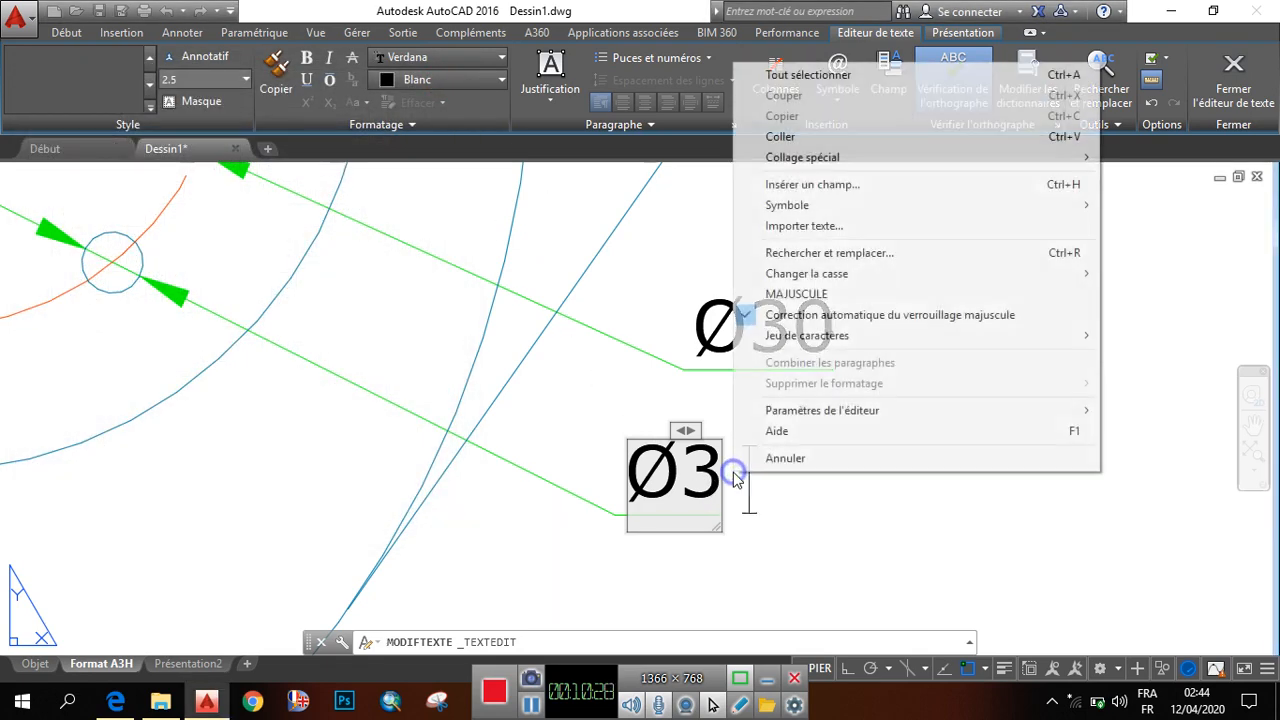
click(782, 136)
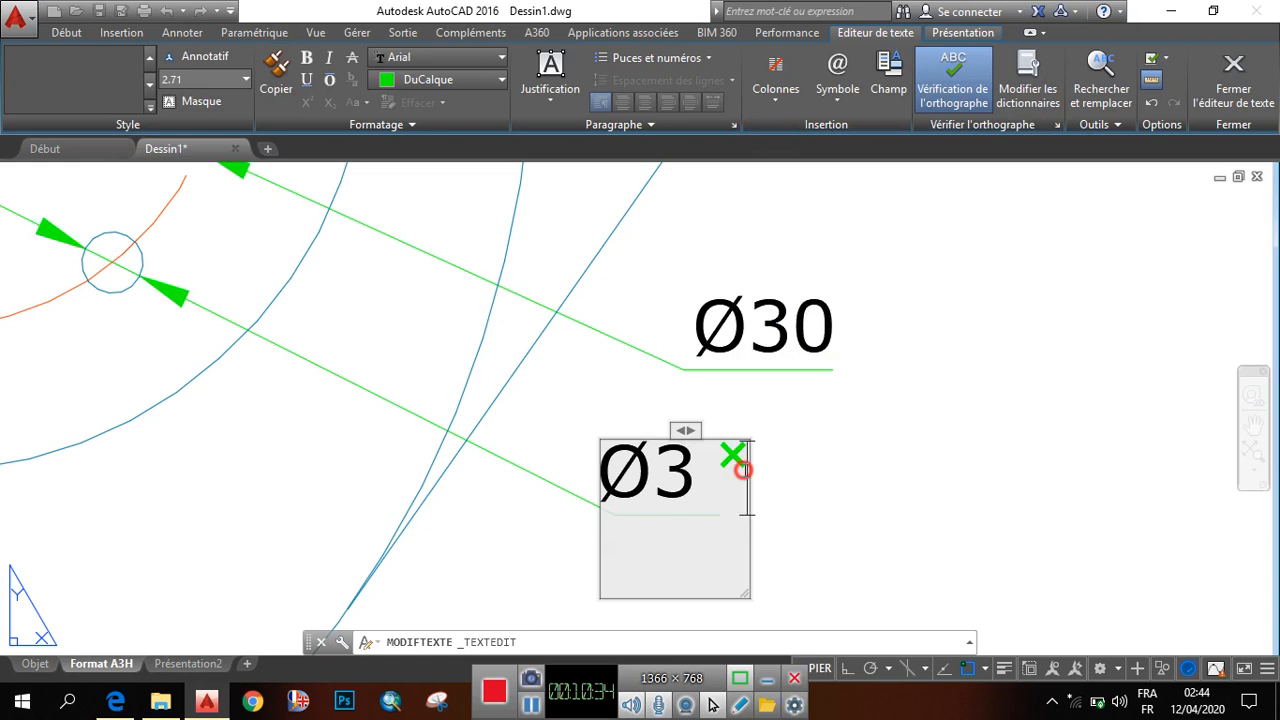
drag(737, 459, 732, 455)
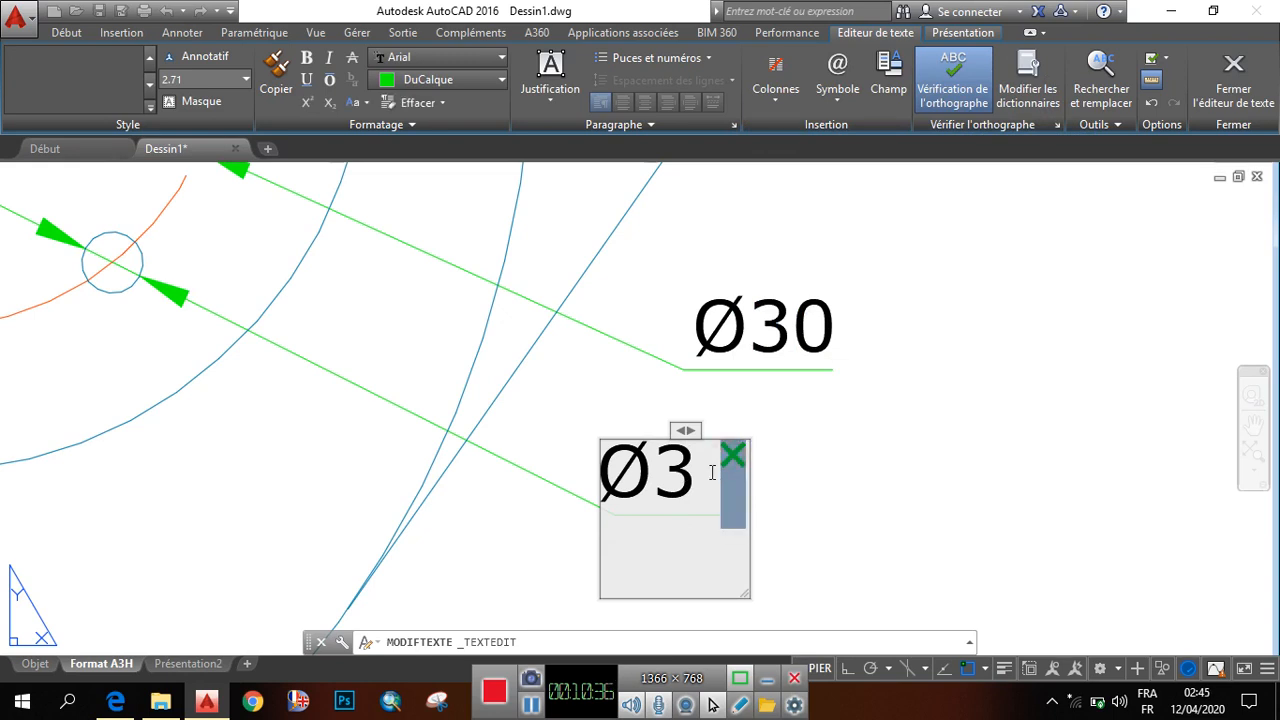
click(500, 79)
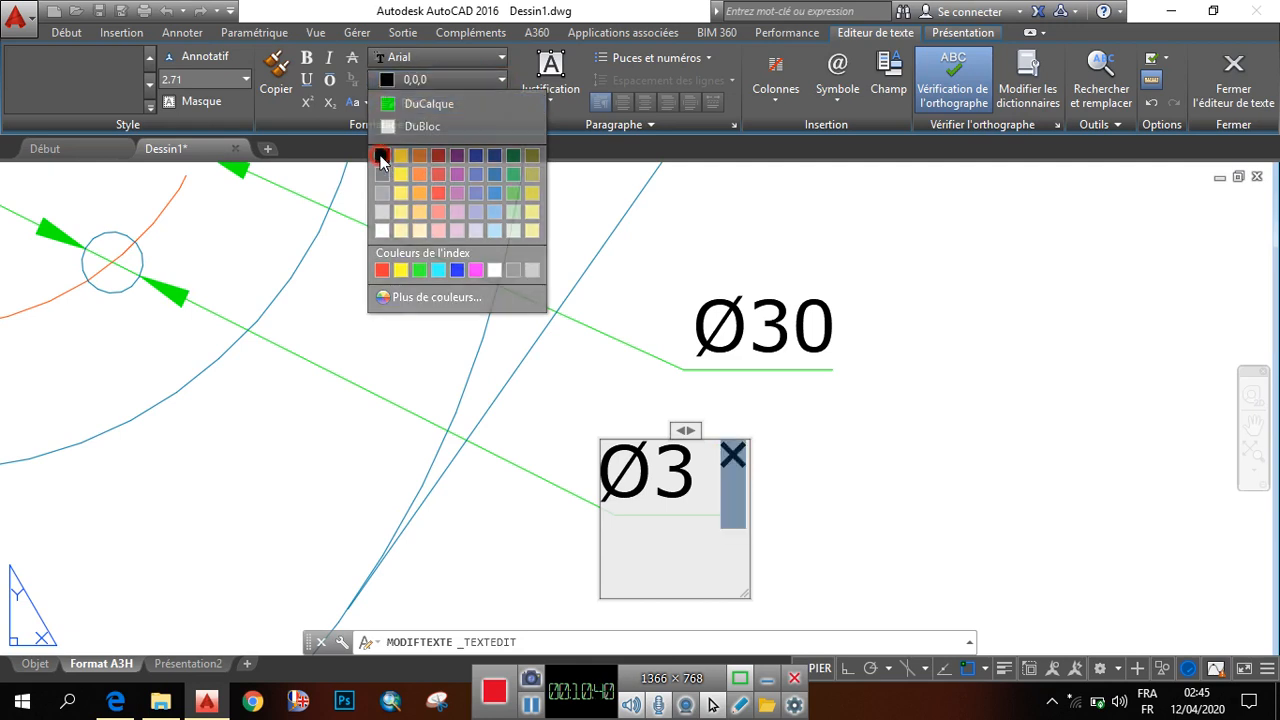
Extend the small hole's dimension text after the cross with 7 sur %%c30.
click(381, 157)
click(737, 520)
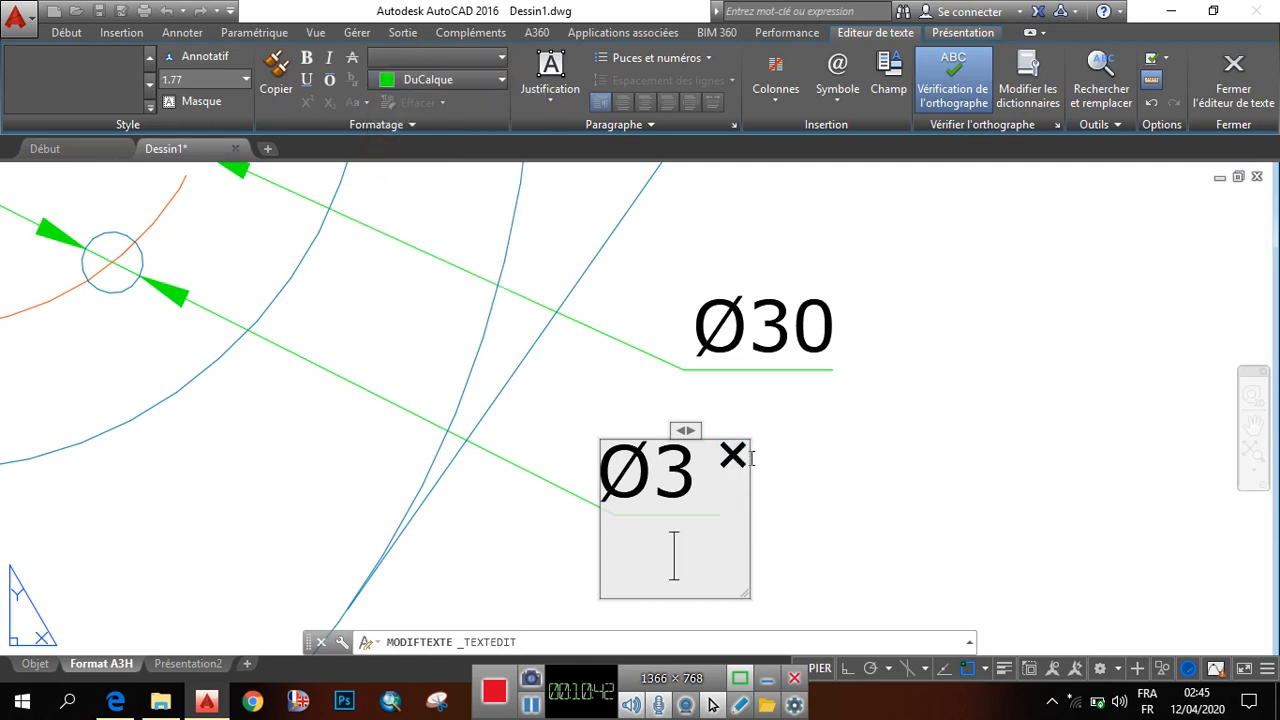
click(745, 455)
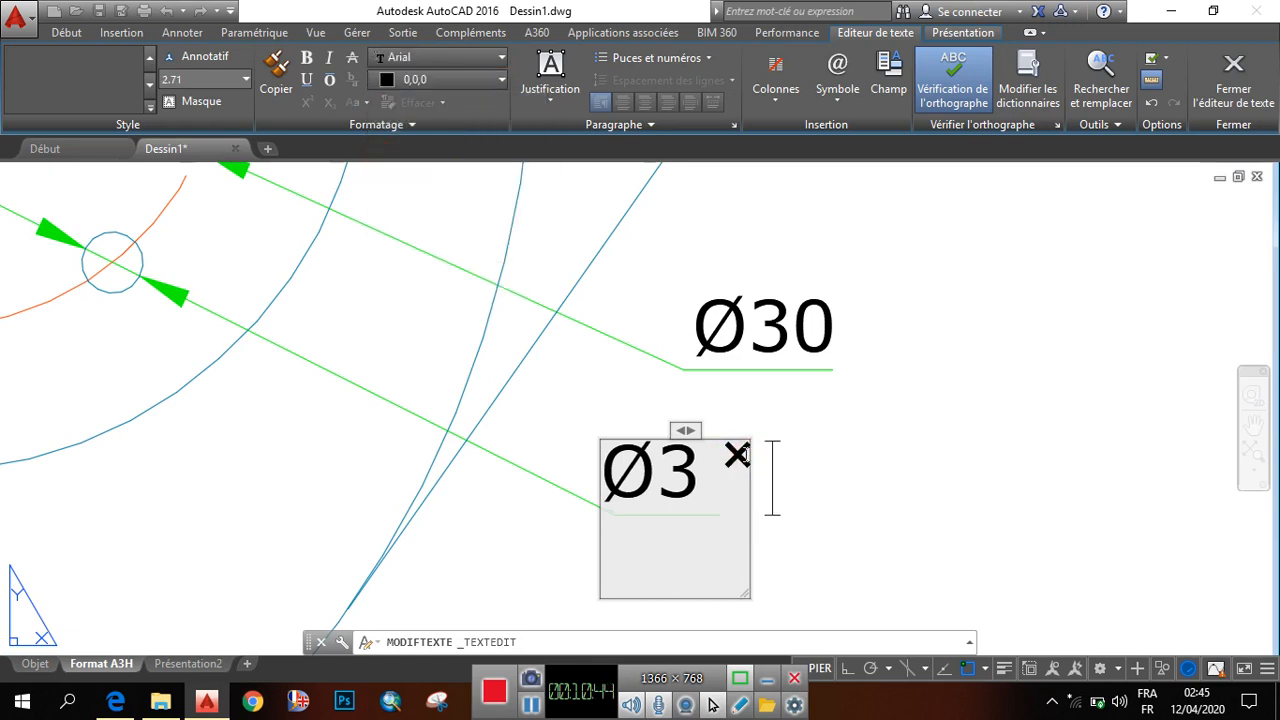
text(7)
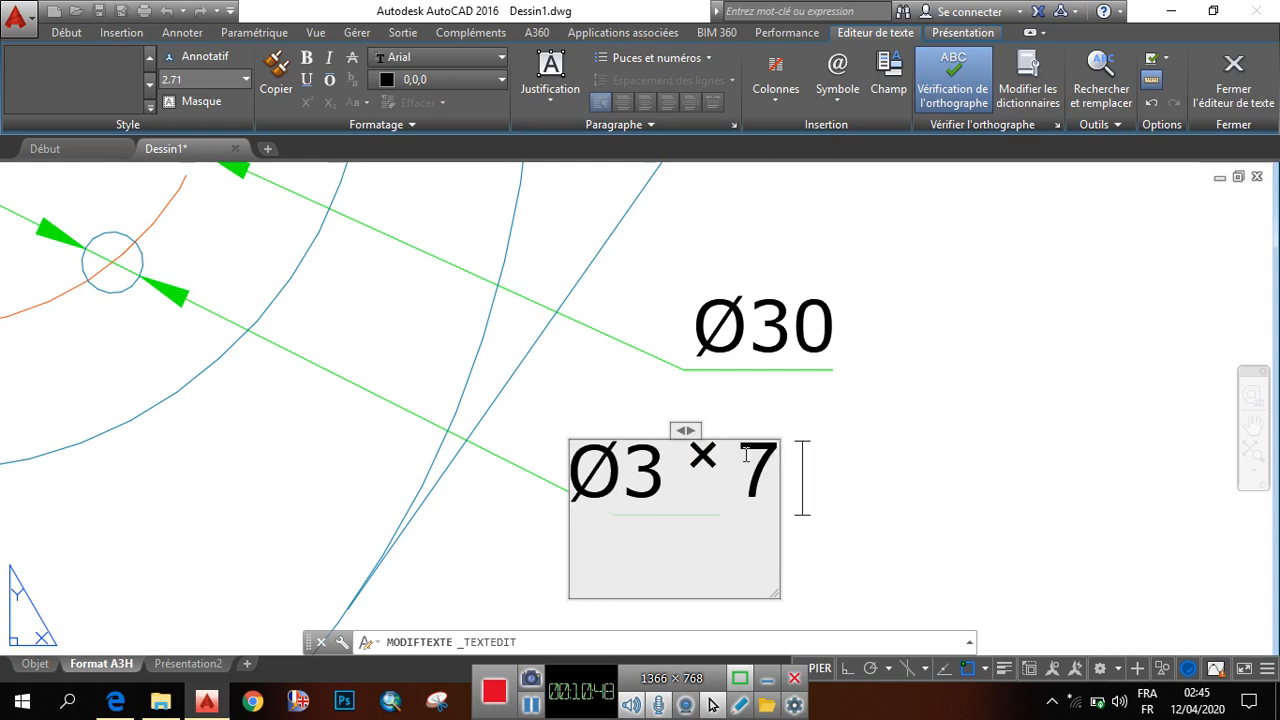
text( sur)
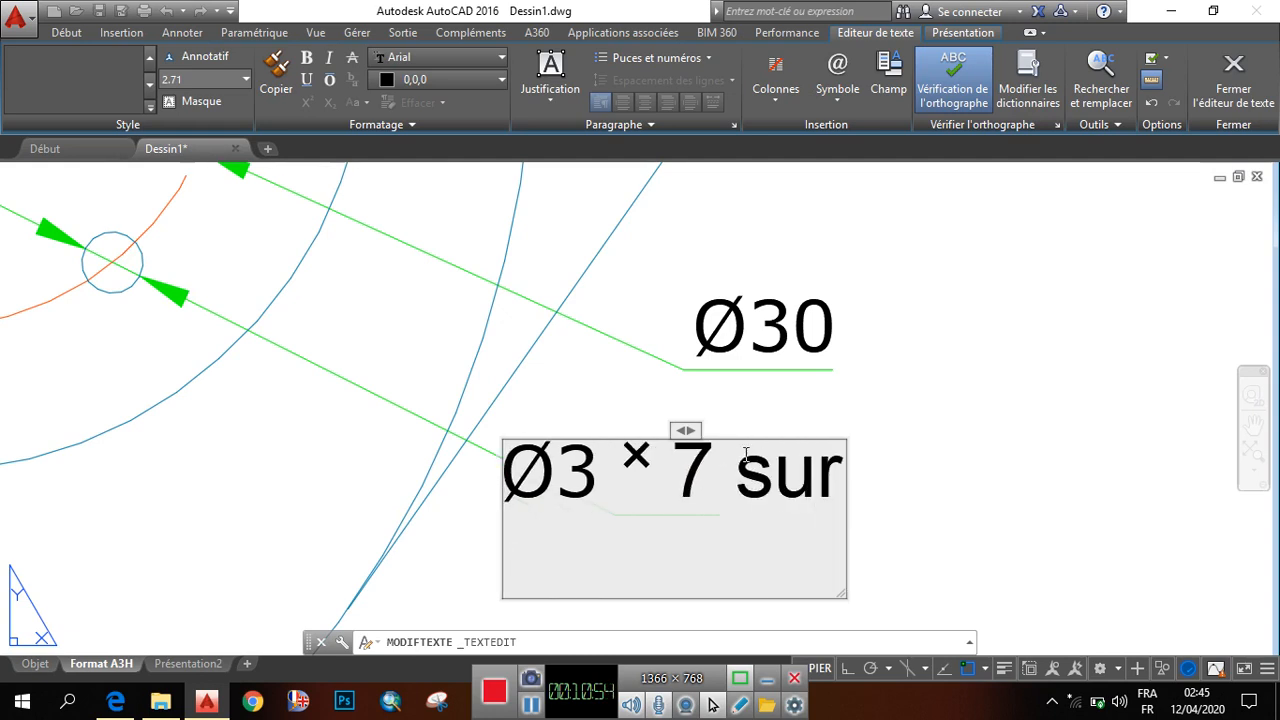
text(%)
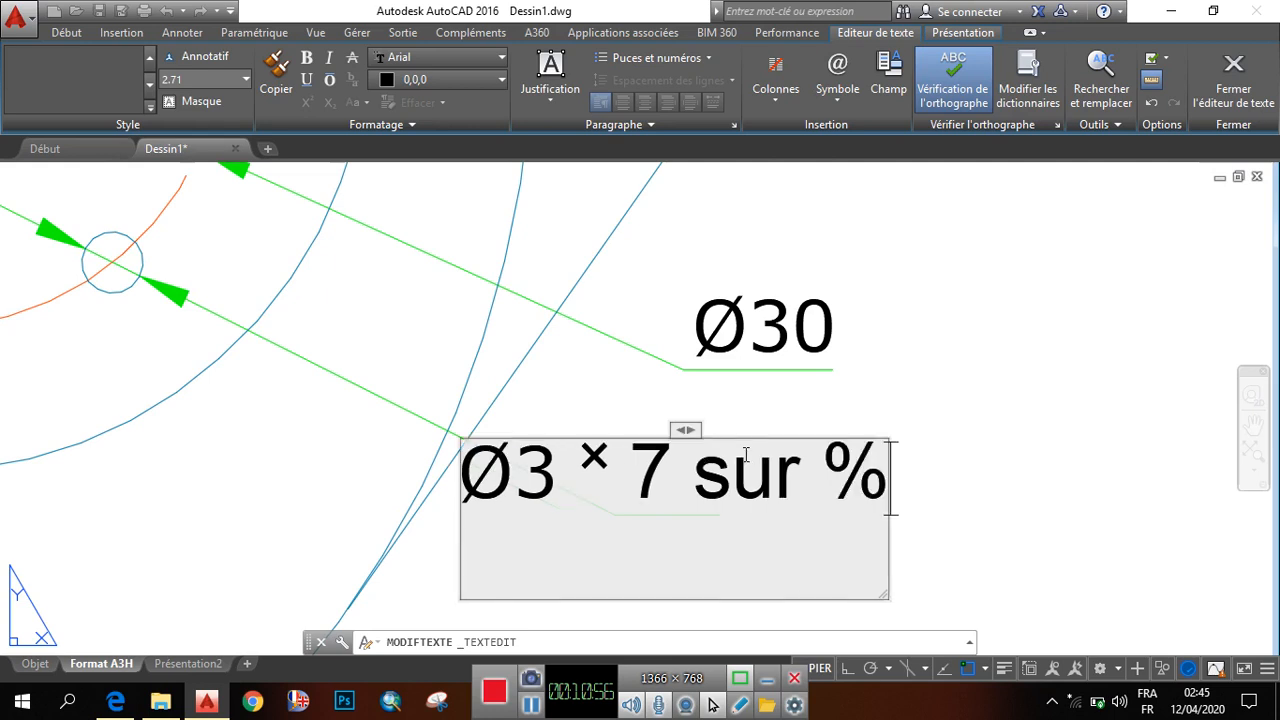
text(%c)
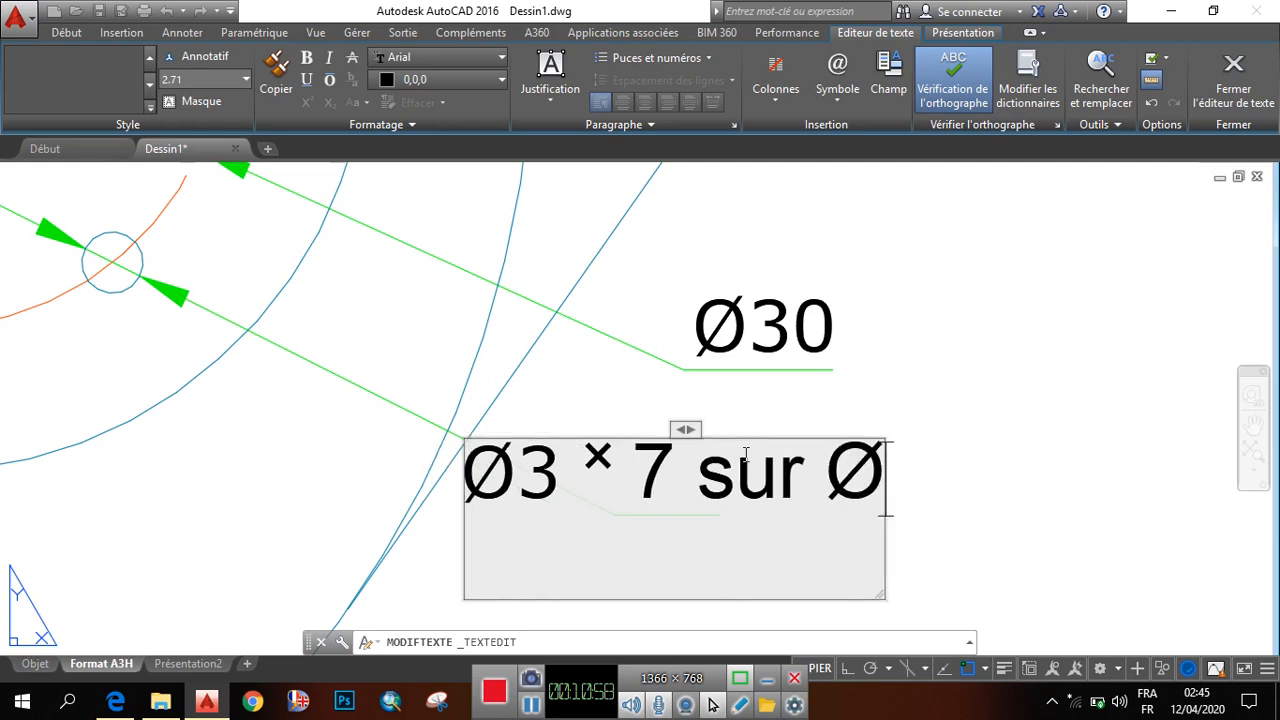
text(30)
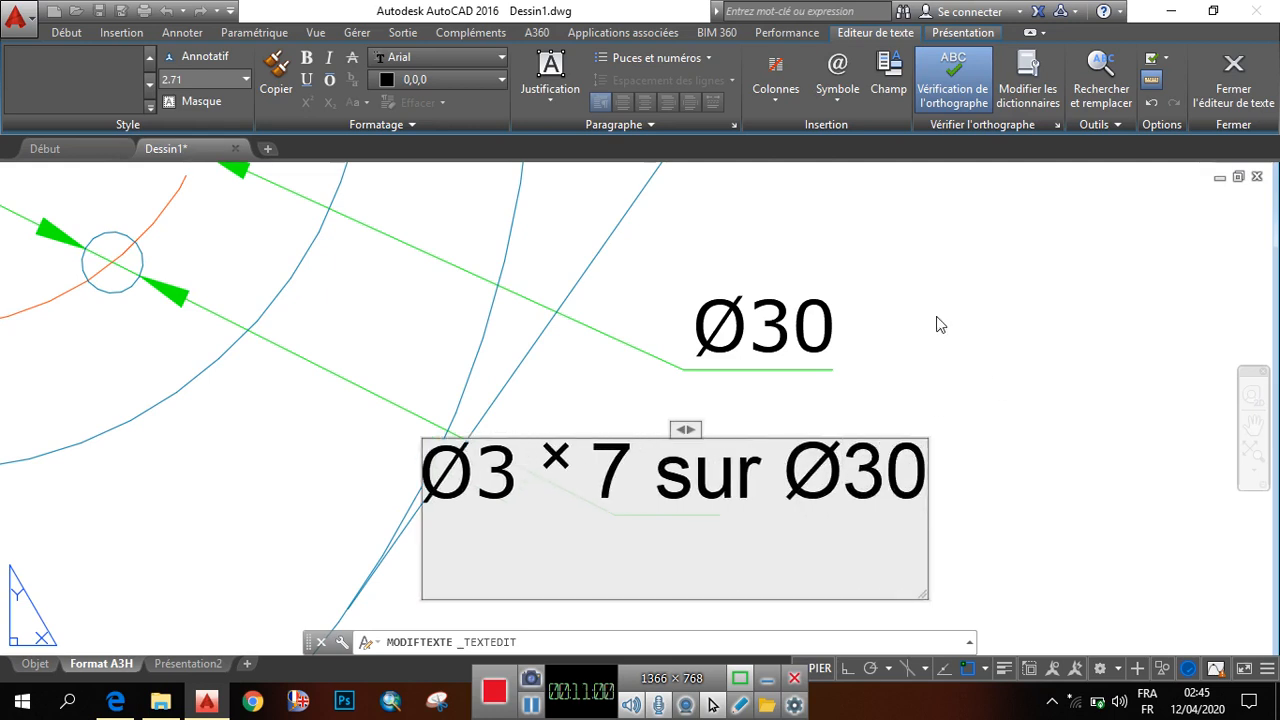
scroll(788, 387, down, 2)
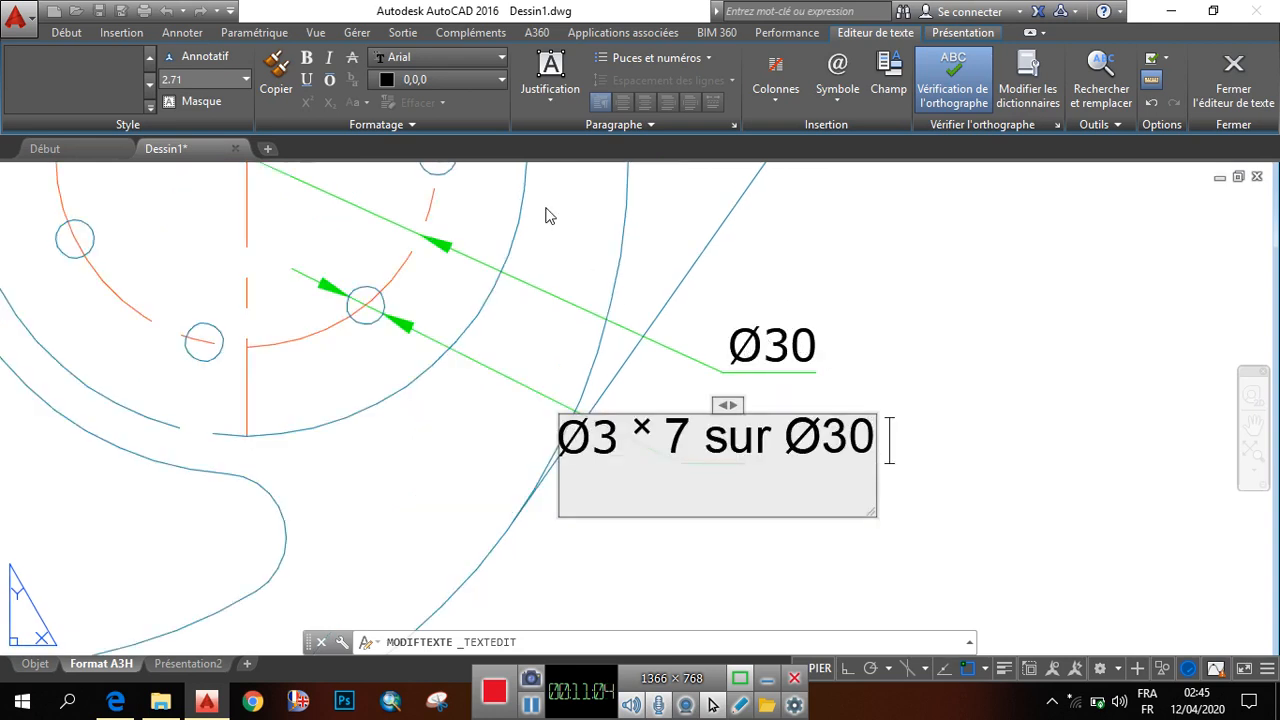
Check the callout in Pièce_meca_n°4.pdf in the browser, and back in AutoCAD append PCD to the dimension text and finish editing.
click(115, 702)
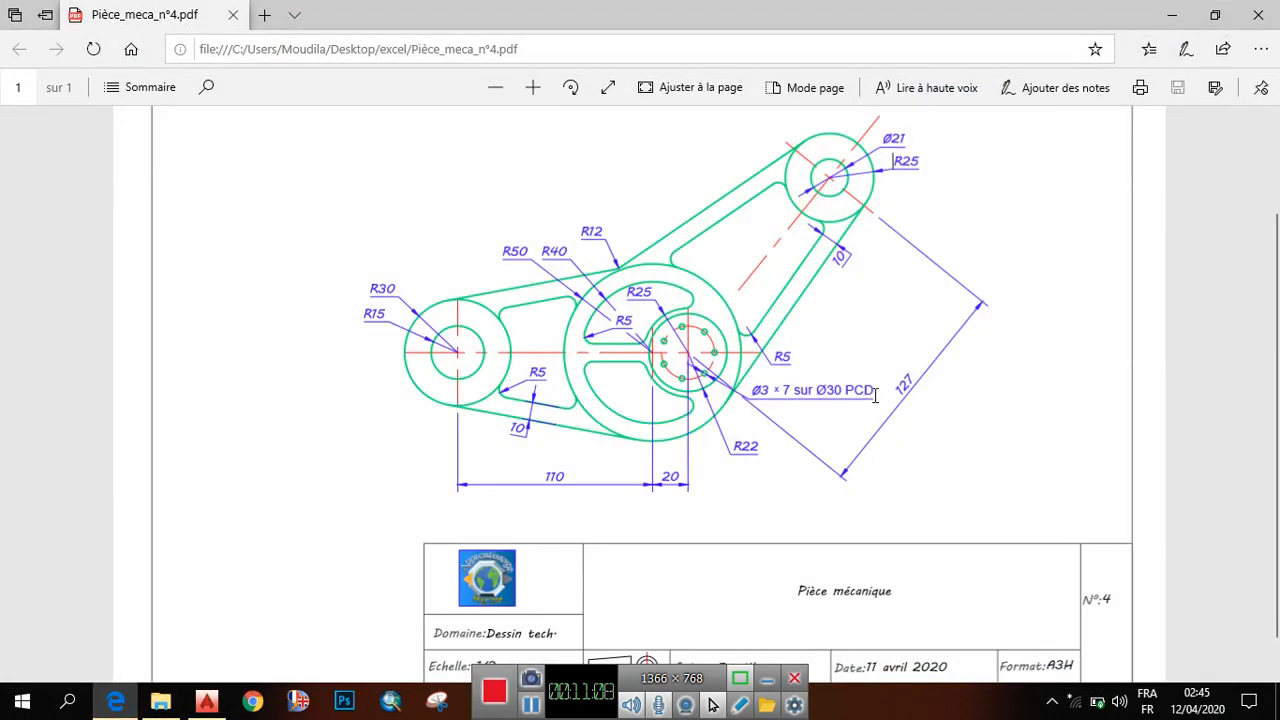
click(206, 702)
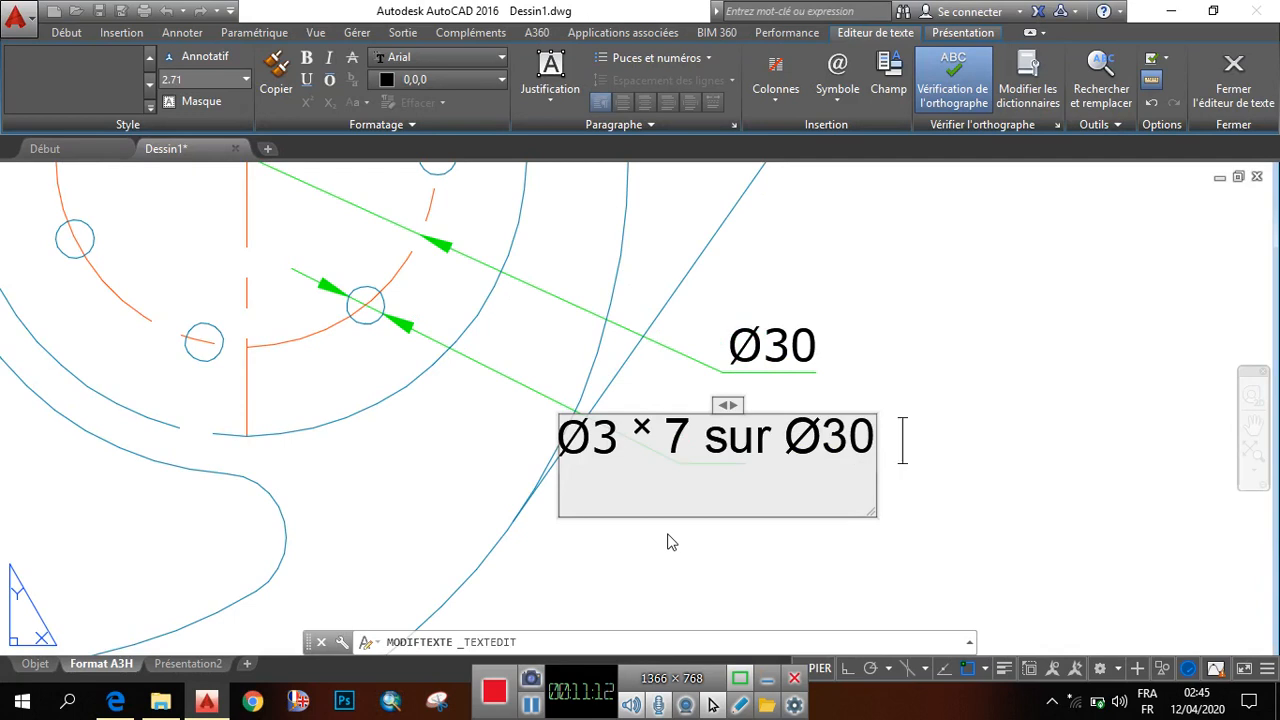
text(PCD)
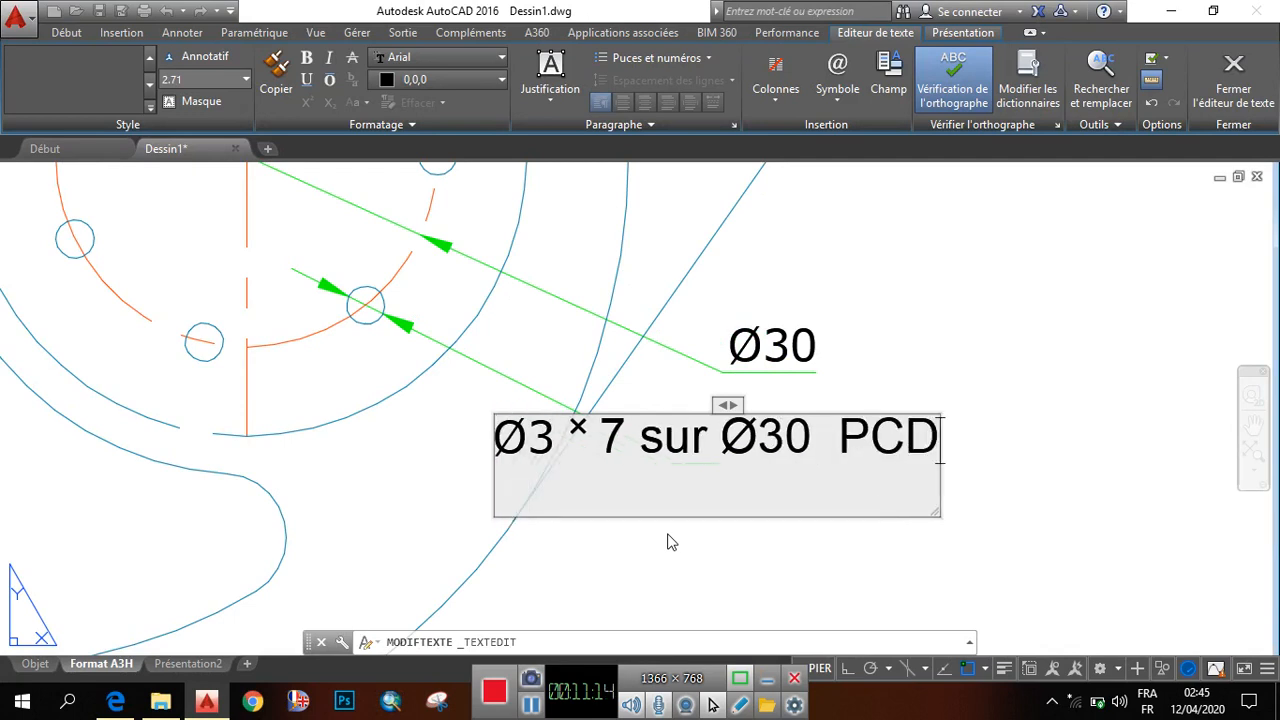
click(1013, 421)
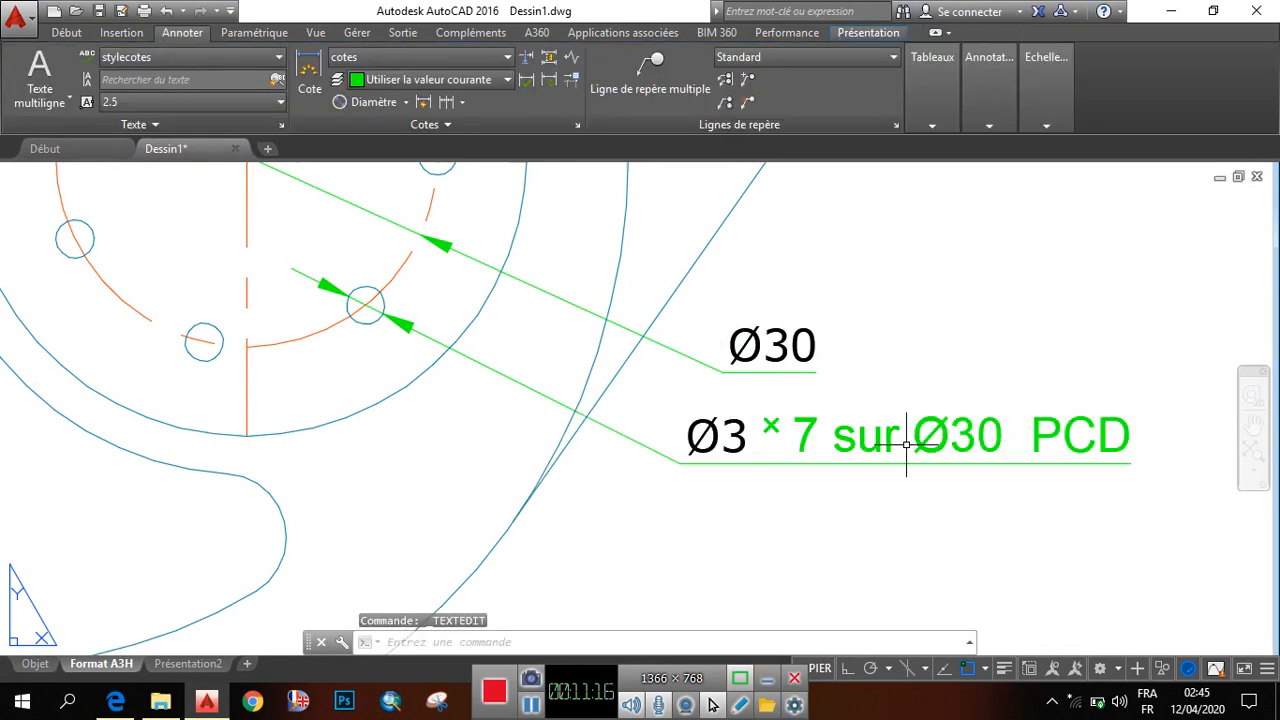
Try to recolour the callout text following Ø3 to black (0,0,0).
click(806, 434)
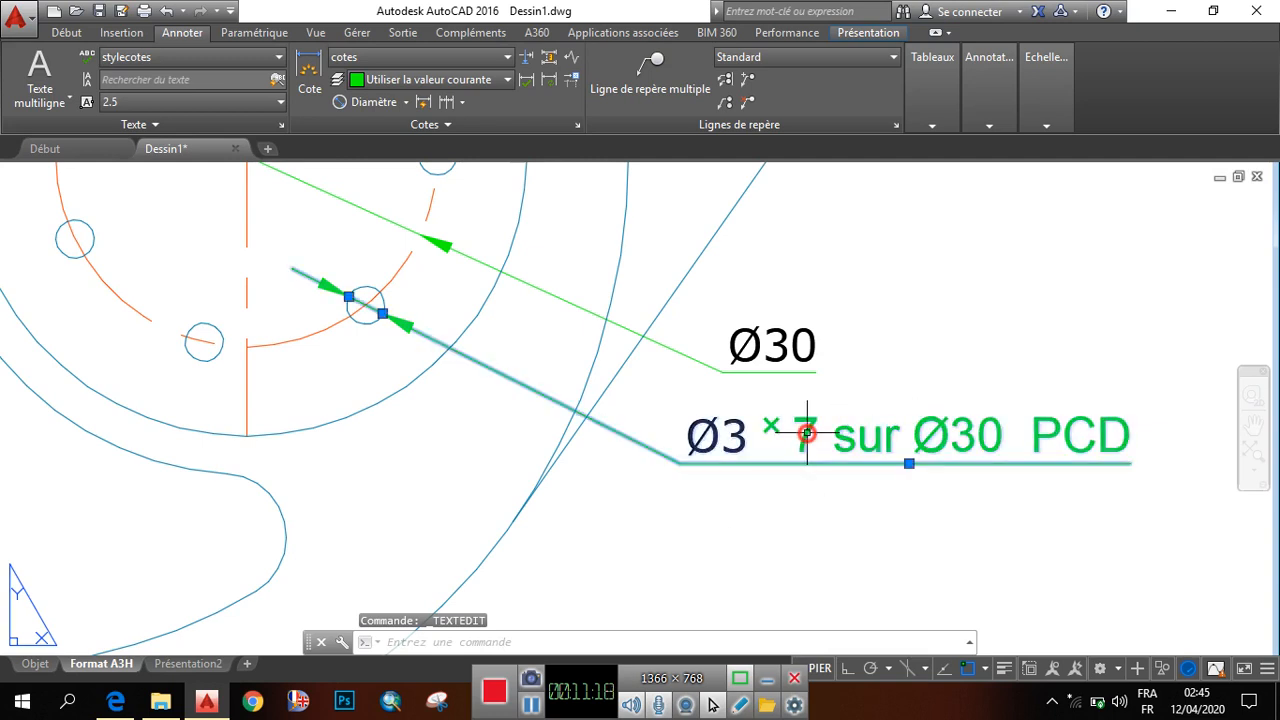
double_click(806, 434)
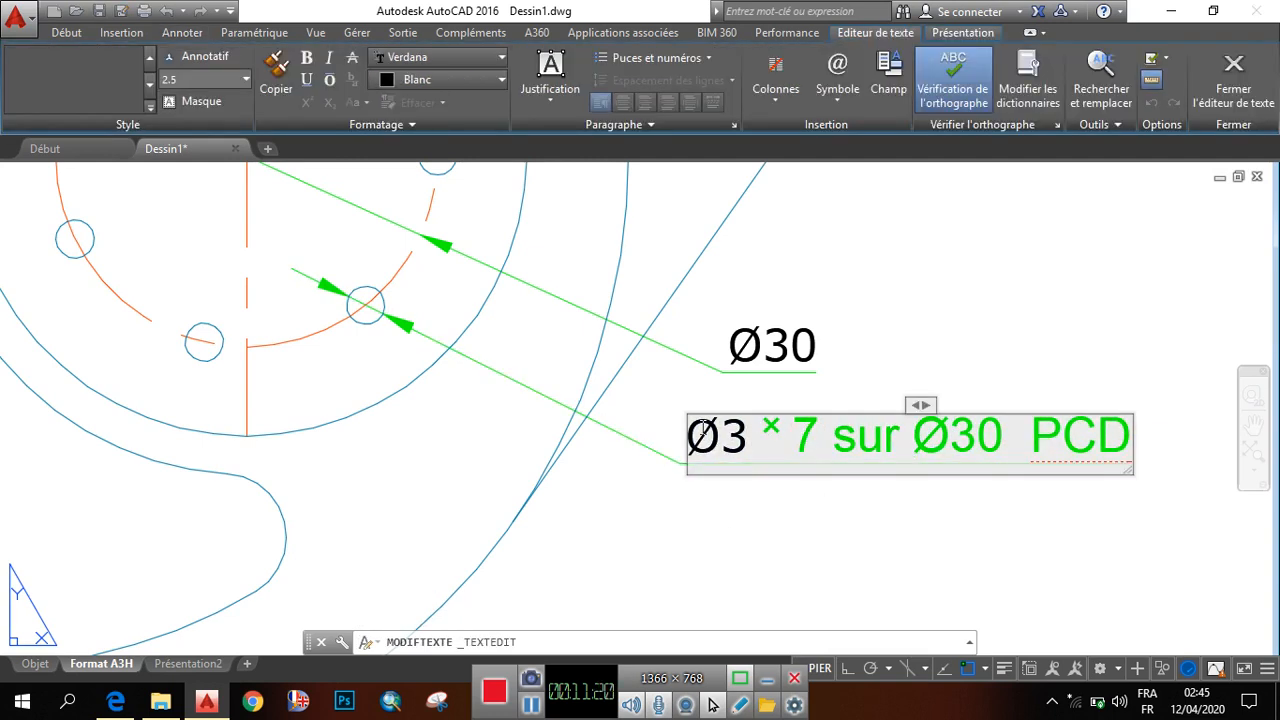
drag(686, 435, 1137, 450)
click(772, 430)
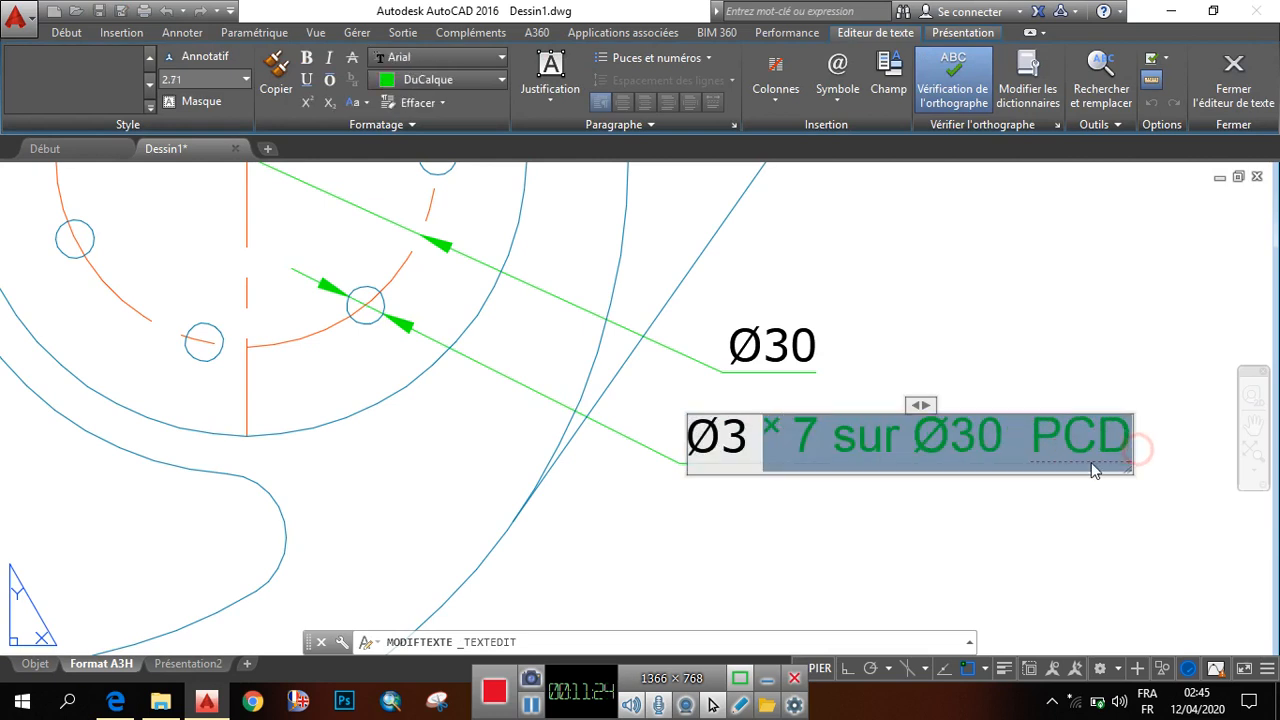
click(445, 79)
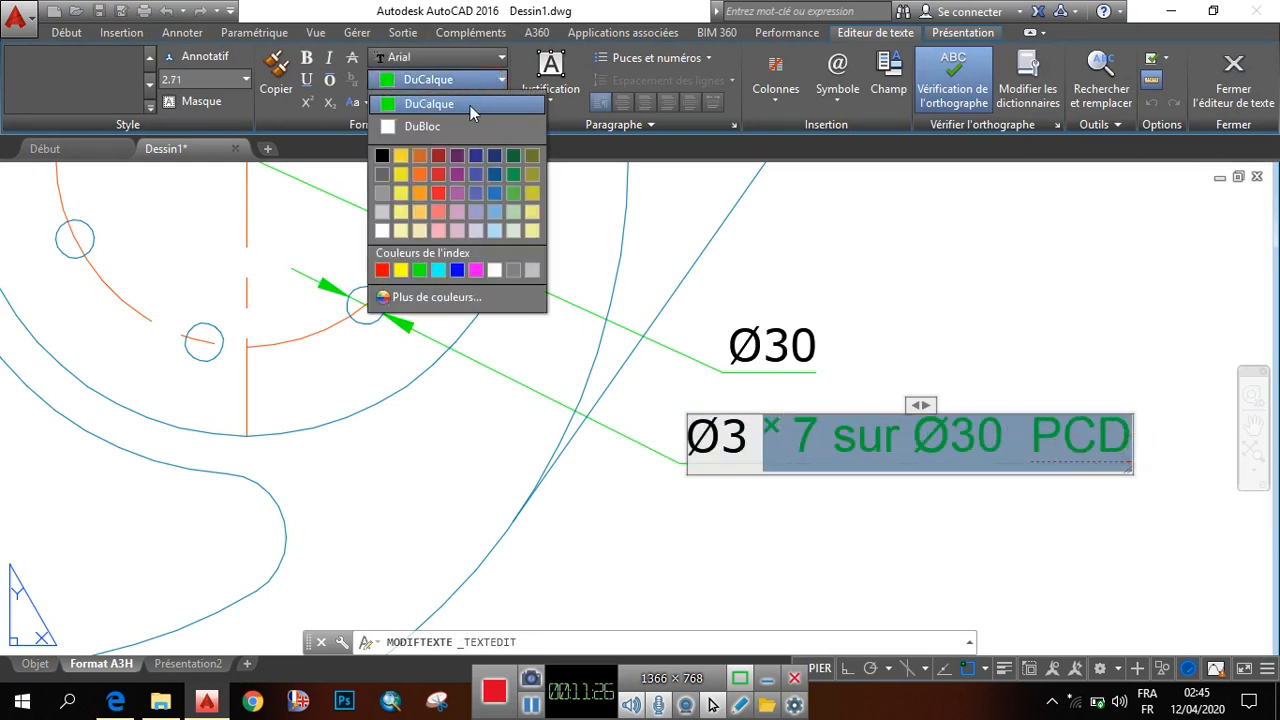
click(382, 156)
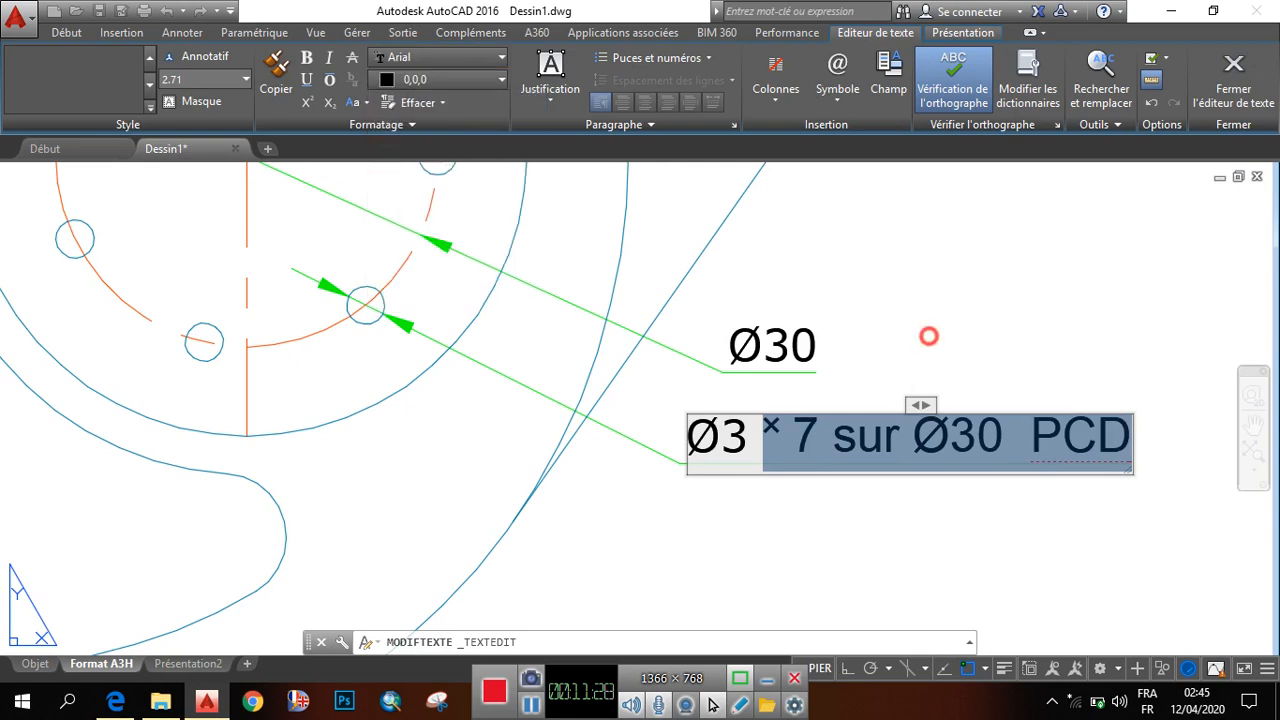
click(929, 336)
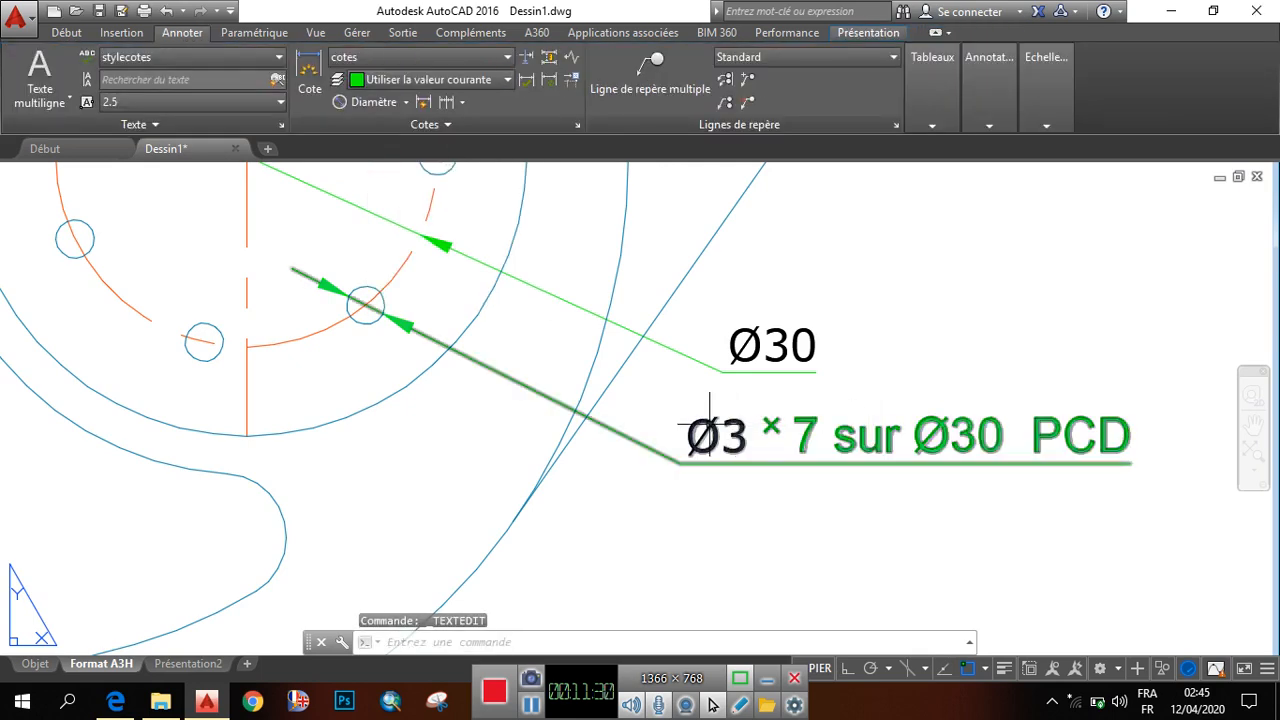
scroll(841, 437, down, 1)
scroll(826, 423, up, 1)
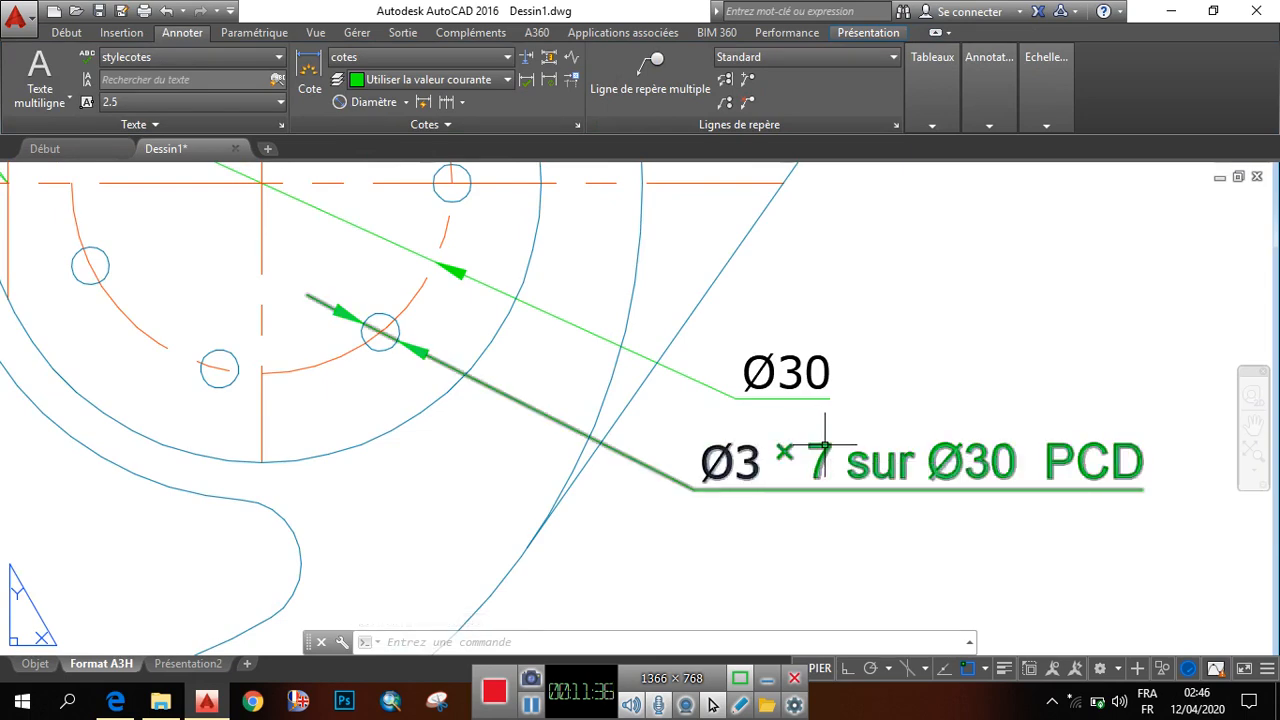
double_click(824, 448)
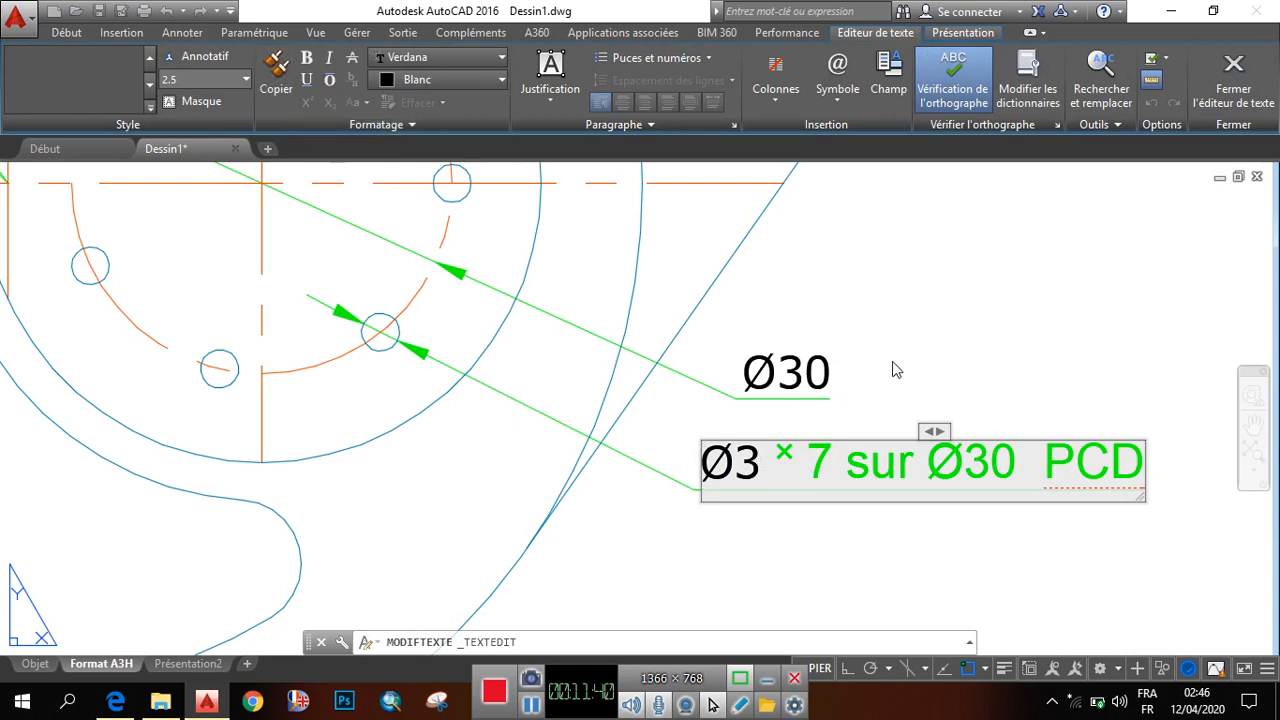
click(835, 395)
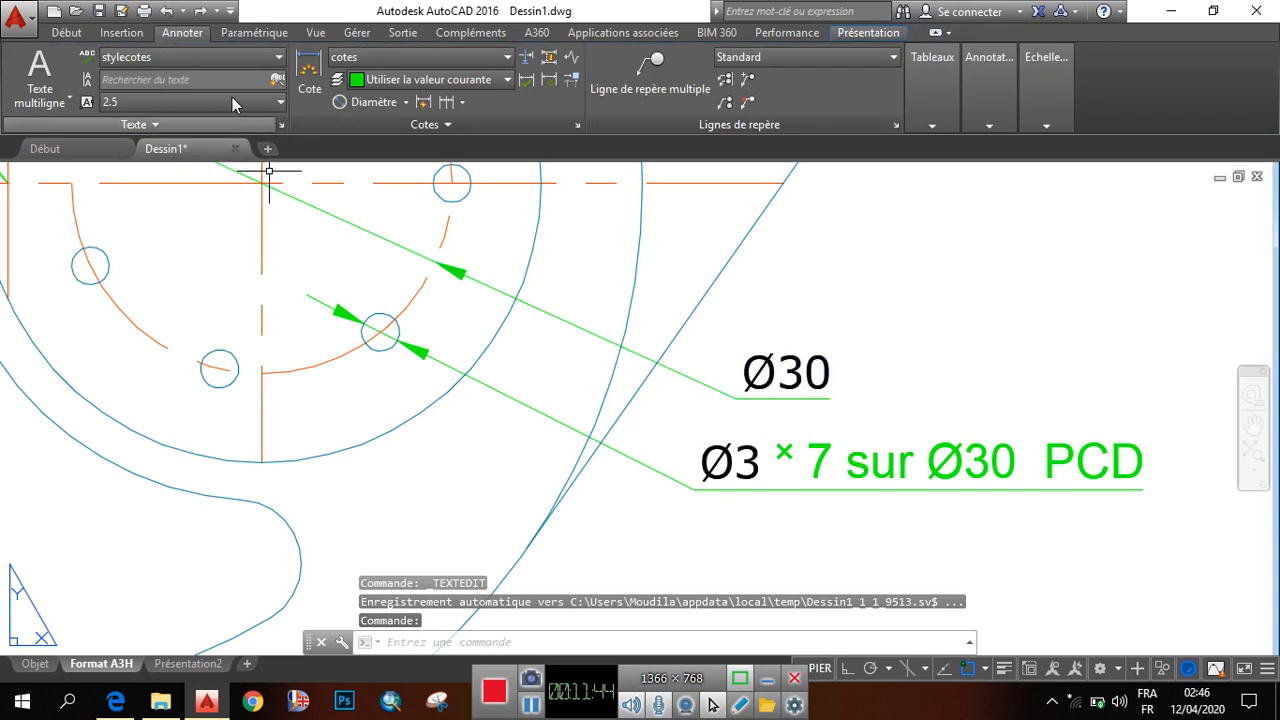
Change the cotation layer's colour to index colour 250.
click(66, 32)
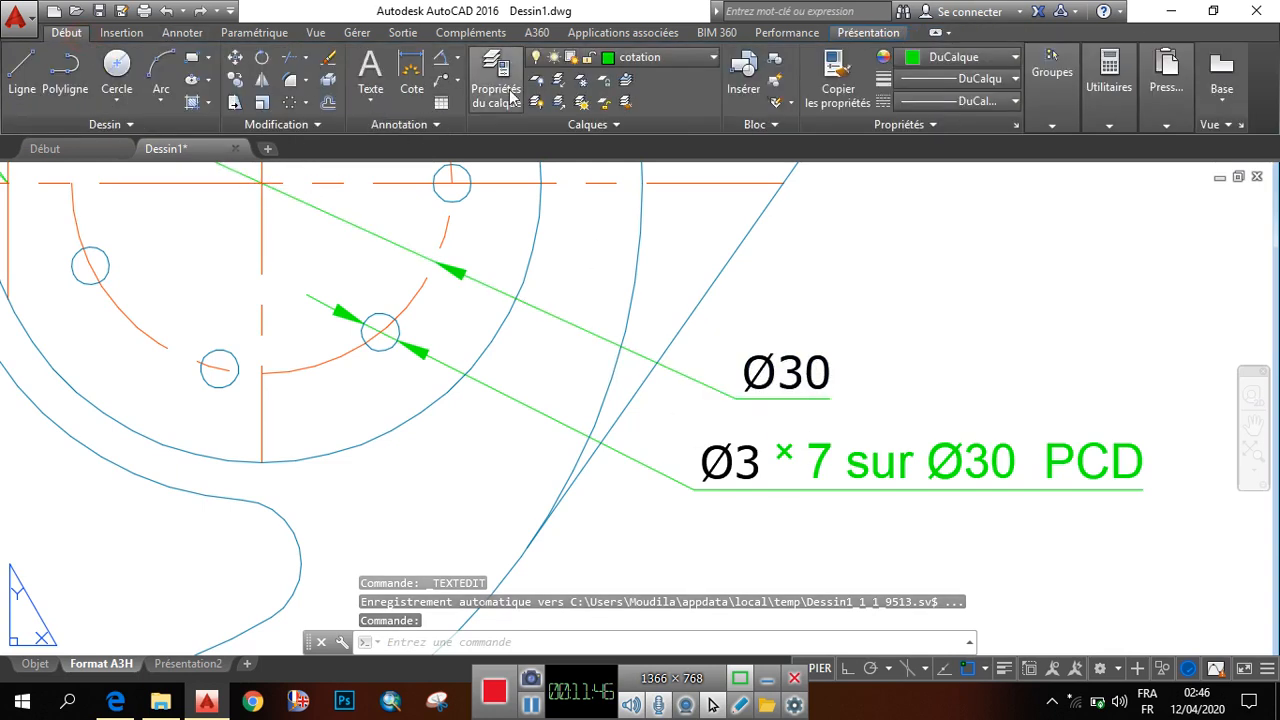
click(655, 58)
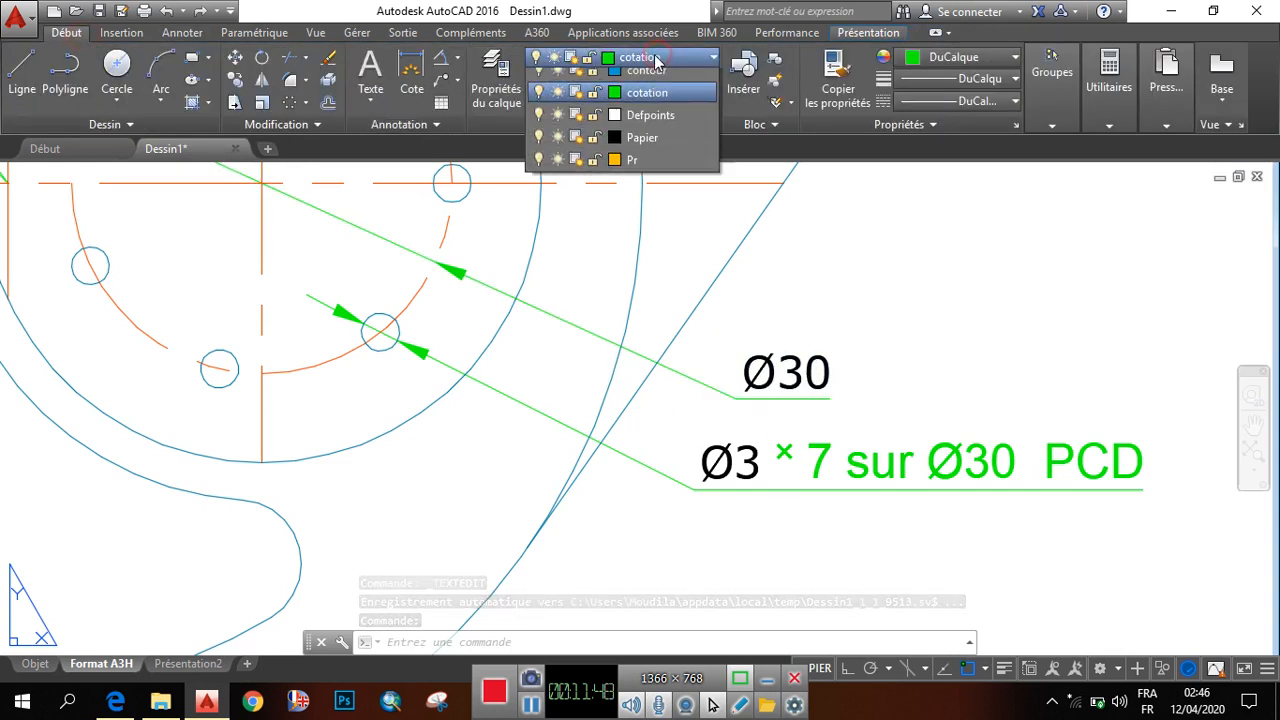
click(614, 129)
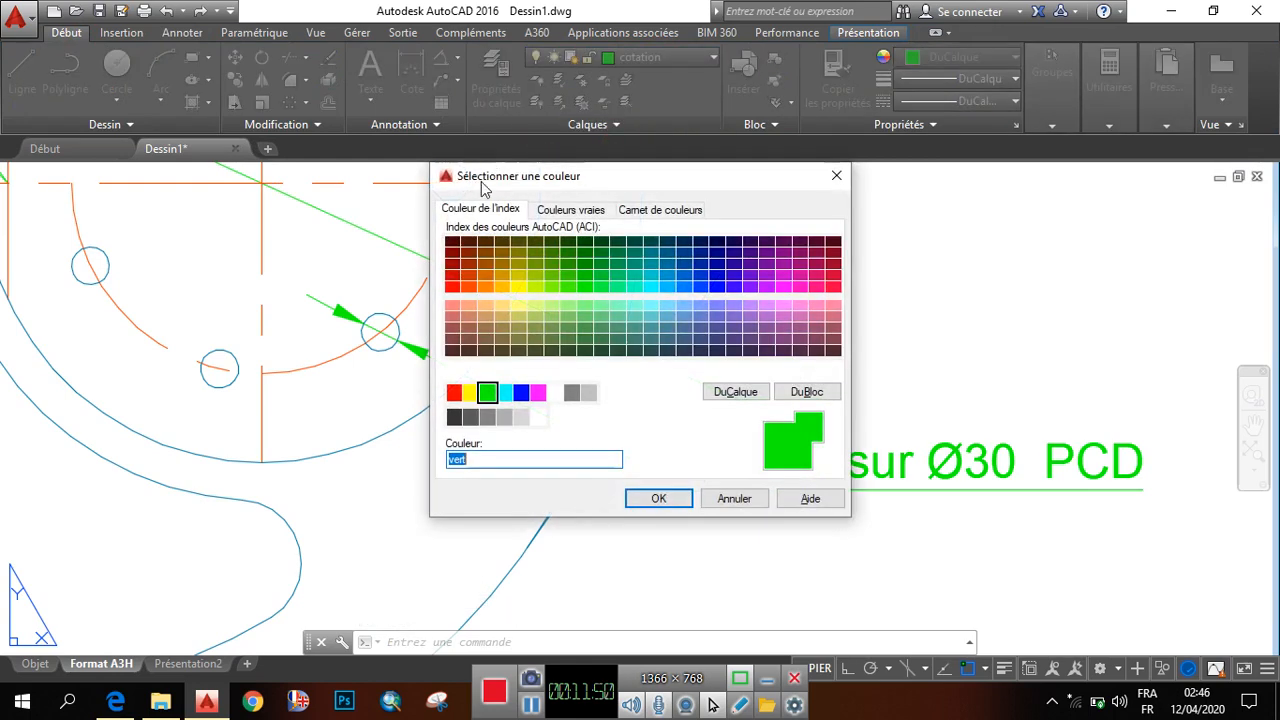
click(455, 418)
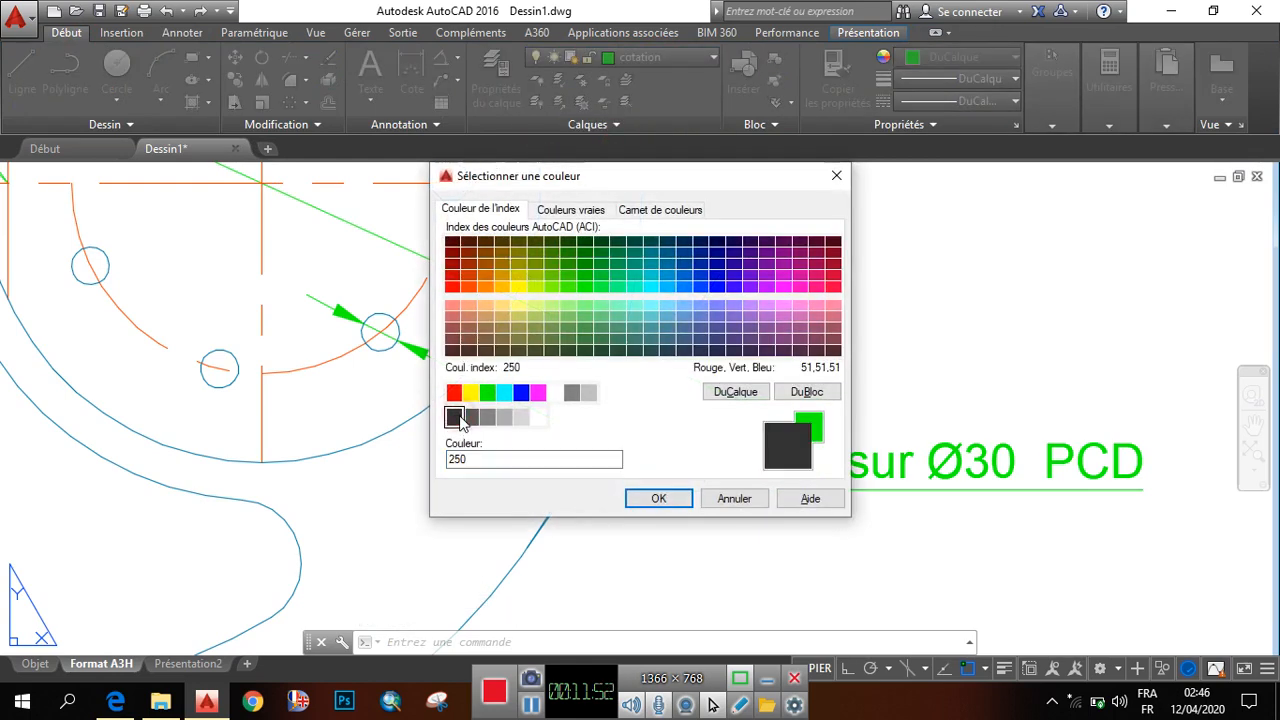
click(658, 497)
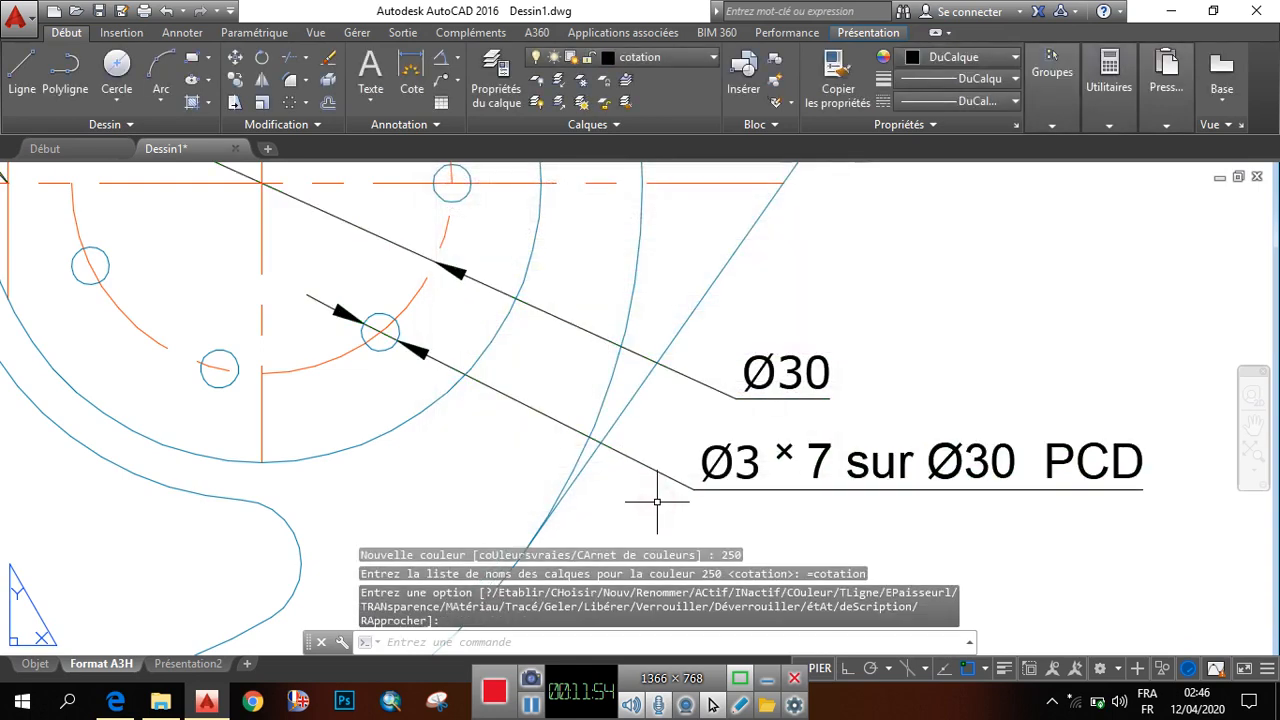
Examine the bolt-hole callout and the other dimensions across the whole part on the layout.
scroll(624, 281, down, 5)
scroll(650, 420, up, 2)
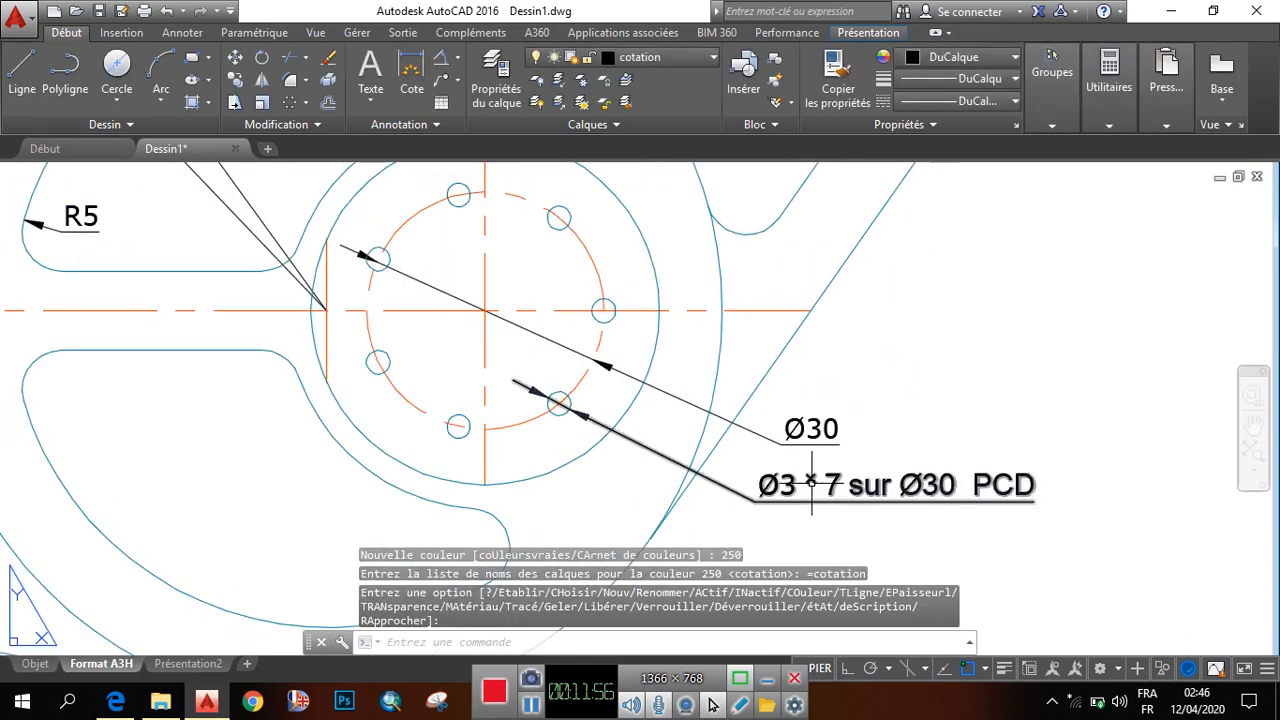
scroll(738, 521, down, 2)
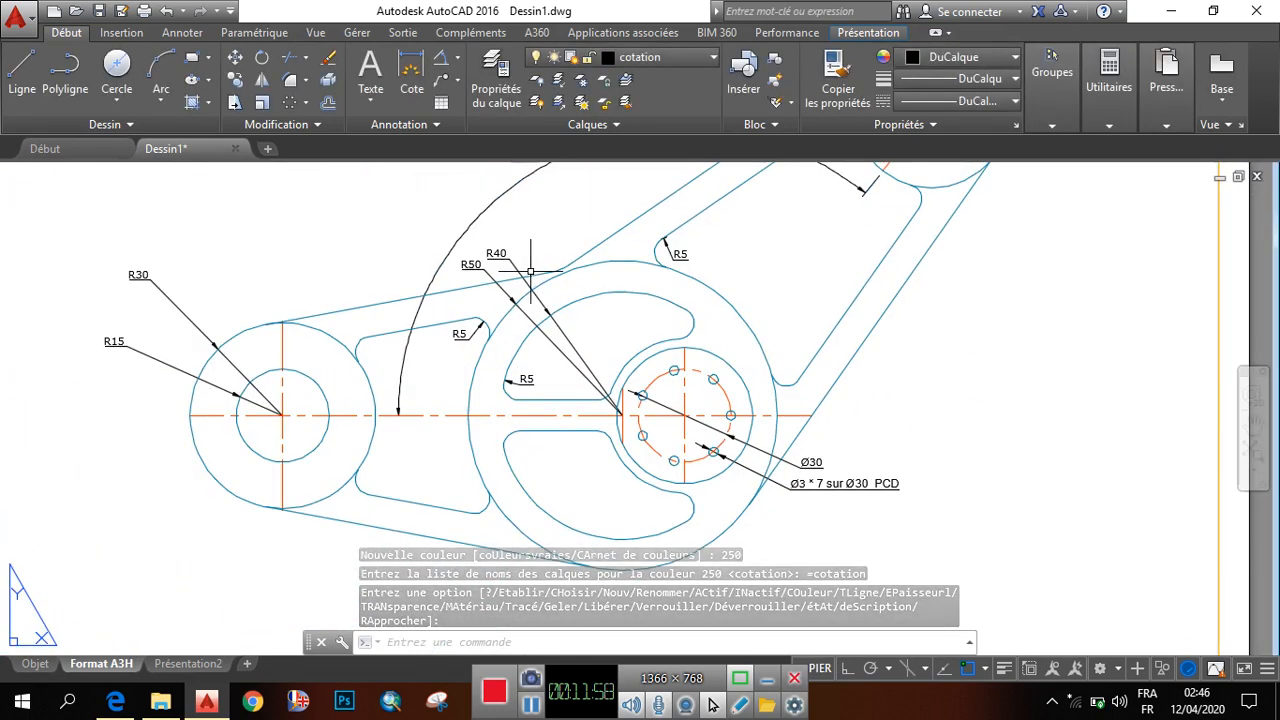
scroll(507, 252, up, 4)
scroll(507, 252, down, 4)
scroll(729, 371, up, 2)
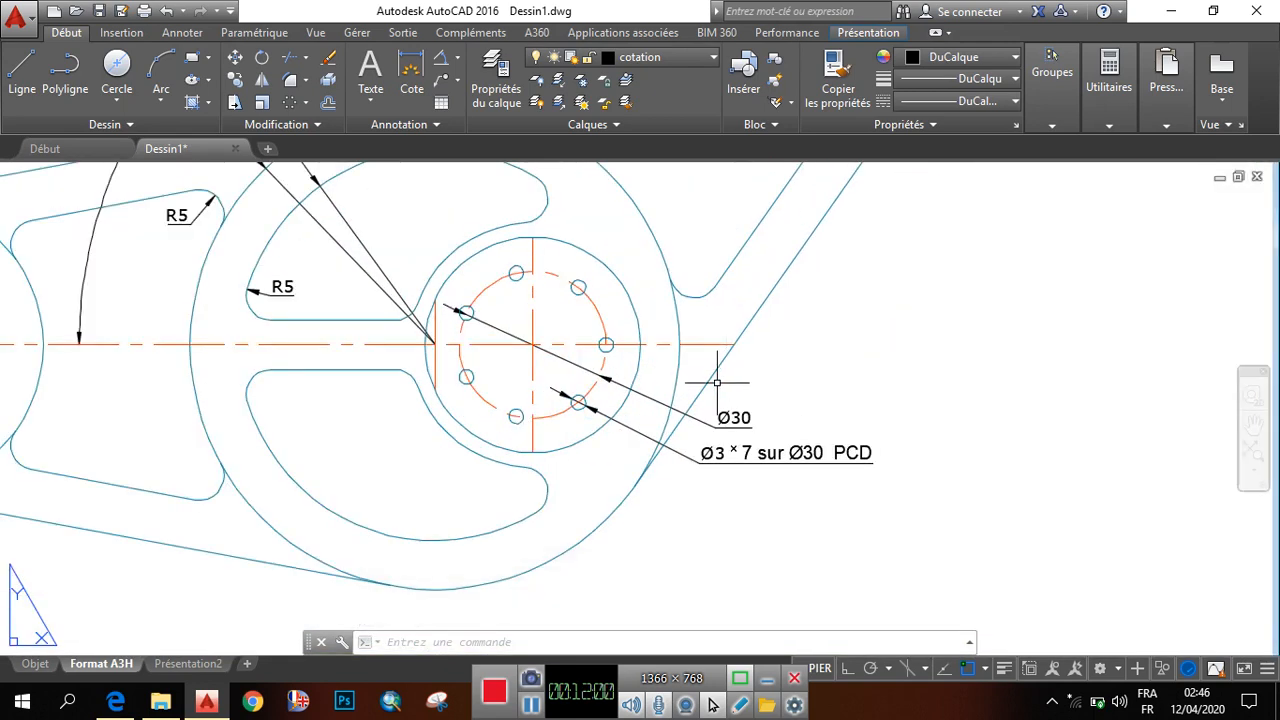
scroll(654, 298, down, 3)
scroll(654, 298, up, 3)
scroll(509, 271, up, 2)
scroll(509, 263, down, 3)
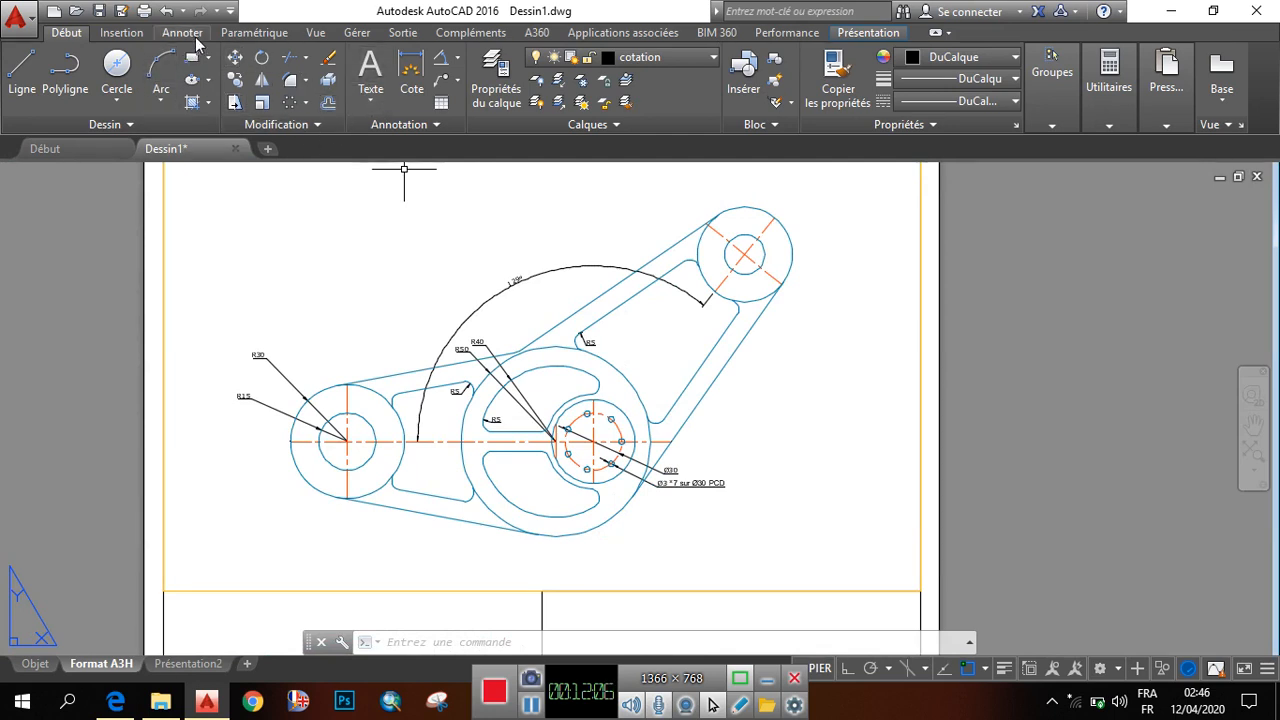
Add a radius dimension to the outer circle of the upper-right boss, placing its text outside to the upper right.
click(185, 33)
click(405, 102)
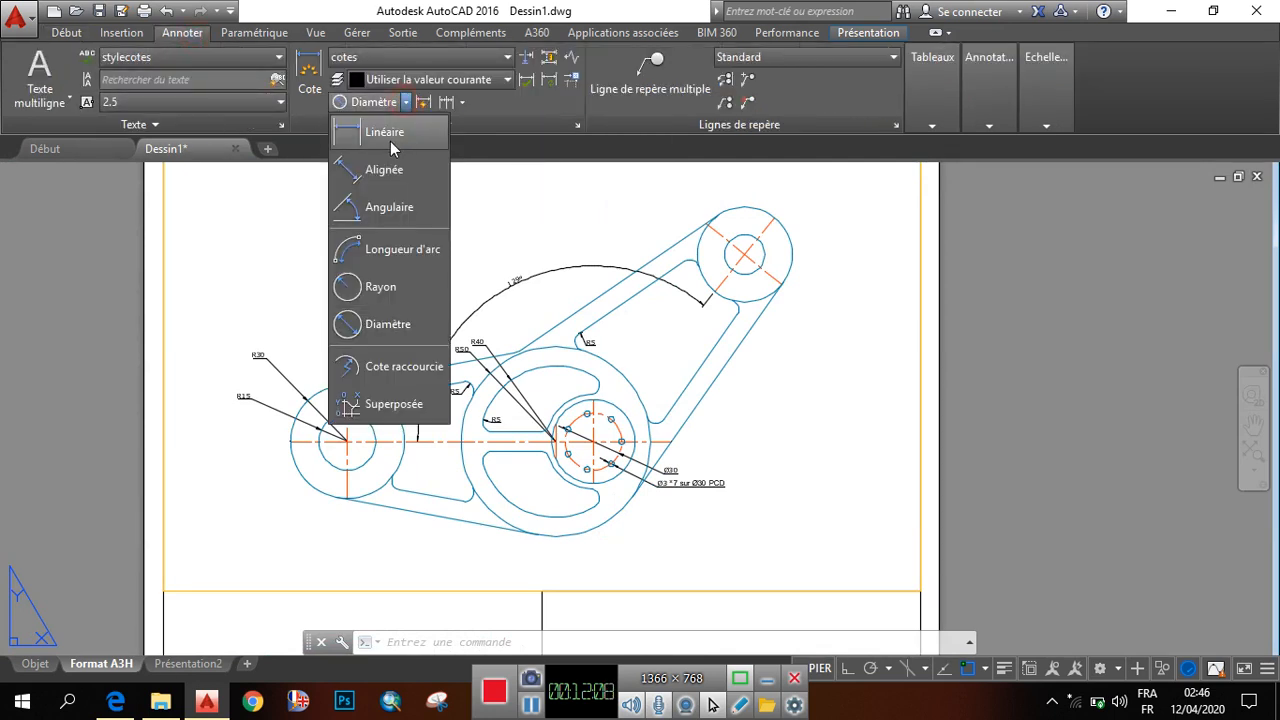
click(370, 285)
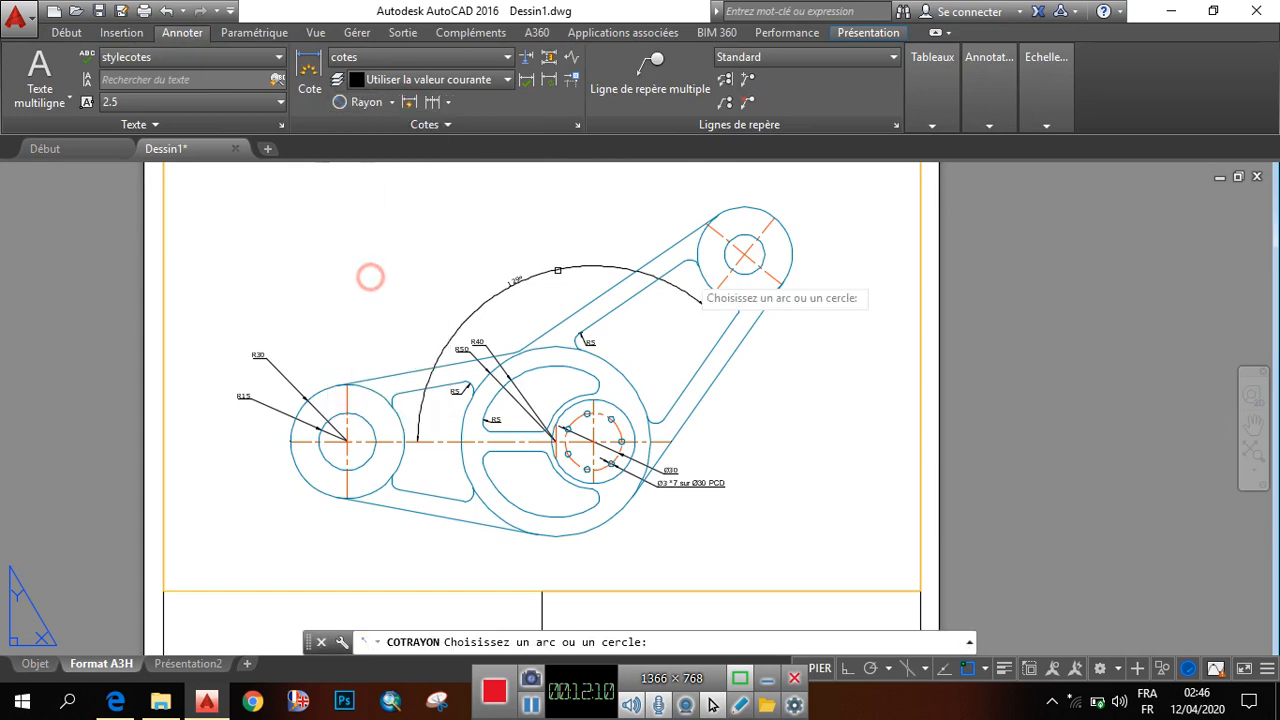
click(791, 241)
scroll(821, 228, up, 4)
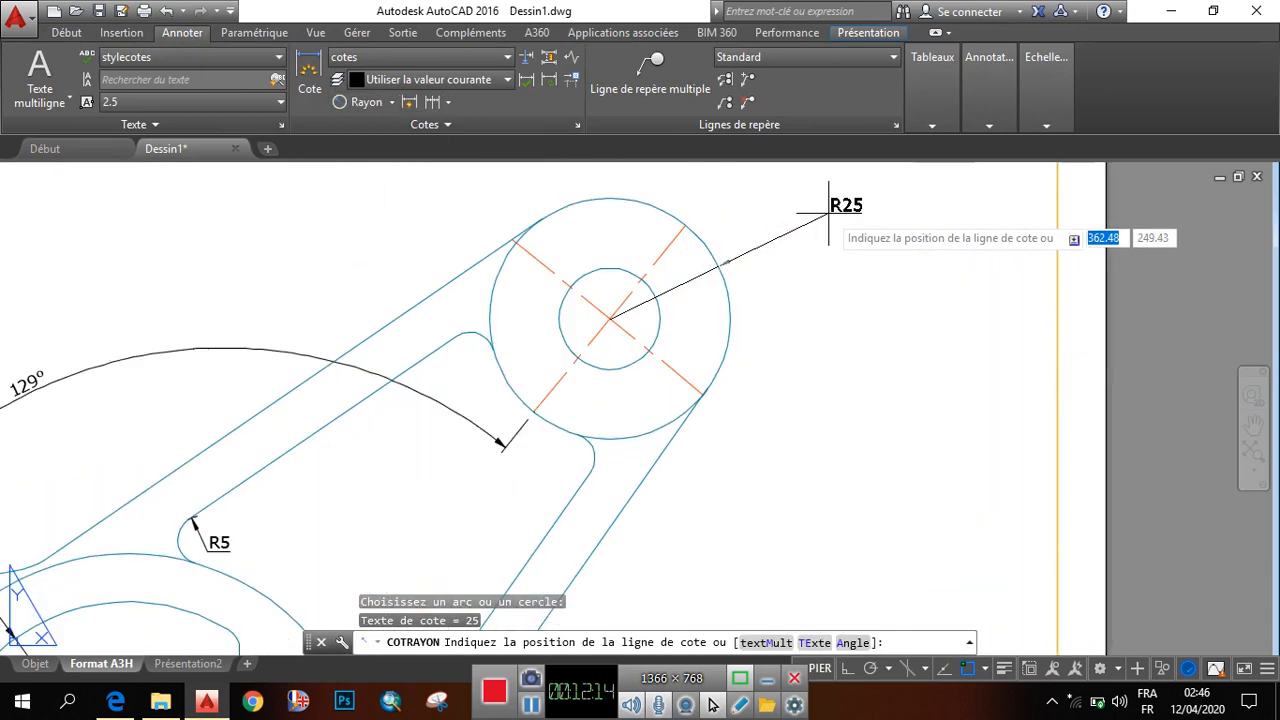
click(790, 258)
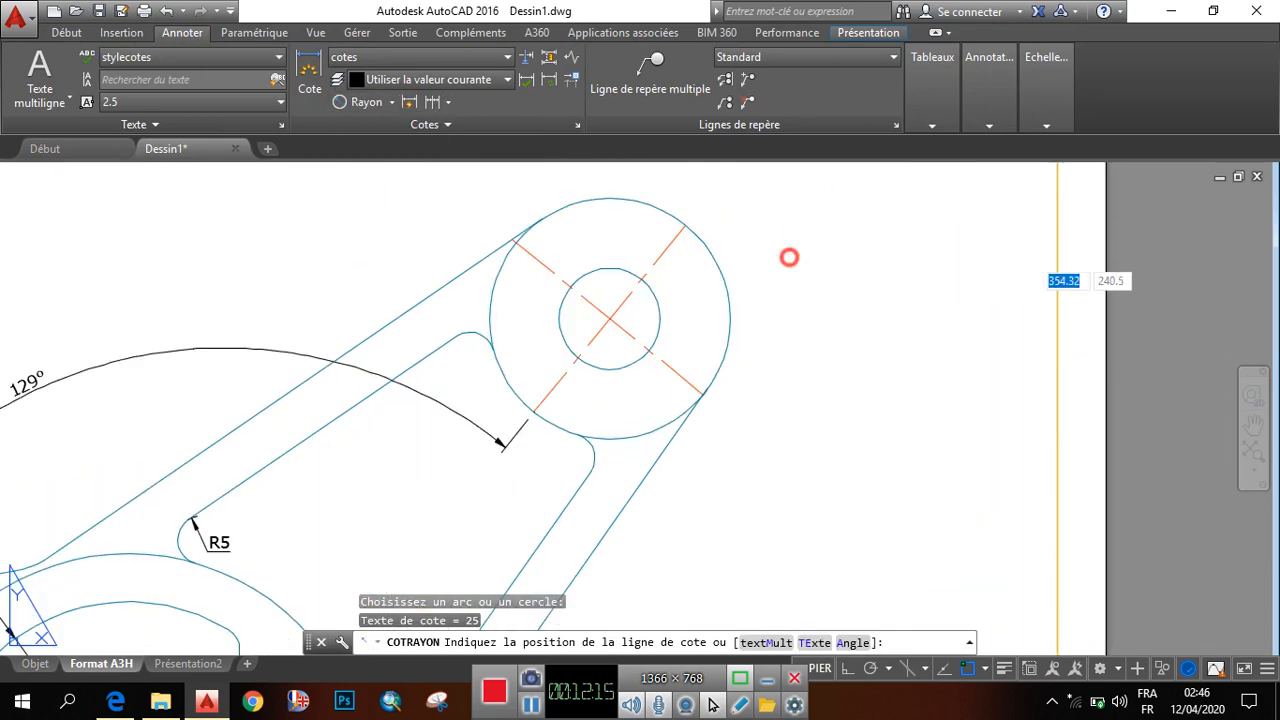
Add a diameter dimension to the inner circle of the upper-right boss, placing its text outside, above the outer circle's radius dimension.
click(392, 108)
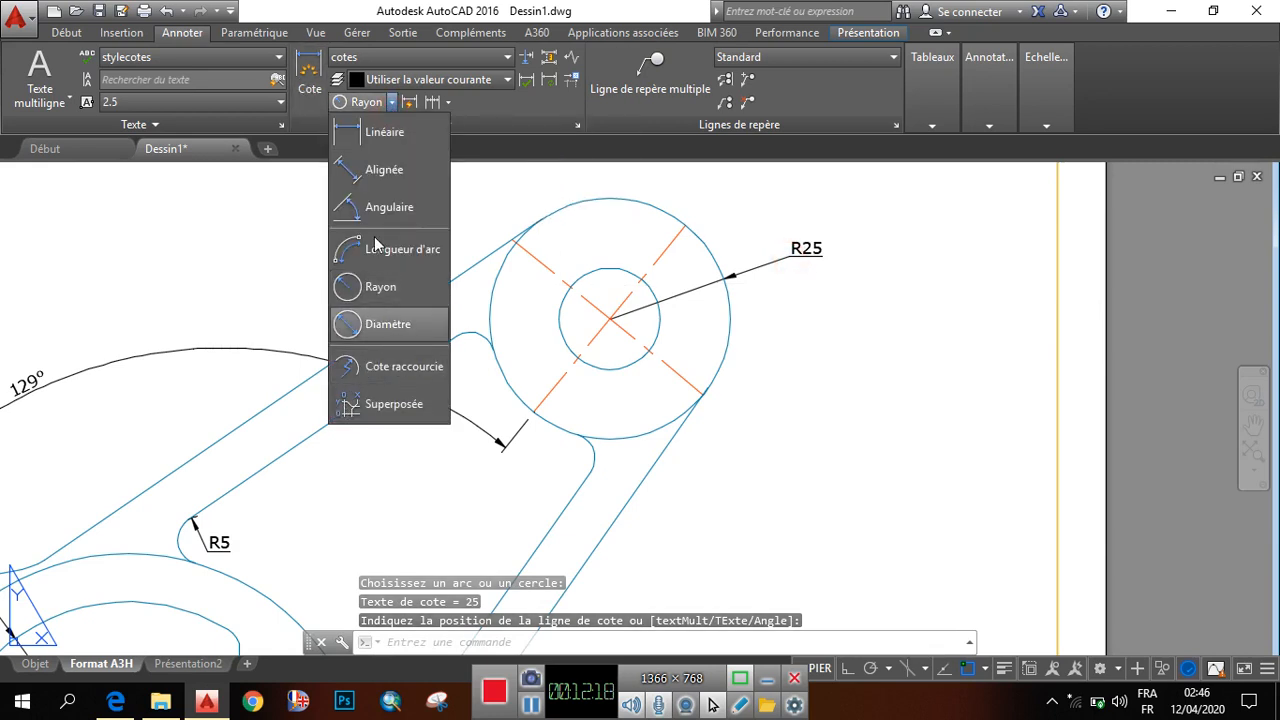
click(388, 324)
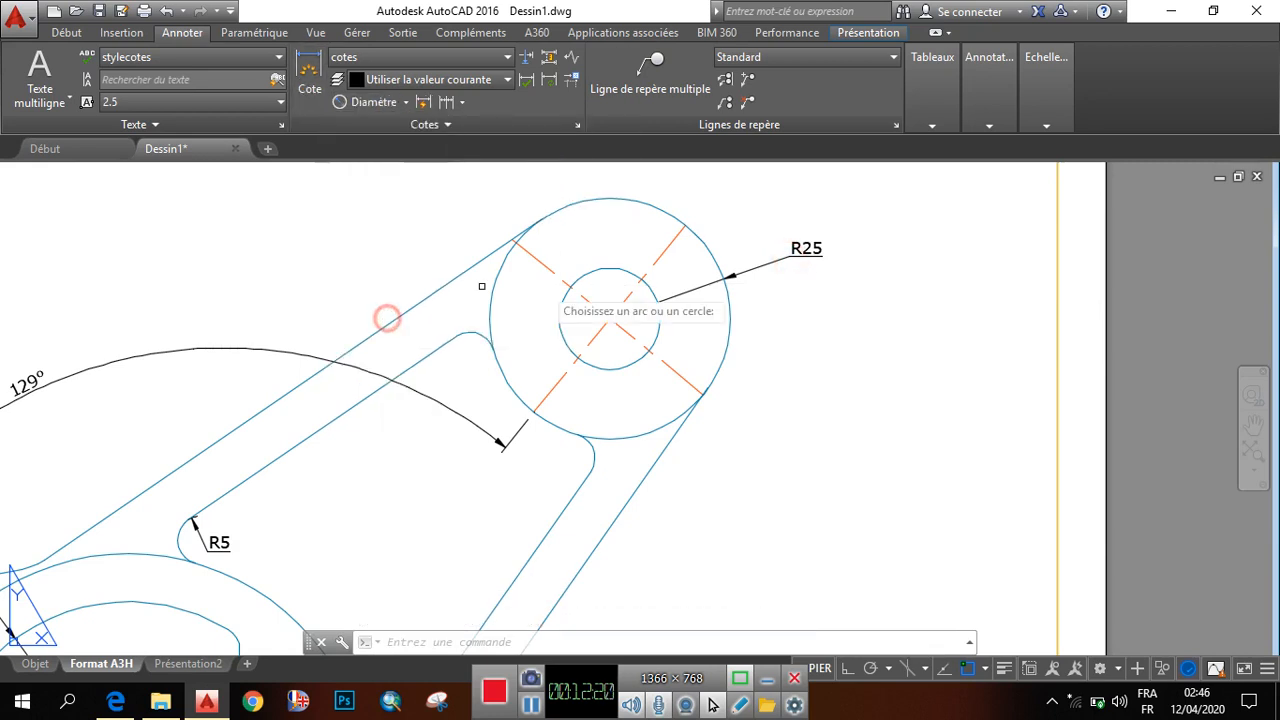
click(660, 325)
scroll(780, 320, up, 3)
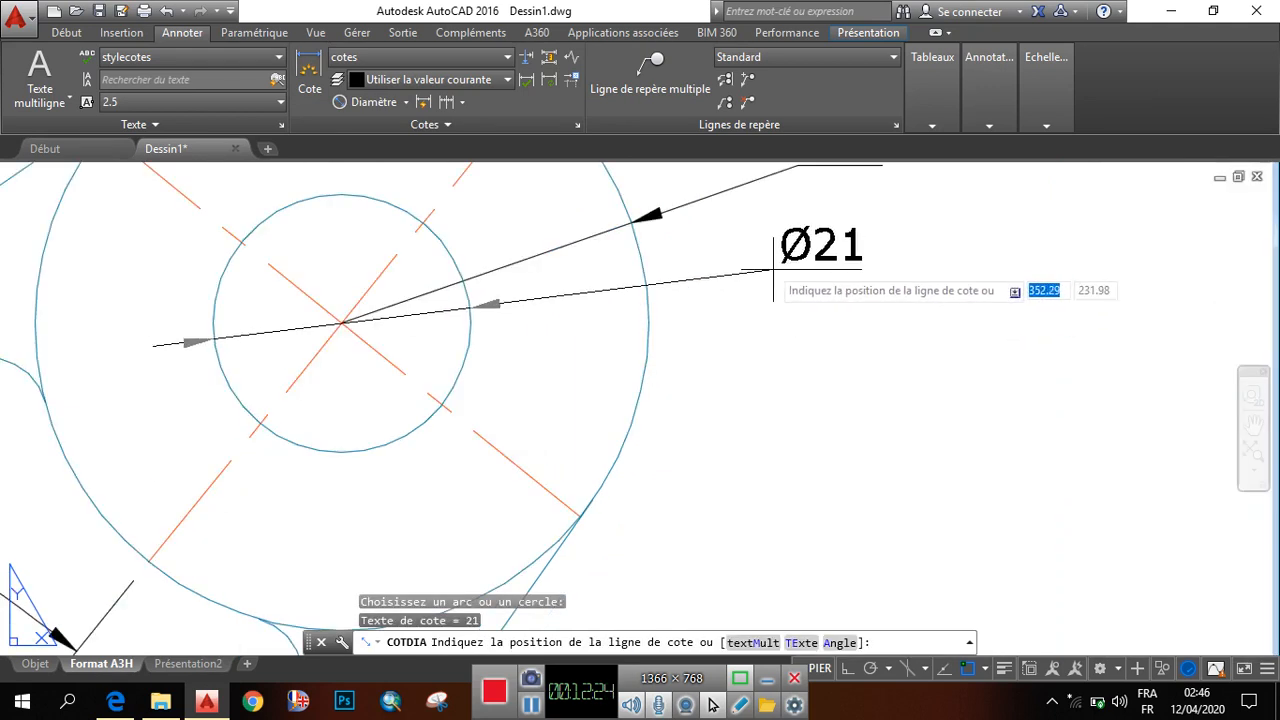
scroll(770, 260, down, 4)
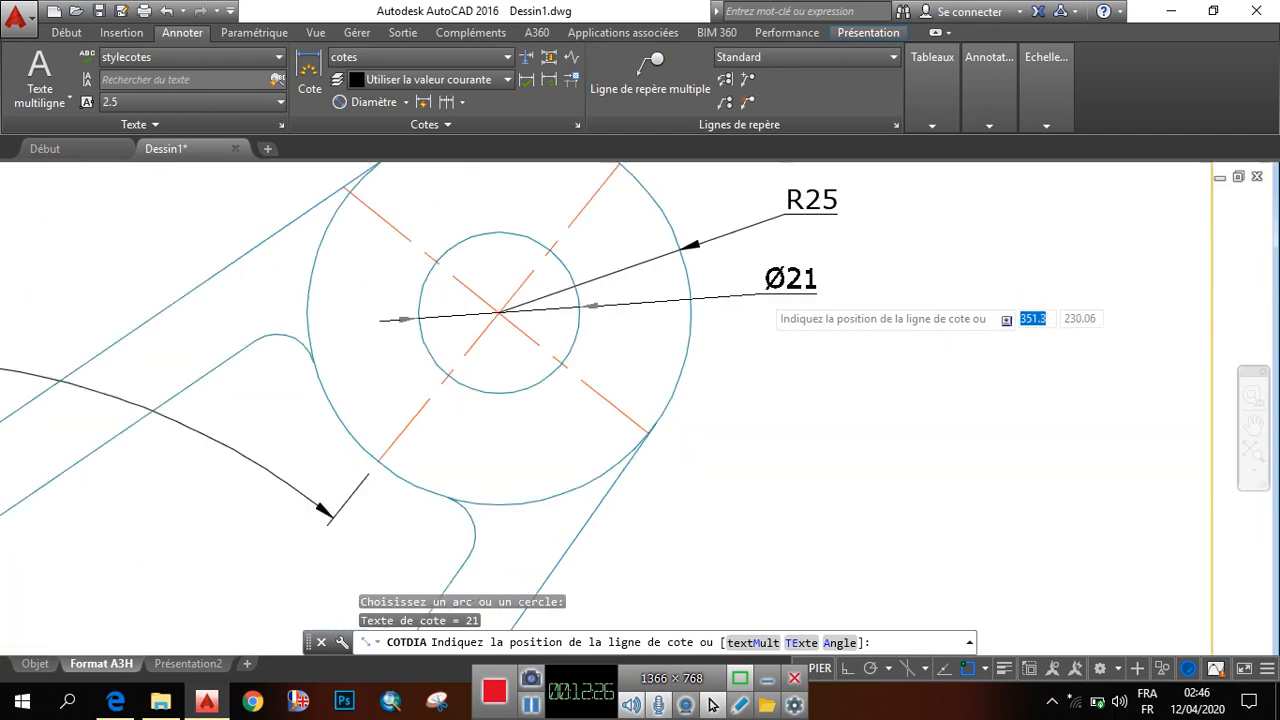
click(733, 212)
scroll(767, 252, down, 5)
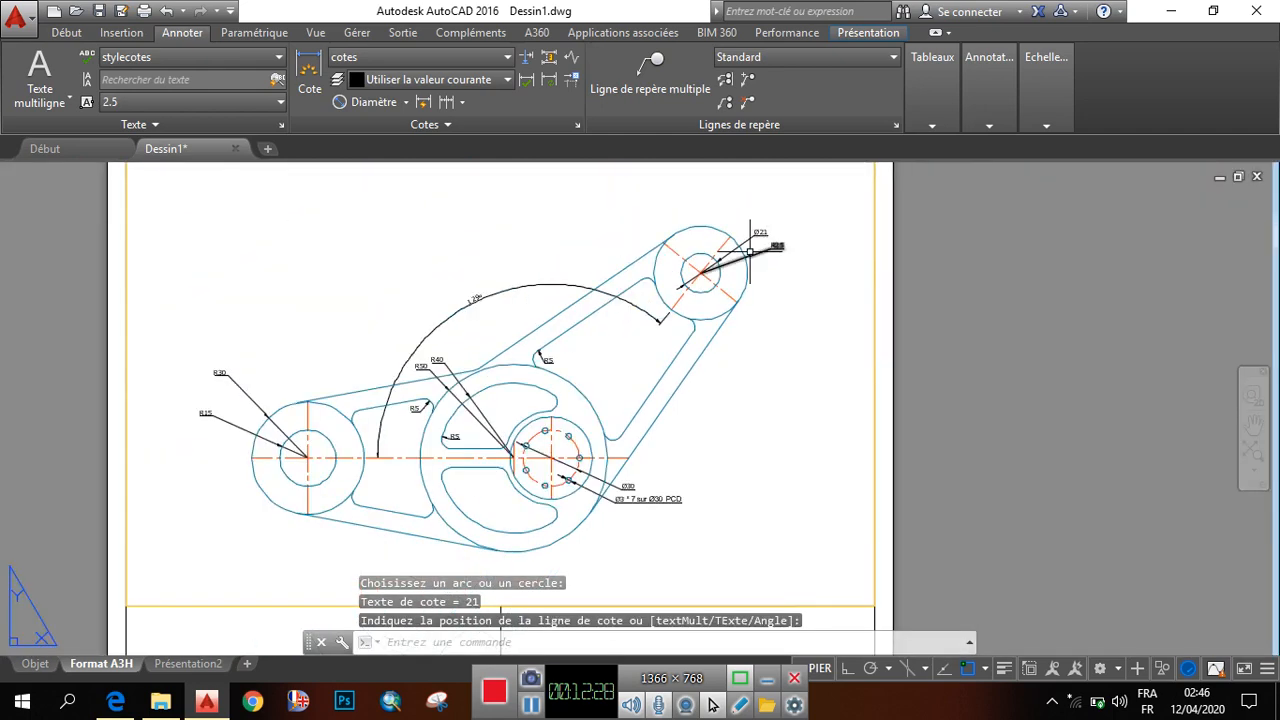
scroll(656, 264, up, 5)
scroll(666, 400, down, 5)
scroll(605, 362, up, 5)
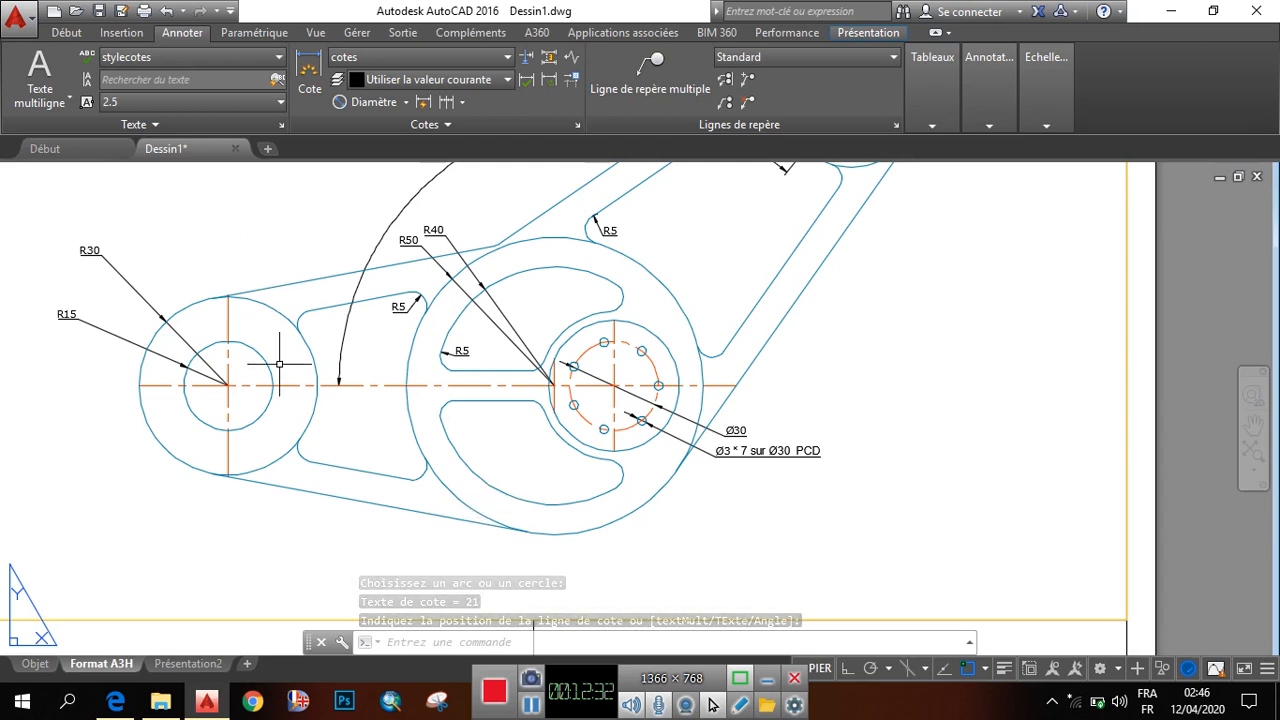
click(410, 102)
click(345, 131)
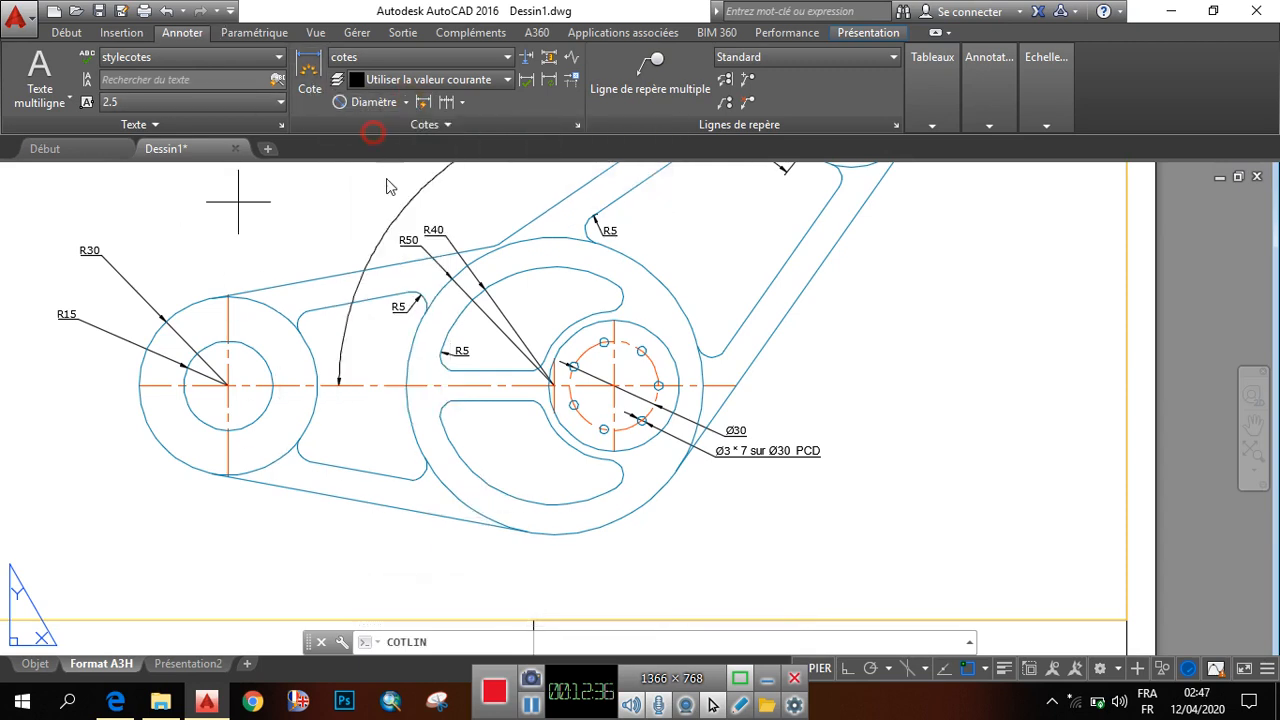
click(228, 477)
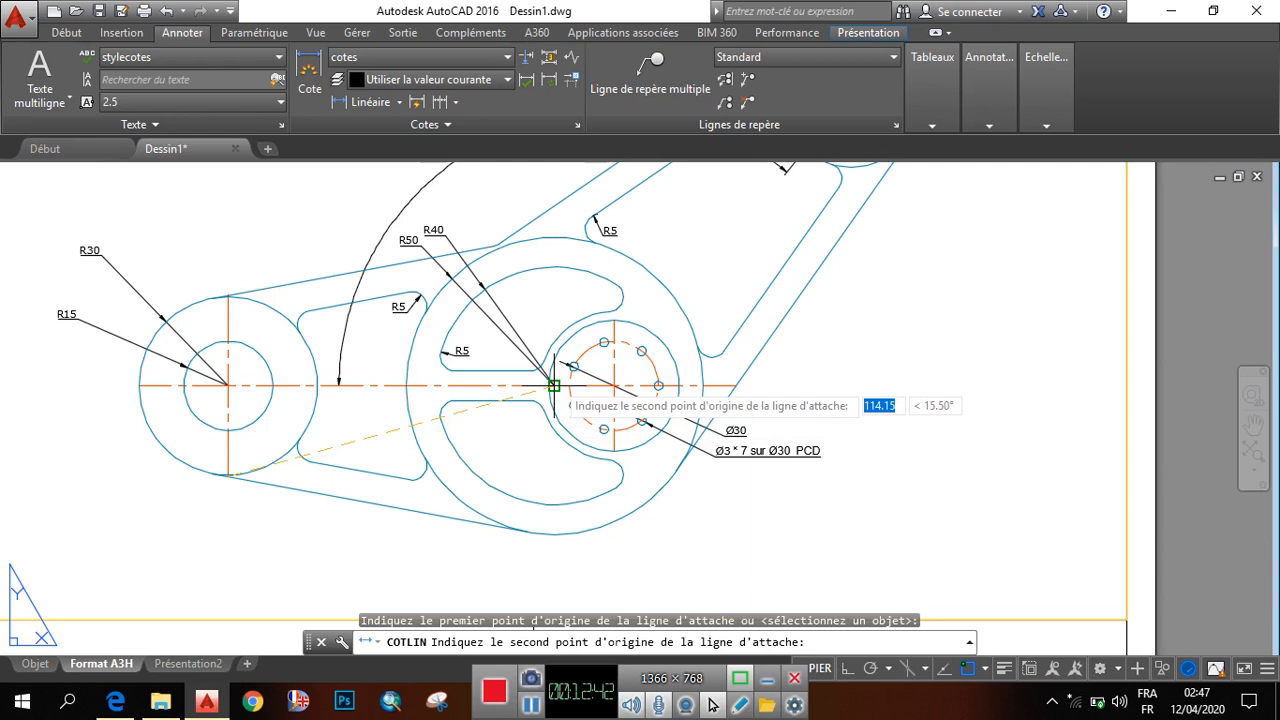
key(Escape)
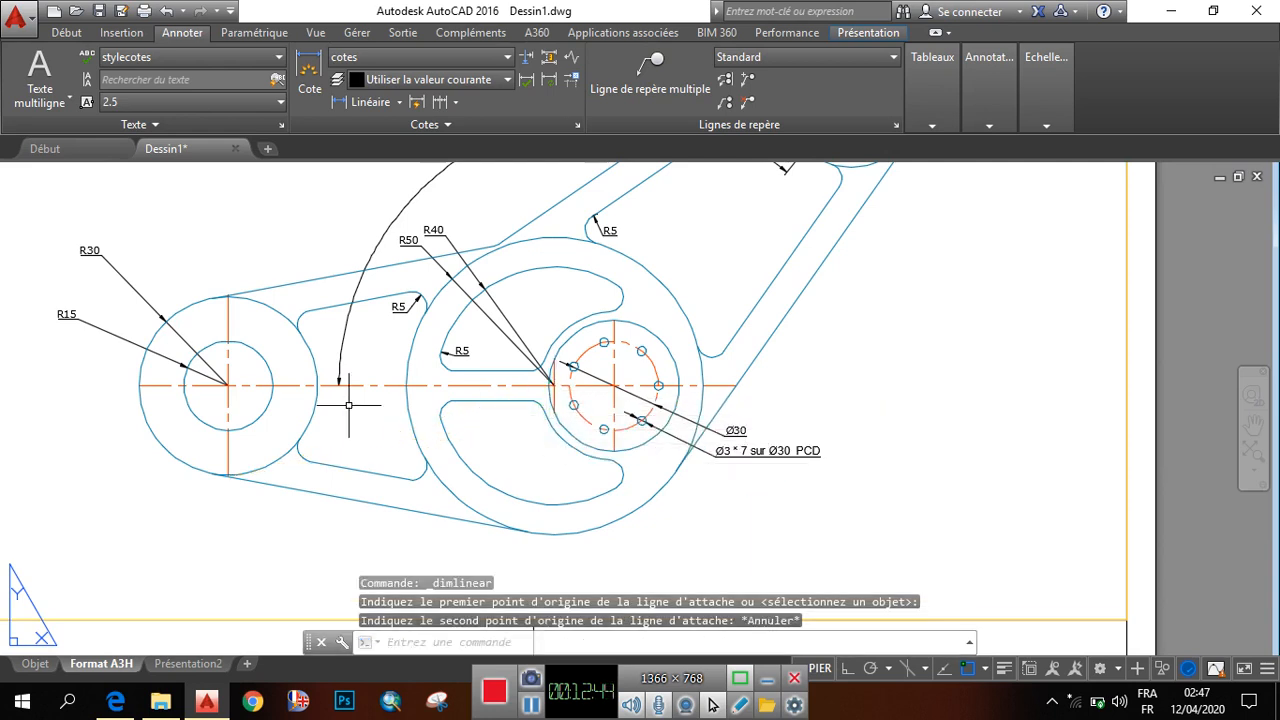
Add a horizontal linear dimension from the left boss's centre to the large hub's centre, placing it below the part.
click(338, 104)
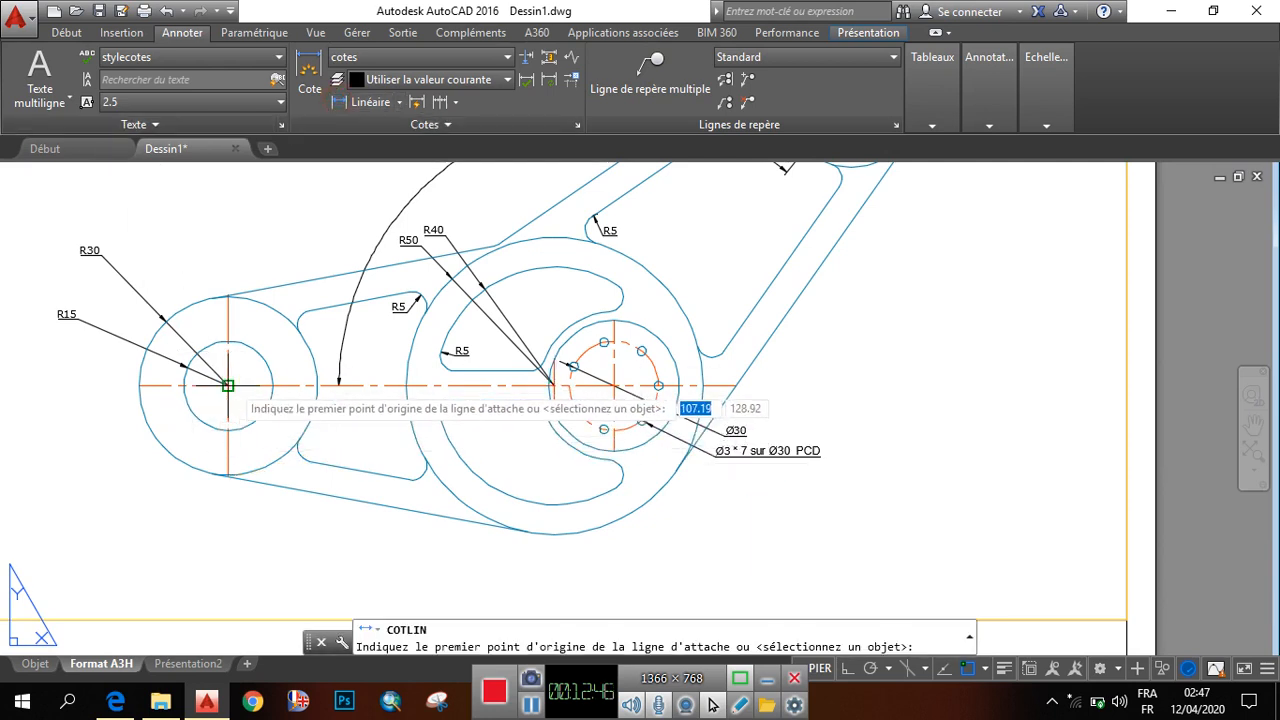
click(228, 385)
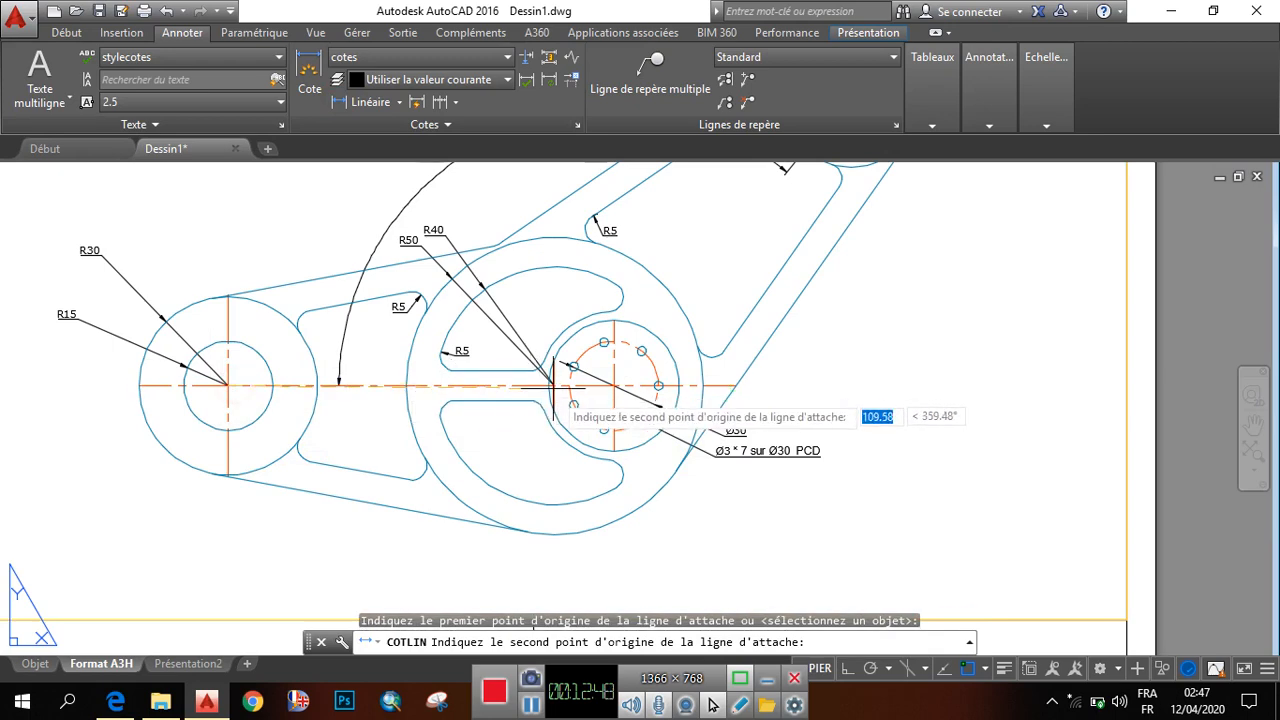
click(554, 385)
scroll(540, 520, down, 2)
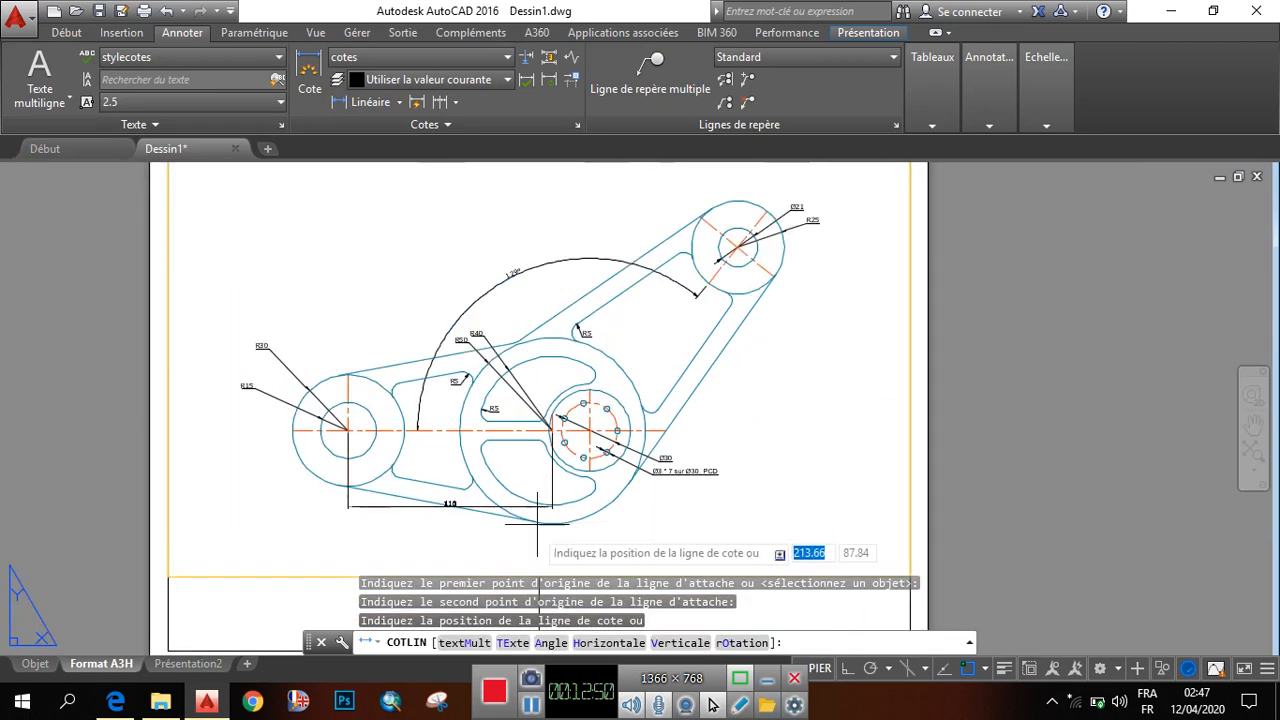
scroll(540, 525, up, 2)
scroll(540, 527, up, 4)
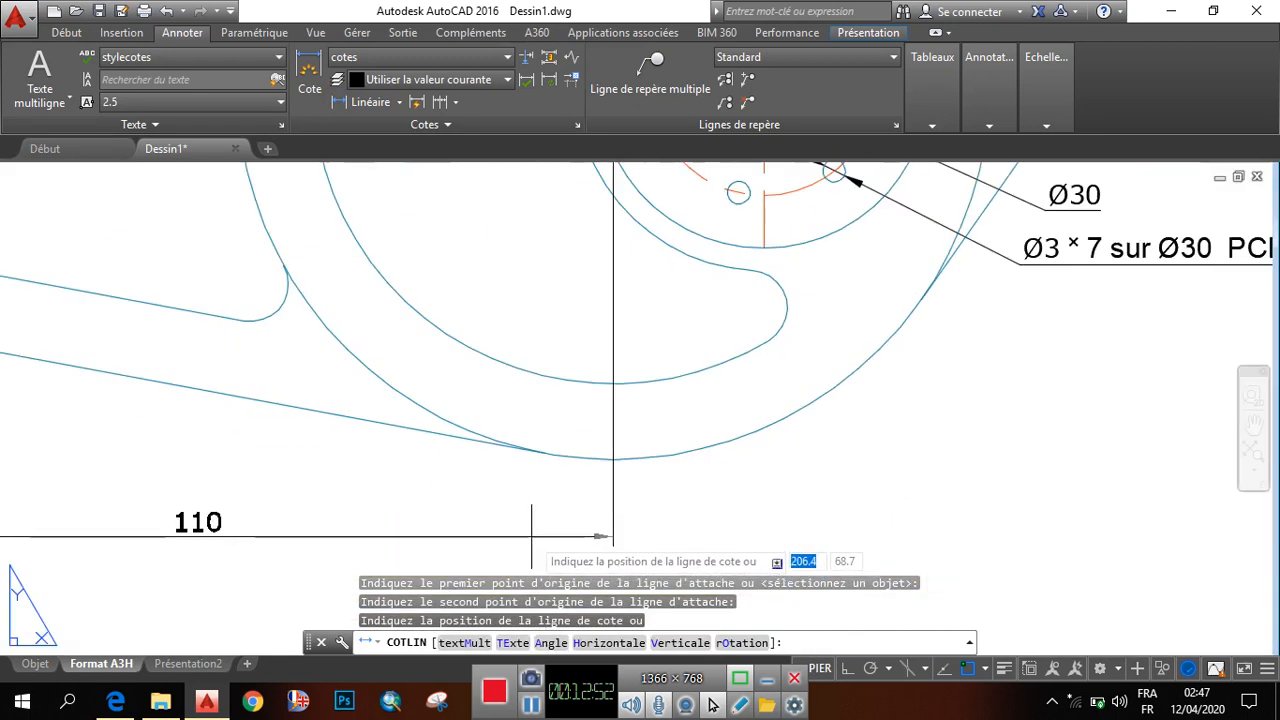
scroll(557, 528, down, 4)
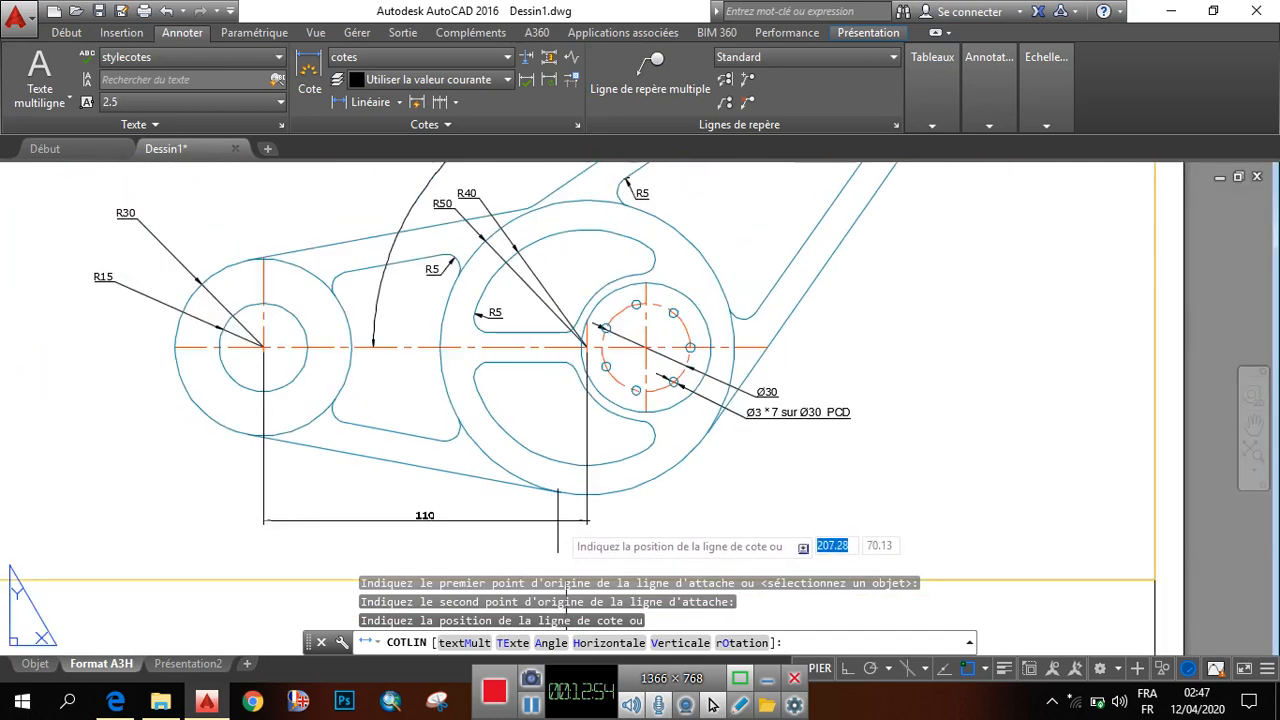
scroll(559, 525, up, 2)
click(555, 527)
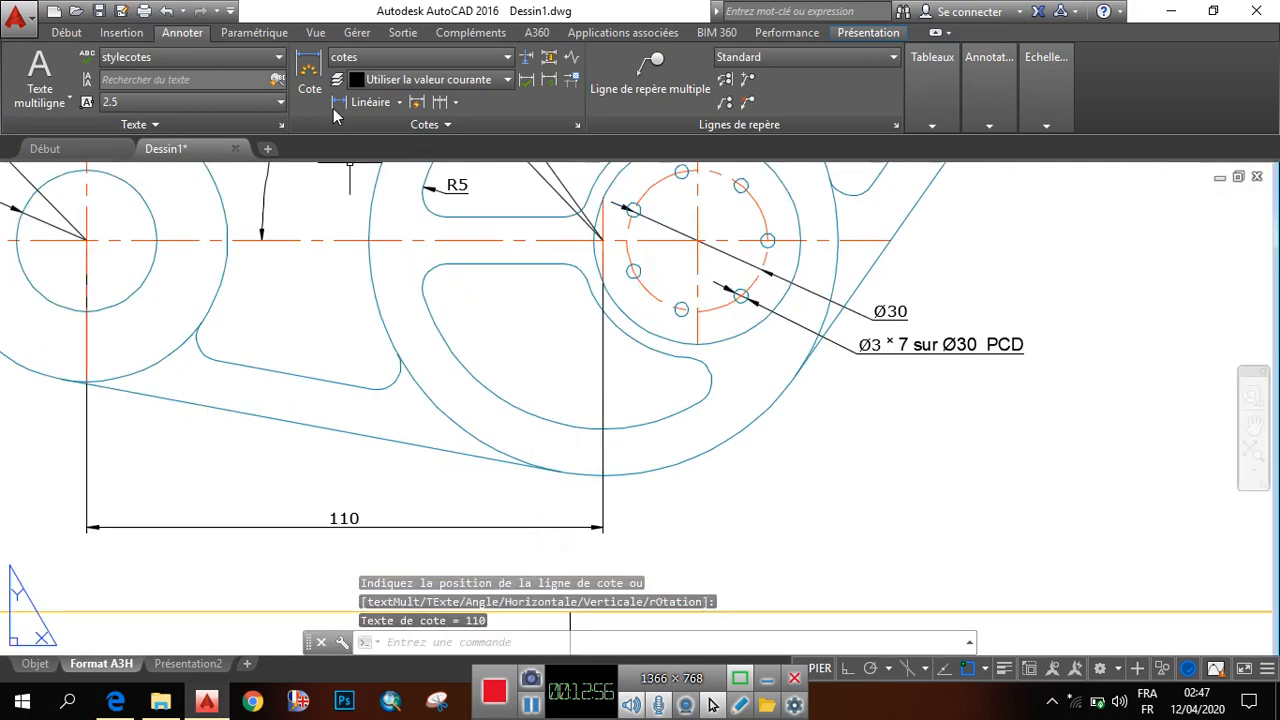
Continue the horizontal dimension from the large hub's centre to the bolt circle's centre, ending the chain there.
click(437, 103)
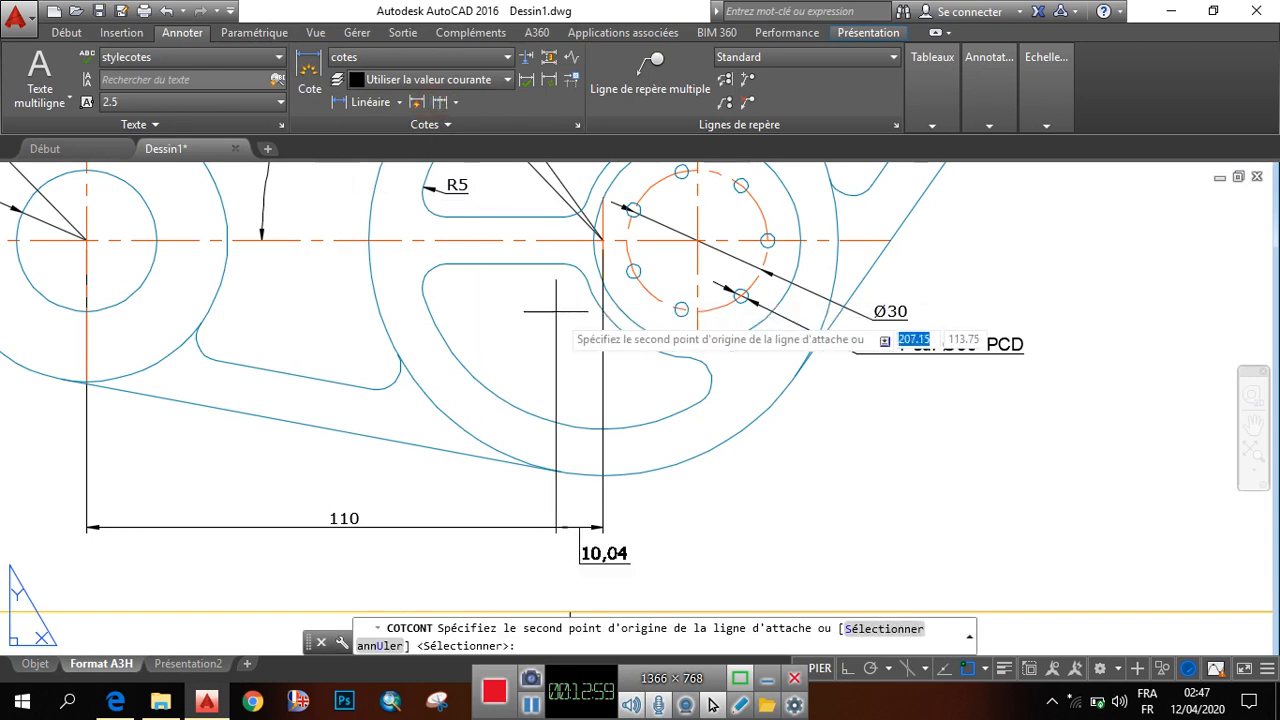
click(697, 240)
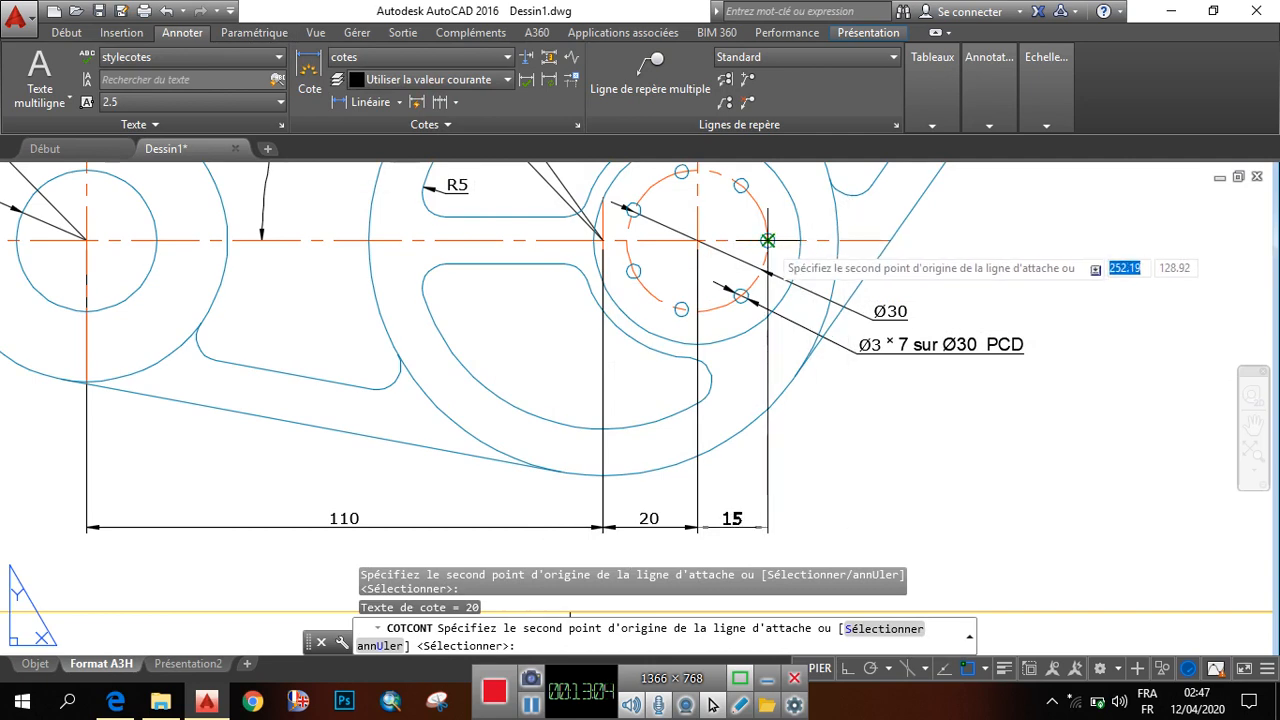
key(Escape)
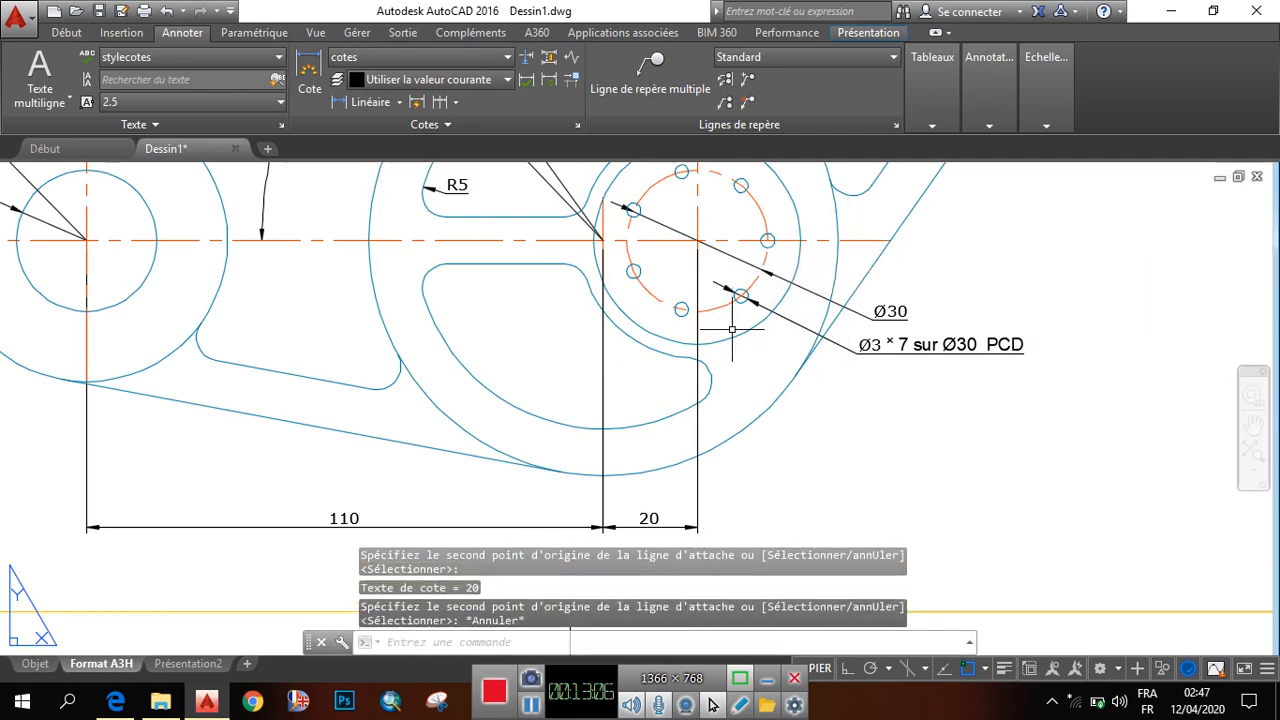
scroll(700, 430, down, 4)
scroll(683, 452, up, 3)
scroll(683, 452, down, 2)
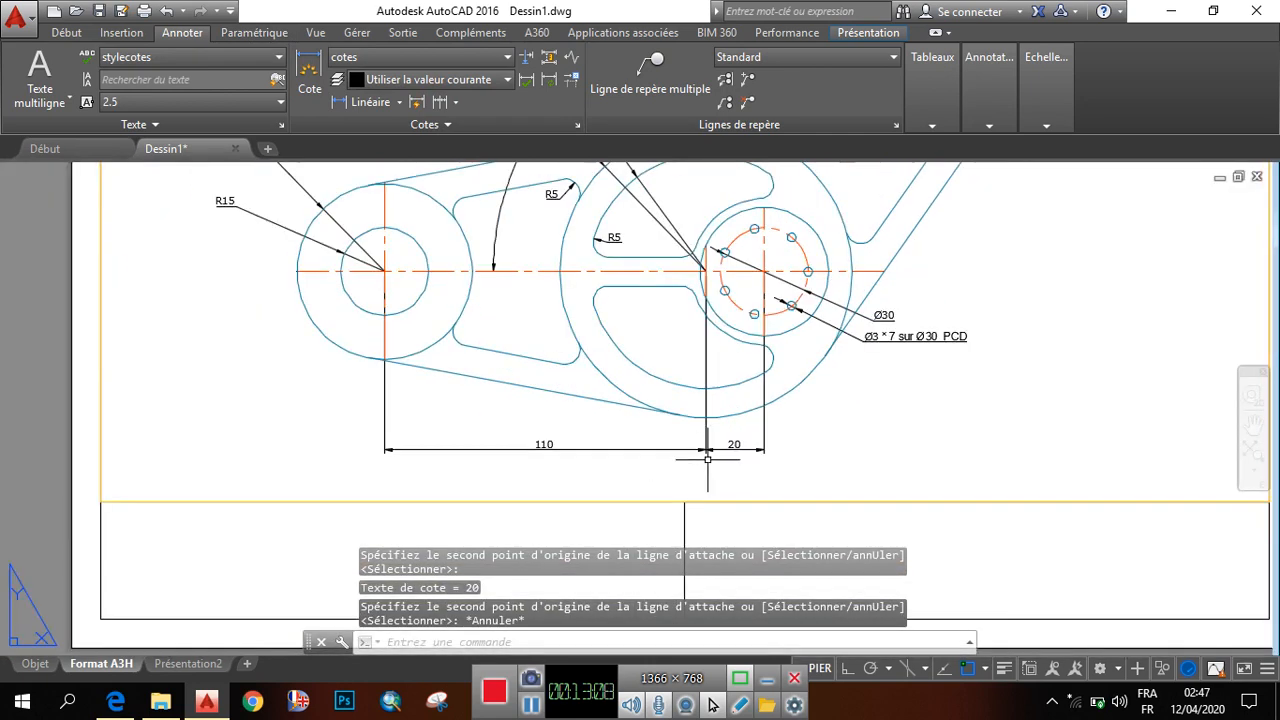
scroll(679, 461, down, 4)
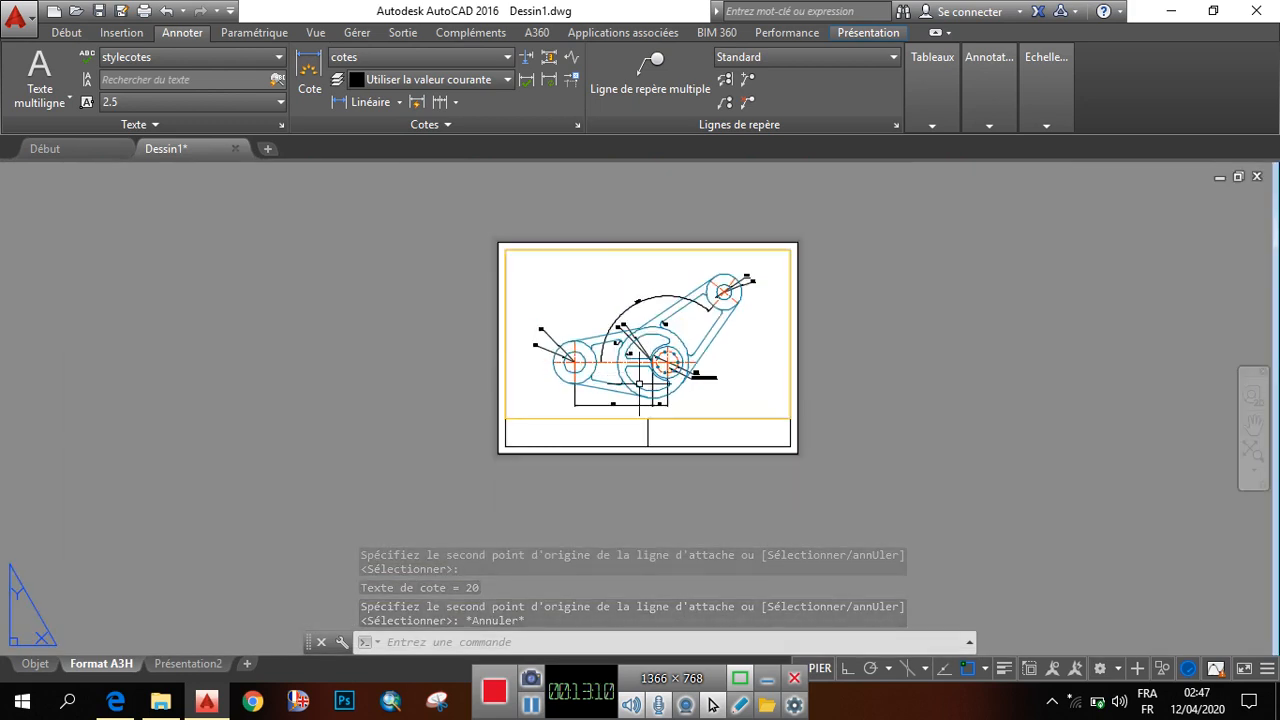
Consult the reference drawing Pièce_meca_n°4.pdf in the browser, and add a radius dimension to the fillet joining the two arms' upper edges in AutoCAD.
click(116, 703)
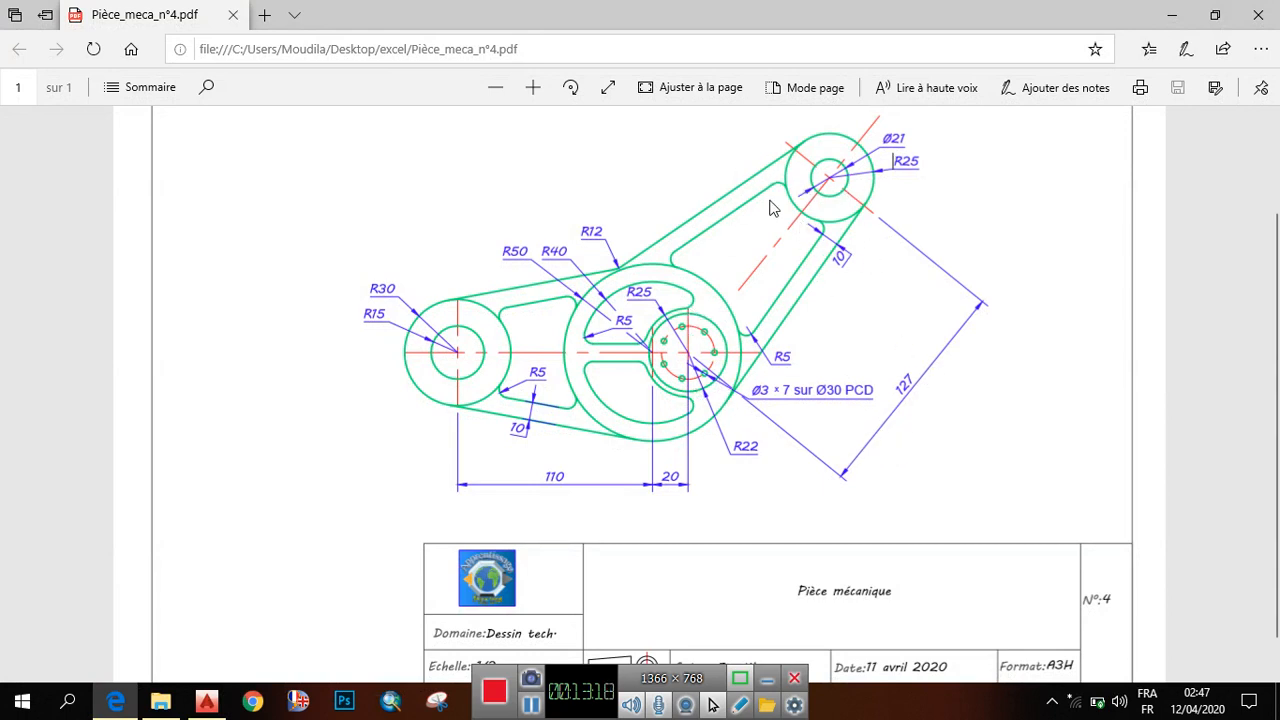
click(116, 703)
scroll(640, 330, up, 5)
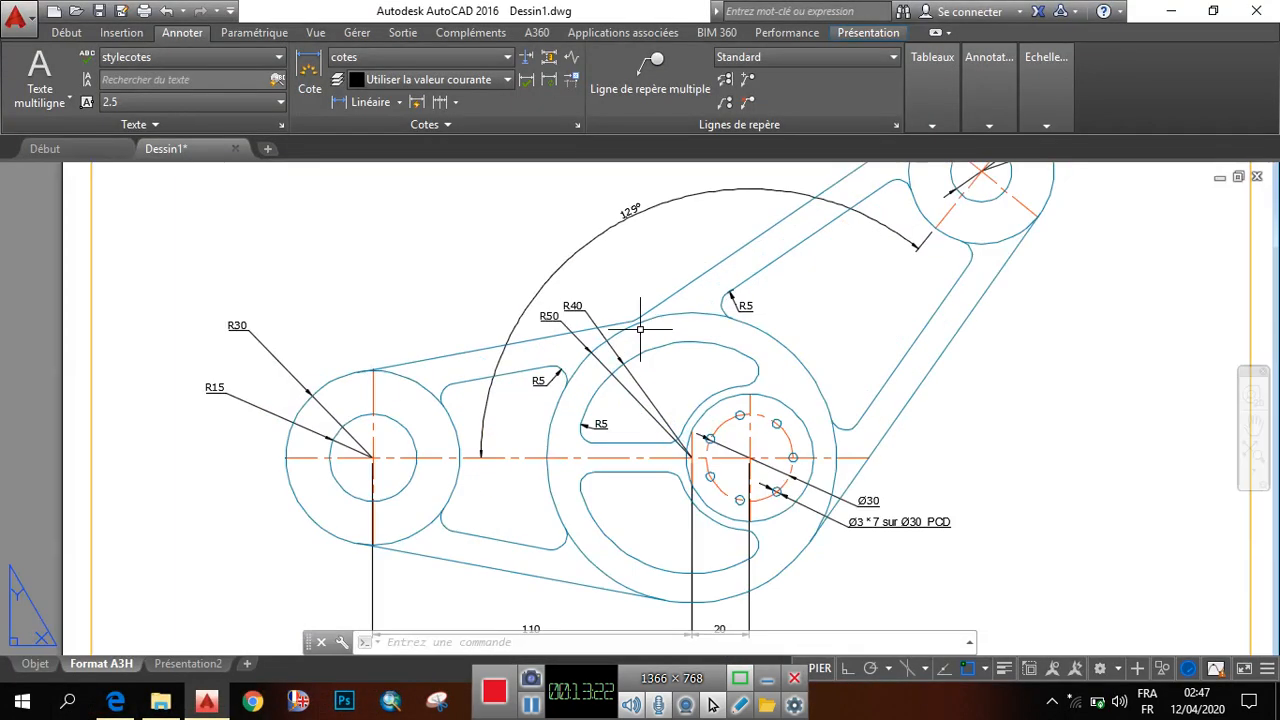
click(399, 102)
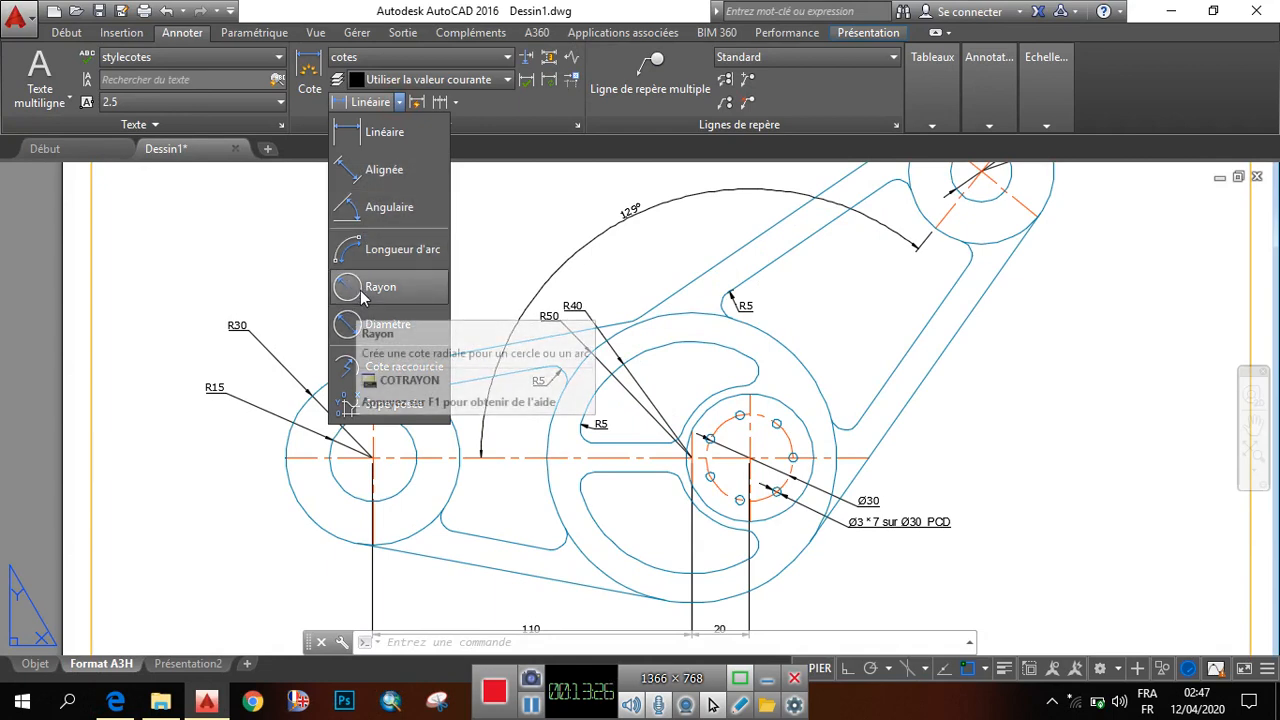
click(348, 287)
click(627, 320)
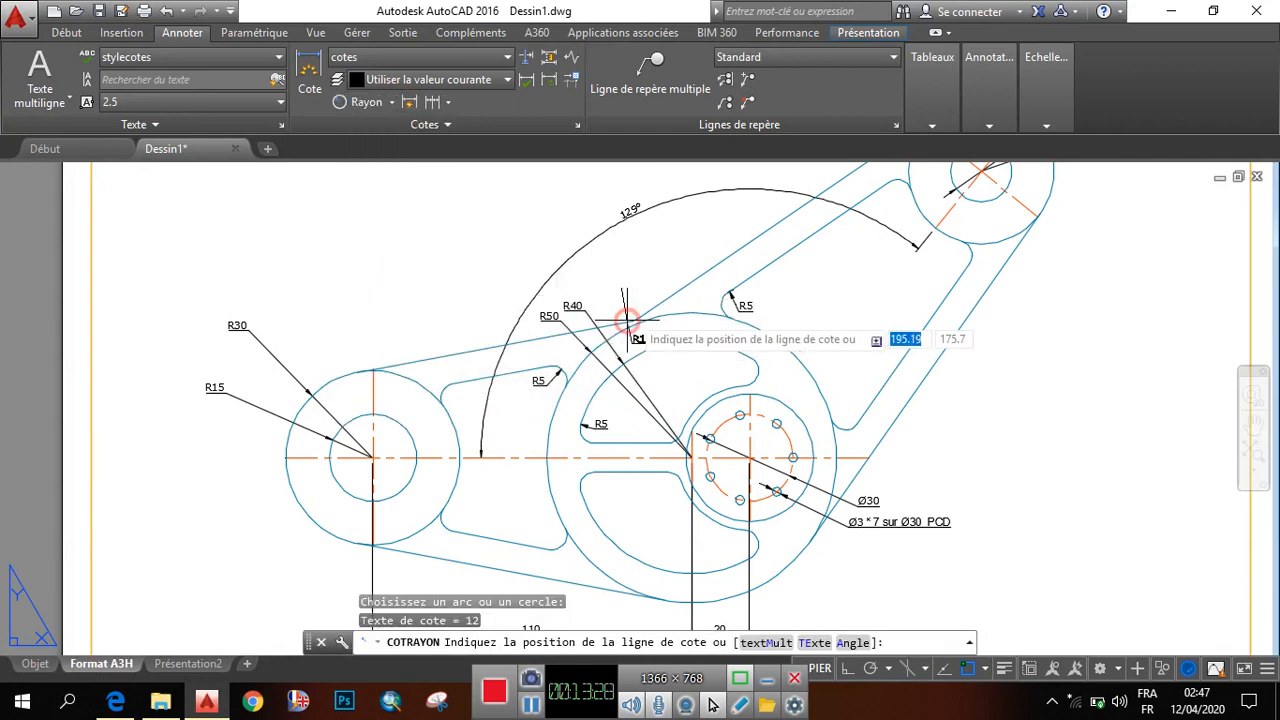
scroll(632, 332, up, 4)
click(628, 334)
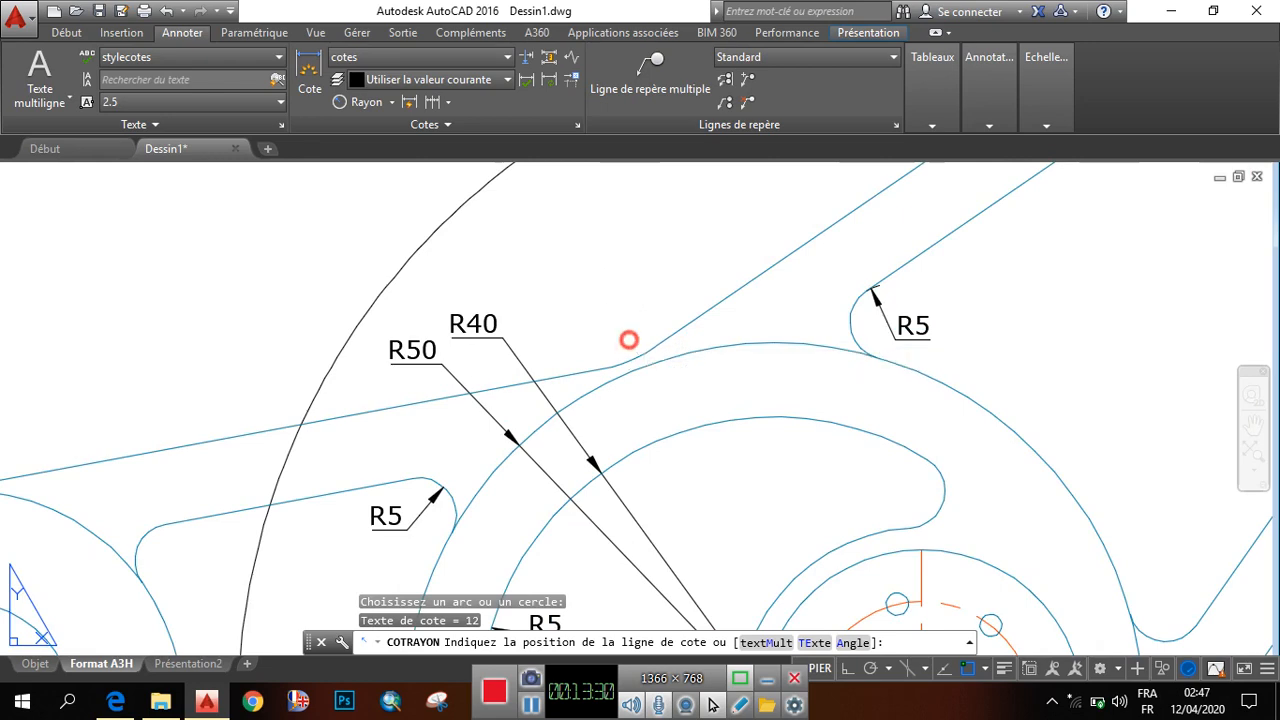
click(391, 102)
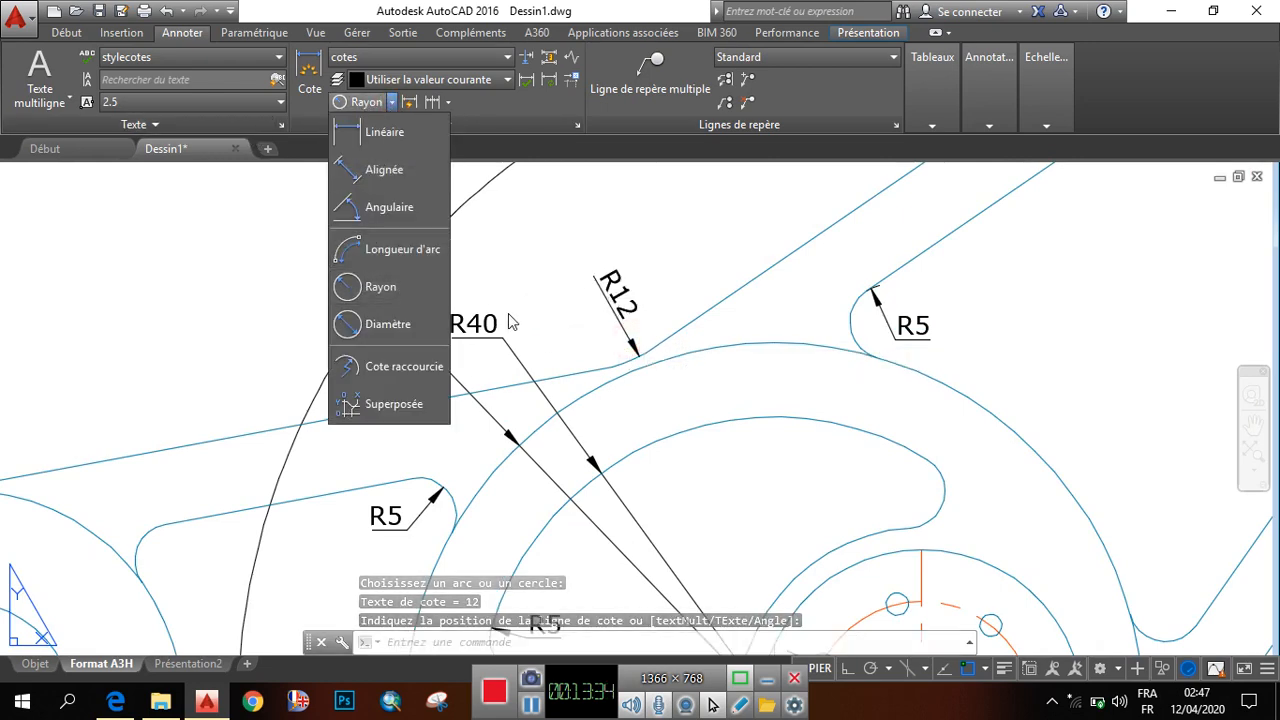
scroll(515, 305, down, 4)
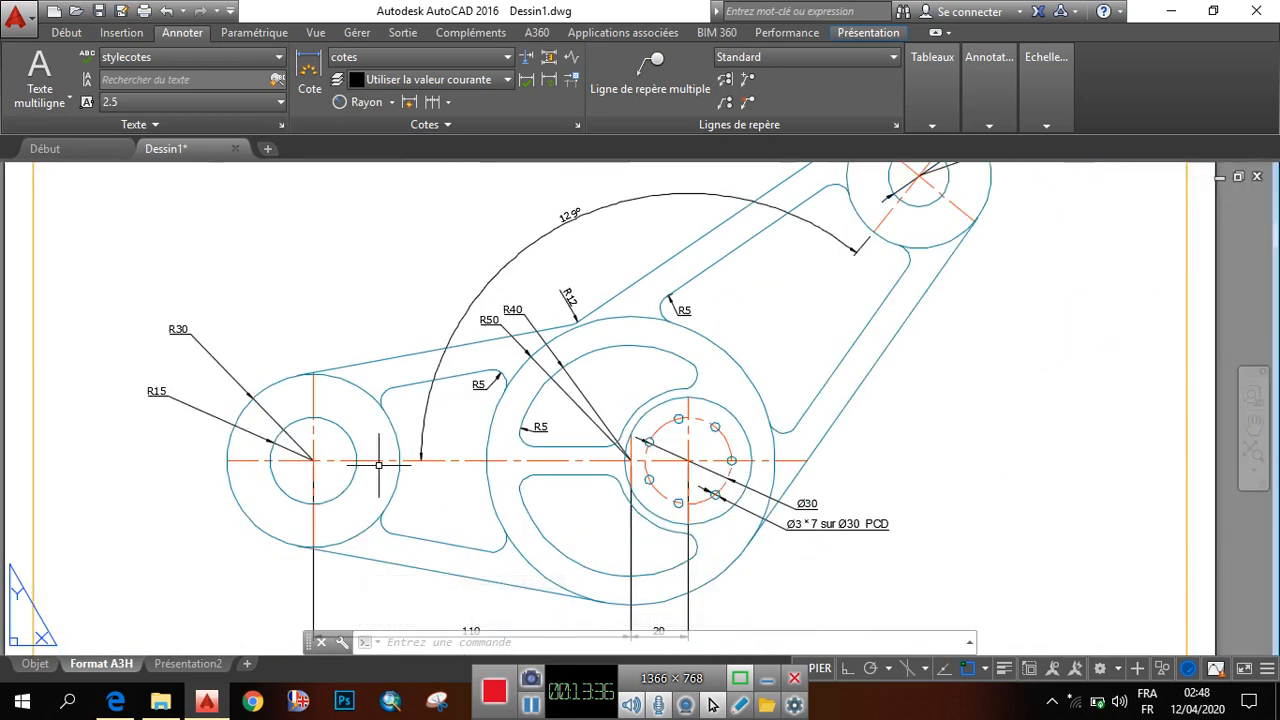
scroll(377, 447, down, 2)
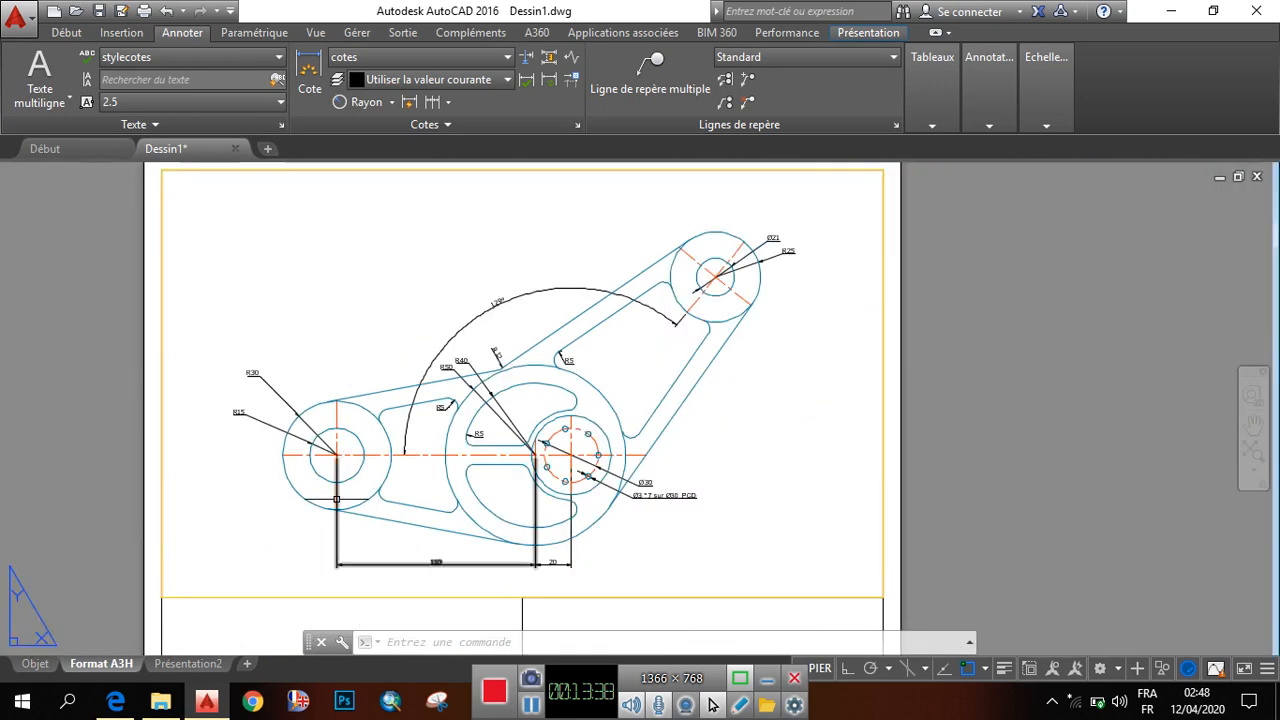
scroll(506, 528, up, 2)
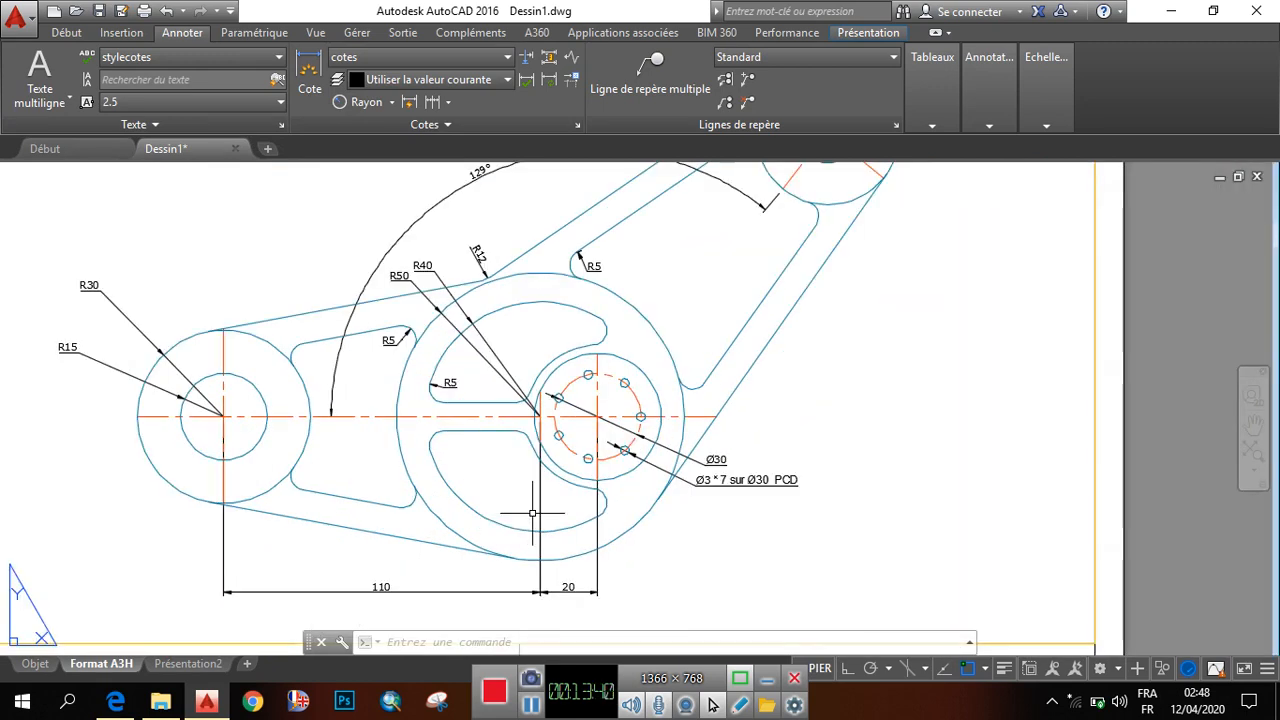
scroll(532, 513, down, 2)
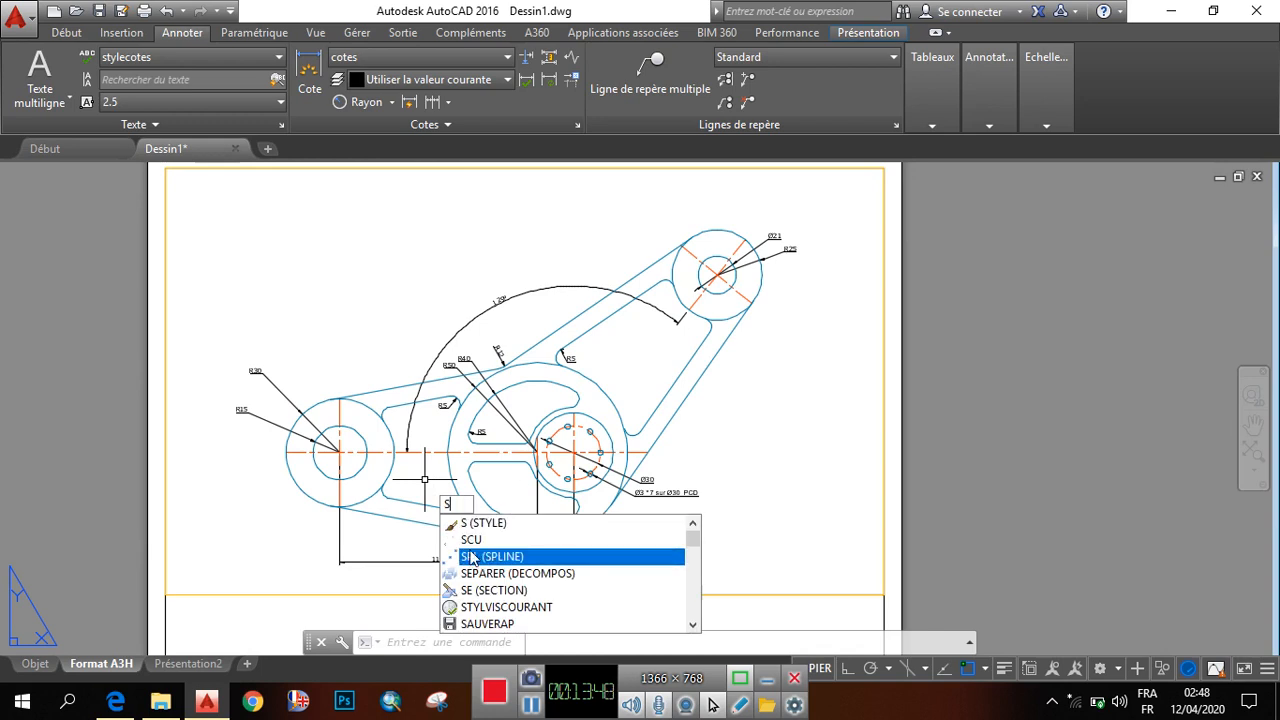
Define a new coordinate system (SCU) with its origin at the lower end of the upper-right boss's oblique centre line and X along that line.
click(468, 540)
scroll(605, 408, up, 2)
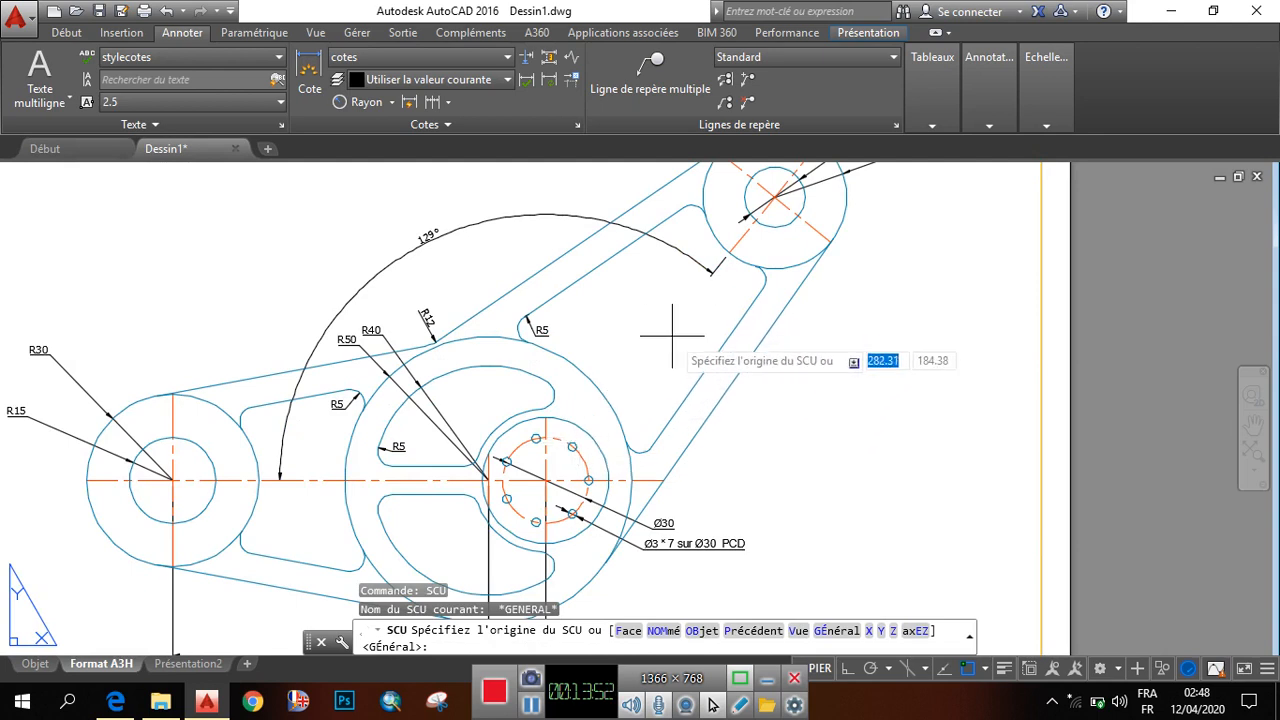
scroll(676, 333, down, 2)
click(697, 297)
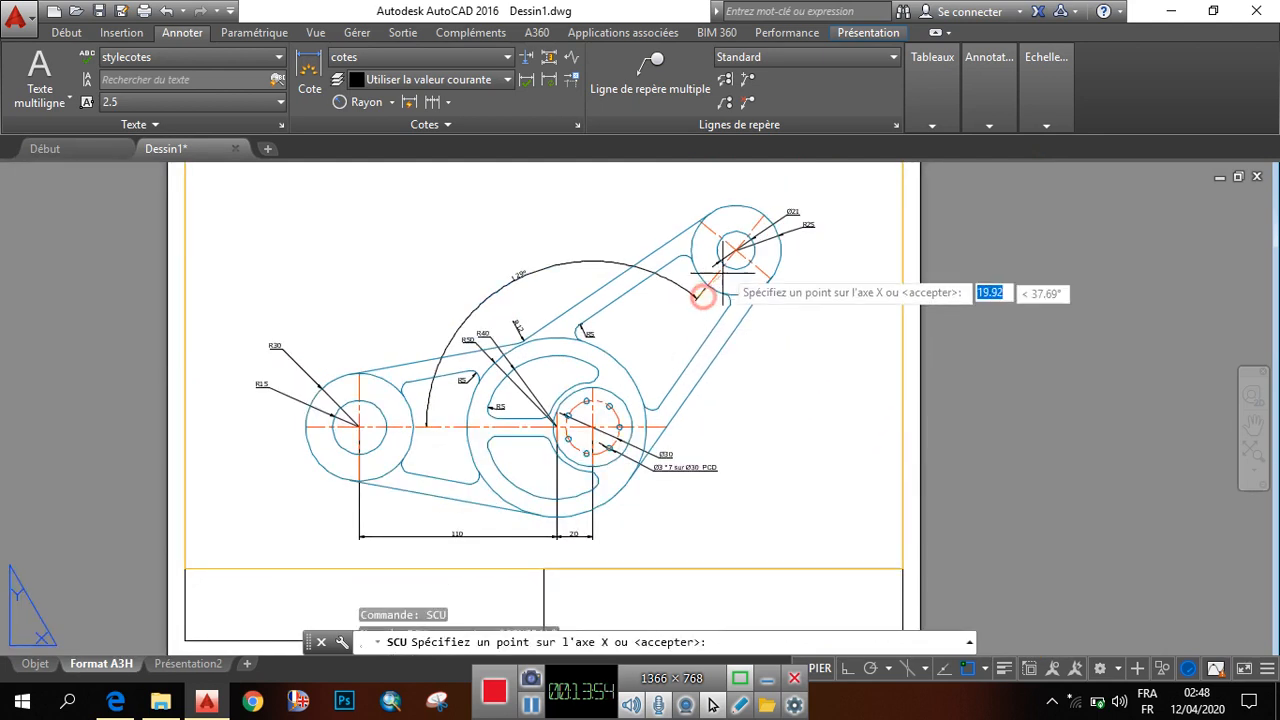
click(766, 217)
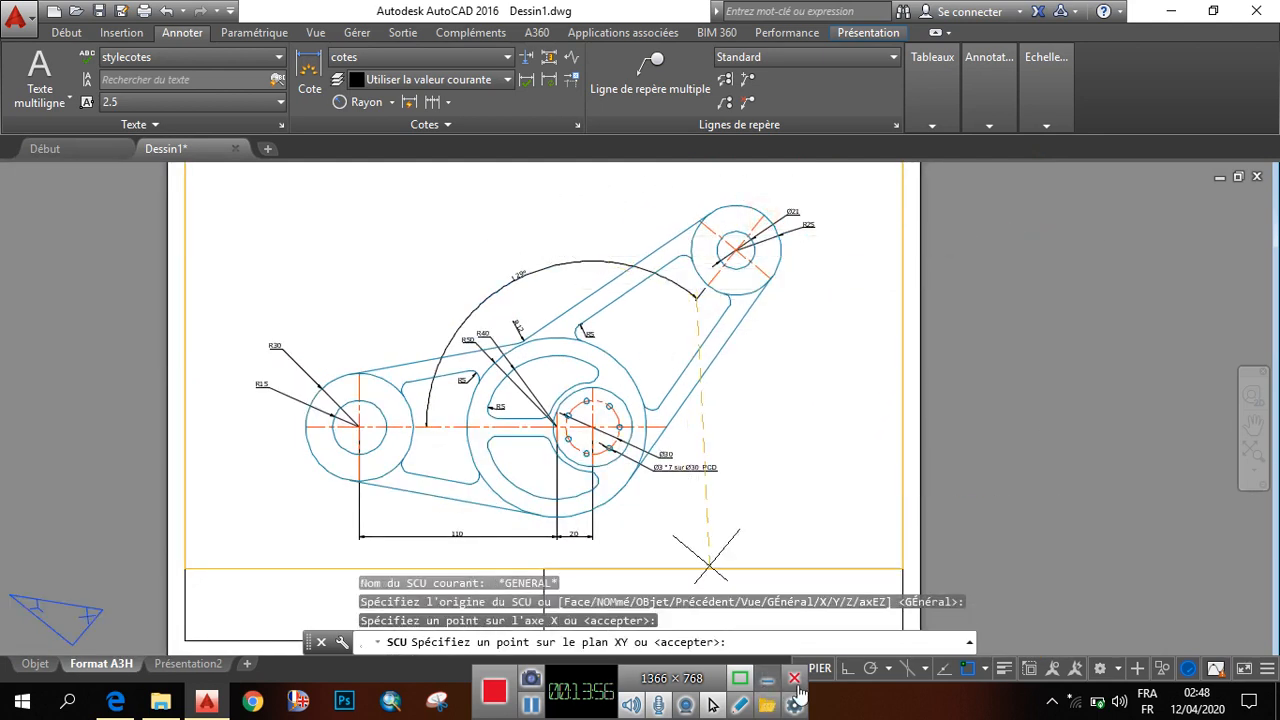
click(565, 203)
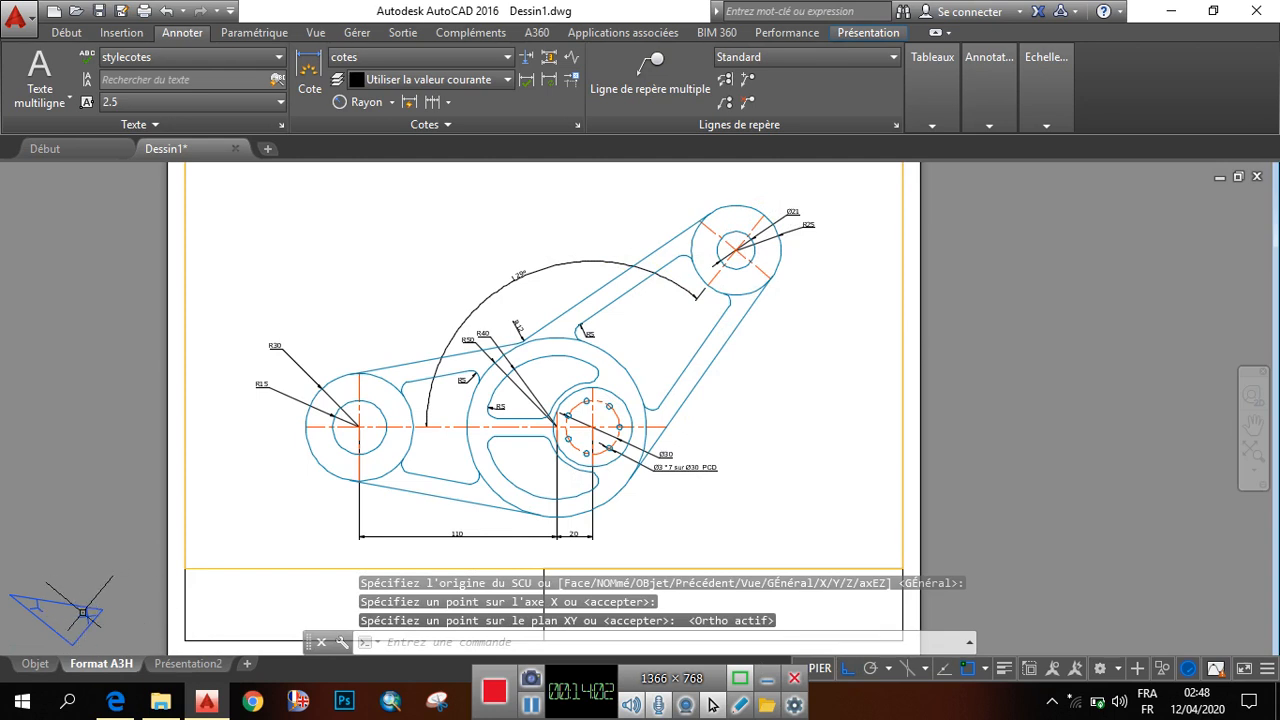
Add a linear dimension from the bolt circle's centre to the upper-right boss's centre, placing it outside the inclined arm's lower edge.
click(392, 102)
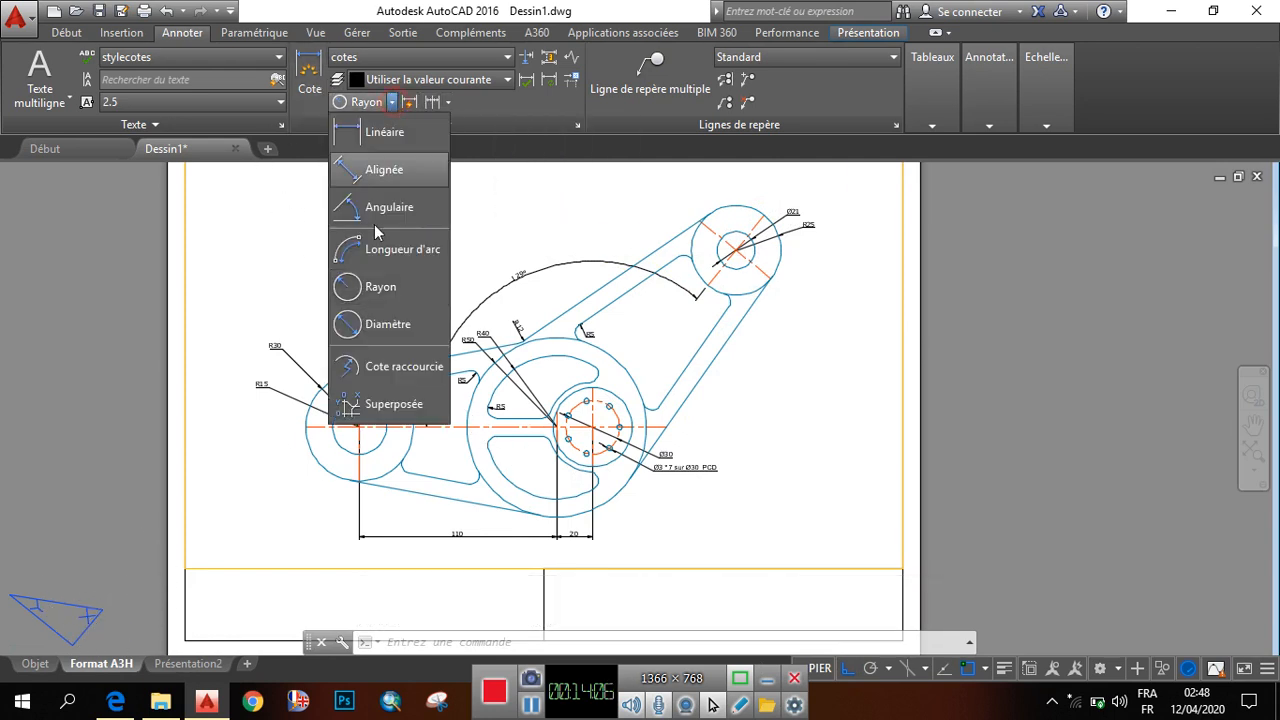
click(372, 134)
scroll(640, 450, up, 2)
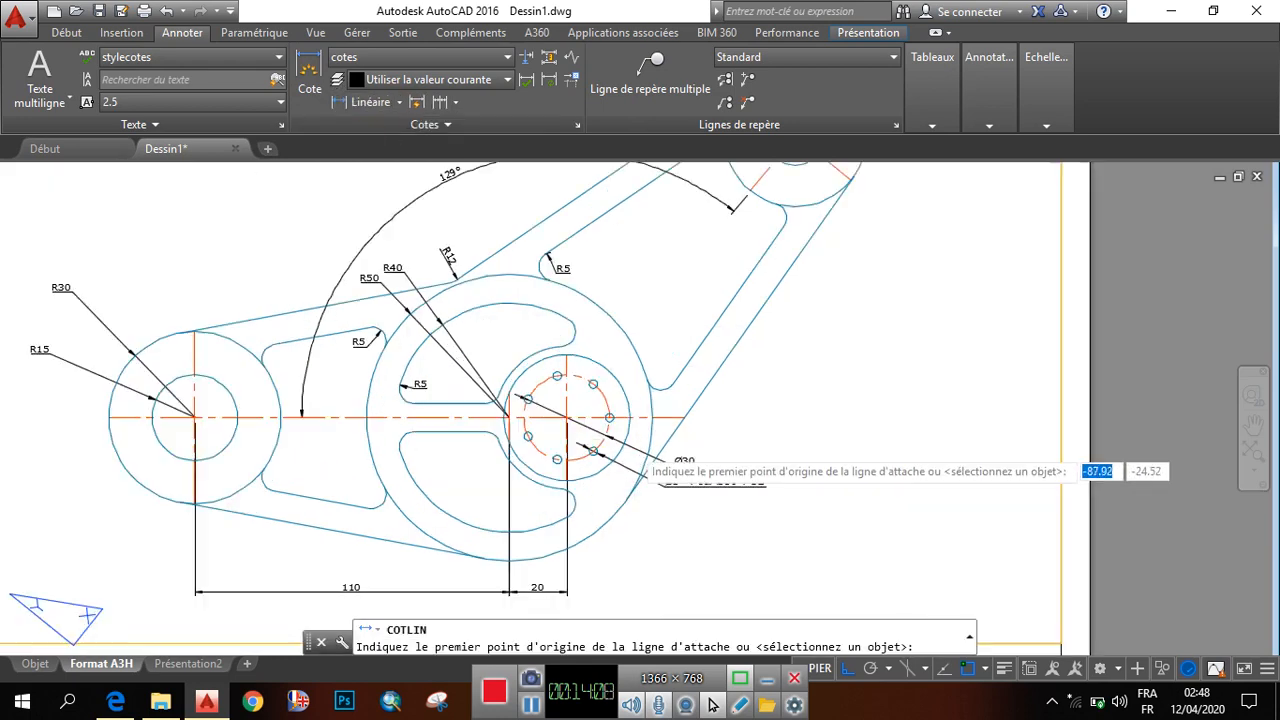
scroll(633, 442, up, 4)
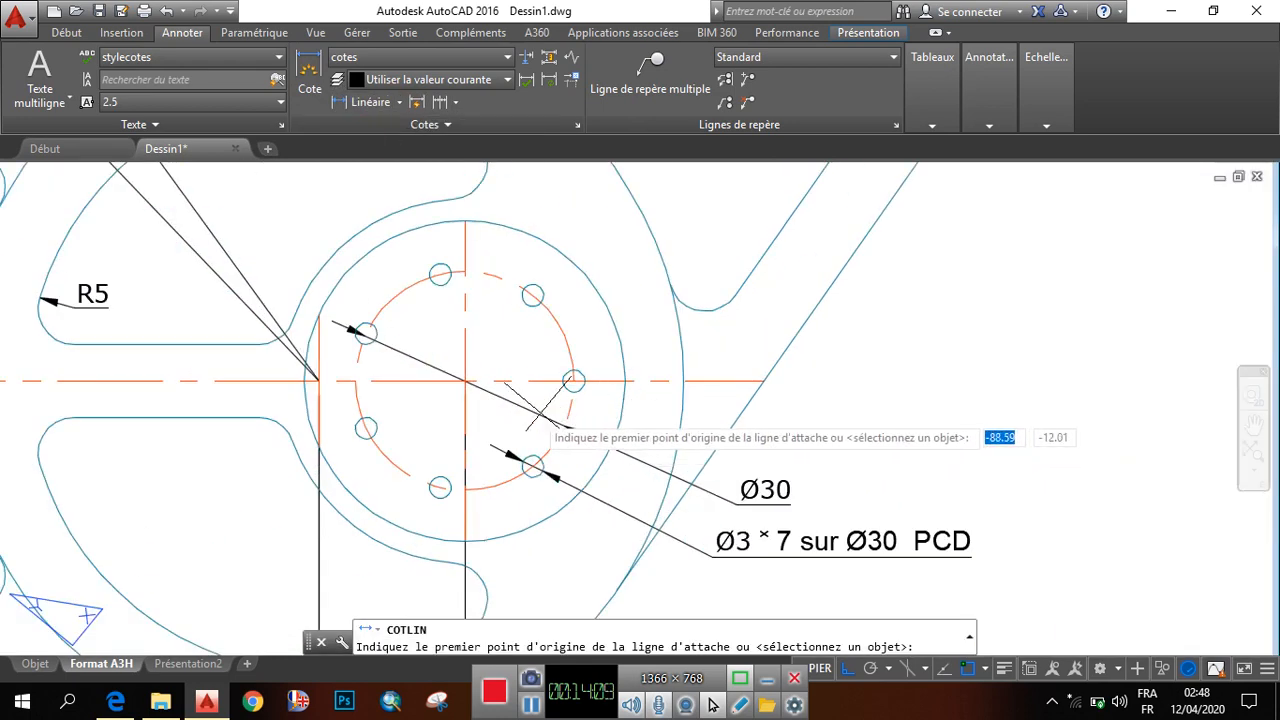
click(465, 381)
scroll(462, 385, down, 6)
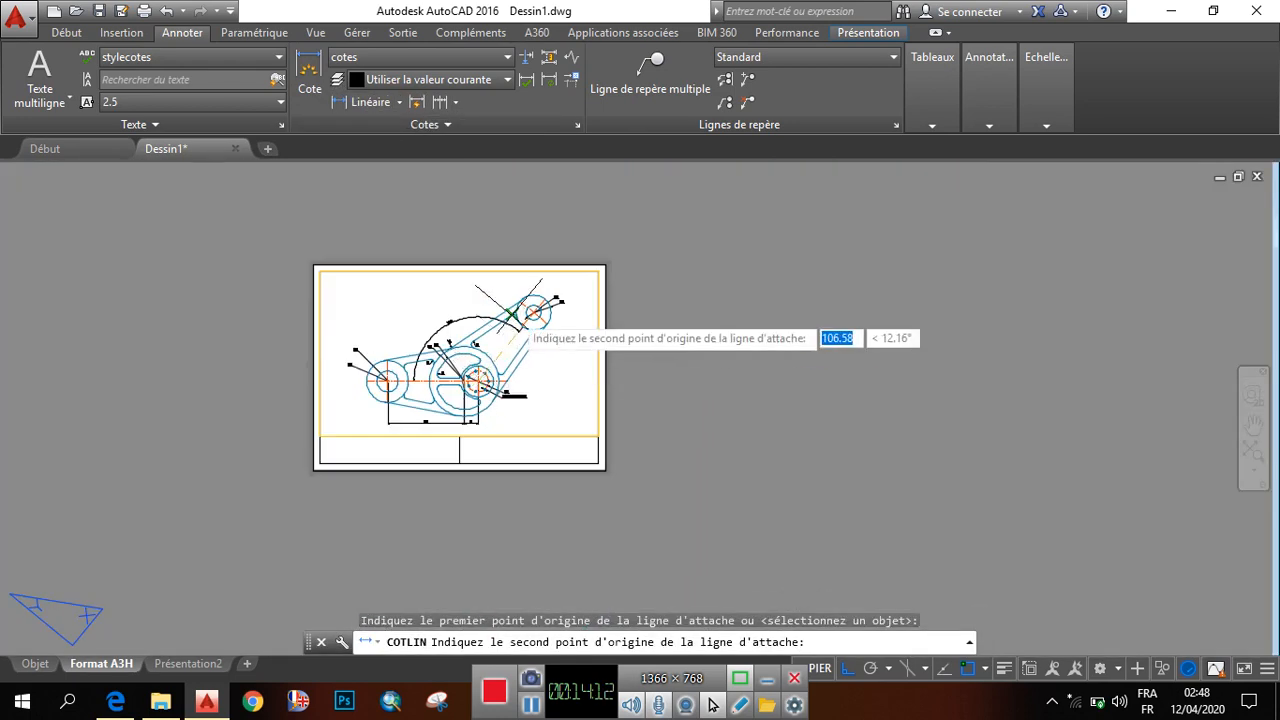
scroll(513, 314, up, 6)
click(520, 285)
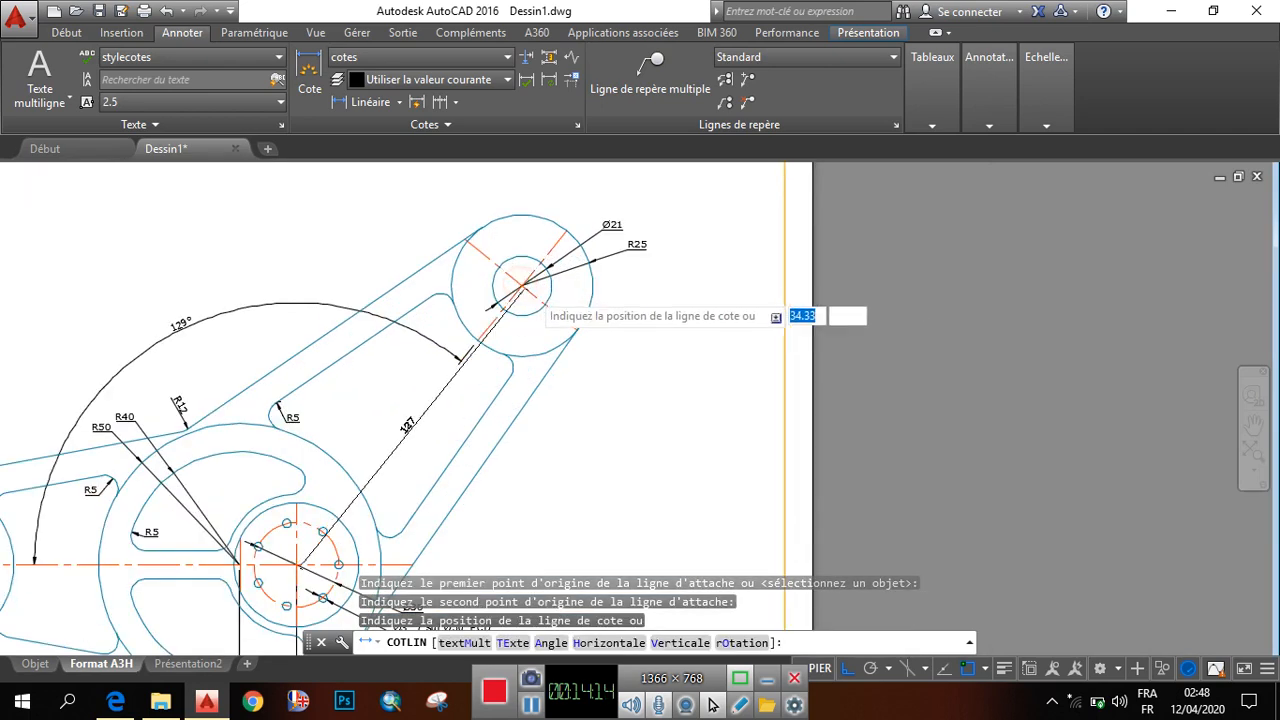
scroll(520, 285, down, 4)
scroll(541, 412, up, 4)
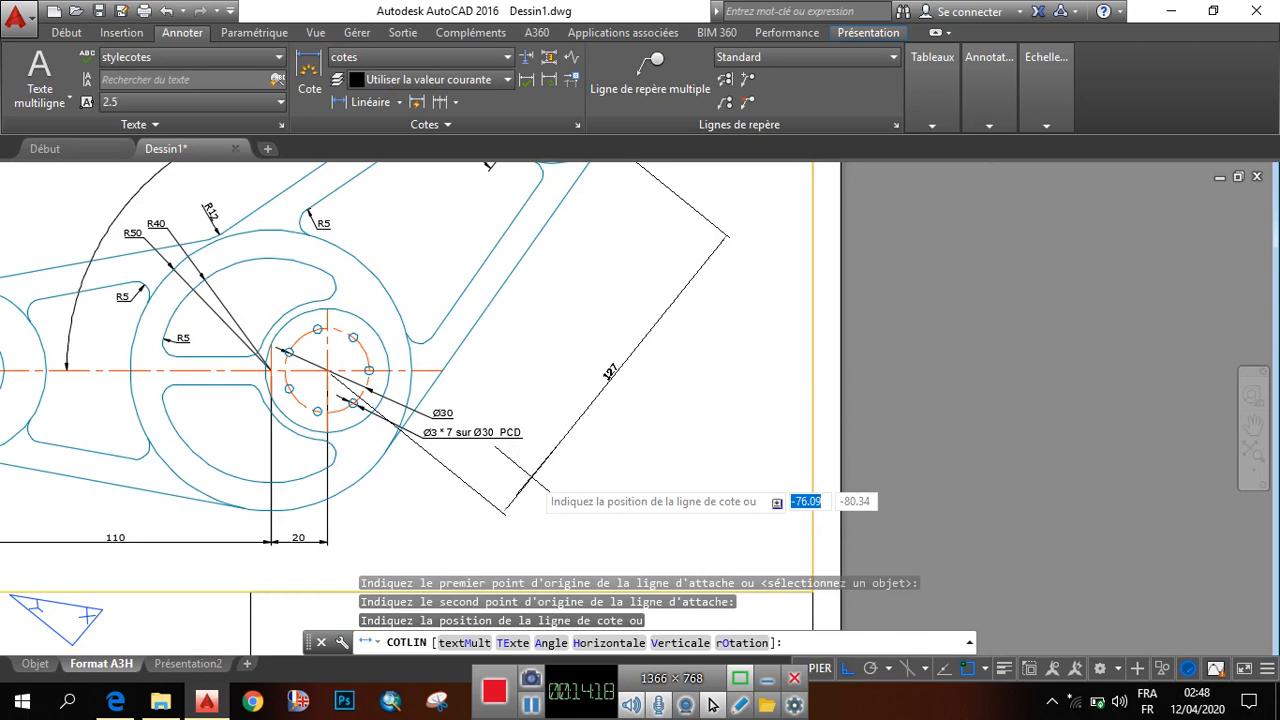
click(524, 470)
Apply an automatic dimension break to the inclined arm's centre-distance dimension where its extension line crosses the Ø3 × 7 sur Ø30 PCD leader.
scroll(397, 447, up, 4)
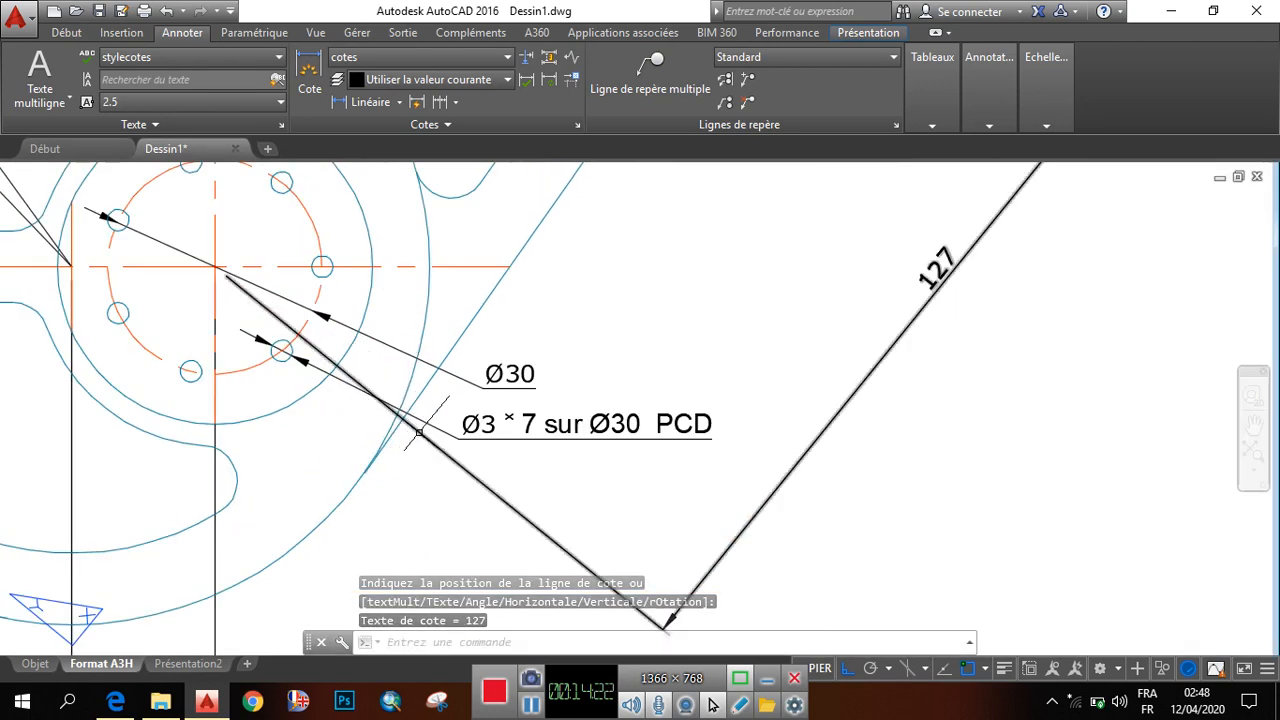
click(432, 448)
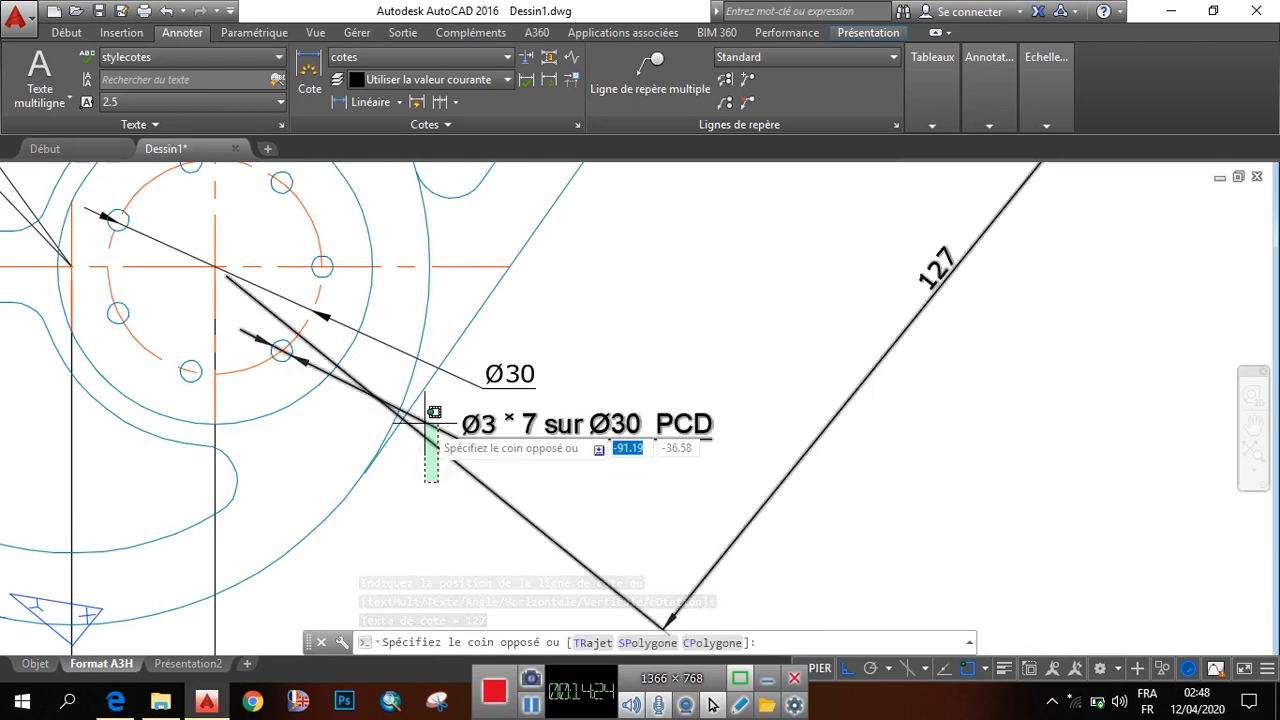
click(421, 422)
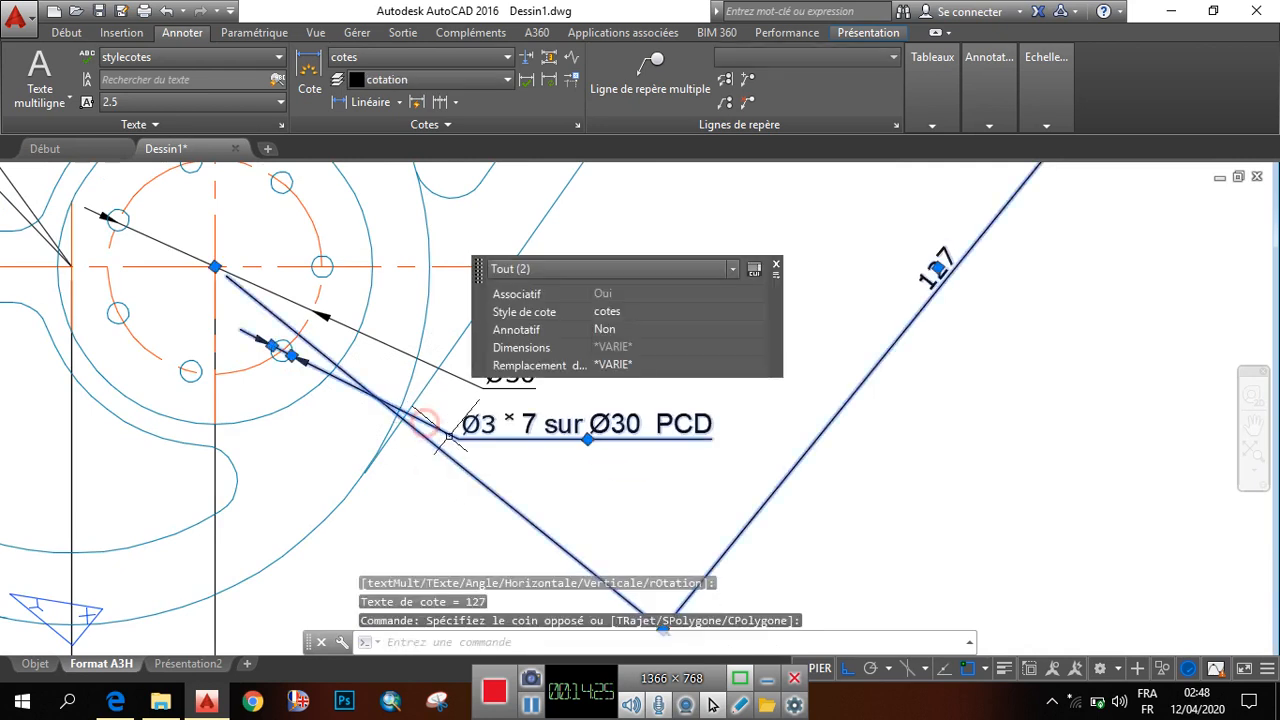
click(524, 58)
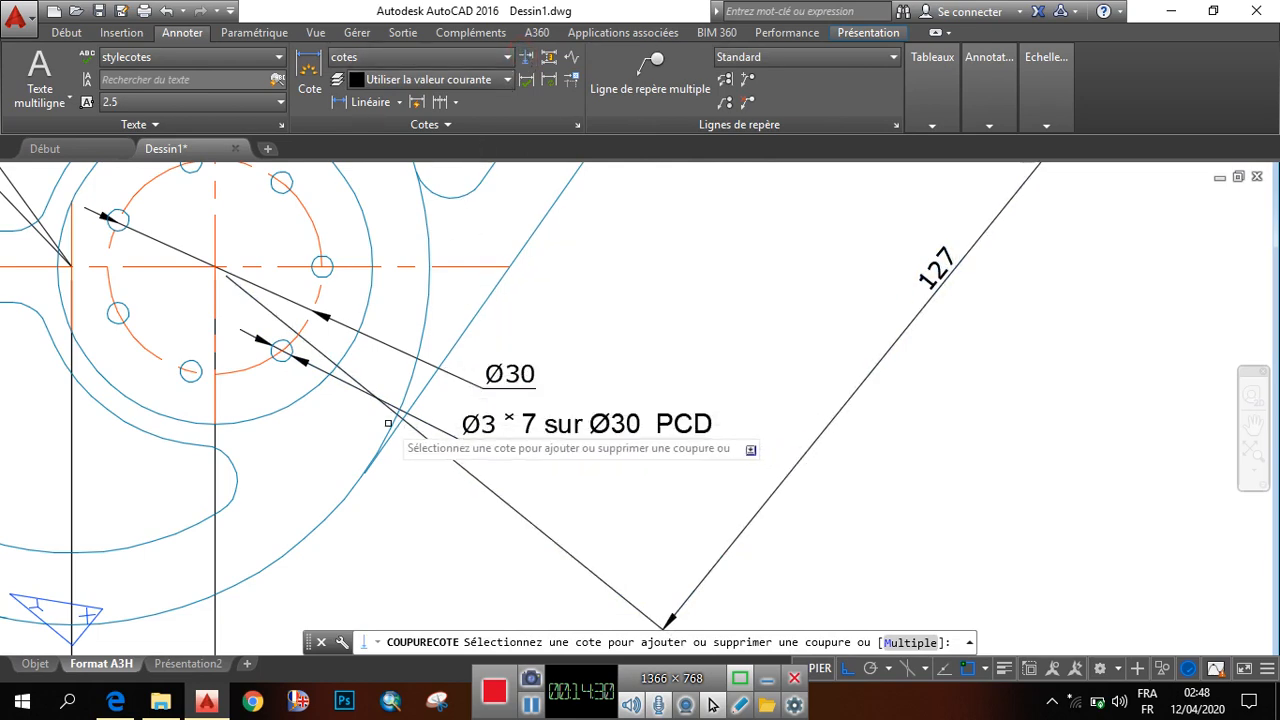
scroll(388, 423, up, 5)
scroll(410, 400, down, 3)
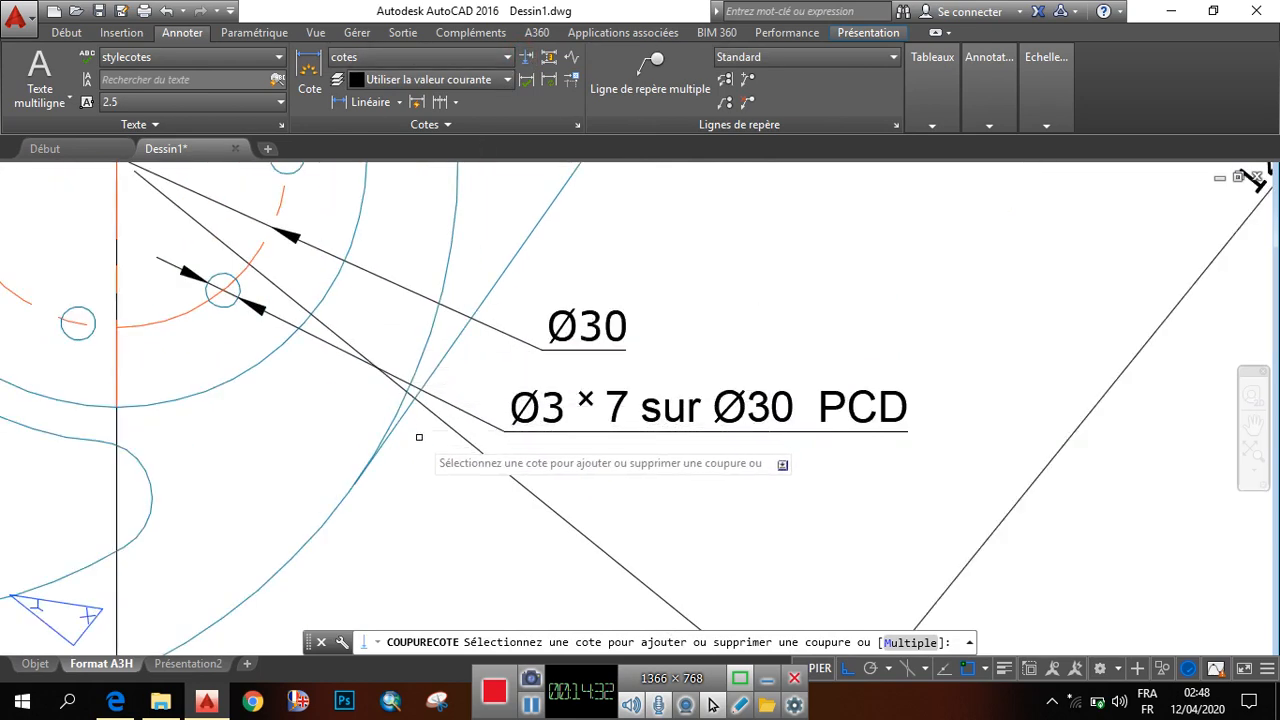
click(446, 425)
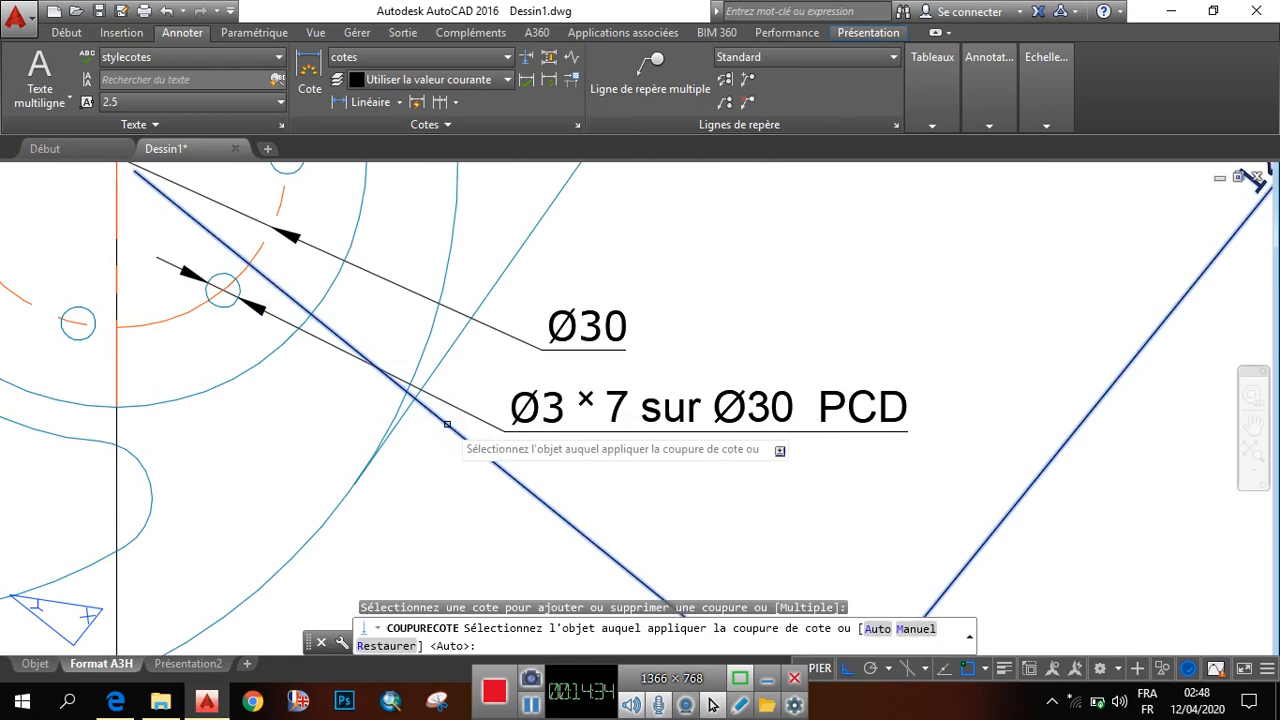
click(446, 425)
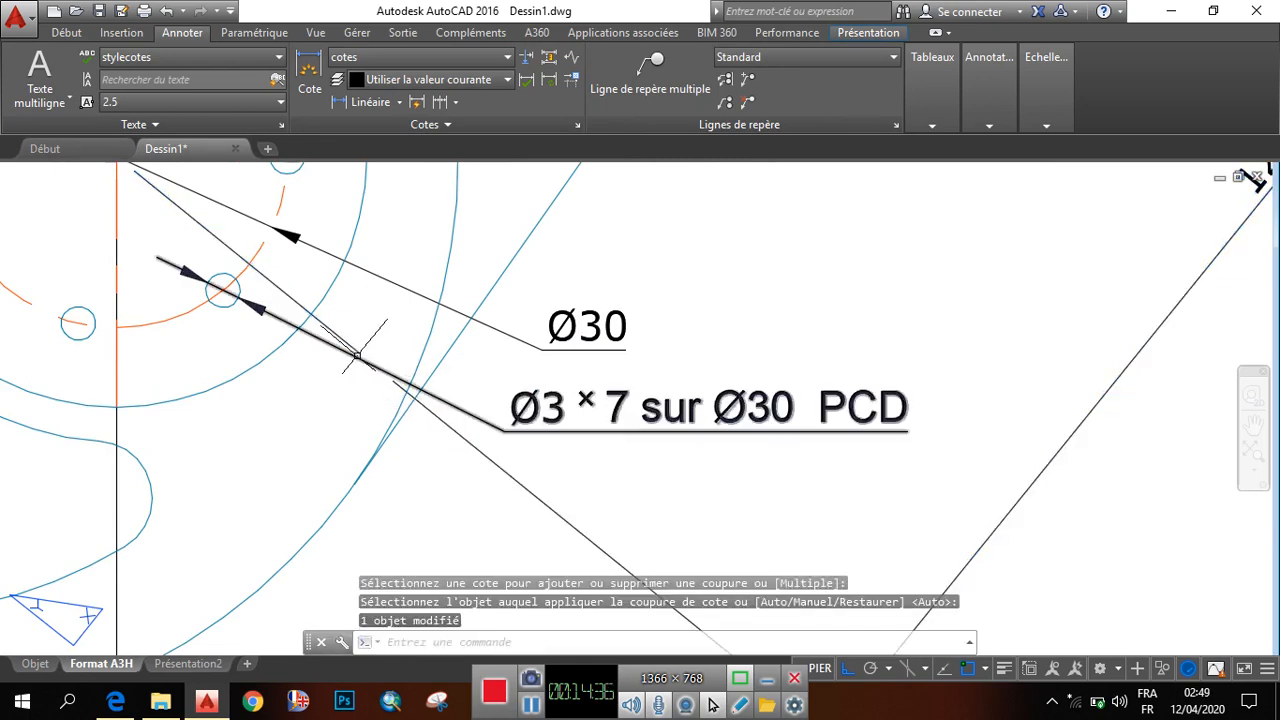
Examine the dimensioned part on the layout for missing or badly placed dimensions.
scroll(397, 411, down, 6)
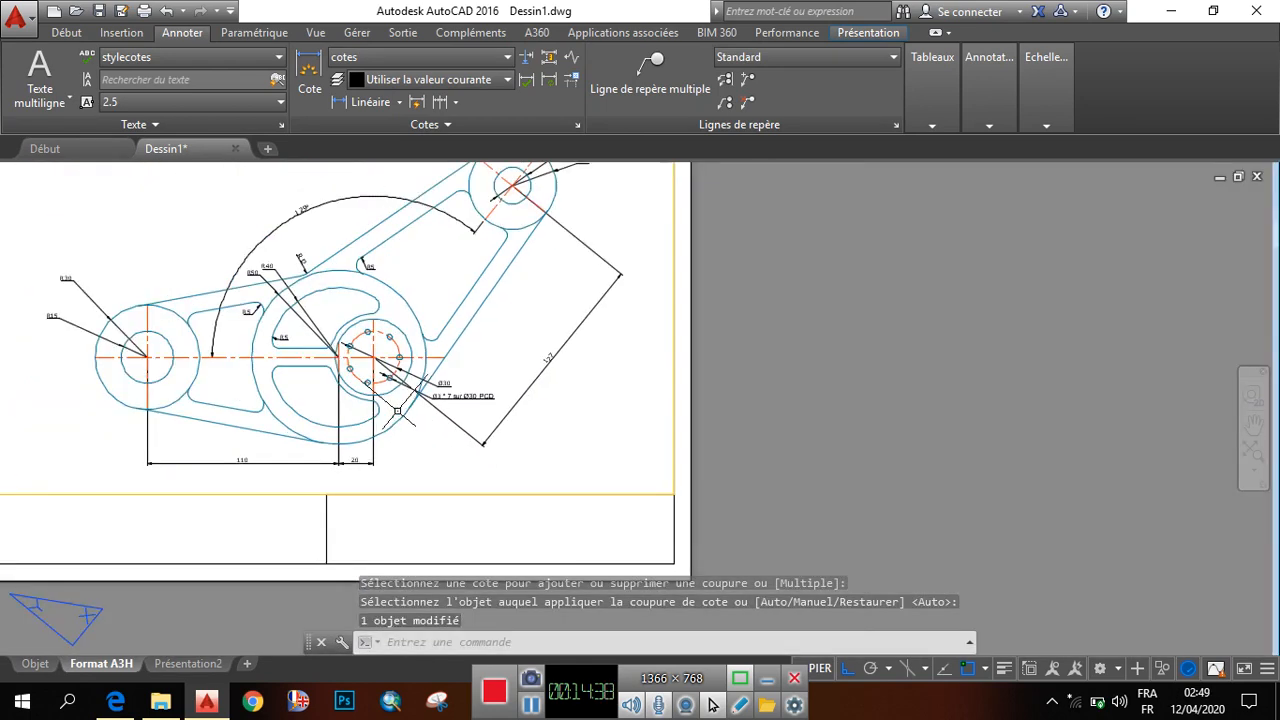
scroll(497, 438, down, 2)
scroll(627, 456, down, 2)
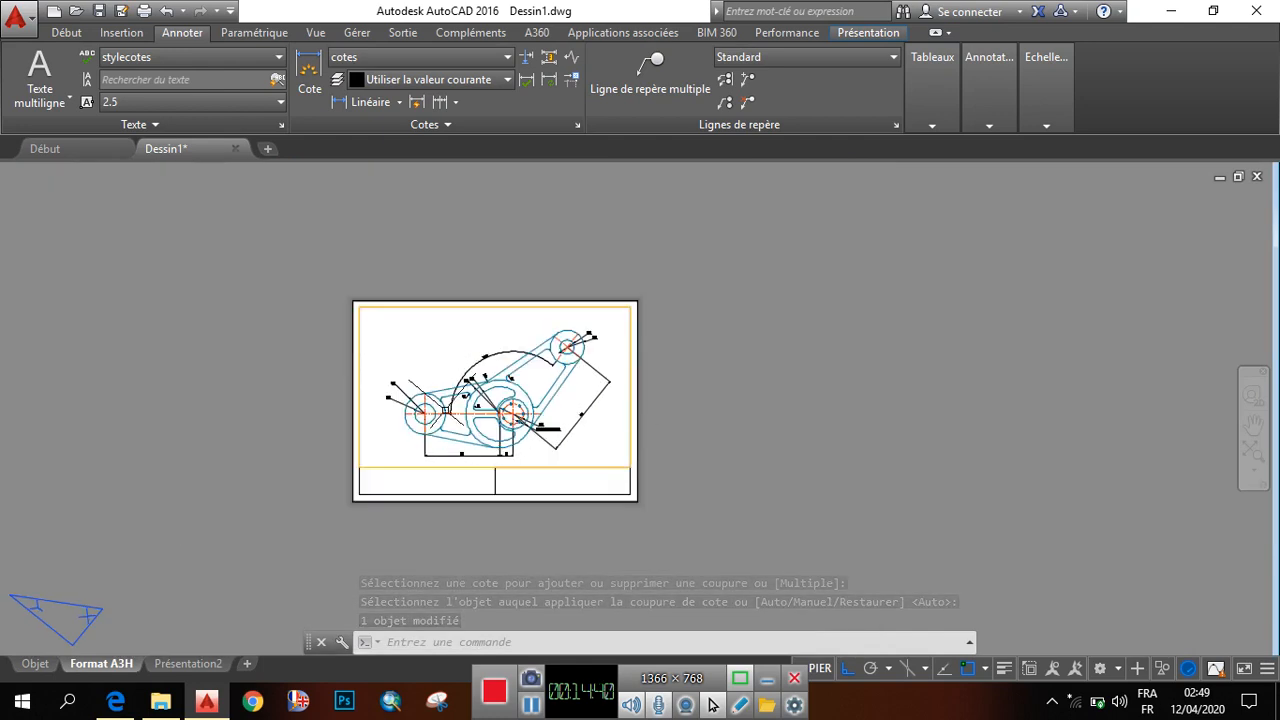
scroll(455, 390, up, 4)
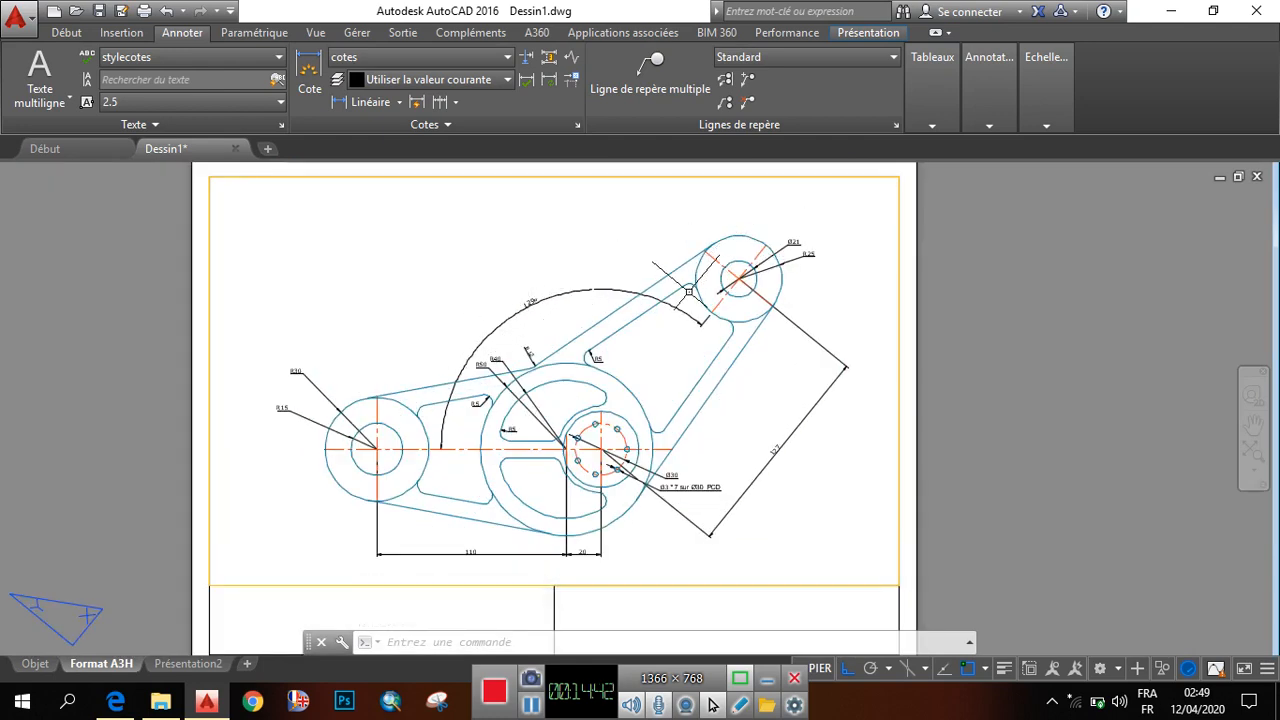
scroll(681, 262, up, 1)
scroll(699, 288, down, 1)
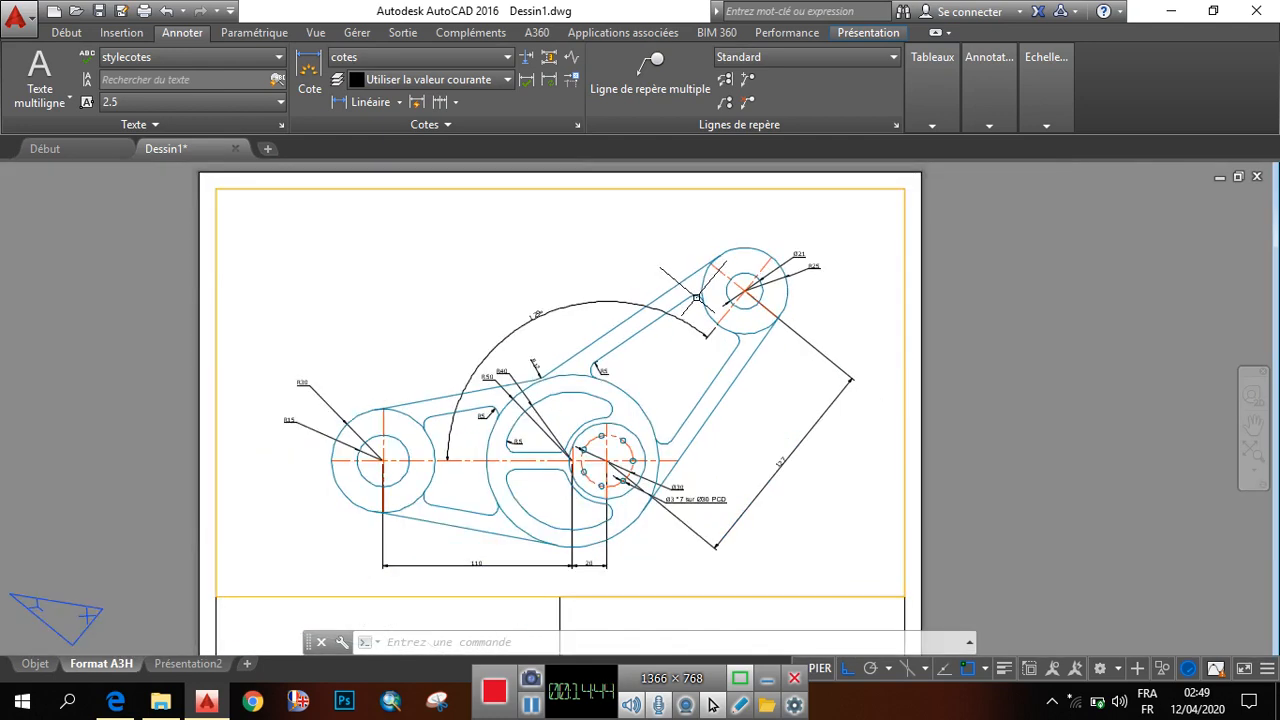
scroll(741, 294, up, 2)
scroll(751, 276, down, 4)
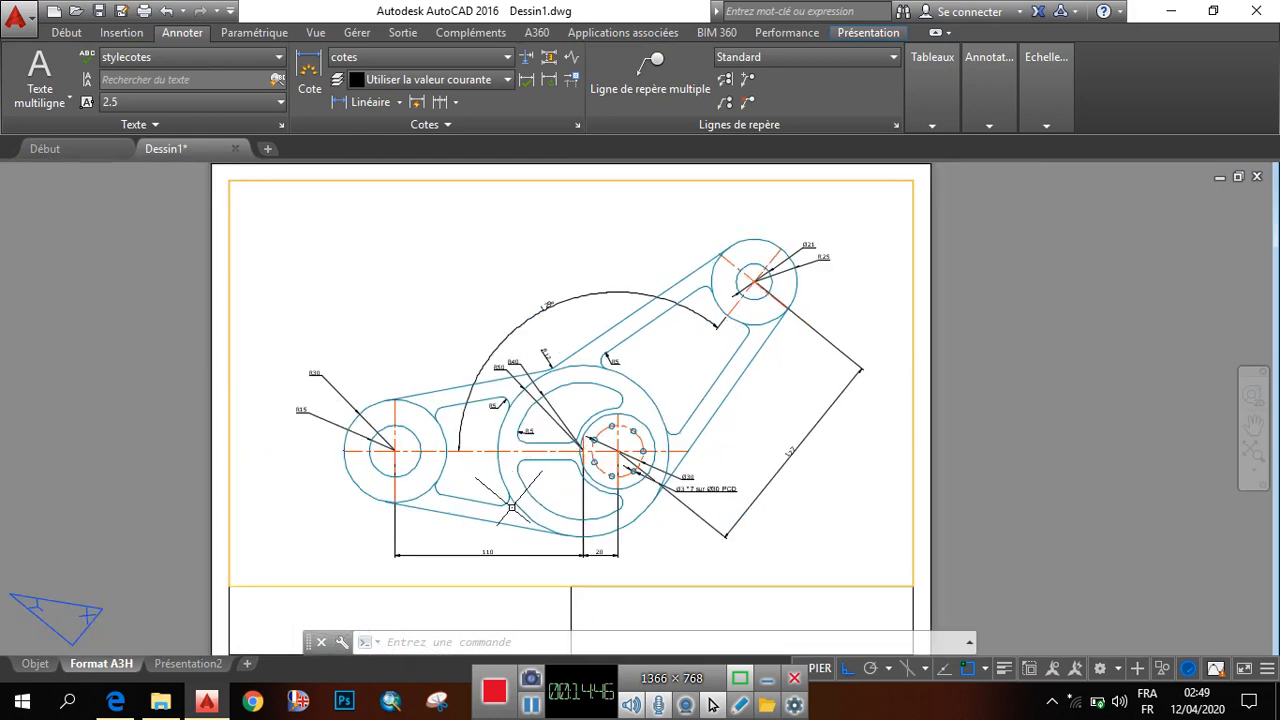
scroll(470, 562, up, 3)
scroll(495, 551, down, 3)
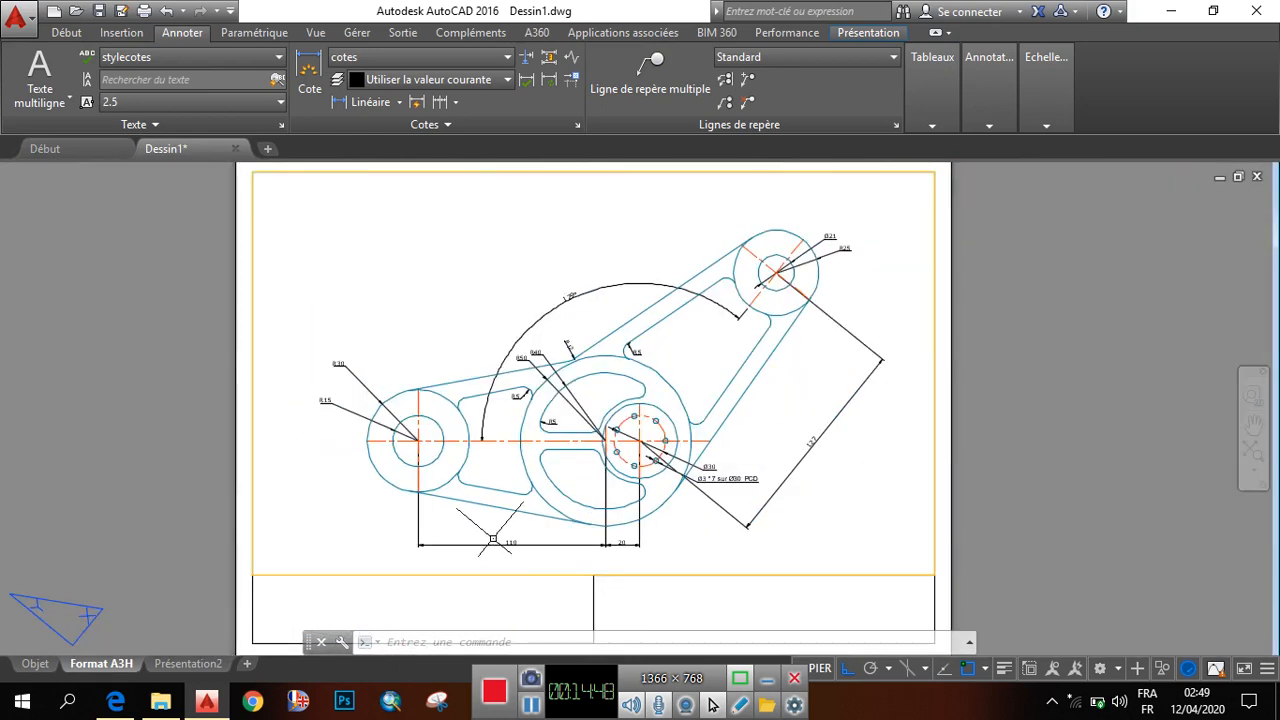
scroll(493, 540, down, 3)
scroll(503, 529, up, 3)
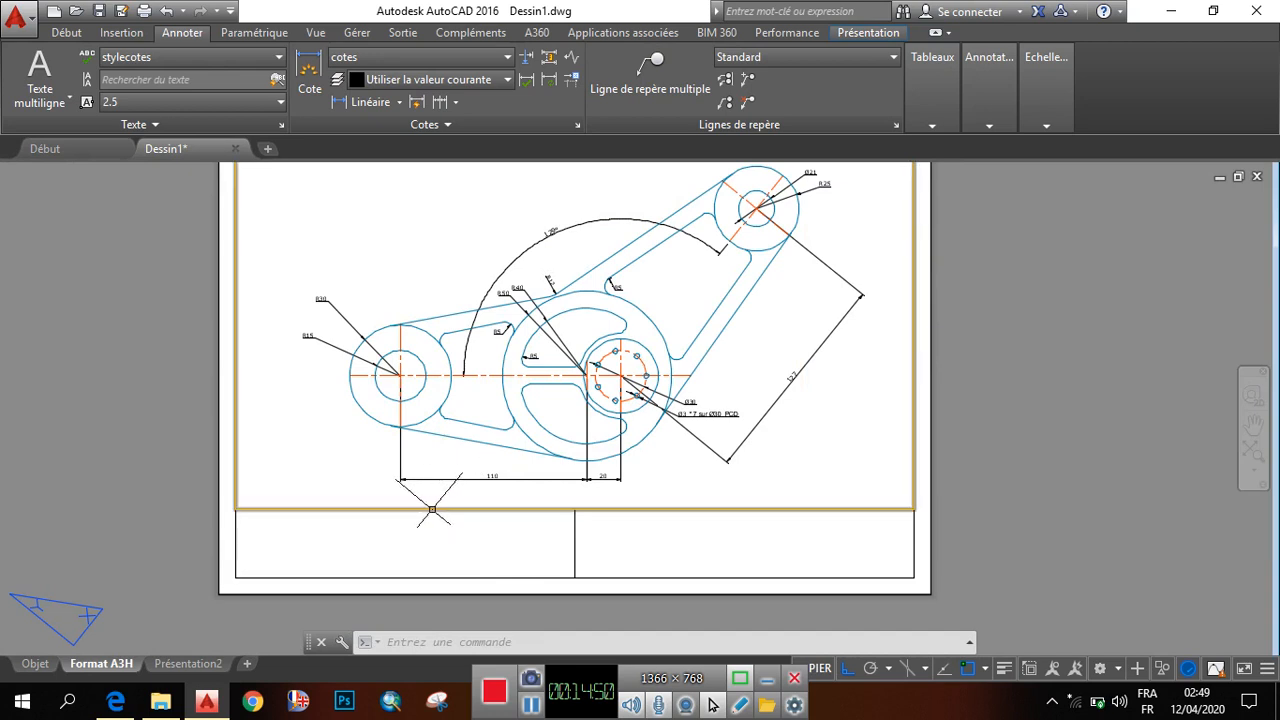
Reset the coordinate system (SCU) to the default Général orientation.
text(SCU)
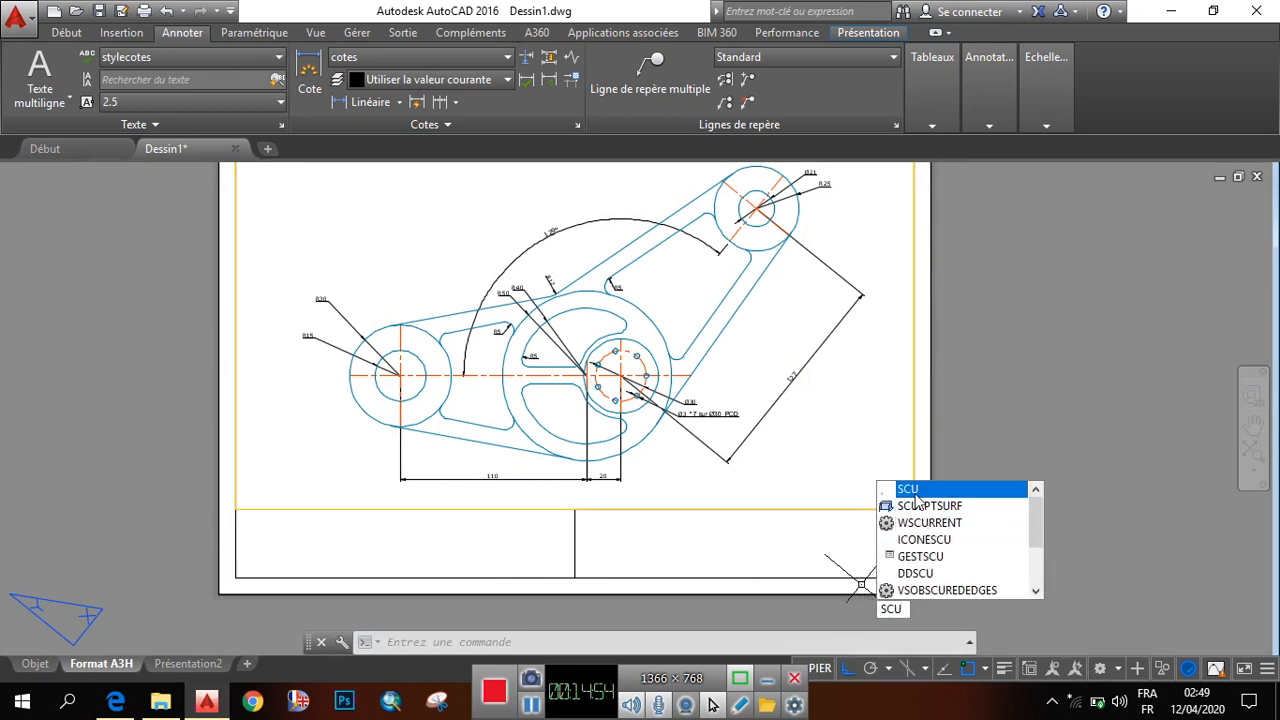
click(912, 489)
click(840, 630)
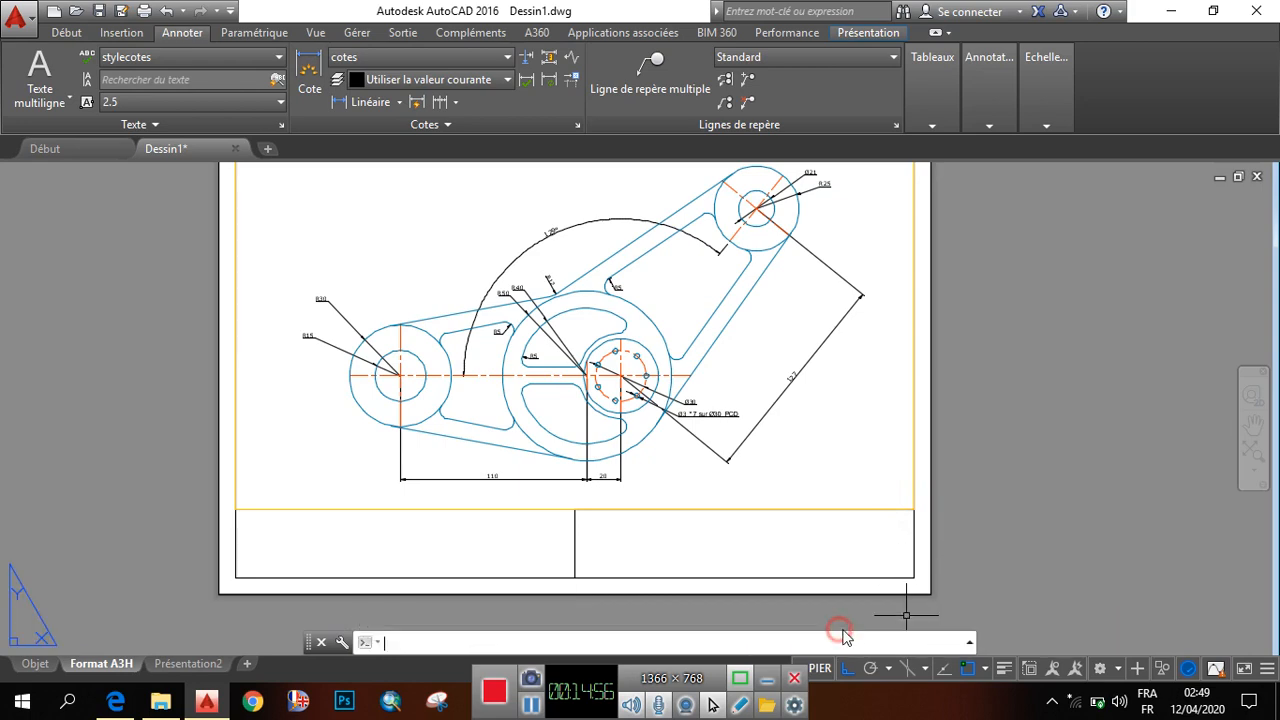
Review the complete drawing on the A3 sheet, including the radius dimensions around the left boss and hub.
scroll(586, 531, down, 3)
scroll(590, 400, up, 8)
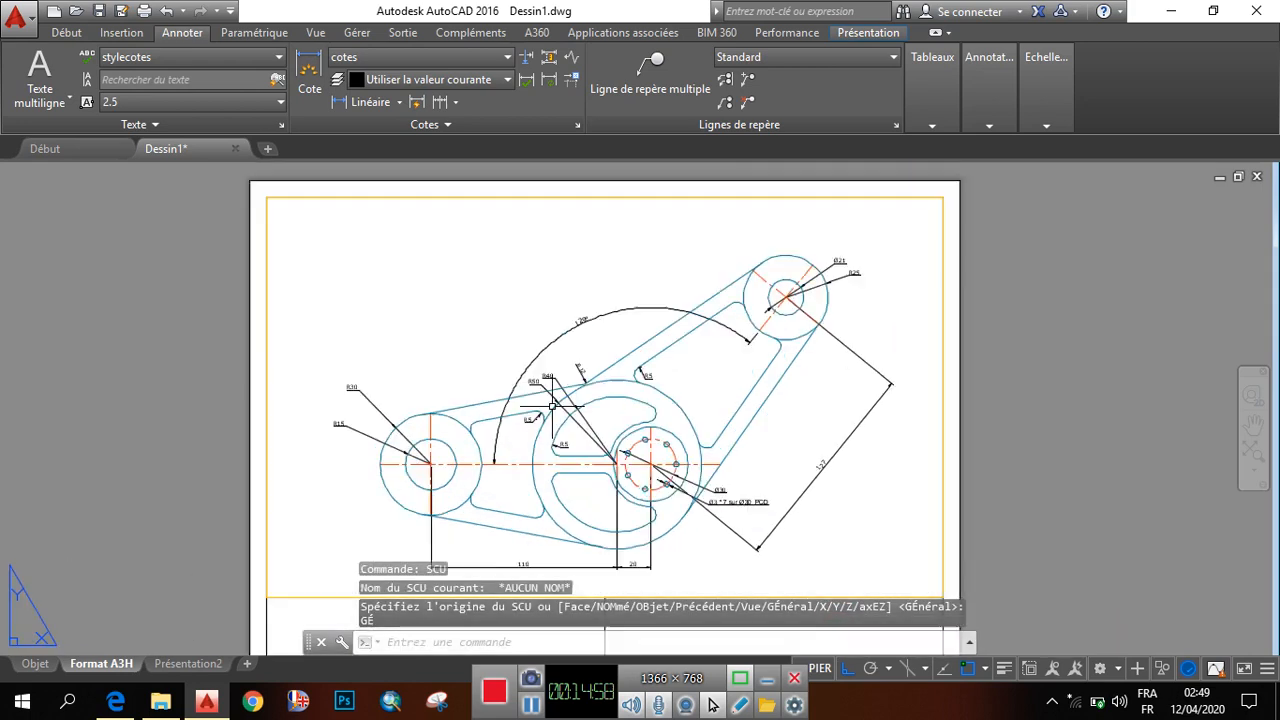
scroll(590, 393, down, 5)
scroll(590, 393, up, 4)
scroll(586, 391, down, 7)
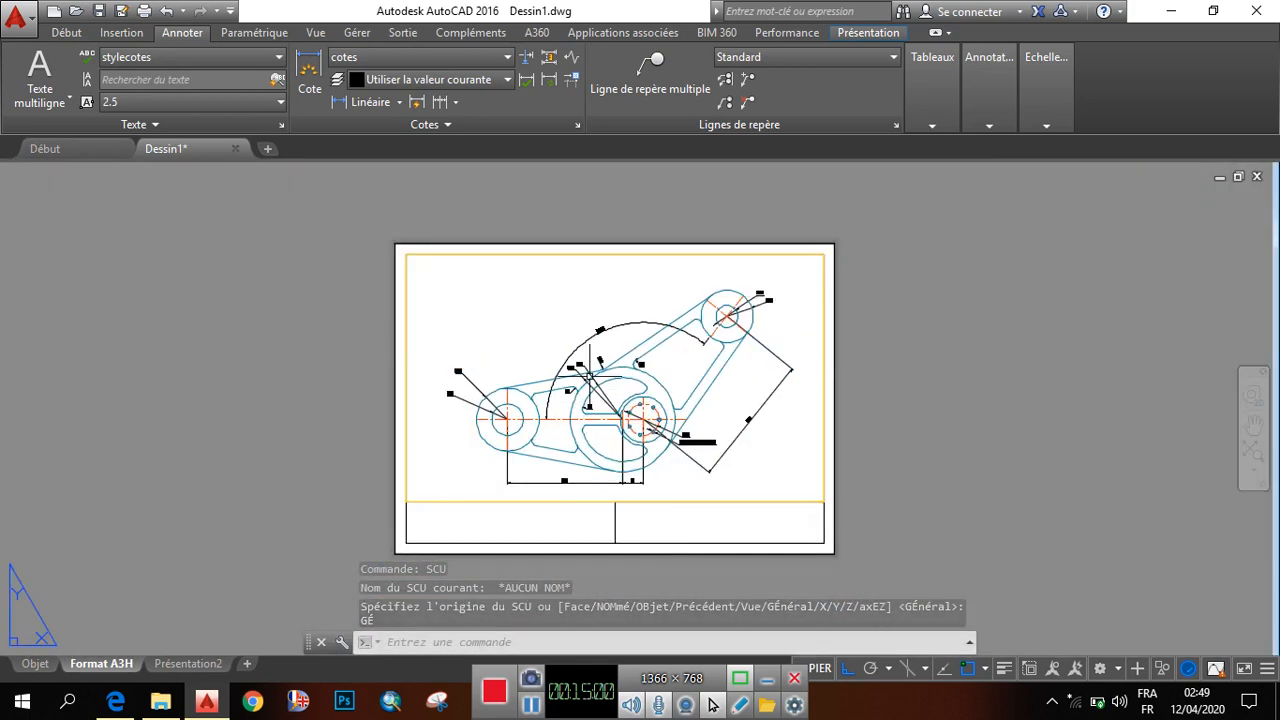
scroll(580, 300, up, 6)
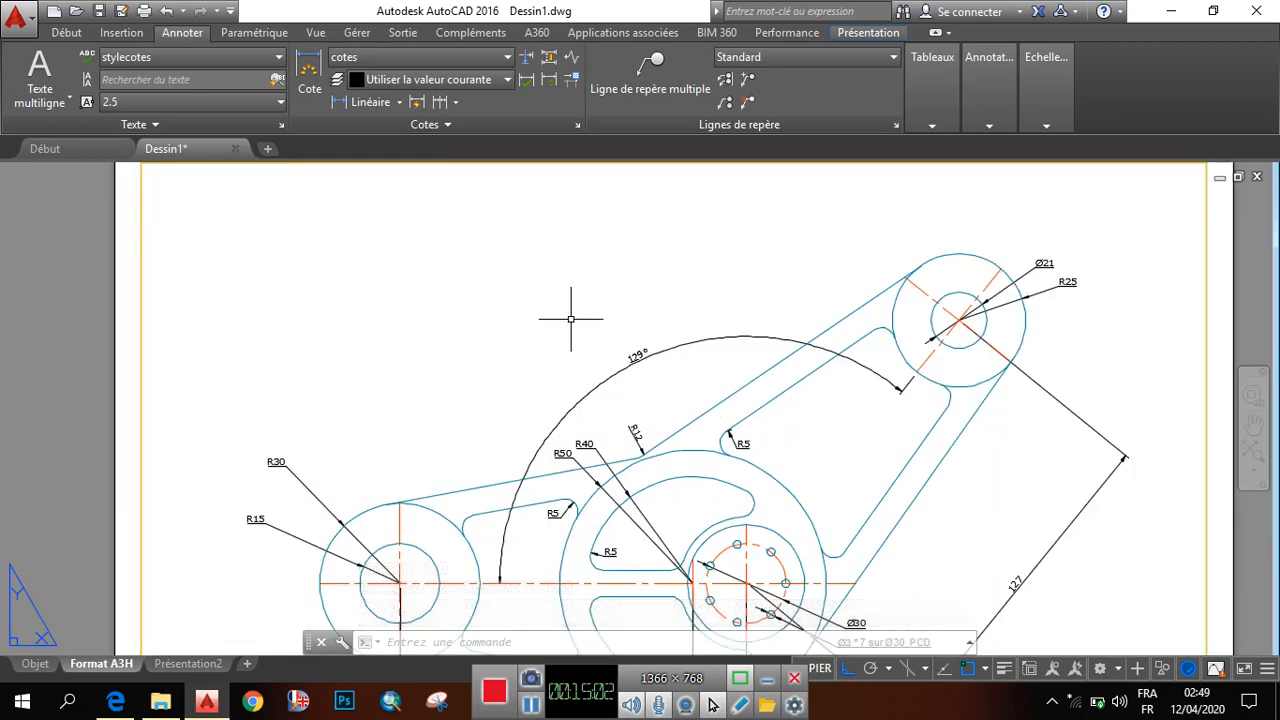
scroll(572, 309, down, 2)
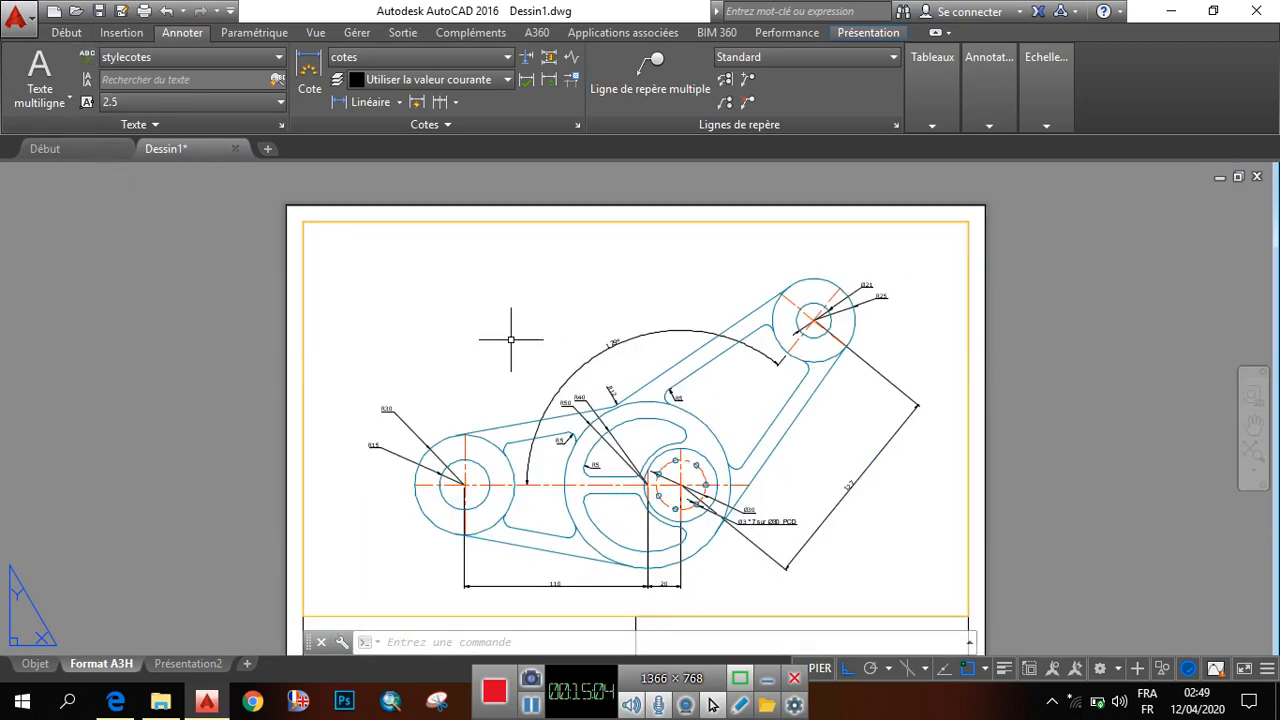
scroll(603, 391, up, 5)
scroll(560, 420, down, 3)
scroll(521, 443, up, 4)
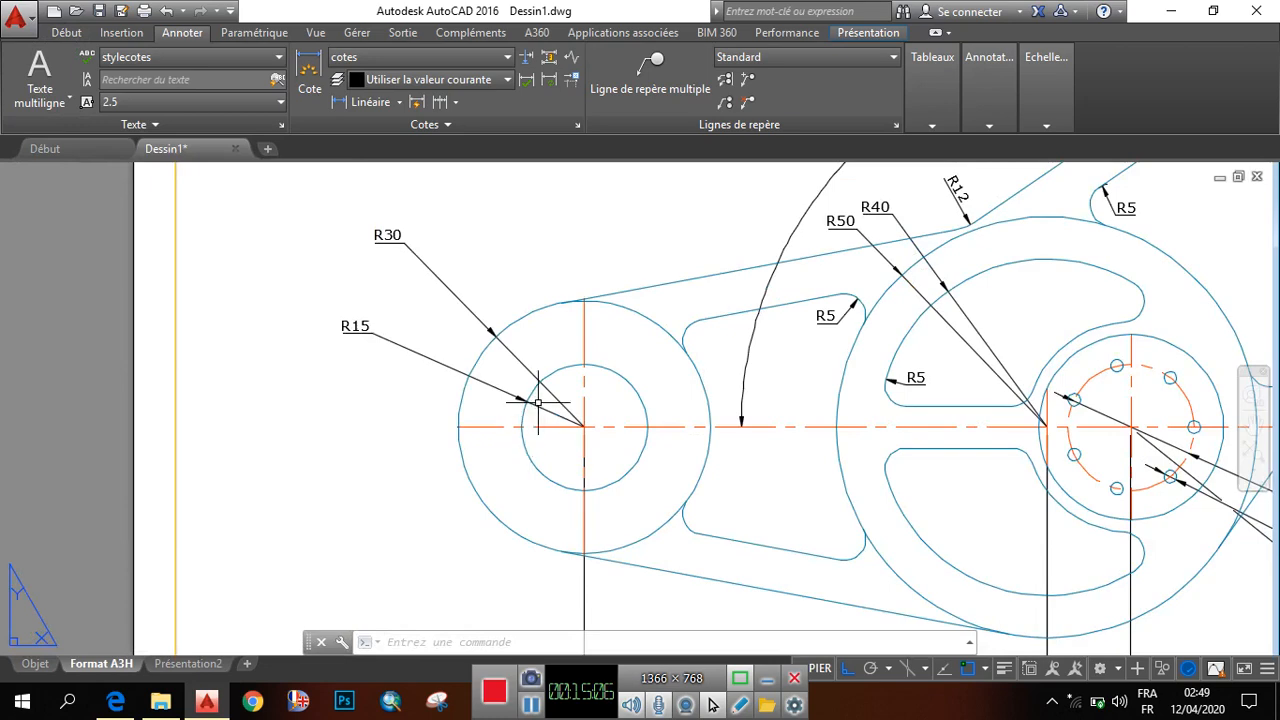
scroll(538, 402, down, 4)
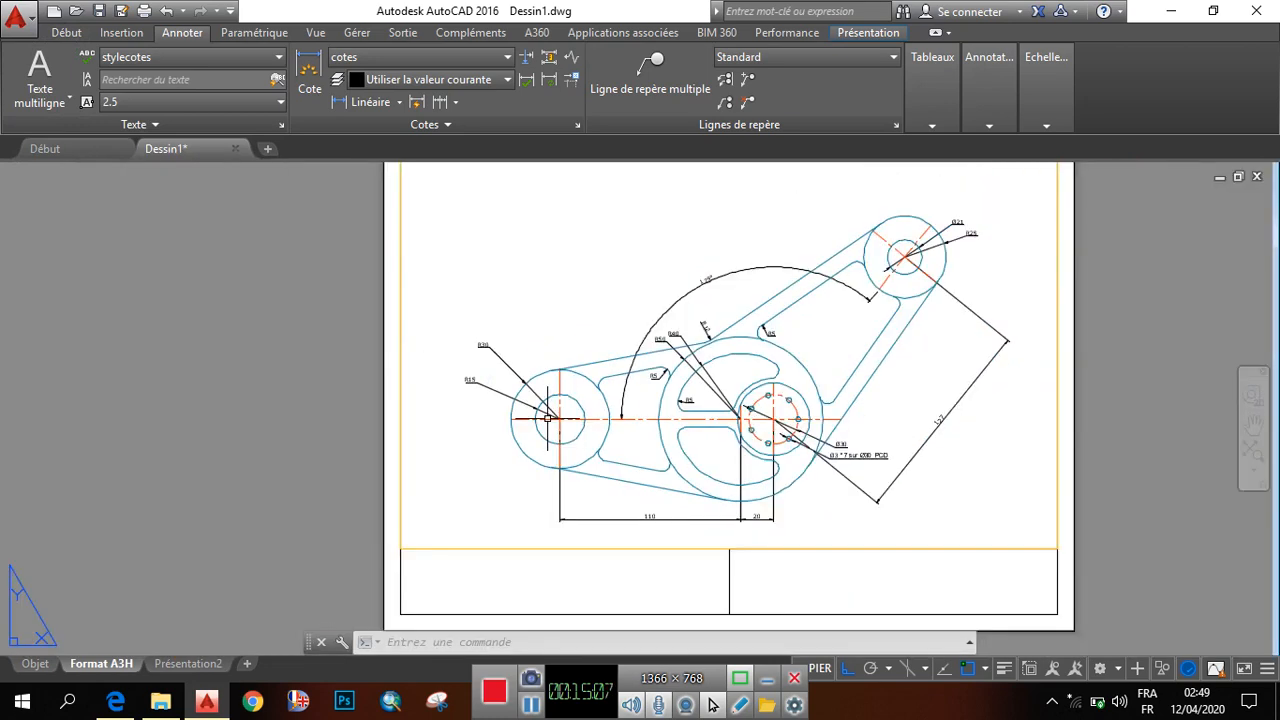
Export the current layout as Dessin1.pdf to the desktop (Bureau).
click(15, 31)
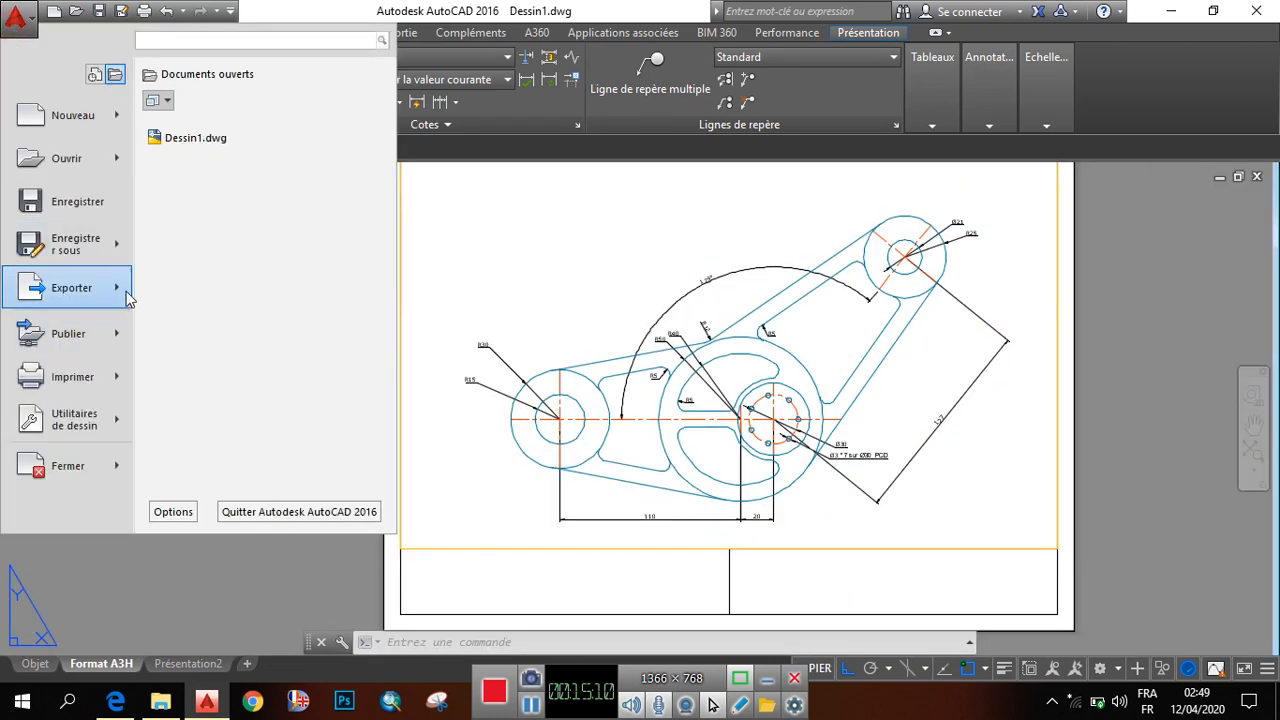
mouse_move(126, 291)
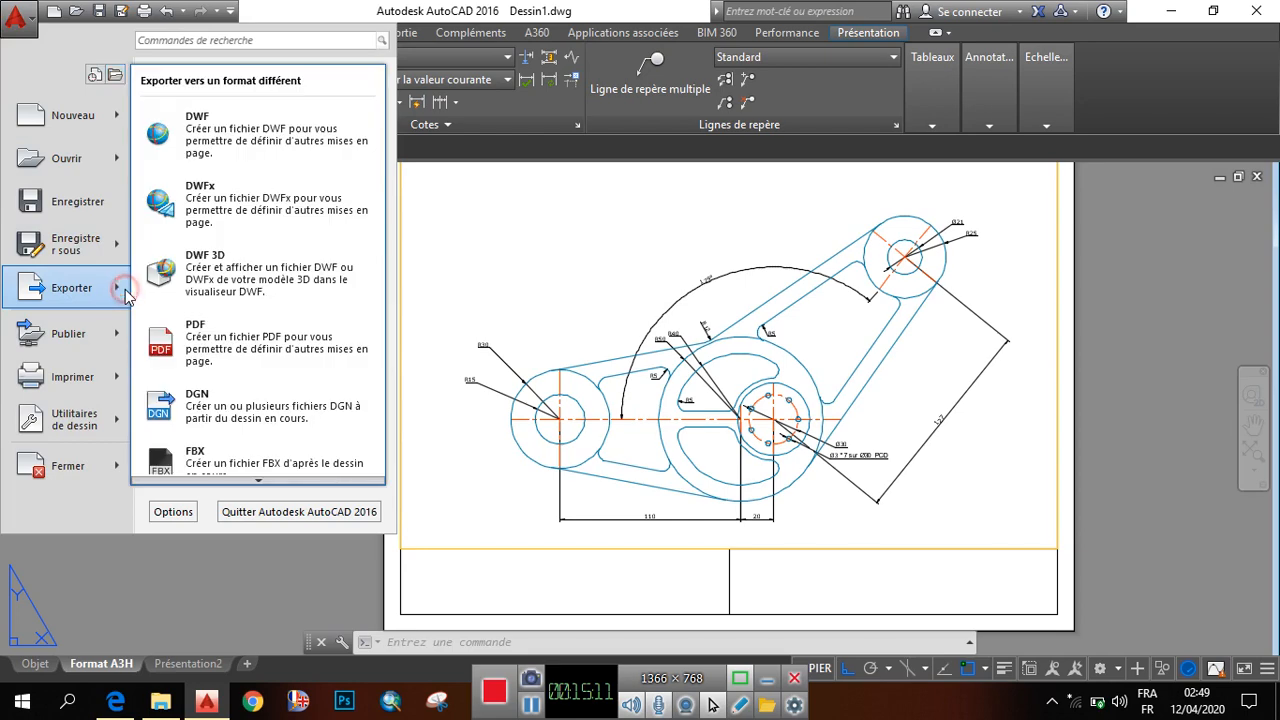
click(233, 349)
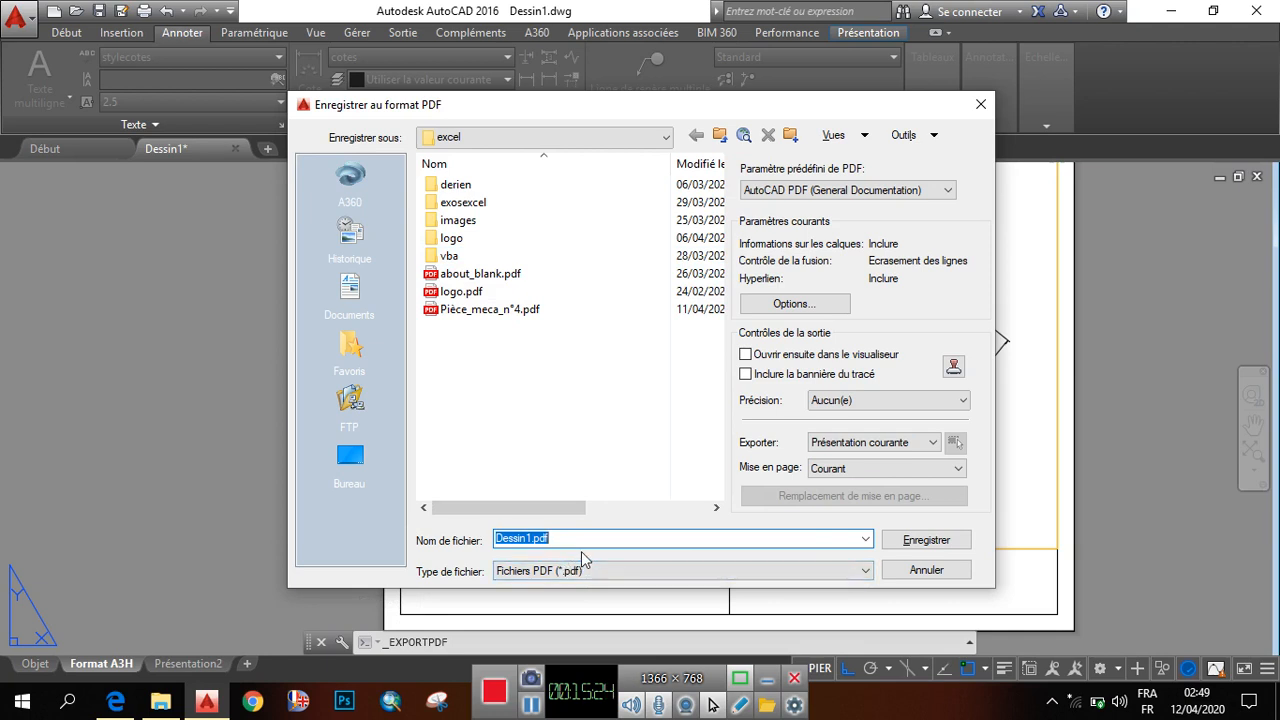
click(362, 461)
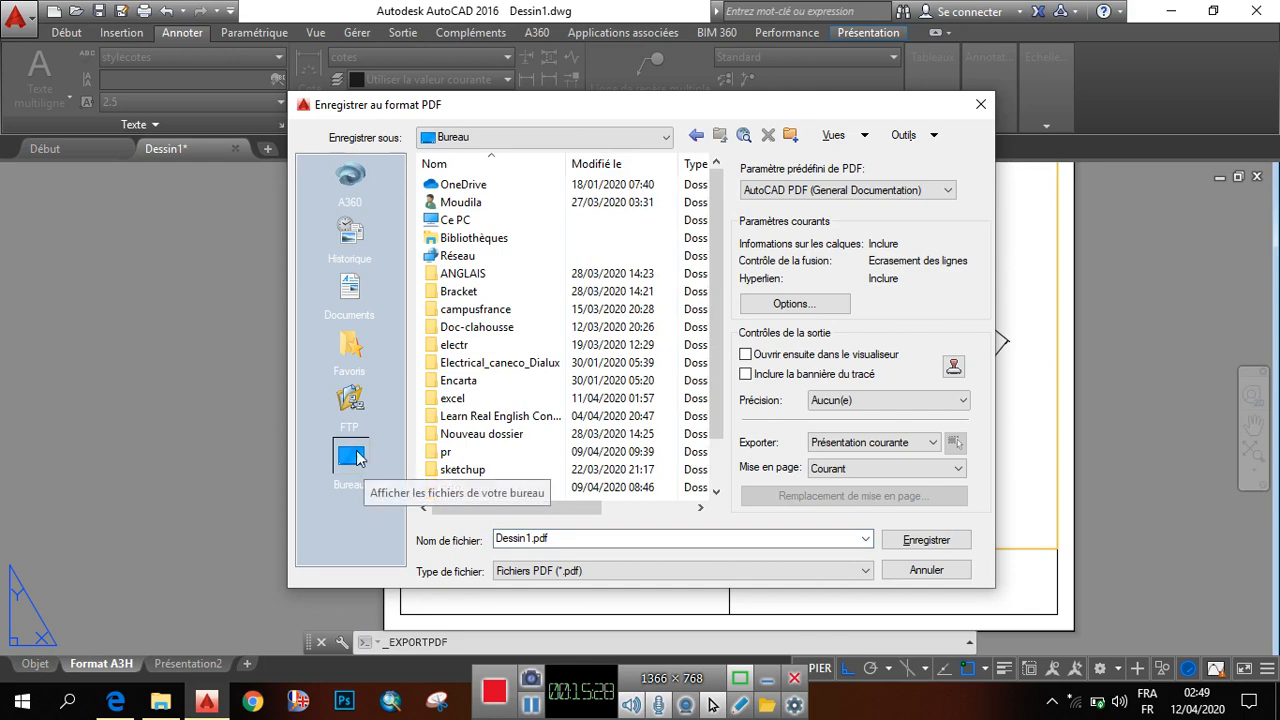
click(928, 540)
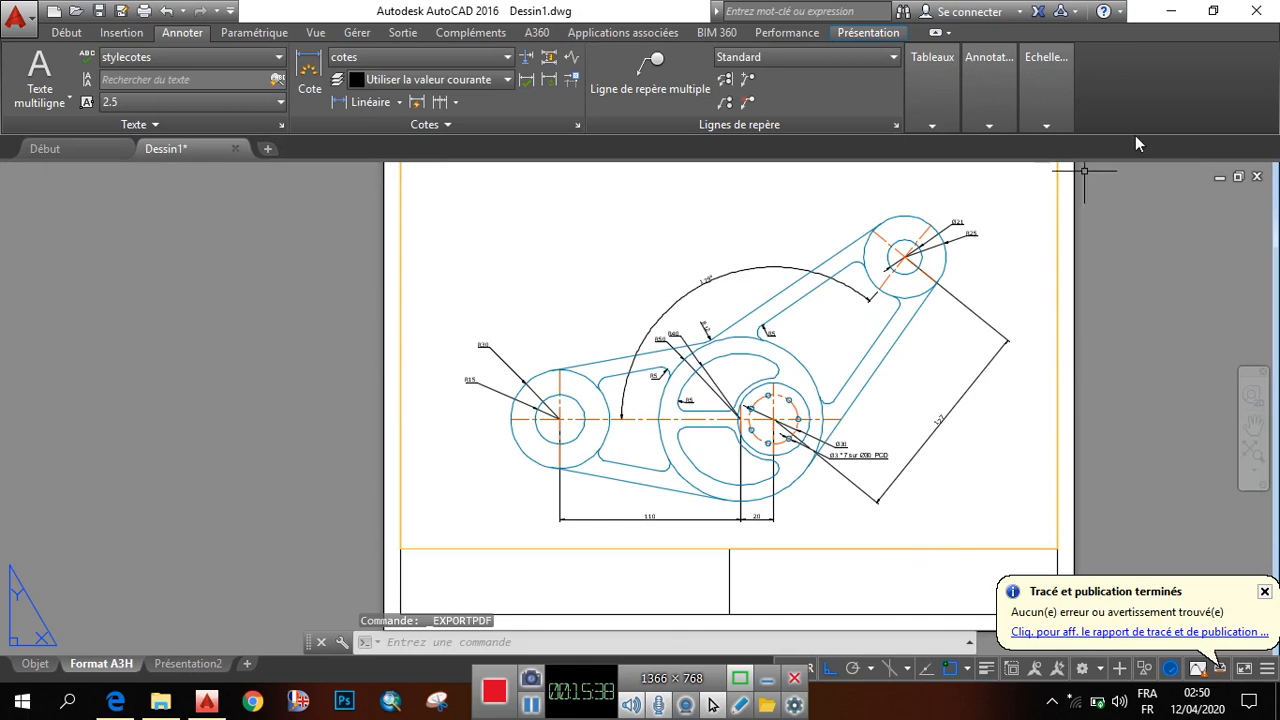
Put away the AutoCAD and excel folder windows to reach the exported PDF on the desktop.
click(1167, 18)
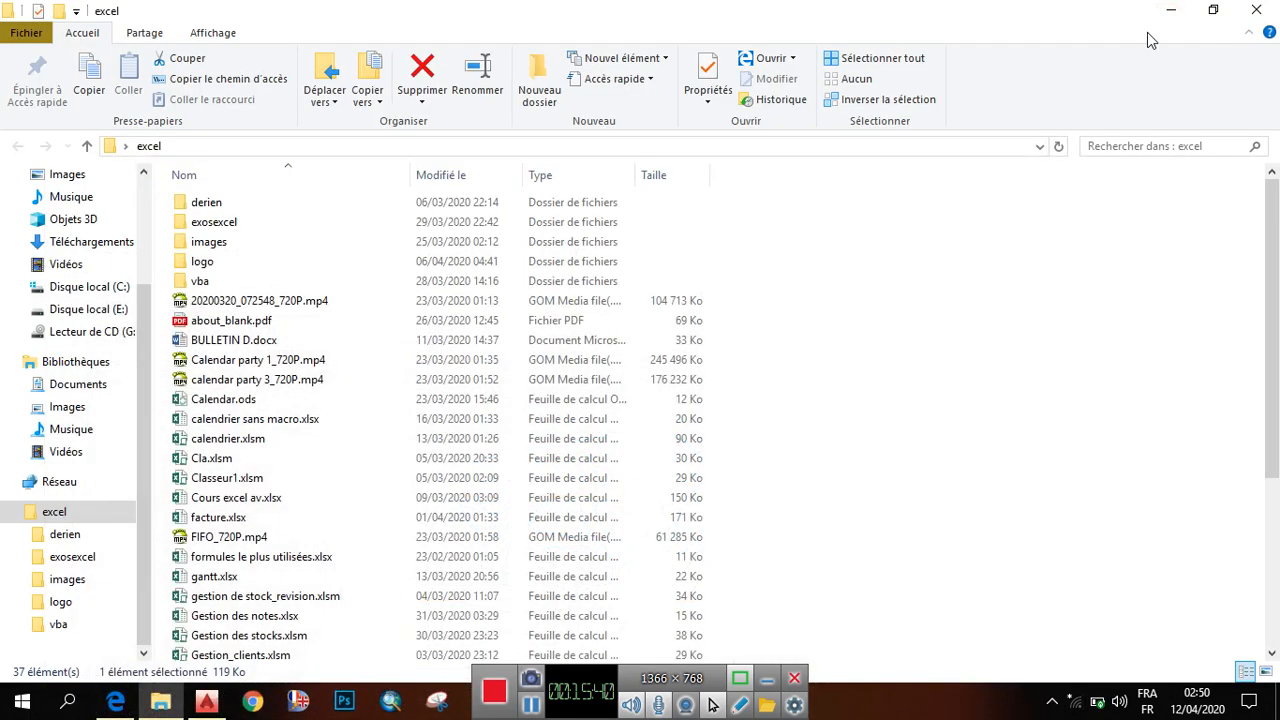
click(1245, 12)
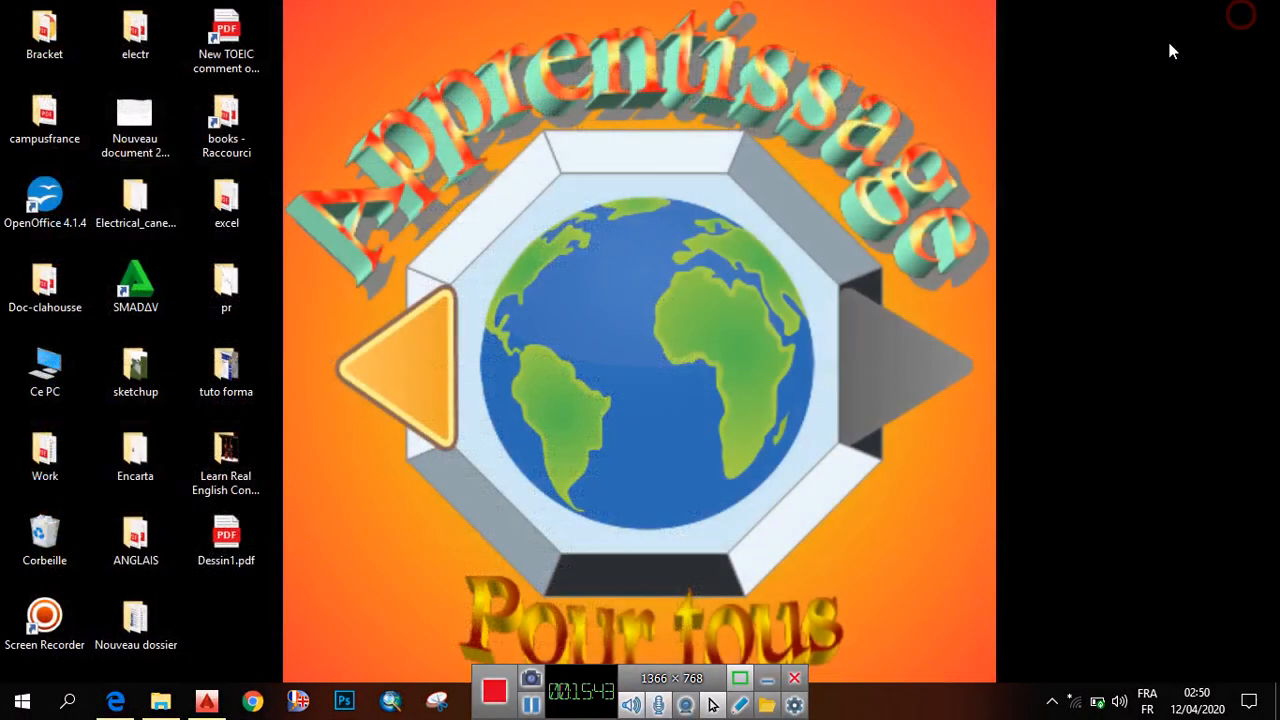
Open Dessin1.pdf from the desktop, fit it to the page width and examine the exported drawing's dimensions.
double_click(234, 537)
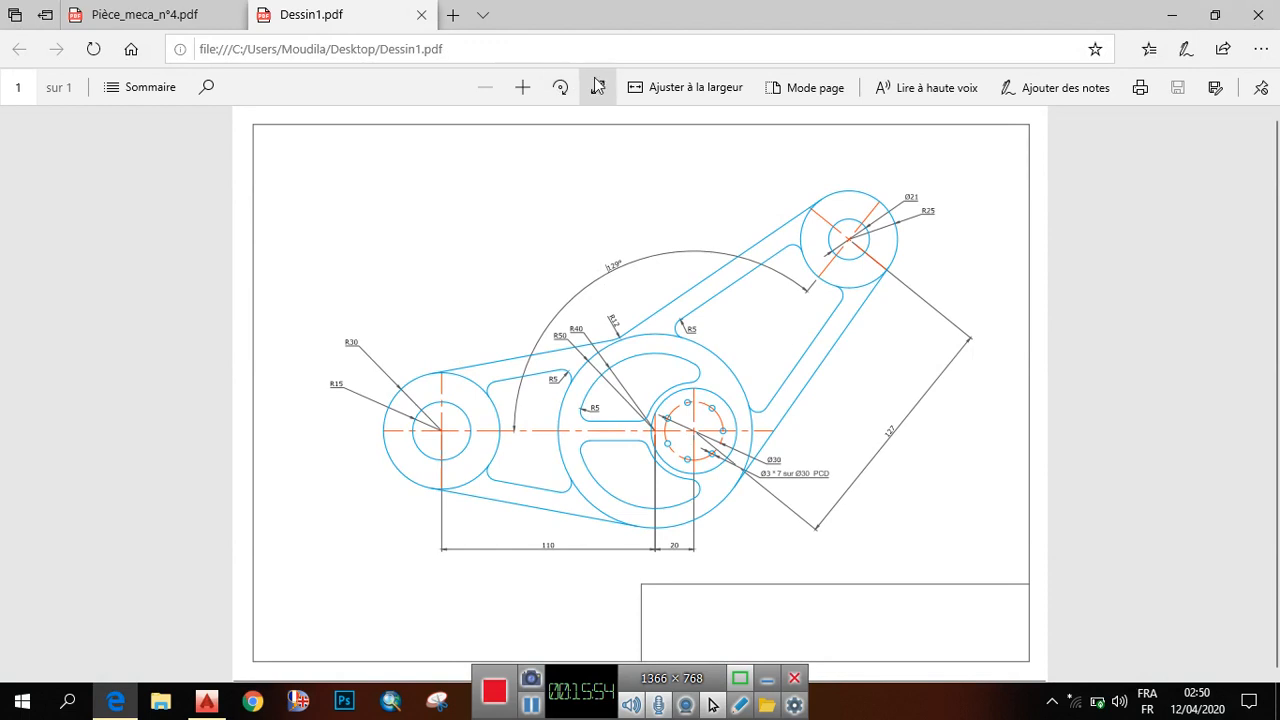
click(636, 88)
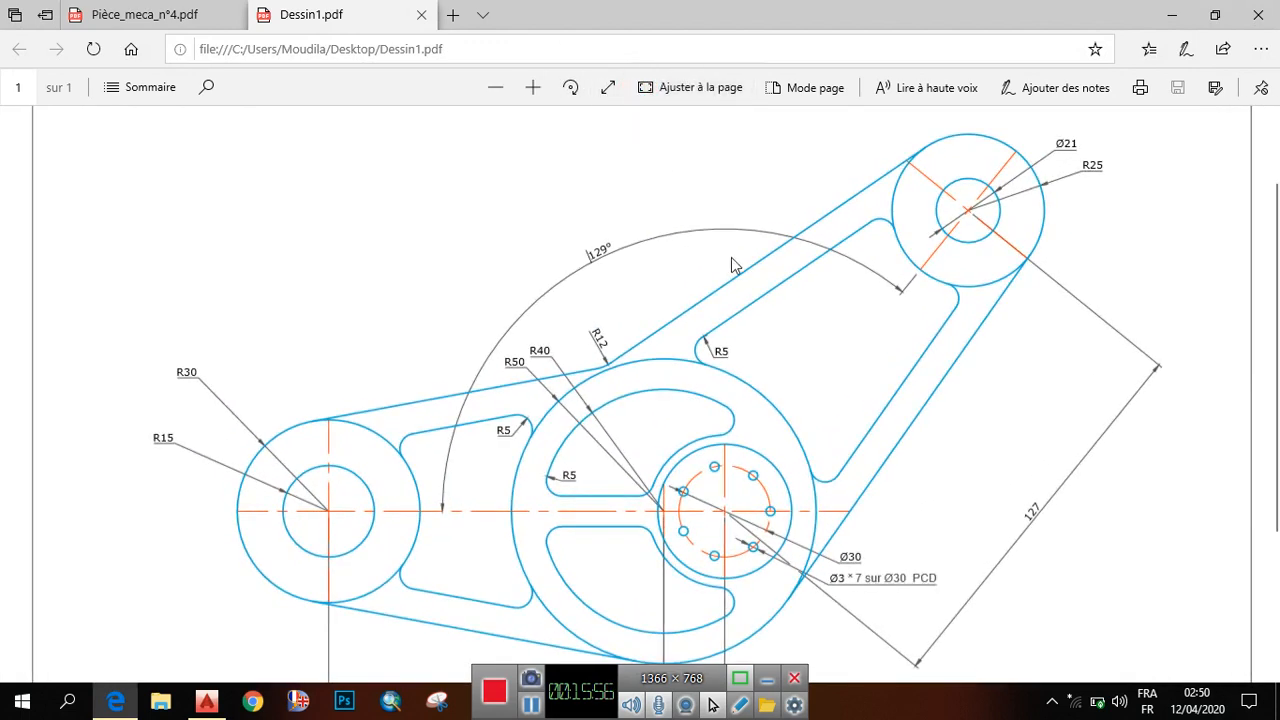
scroll(678, 283, down, 2)
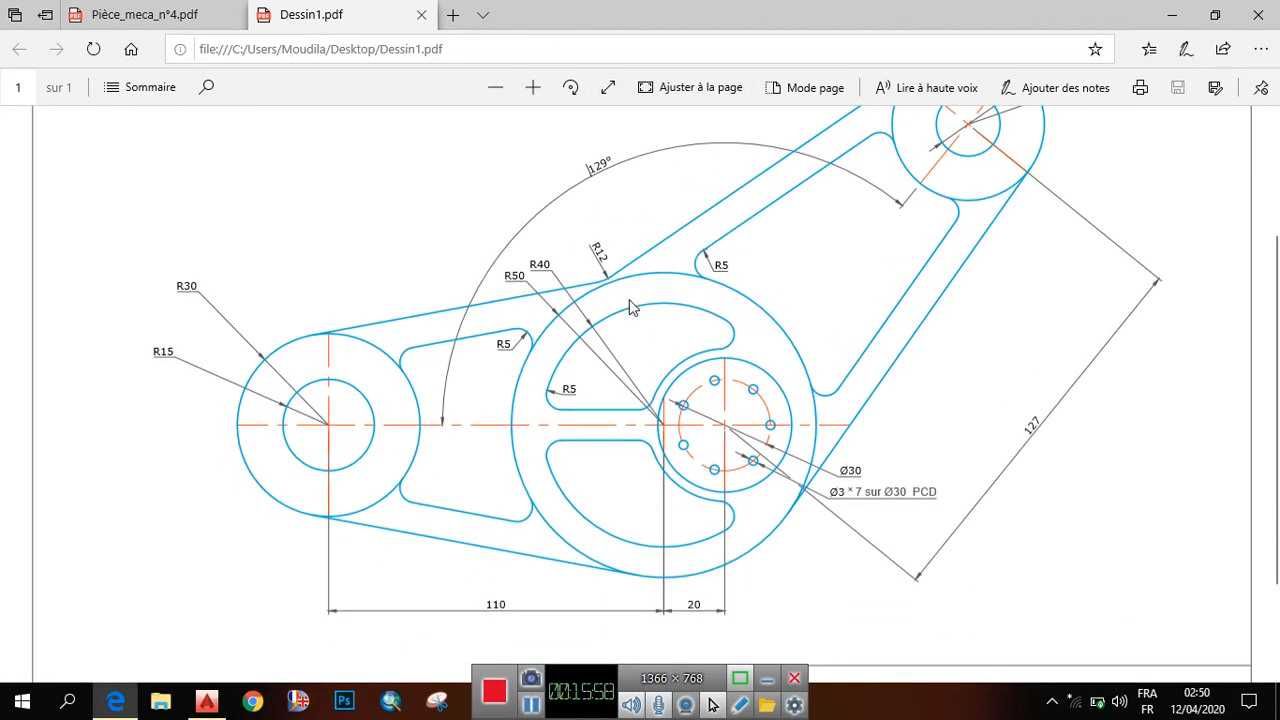
scroll(629, 300, down, 3)
scroll(590, 368, up, 5)
scroll(584, 377, down, 3)
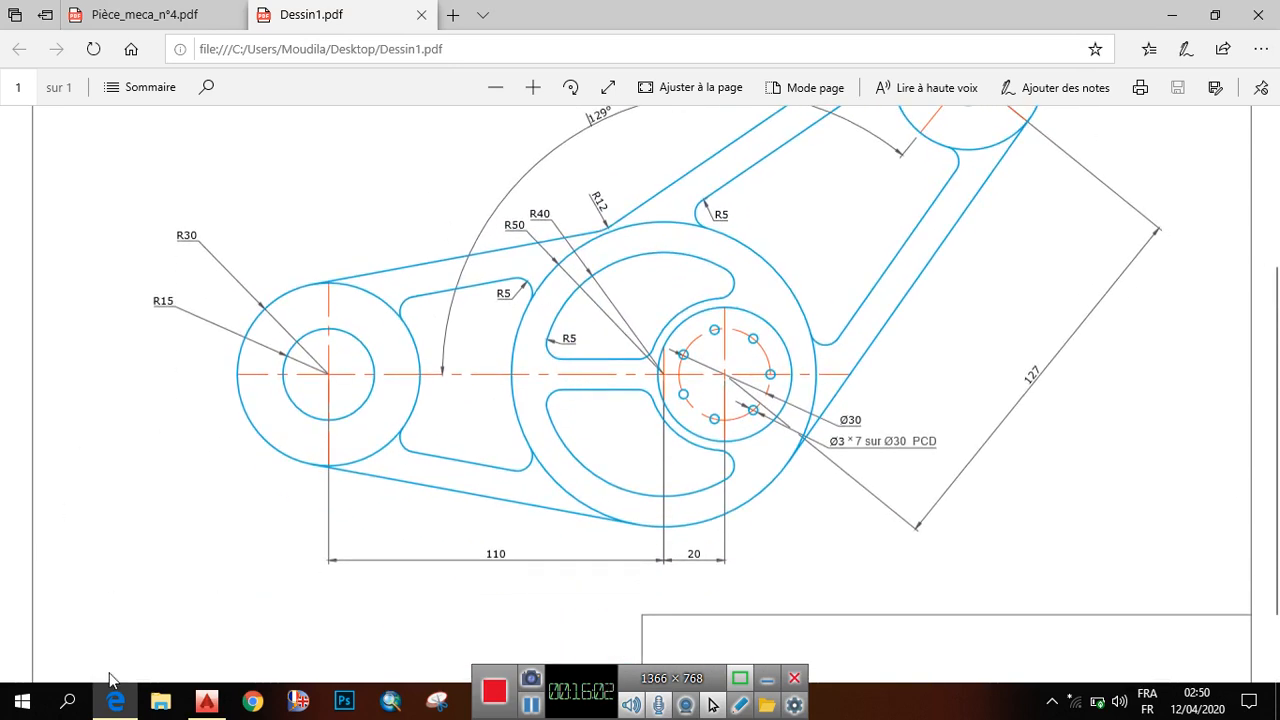
Compare the exported drawing with the AutoCAD layout and the reference Pièce_meca_n°4.pdf, ending back in AutoCAD.
click(207, 702)
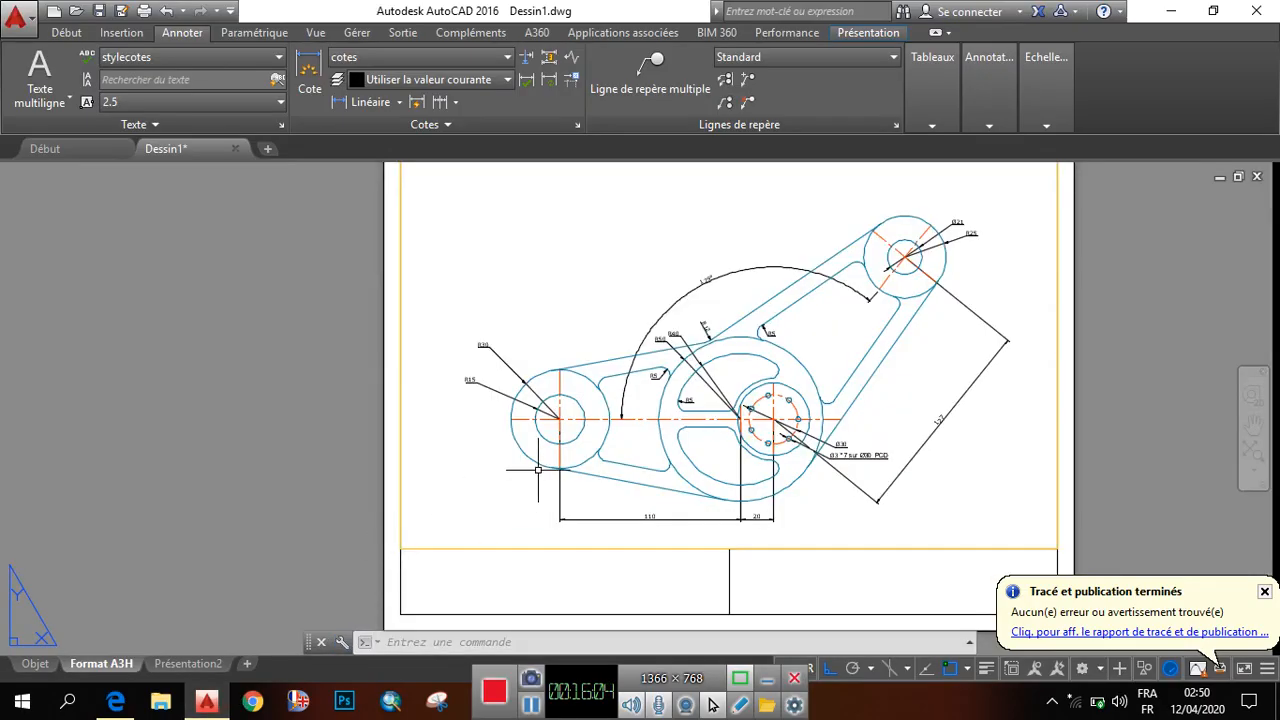
click(115, 703)
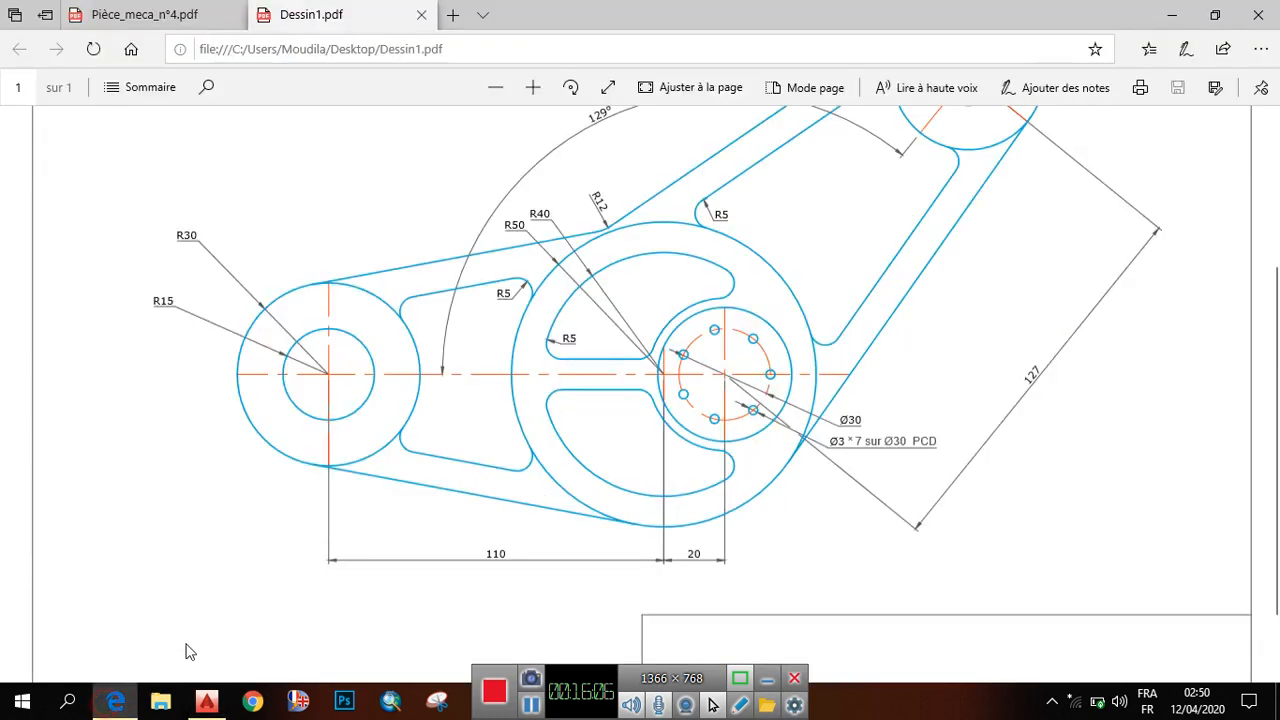
click(180, 15)
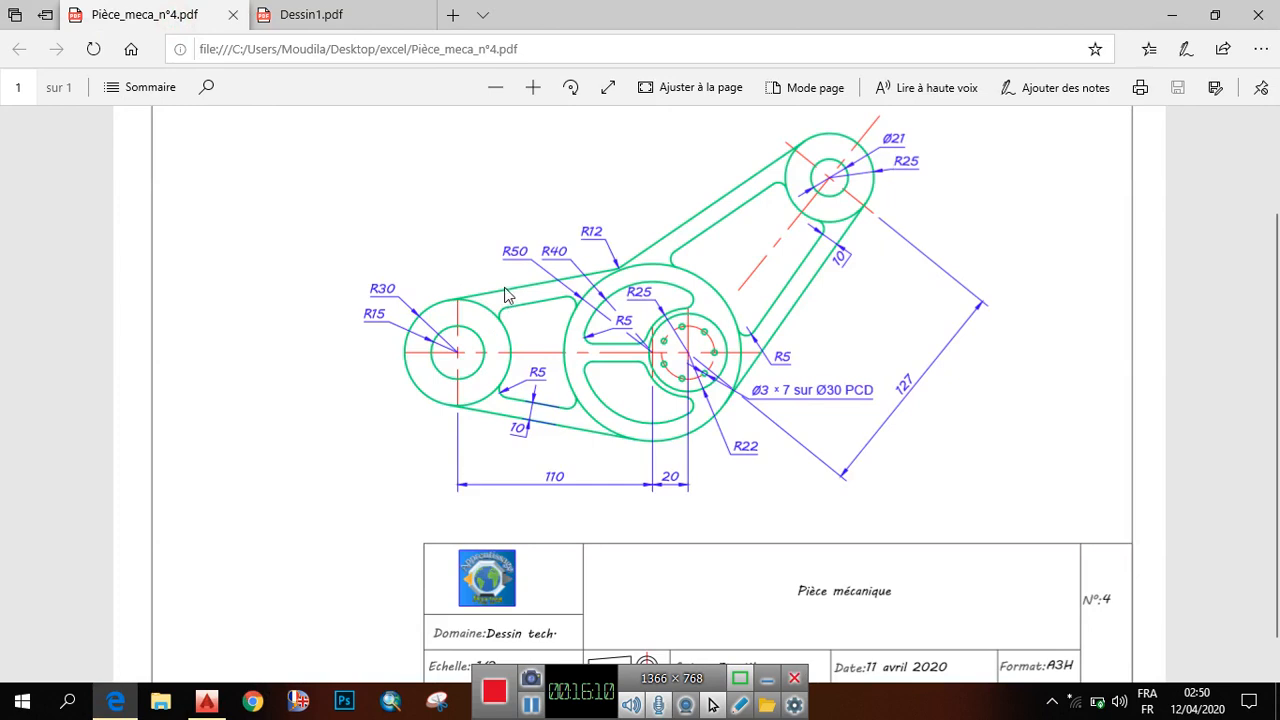
click(122, 698)
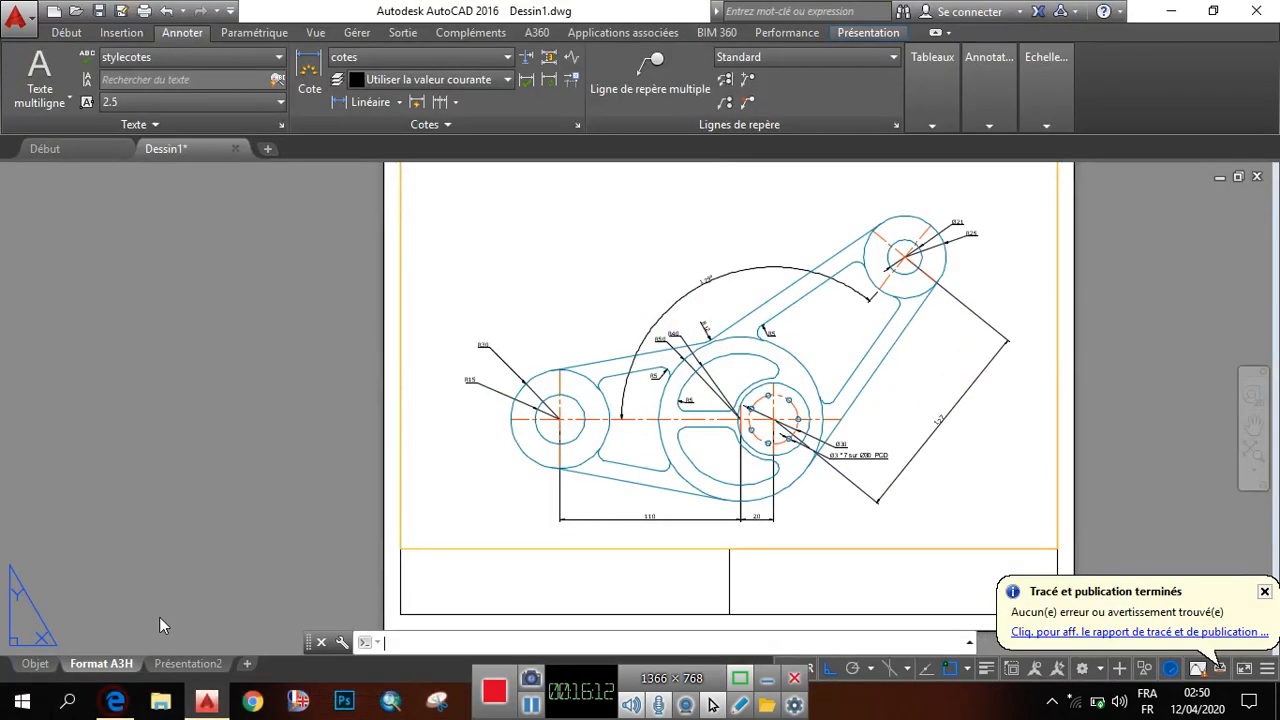
Turn on lineweight display for the Format A3H layout and check the part's outline thickness up close.
click(985, 672)
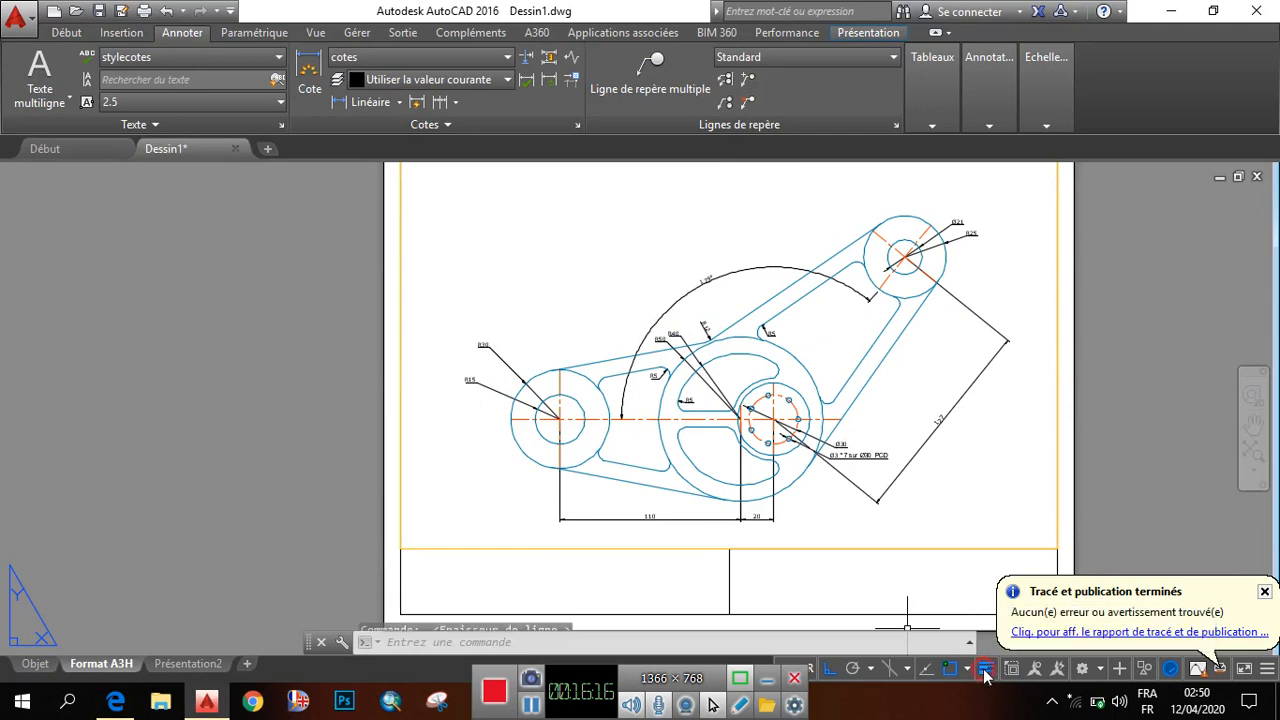
scroll(640, 370, up, 6)
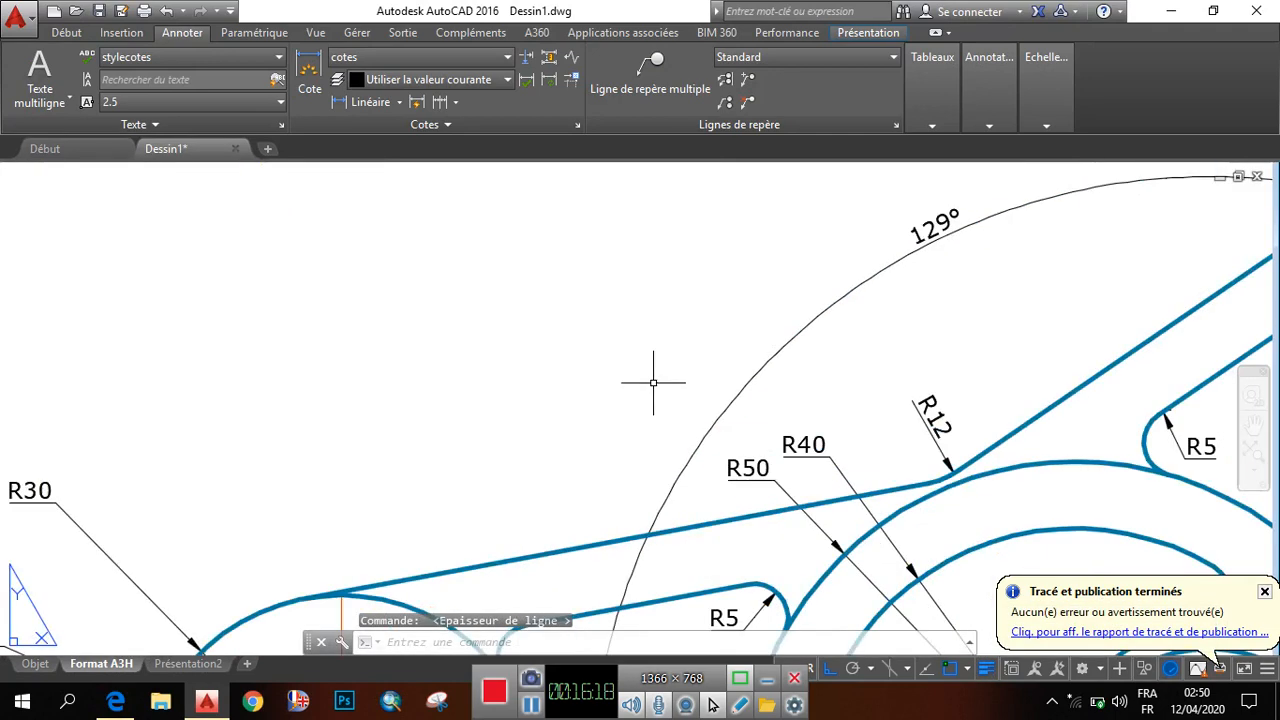
scroll(718, 535, down, 8)
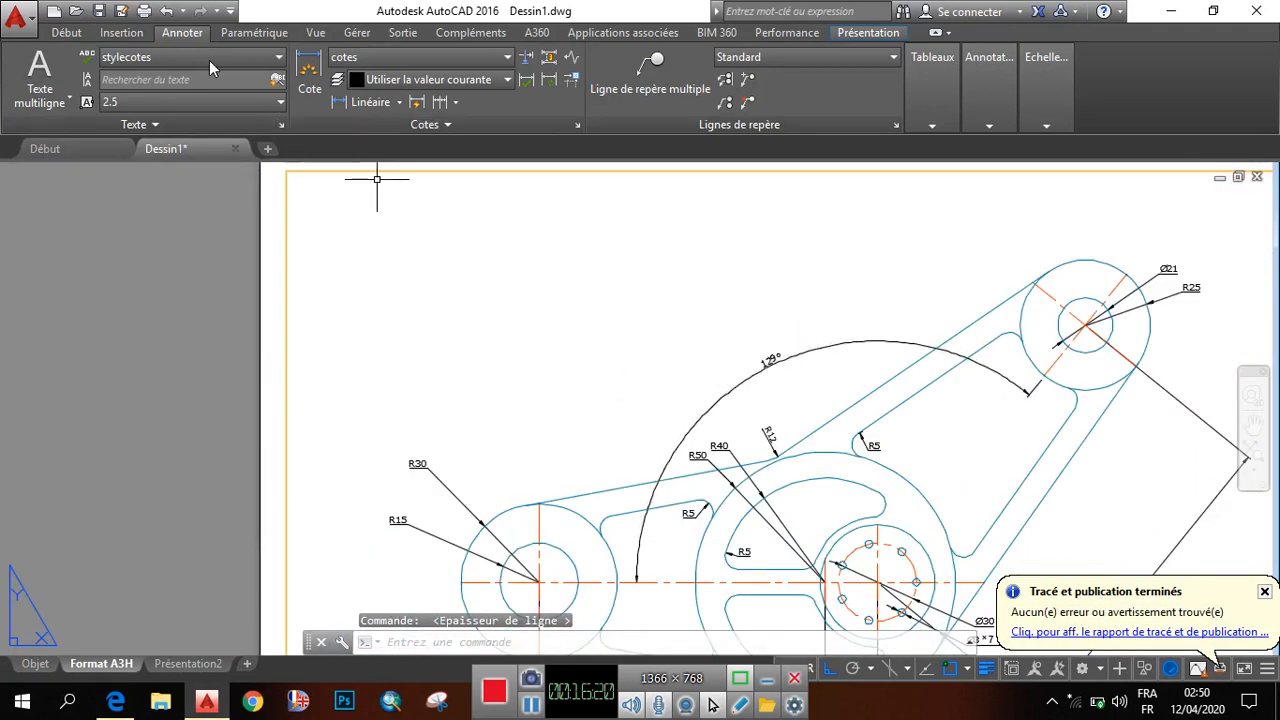
Export the current layout as a PDF to the desktop (Bureau) again, replacing the existing Dessin1.pdf.
click(16, 16)
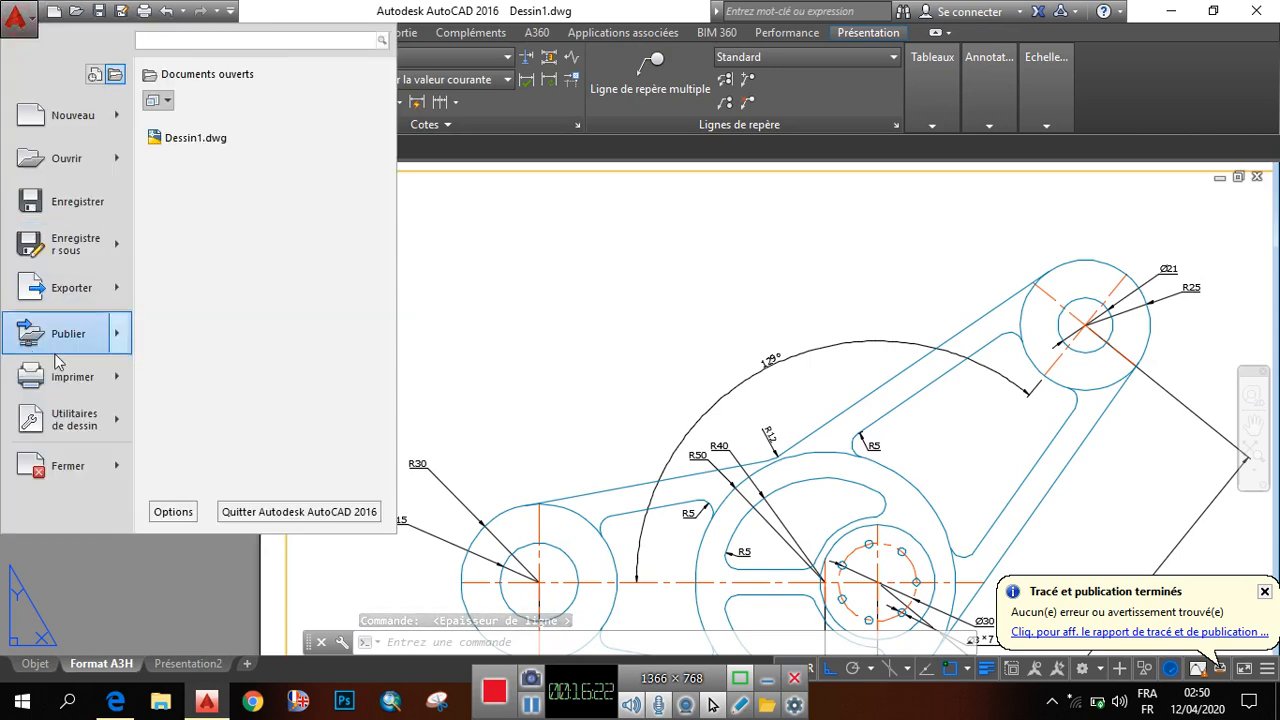
click(86, 289)
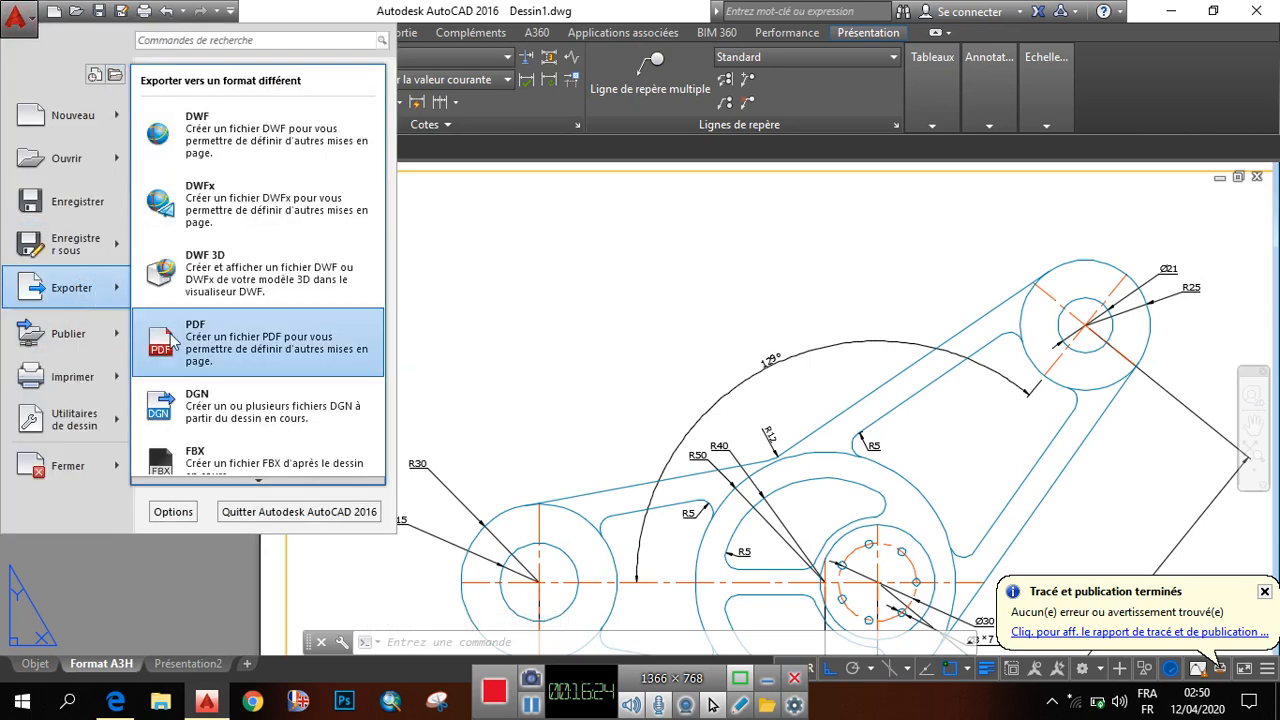
click(170, 334)
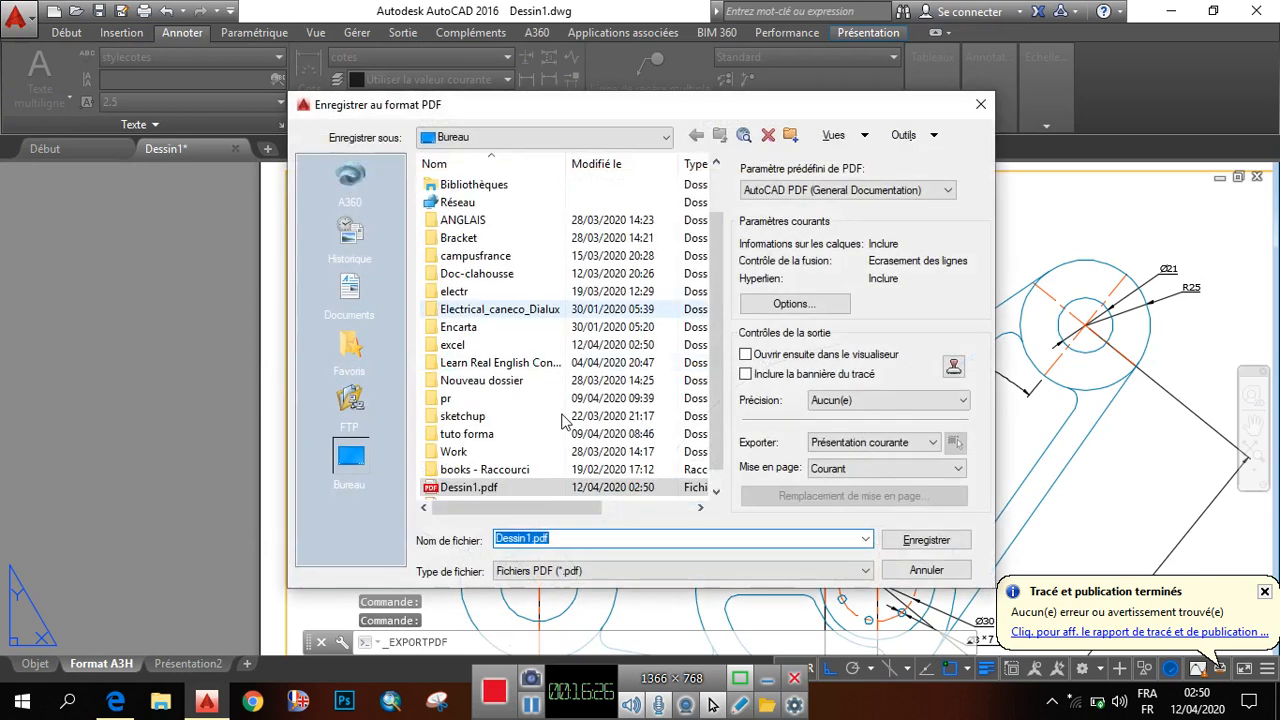
click(927, 538)
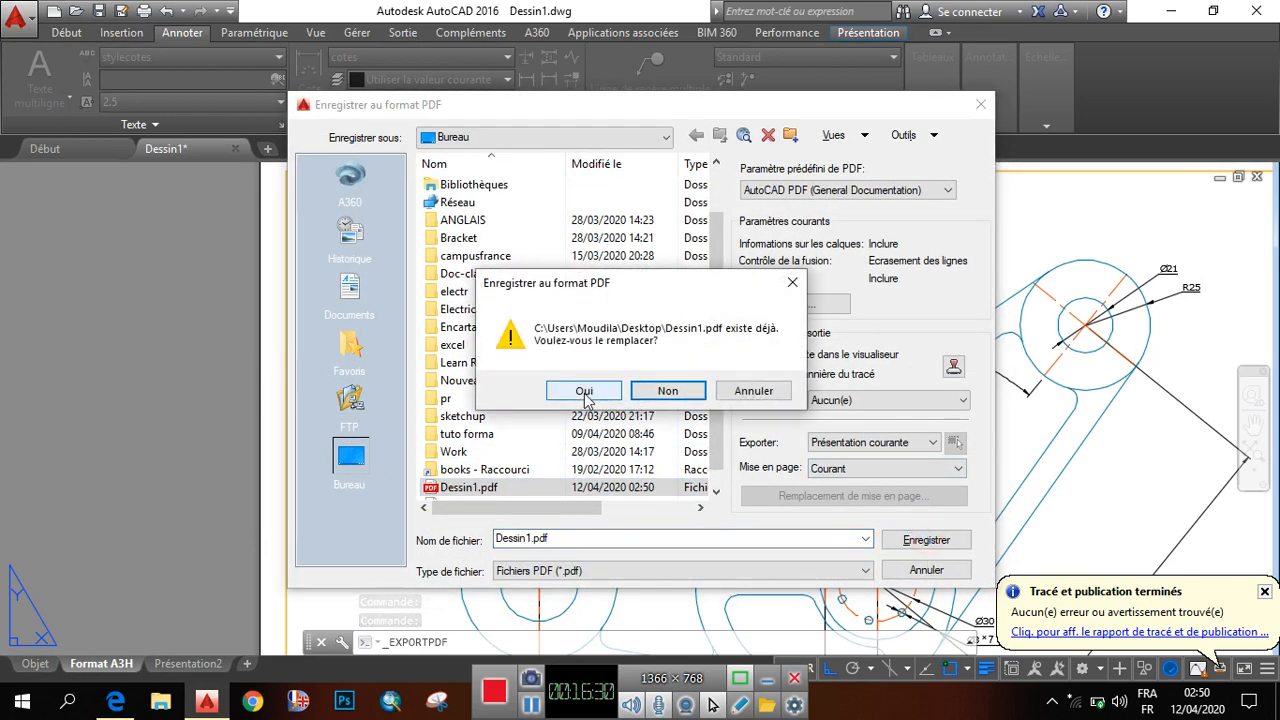
click(586, 390)
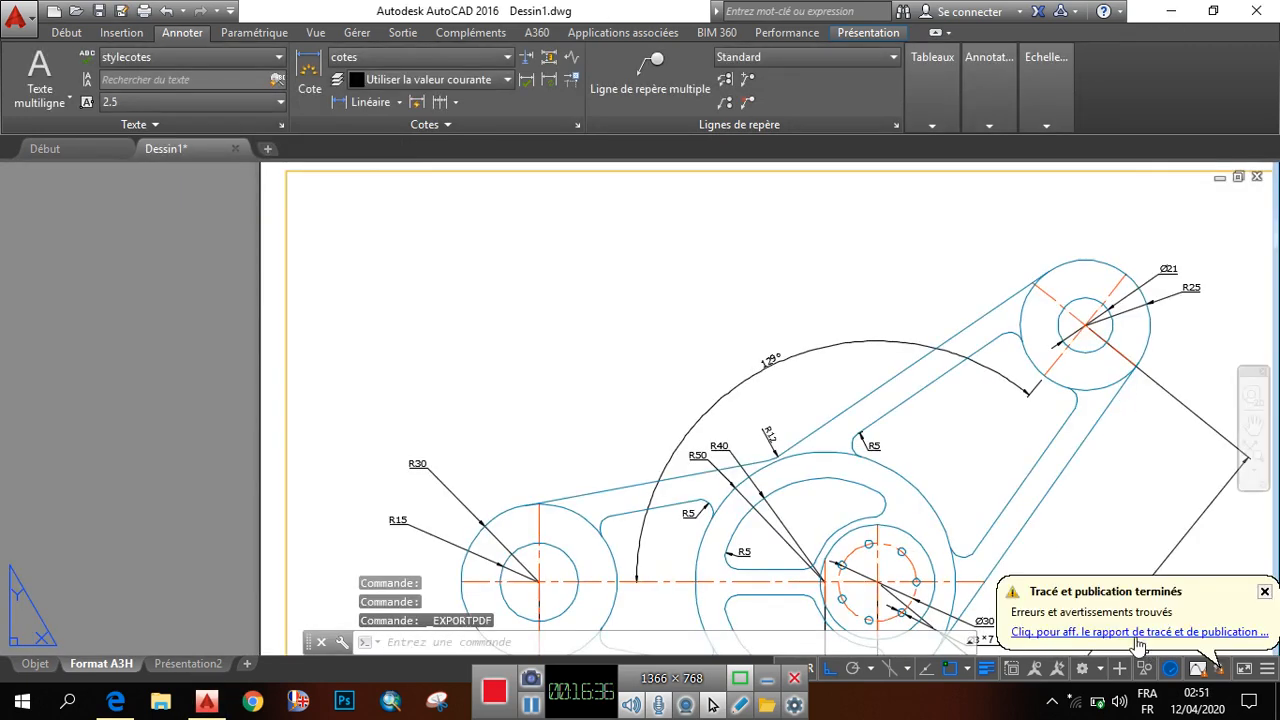
Open the re-exported Dessin1.pdf from the desktop and close the previously opened copy.
click(1168, 11)
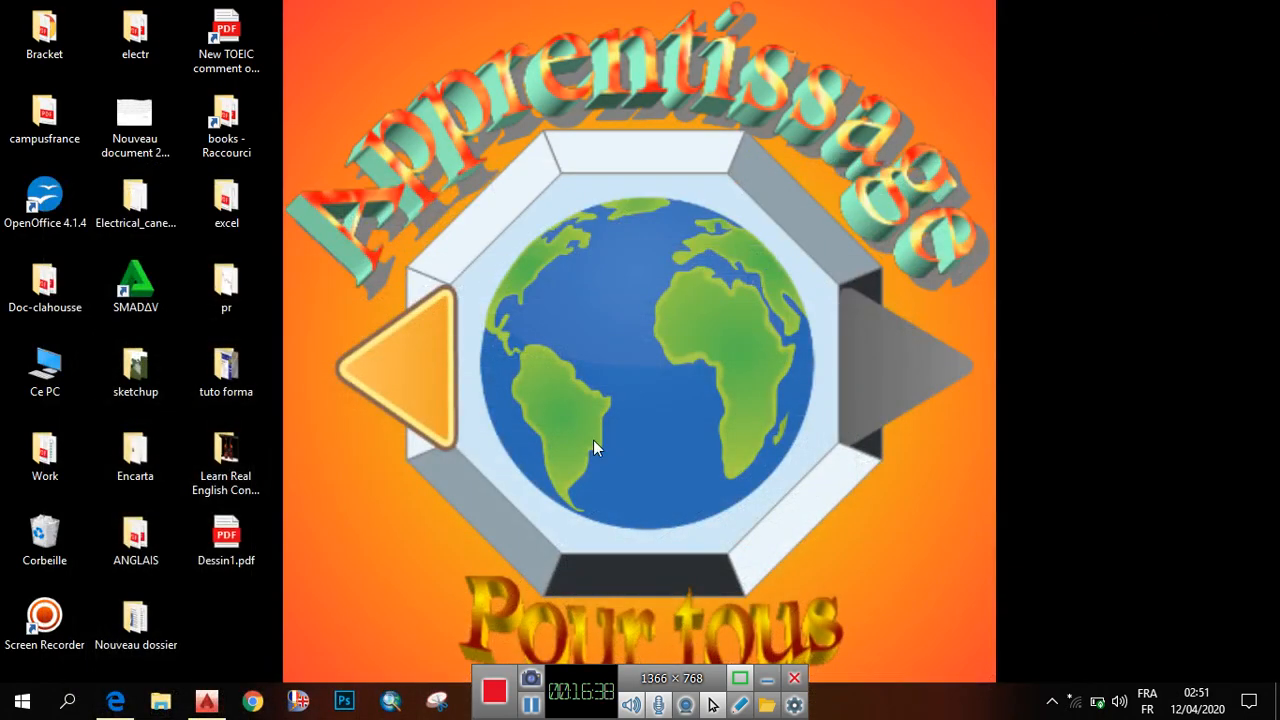
double_click(243, 553)
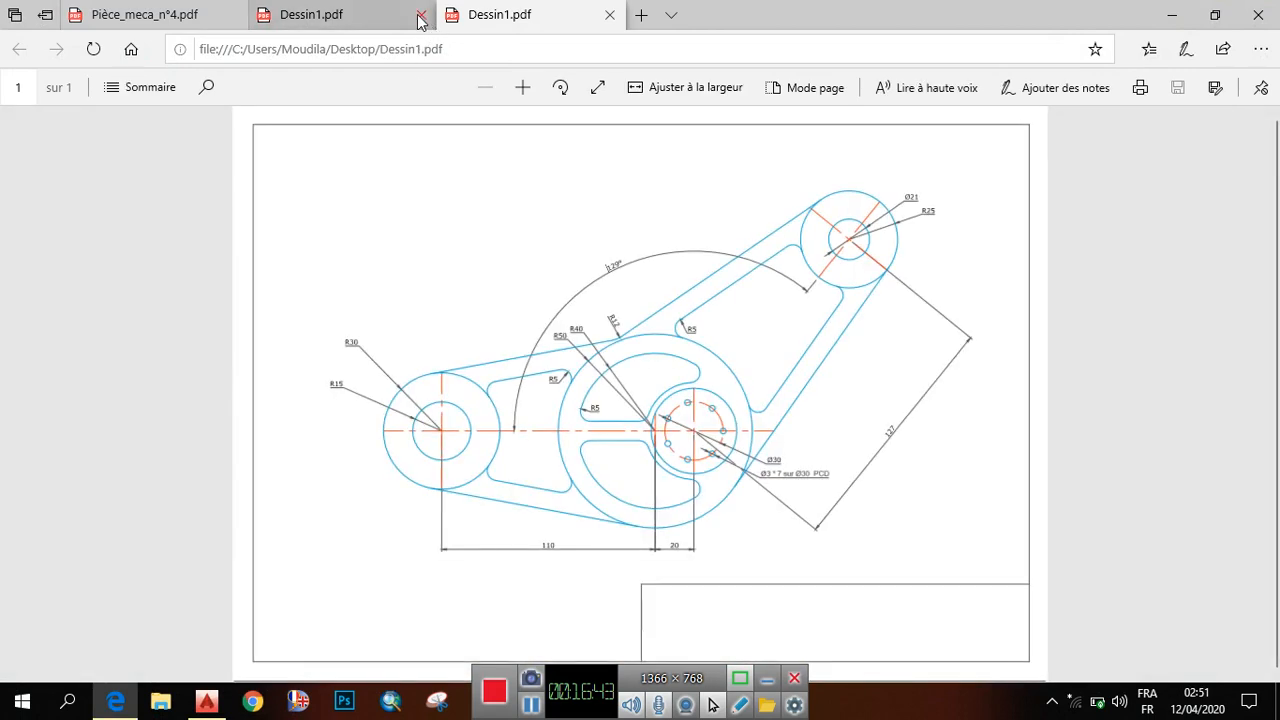
click(420, 15)
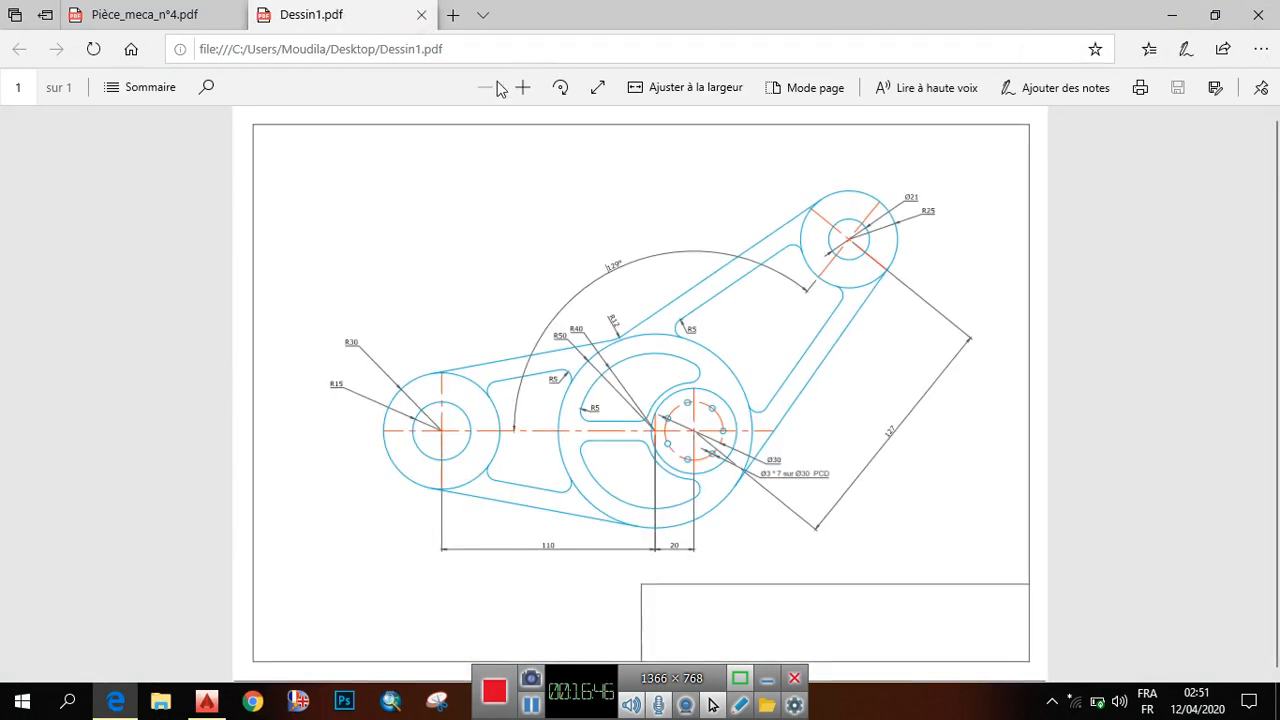
Show the re-exported PDF full screen and fit it to the page width to examine the drawing.
click(597, 89)
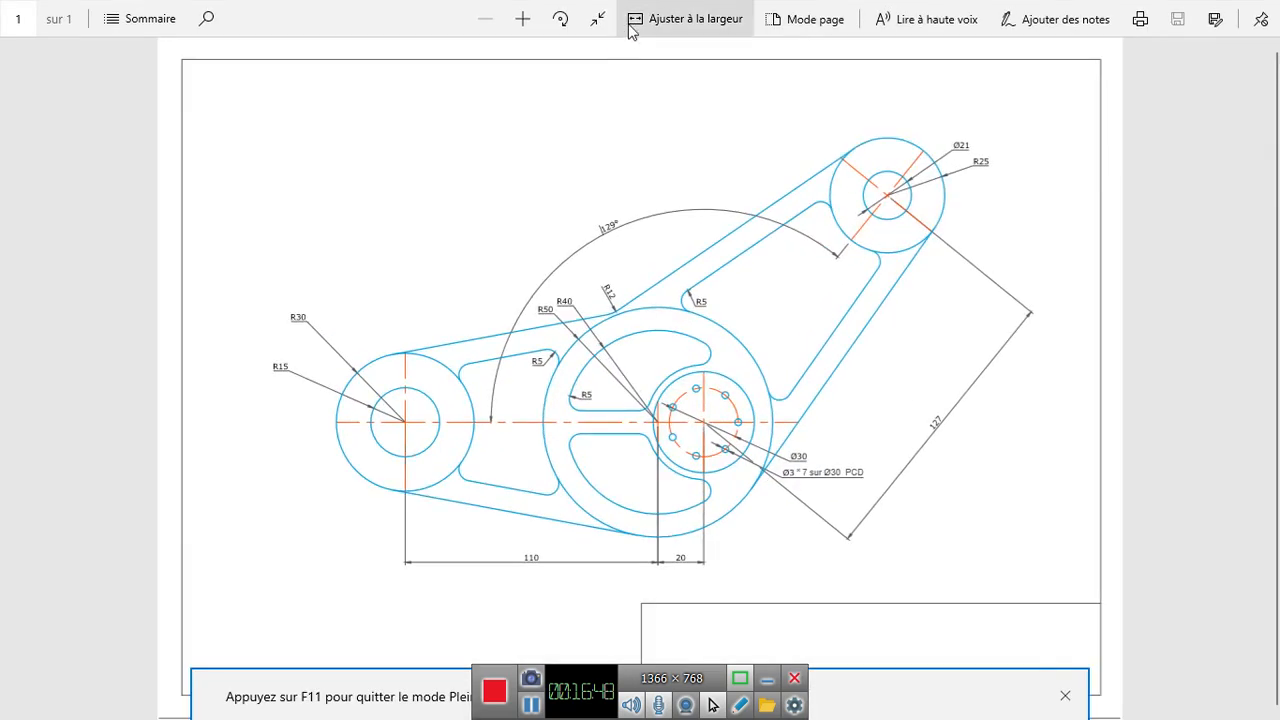
click(635, 20)
click(635, 20)
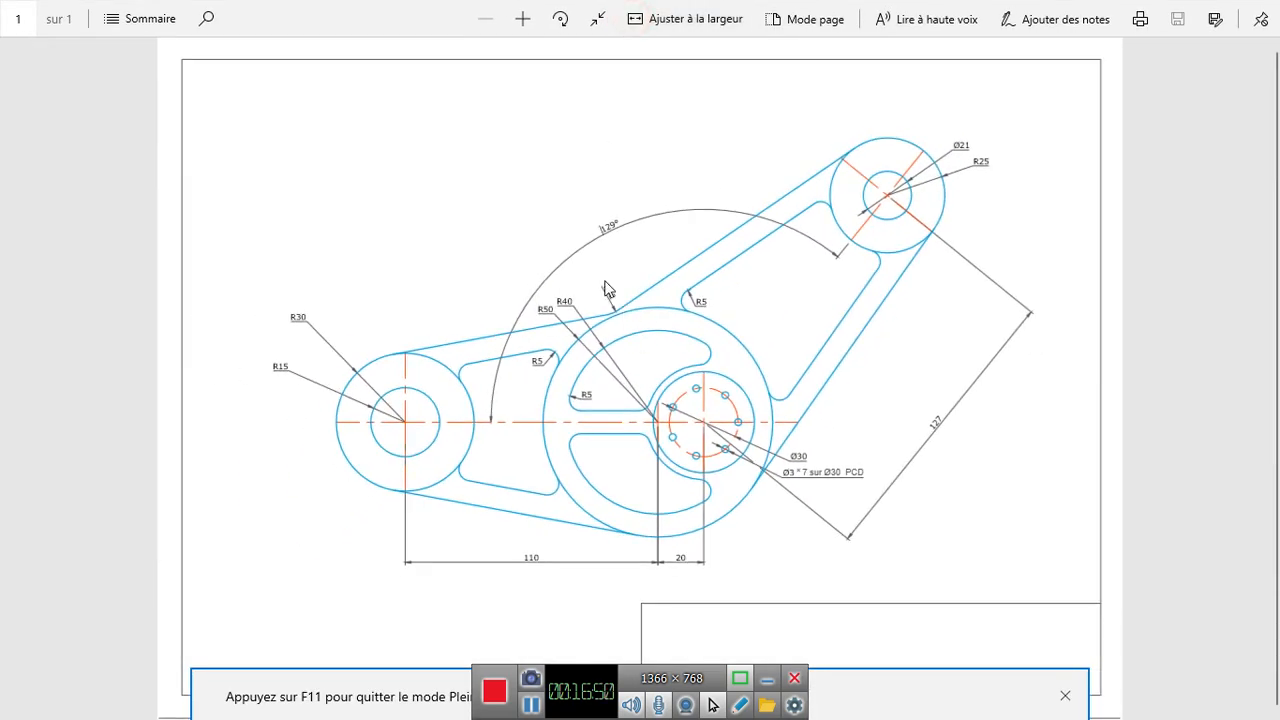
click(640, 20)
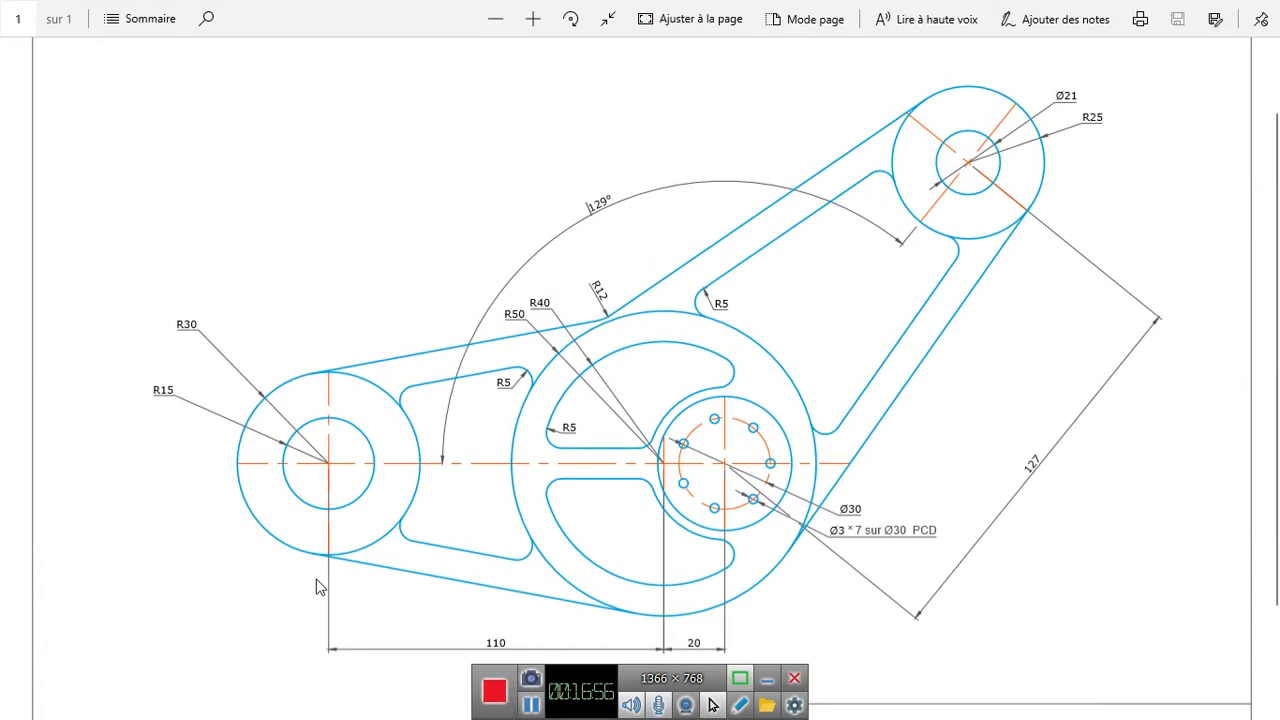
Return to AutoCAD, dismiss the plot notification and examine the A3 sheet's frame, title block area and lower dimensions.
key(alt+Tab)
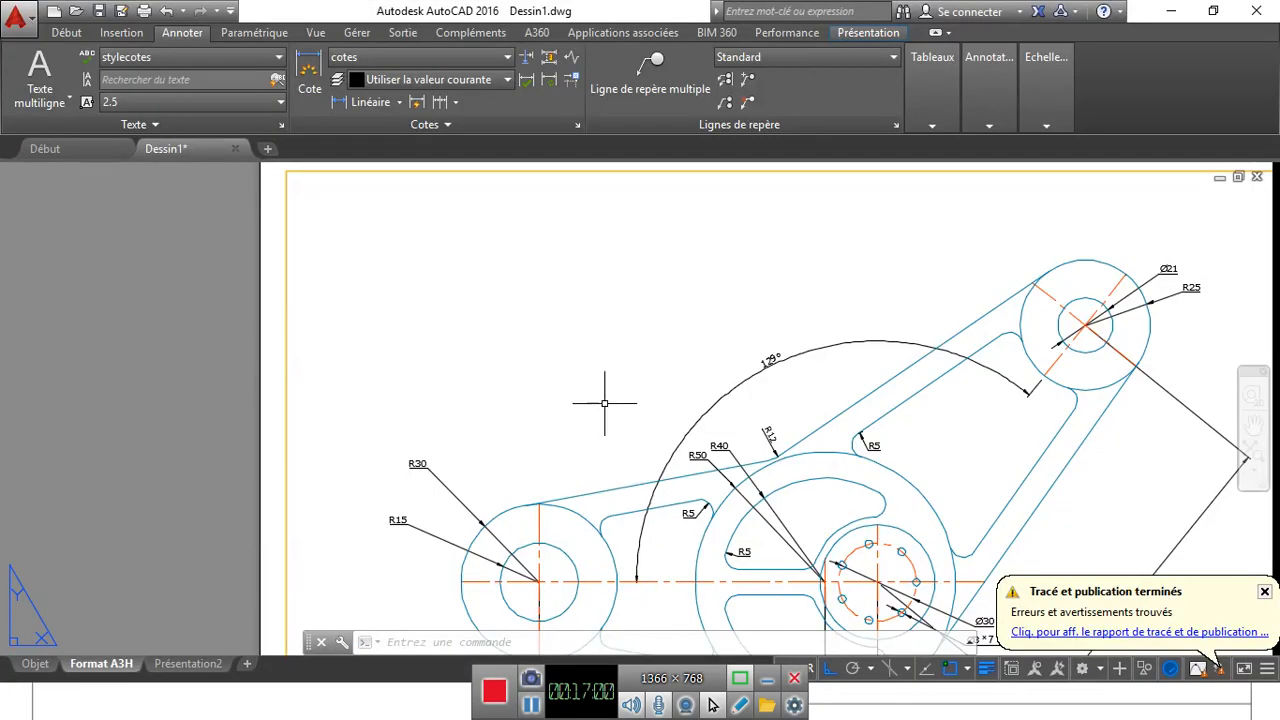
scroll(604, 403, down, 6)
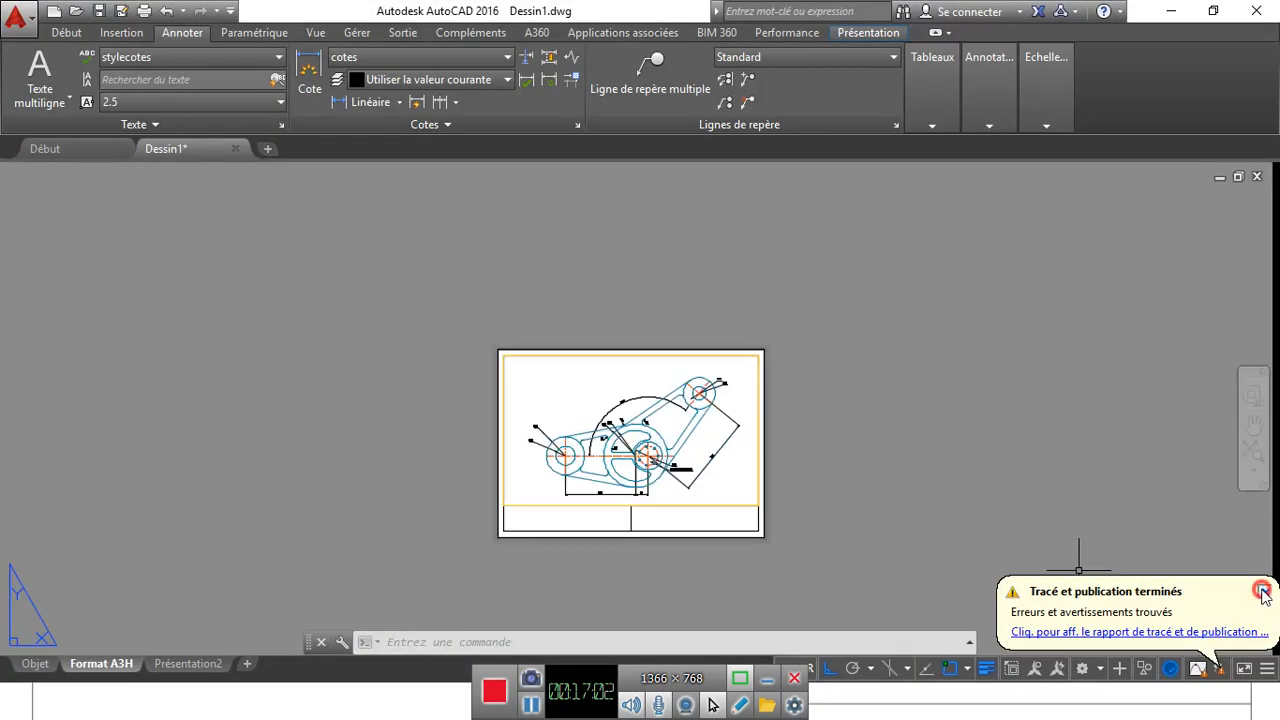
click(1263, 591)
scroll(600, 475, up, 5)
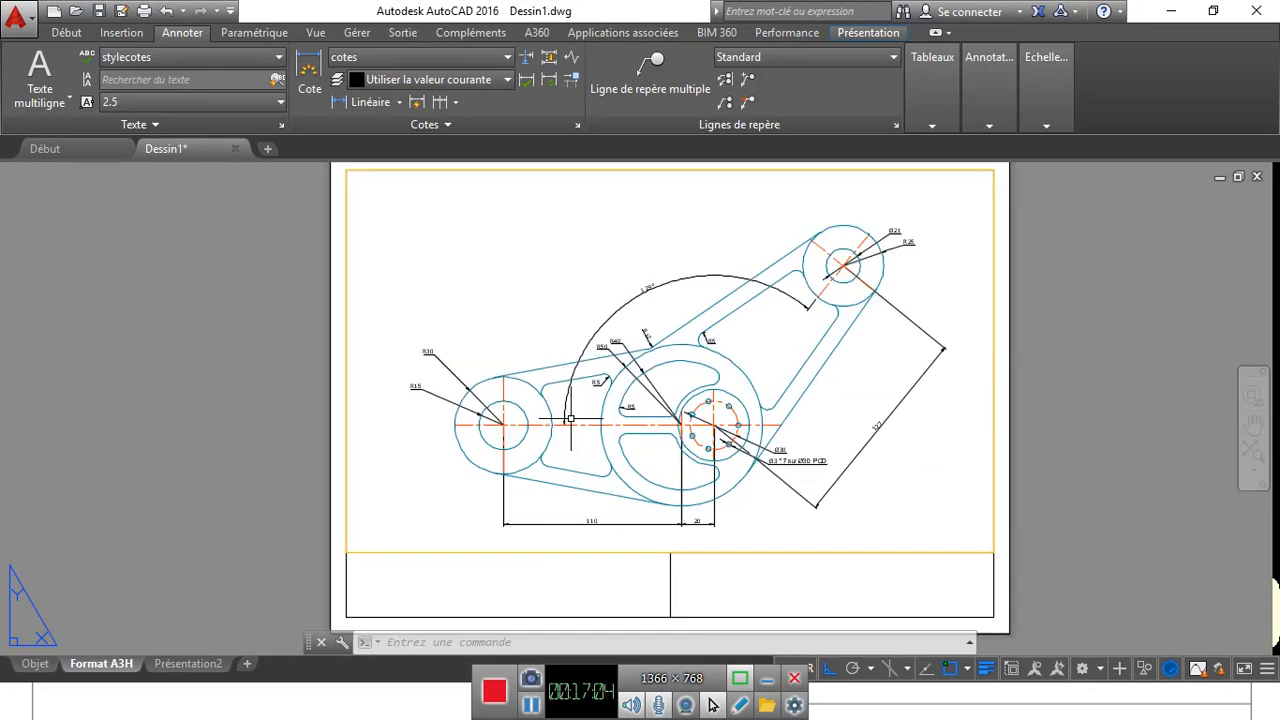
scroll(570, 420, up, 4)
scroll(576, 430, down, 4)
scroll(579, 430, up, 2)
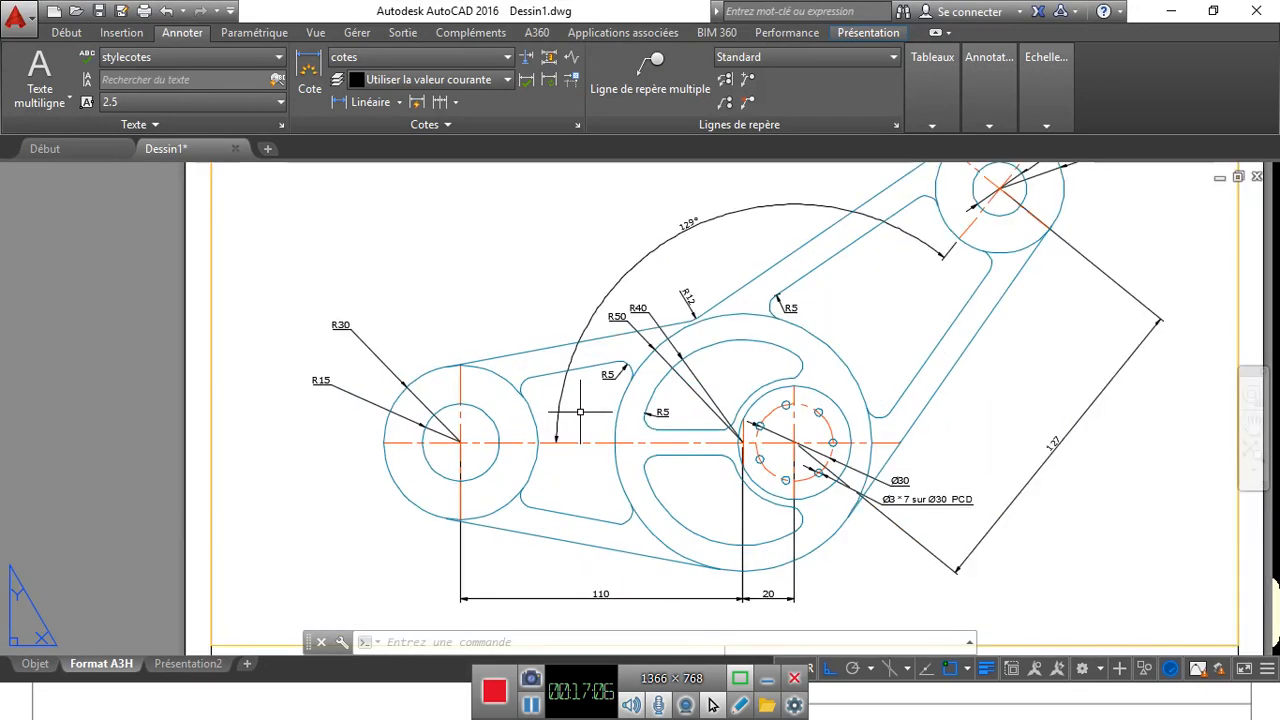
scroll(575, 435, down, 5)
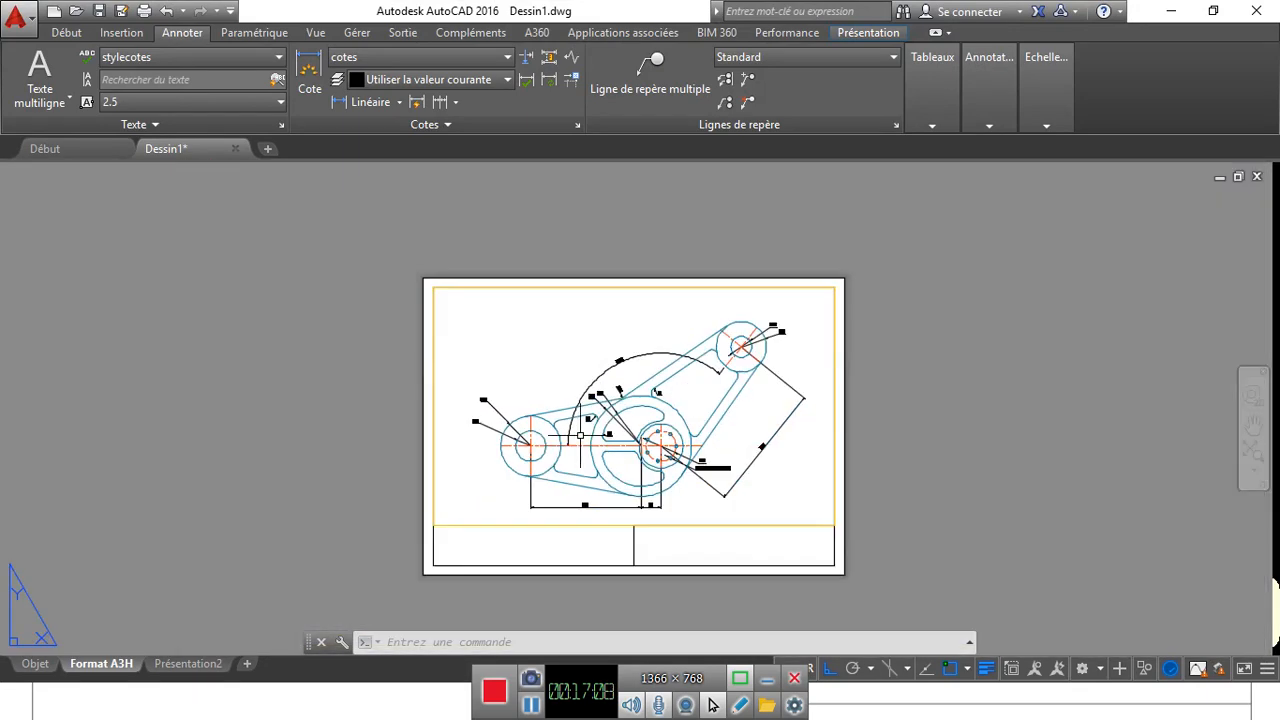
scroll(631, 563, up, 7)
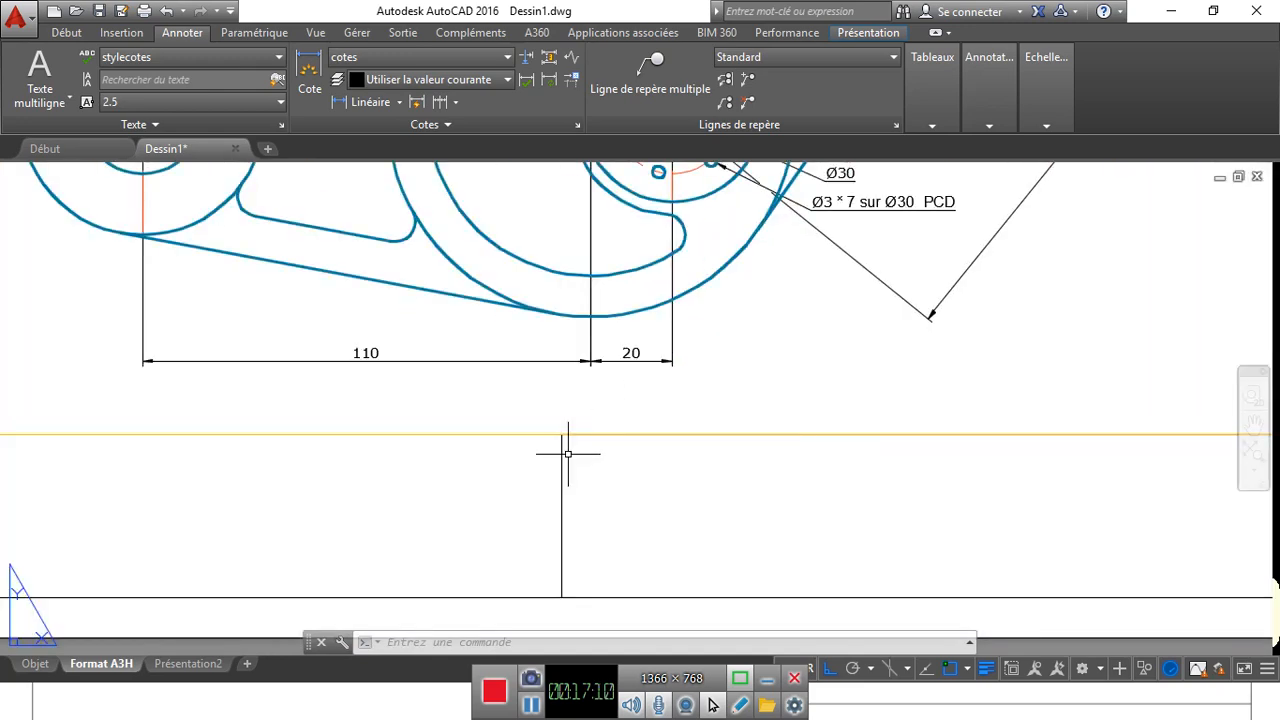
scroll(571, 443, down, 4)
scroll(580, 477, up, 2)
scroll(560, 450, down, 4)
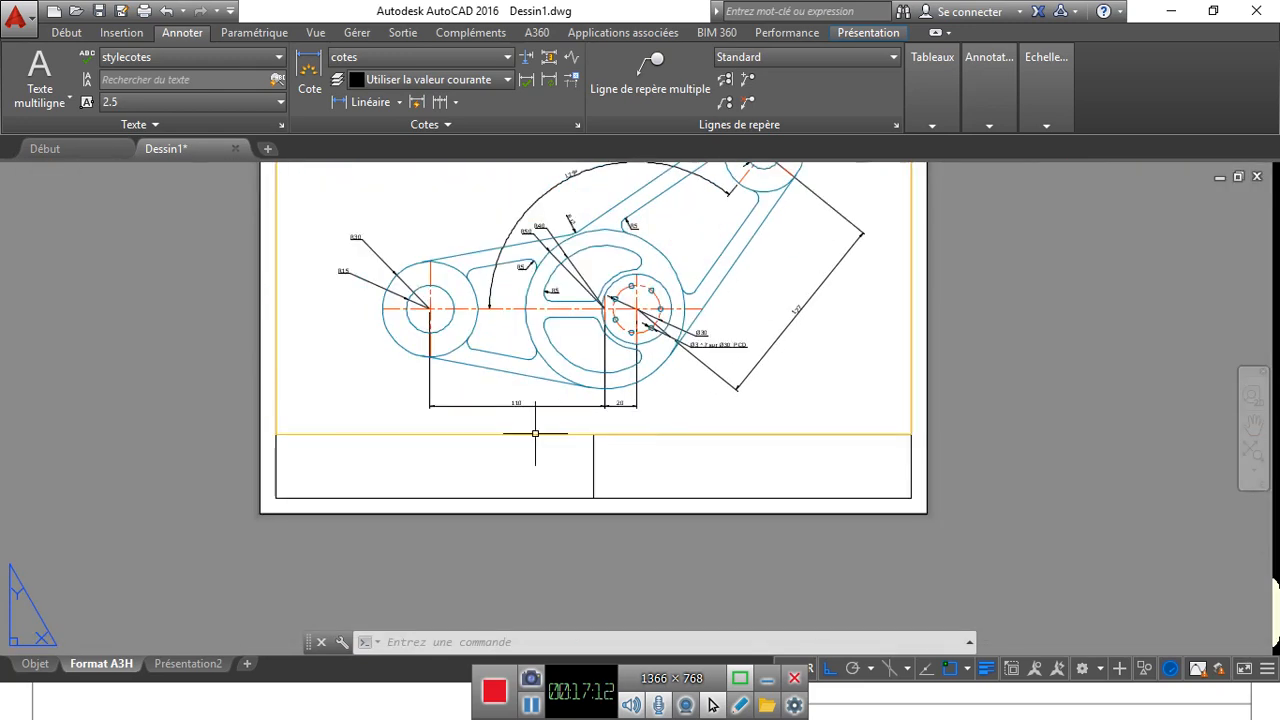
scroll(432, 445, up, 2)
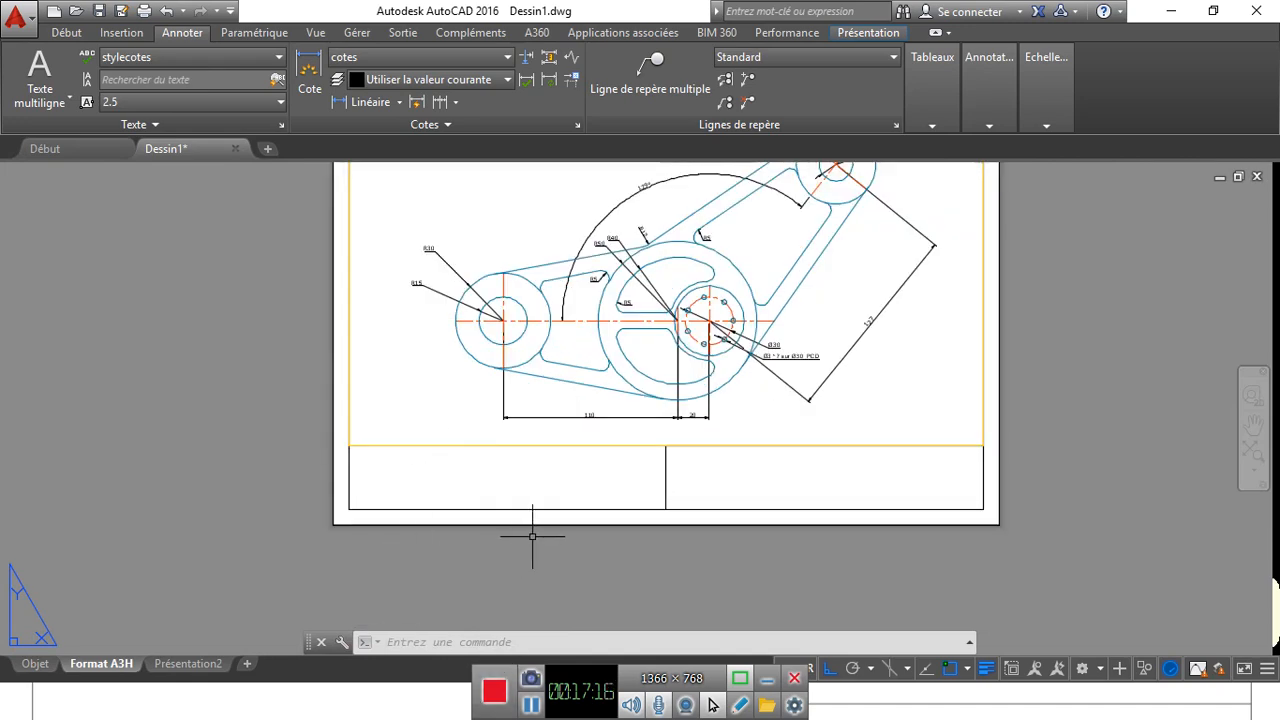
Switch back to the exported PDF and view the whole page, including its frame and title block area.
key(alt+Tab)
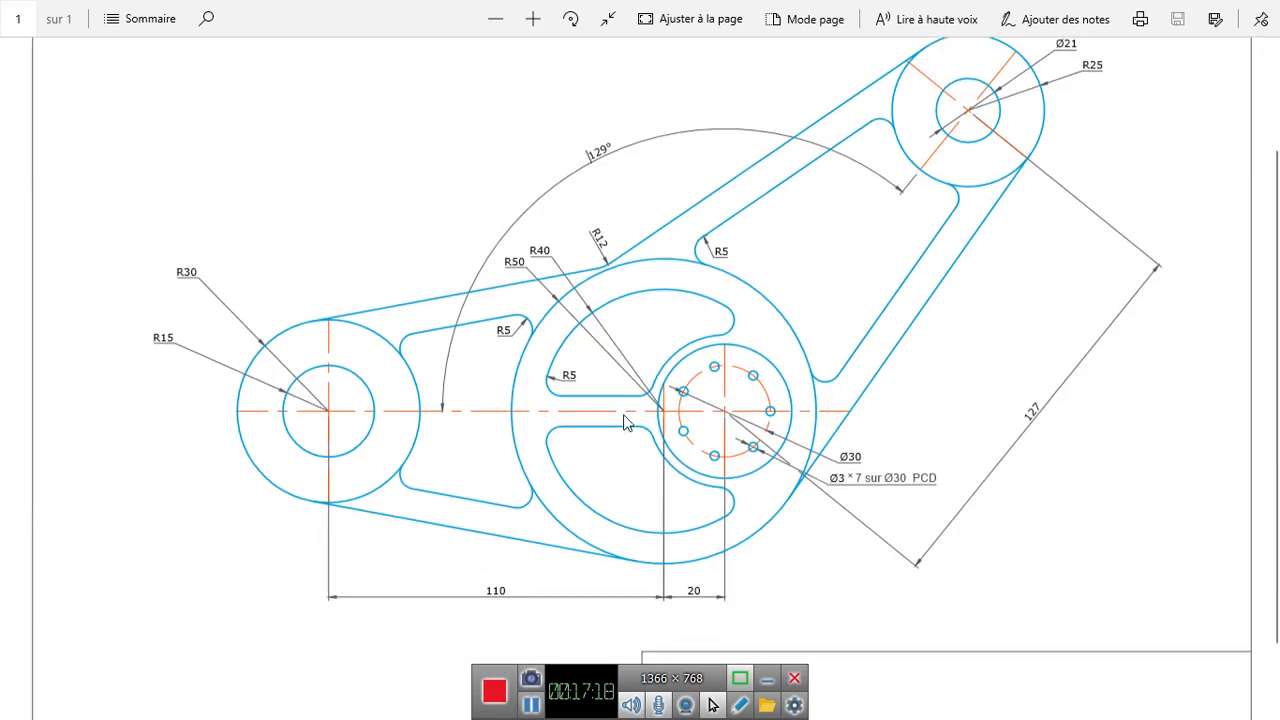
scroll(626, 421, down, 2)
click(495, 18)
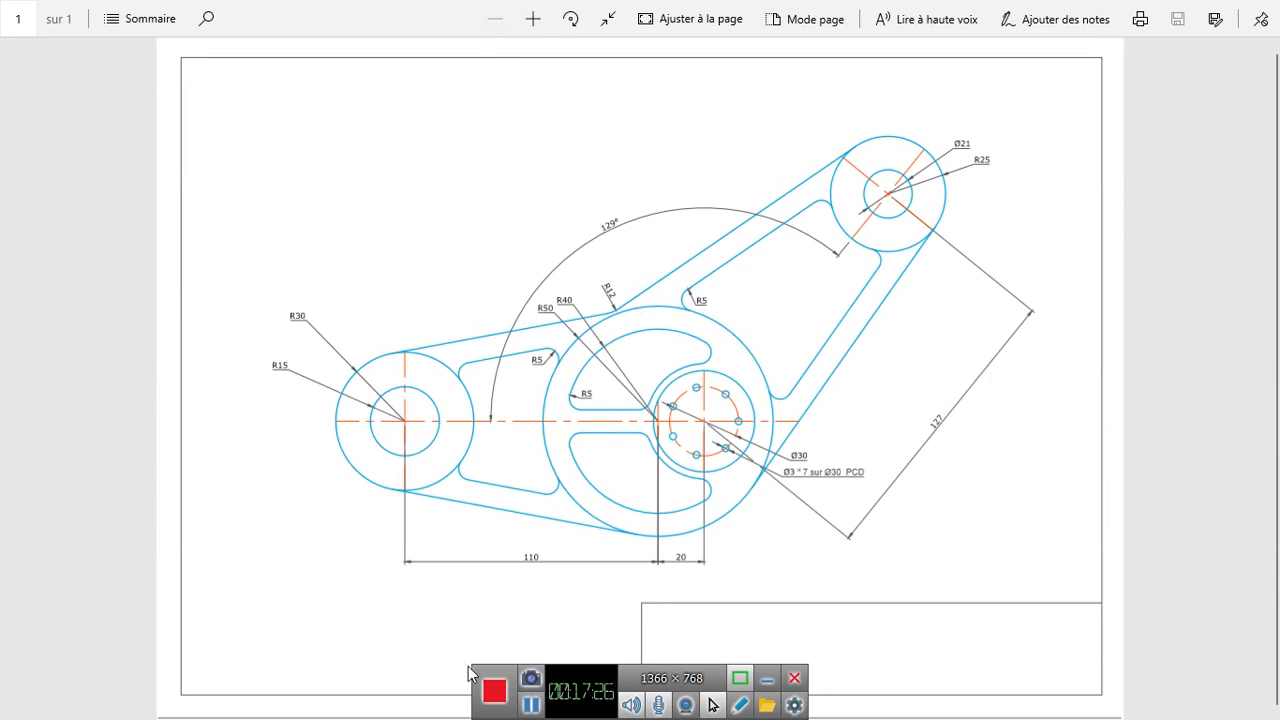
Switch to AutoCAD and examine the dimensioned part on the sheet, including the left boss radii and the central hub.
key(alt+Tab)
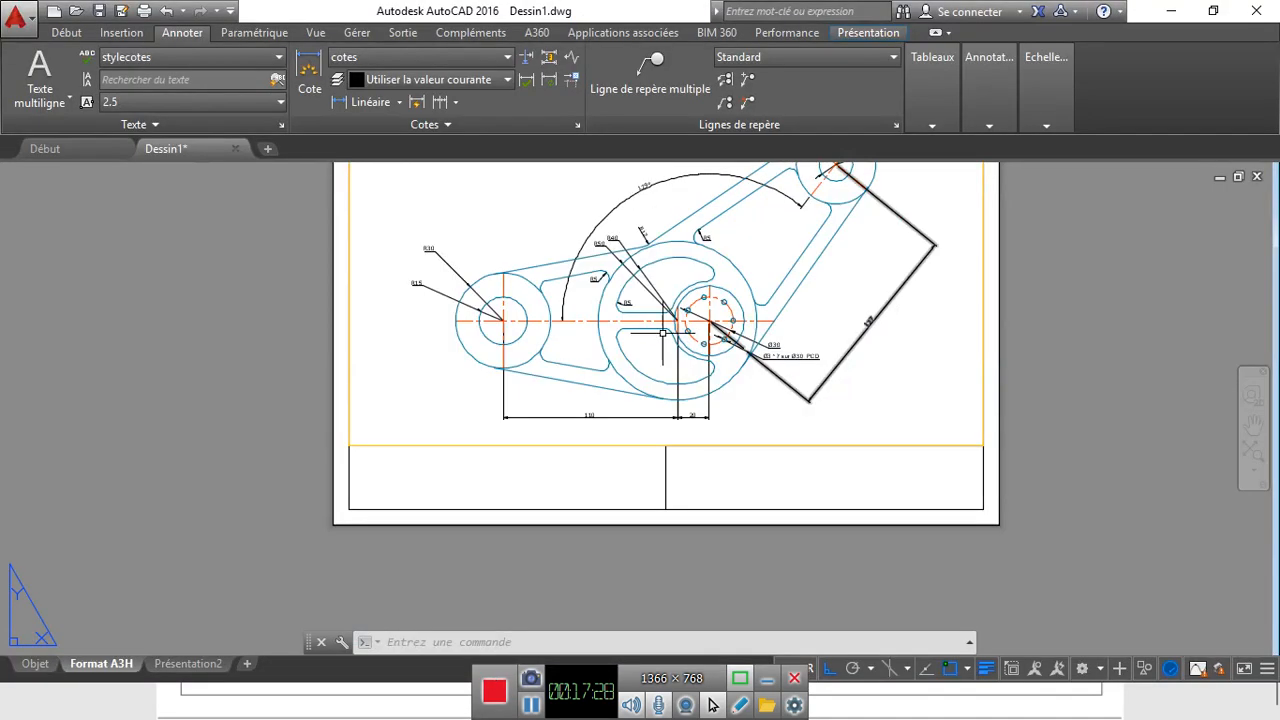
scroll(450, 430, down, 1)
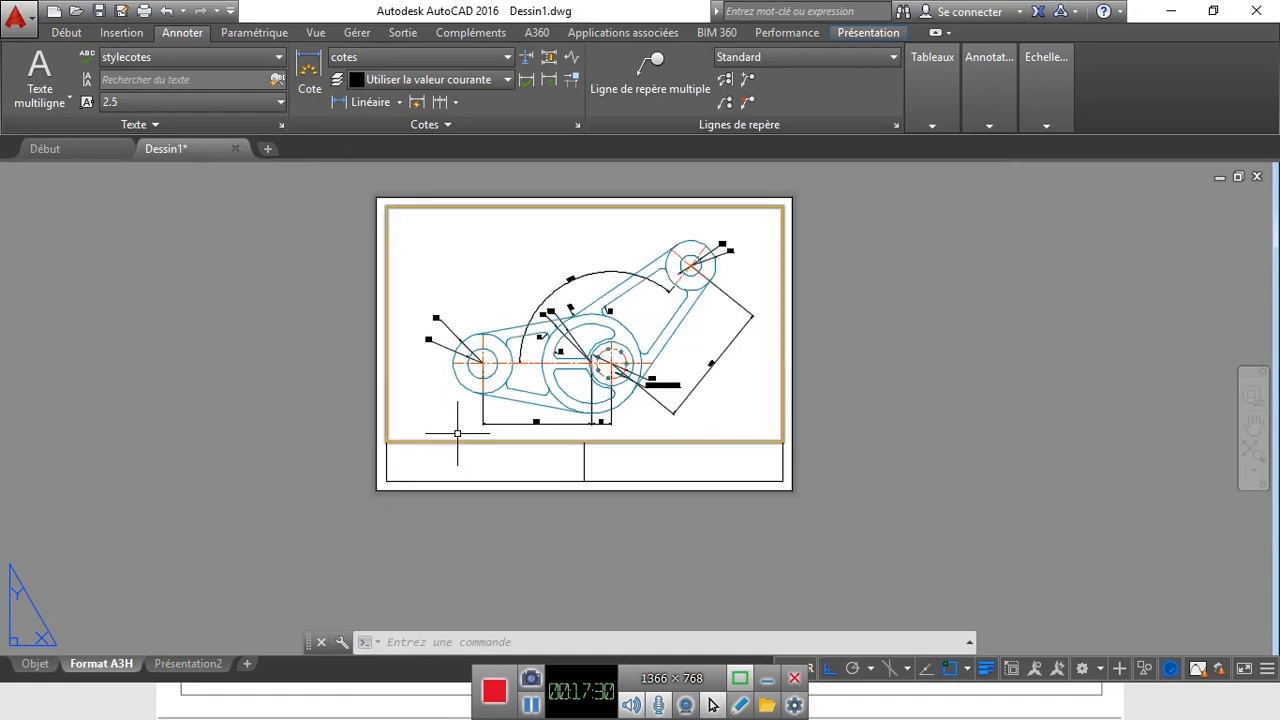
scroll(466, 343, up, 5)
scroll(466, 343, down, 5)
scroll(494, 326, up, 5)
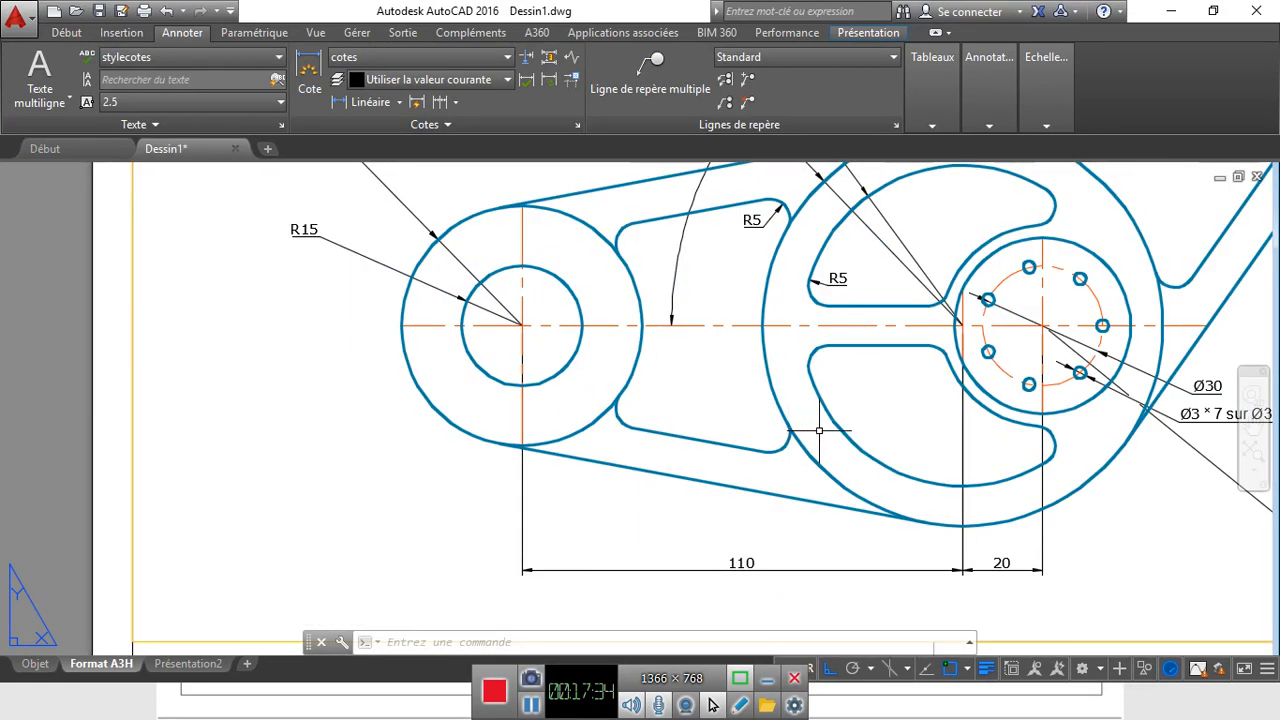
scroll(739, 452, down, 4)
scroll(819, 553, up, 5)
scroll(851, 549, down, 6)
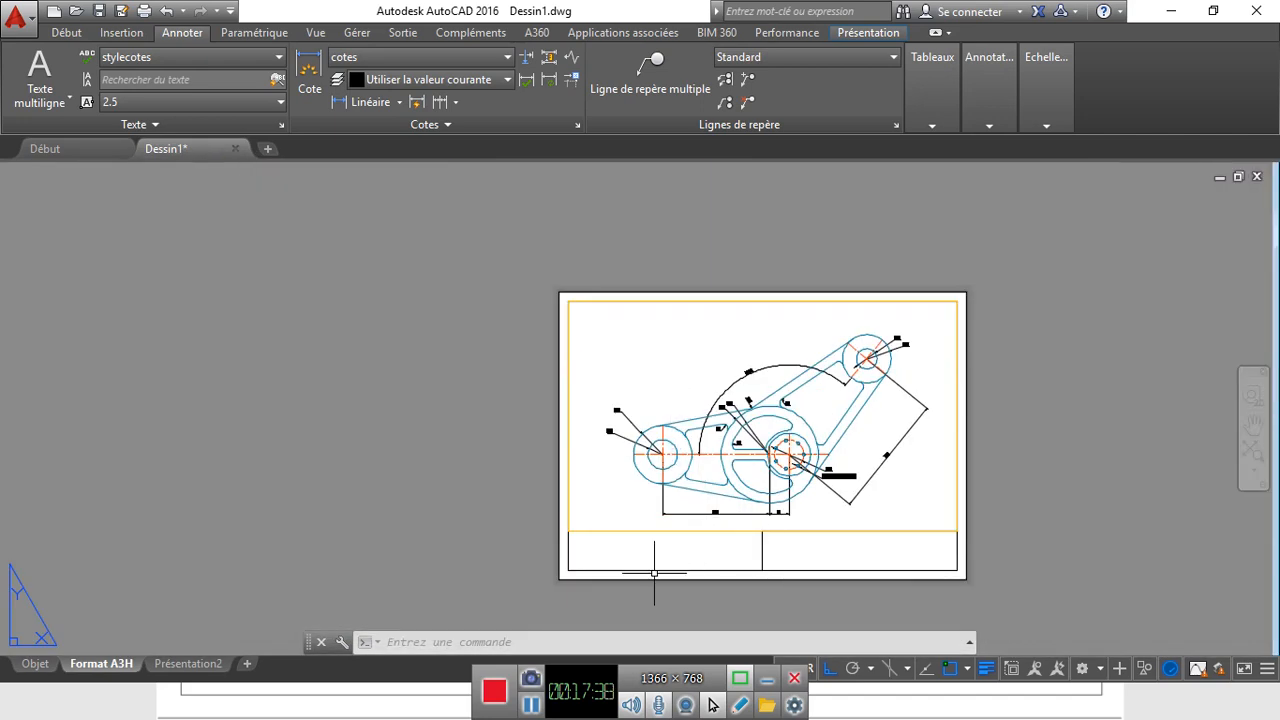
scroll(675, 548, up, 2)
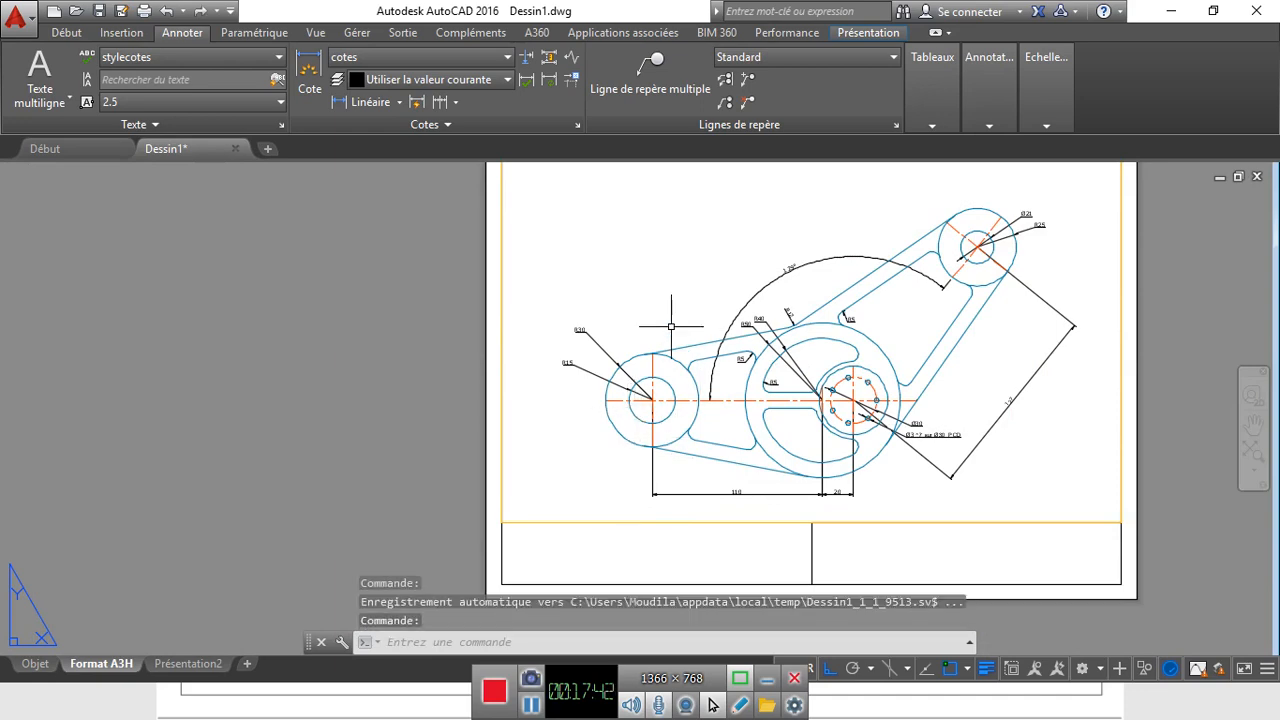
scroll(659, 326, up, 2)
scroll(587, 348, up, 1)
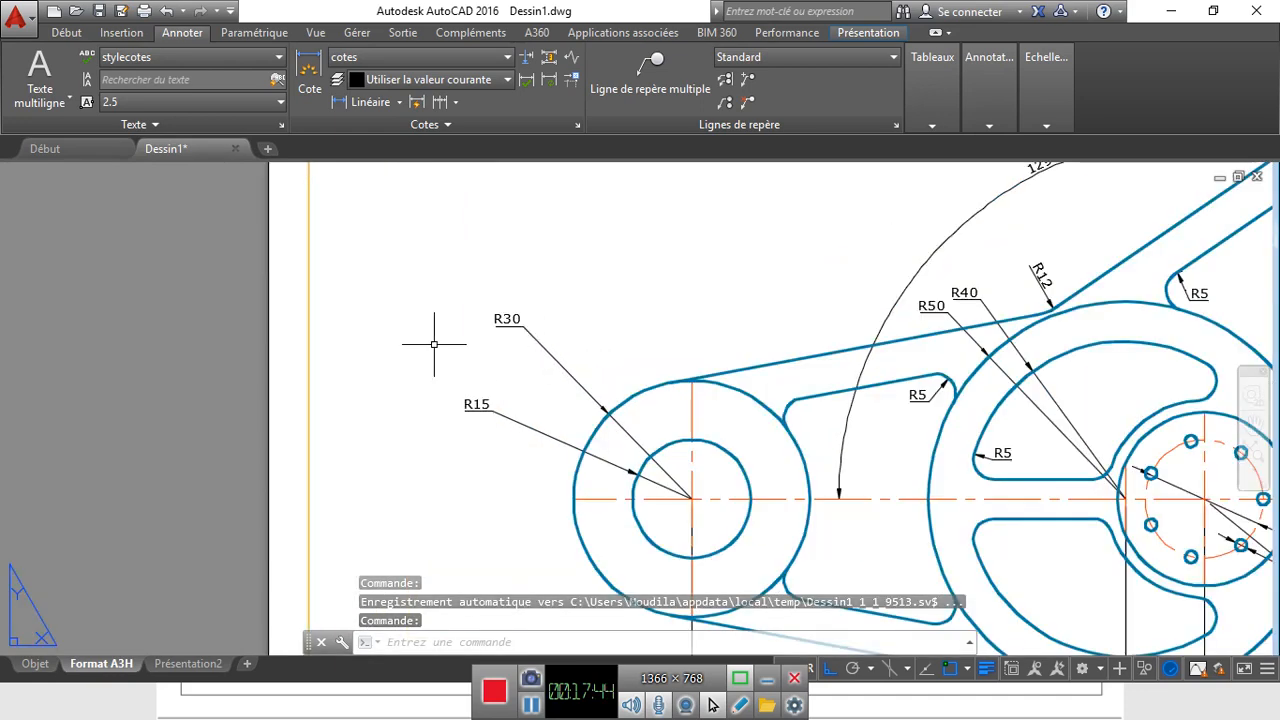
scroll(455, 345, down, 4)
scroll(601, 355, up, 1)
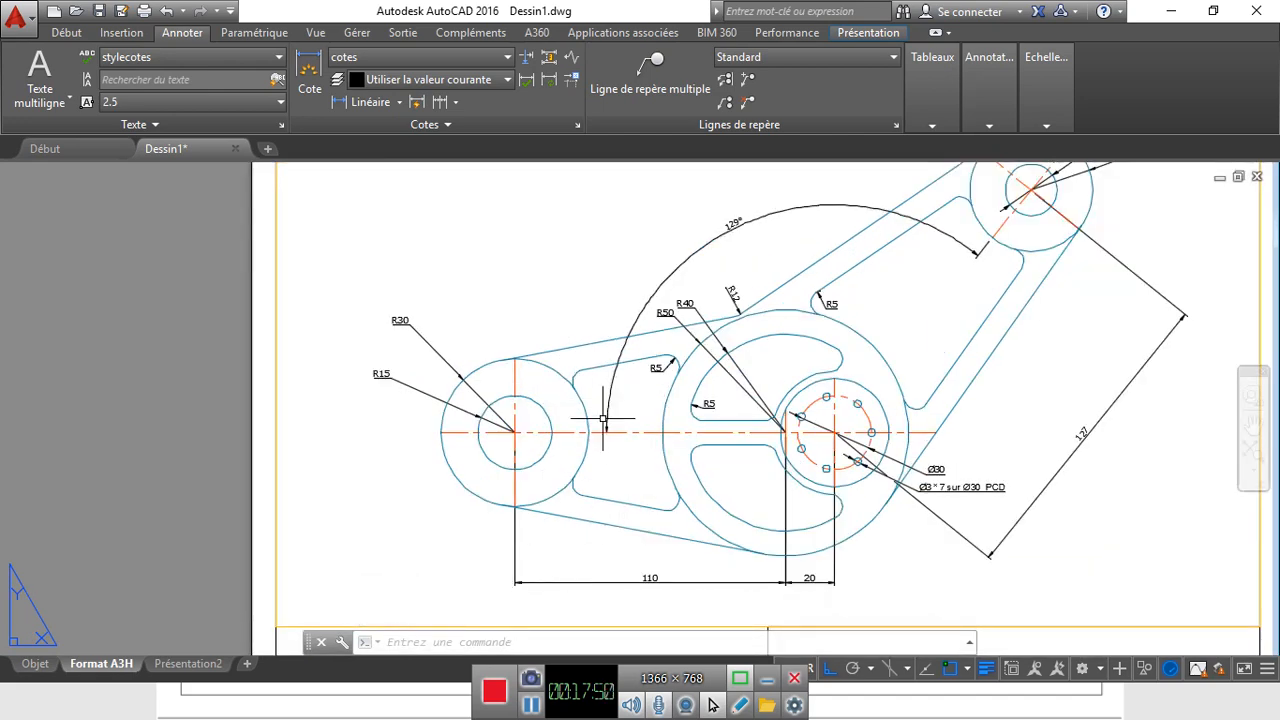
scroll(604, 400, up, 4)
scroll(595, 405, down, 4)
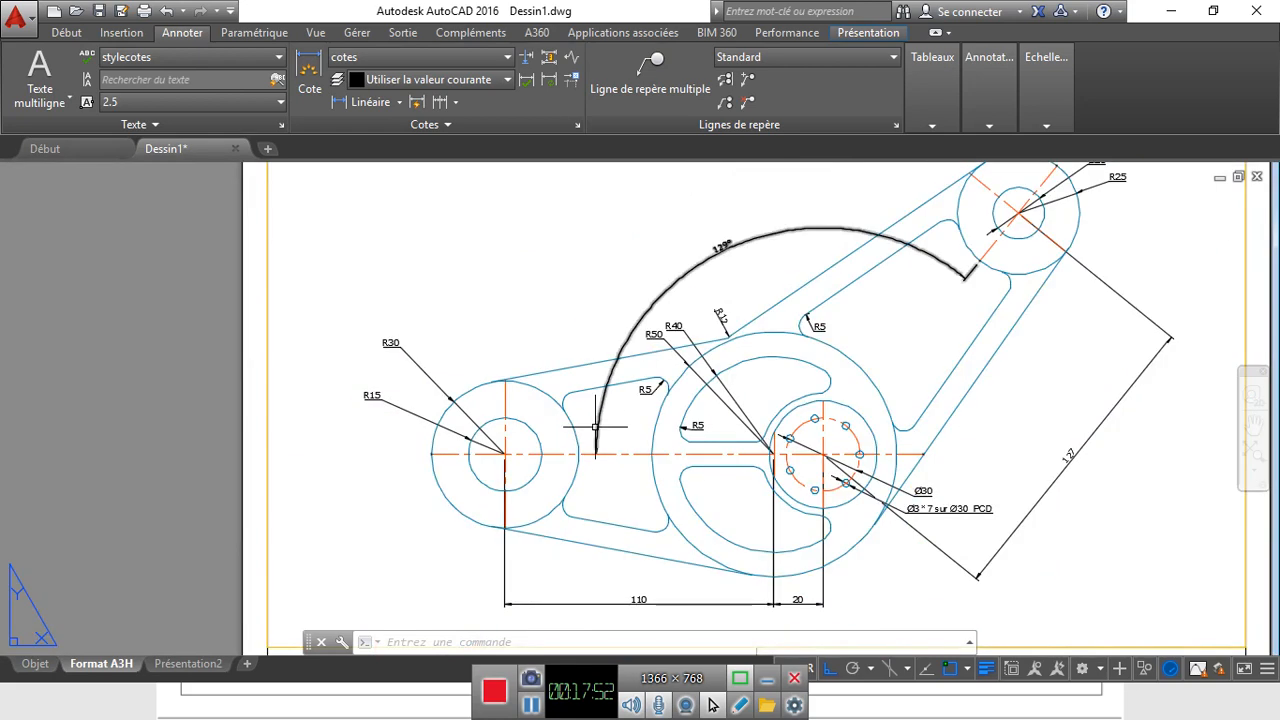